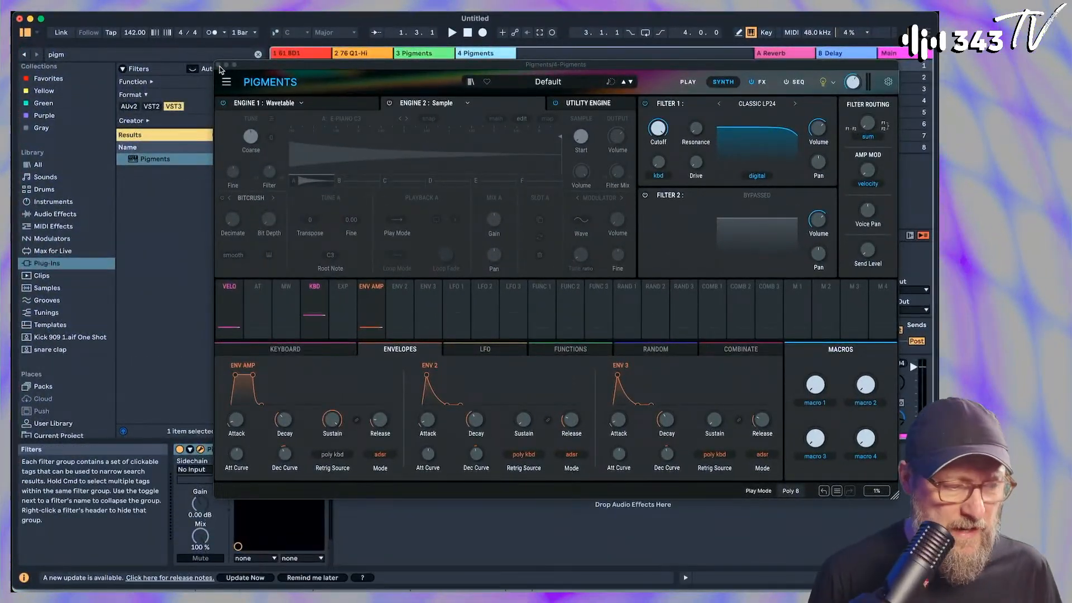
Close the Pigments window and launch the clips on the 61 BD1 and 76 Q1-Hi tracks
{"action": "left_click", "coordinate": [218, 65]}
{"action": "left_click_drag", "start_coordinate": [304, 377], "coordinate": [366, 385]}
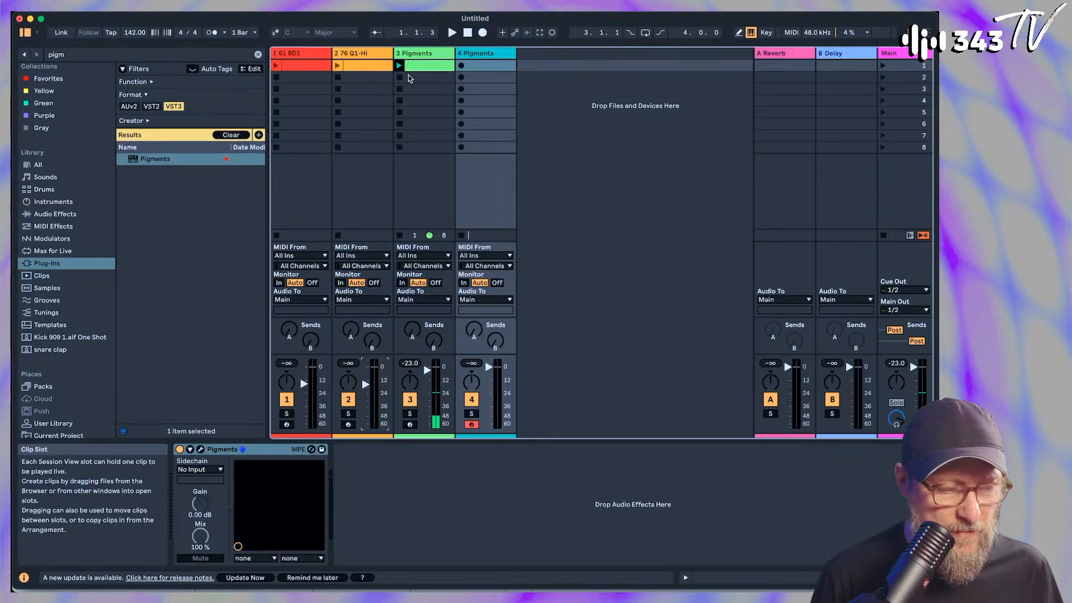
{"action": "left_click", "coordinate": [276, 66]}
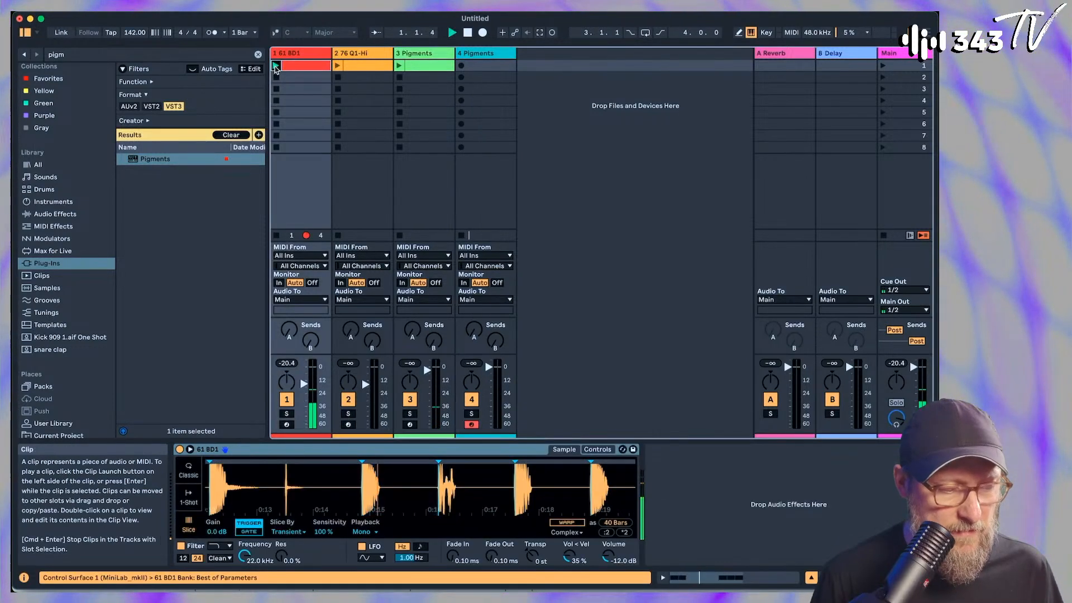
{"action": "left_click", "coordinate": [338, 66]}
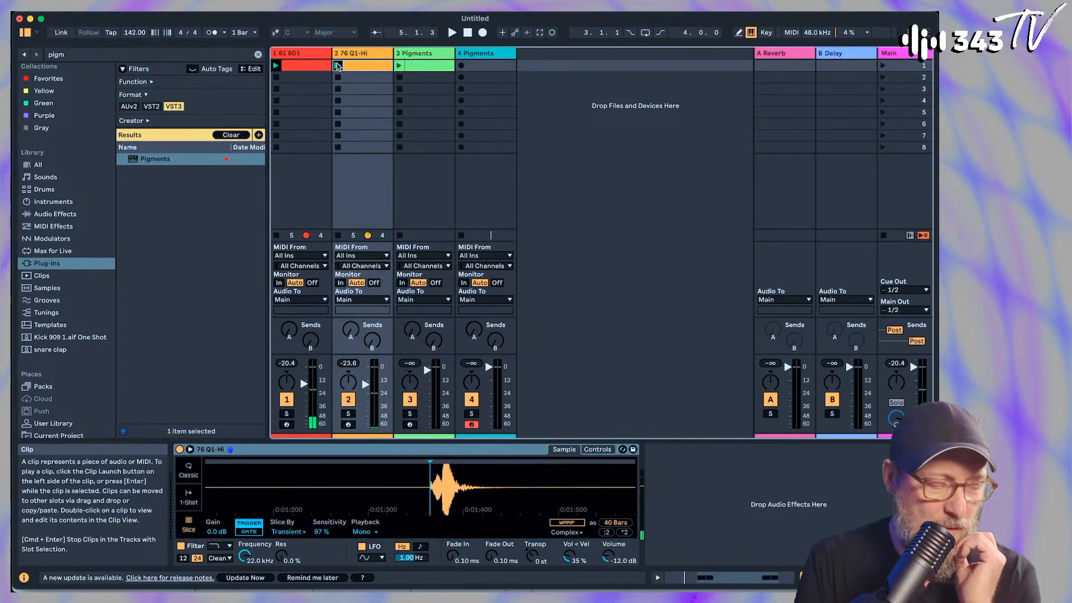
Show the user Samples folder in the browser and clear the search text so its contents are listed
{"action": "scroll", "coordinate": [49, 304], "scroll_direction": "down", "scroll_amount": 3}
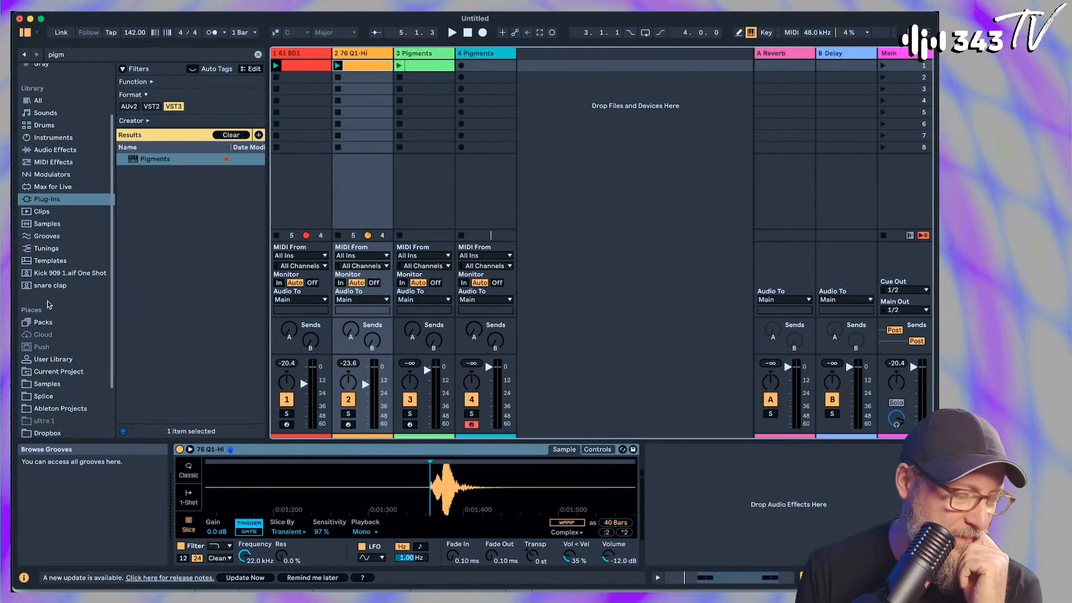
{"action": "left_click", "coordinate": [47, 385]}
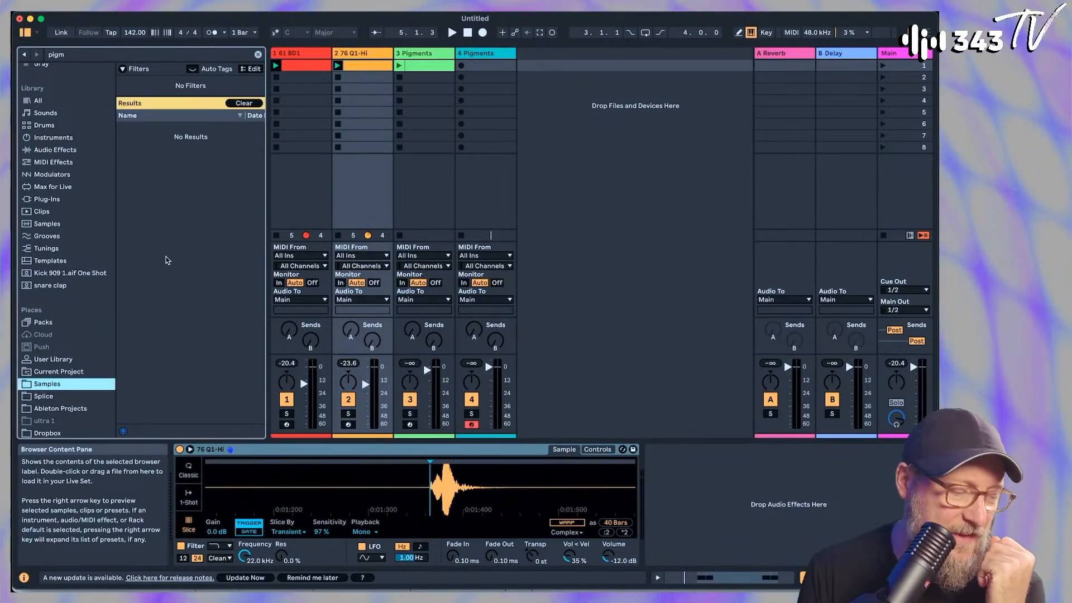
{"action": "left_click", "coordinate": [253, 100]}
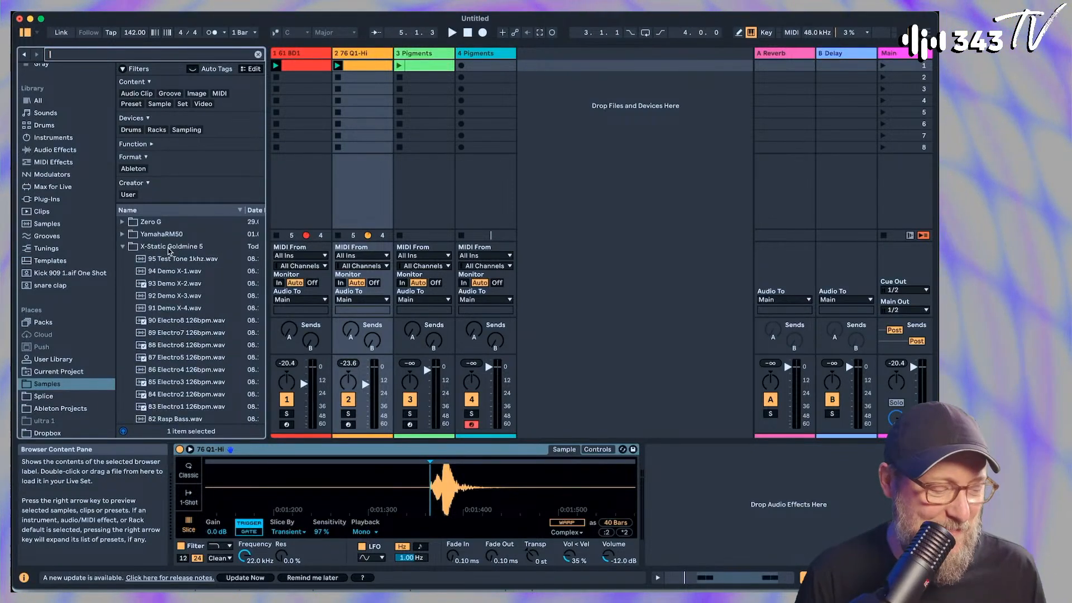
Open the Pigments synth on track 3 and look through the available Engine 1 types
{"action": "left_click", "coordinate": [348, 57]}
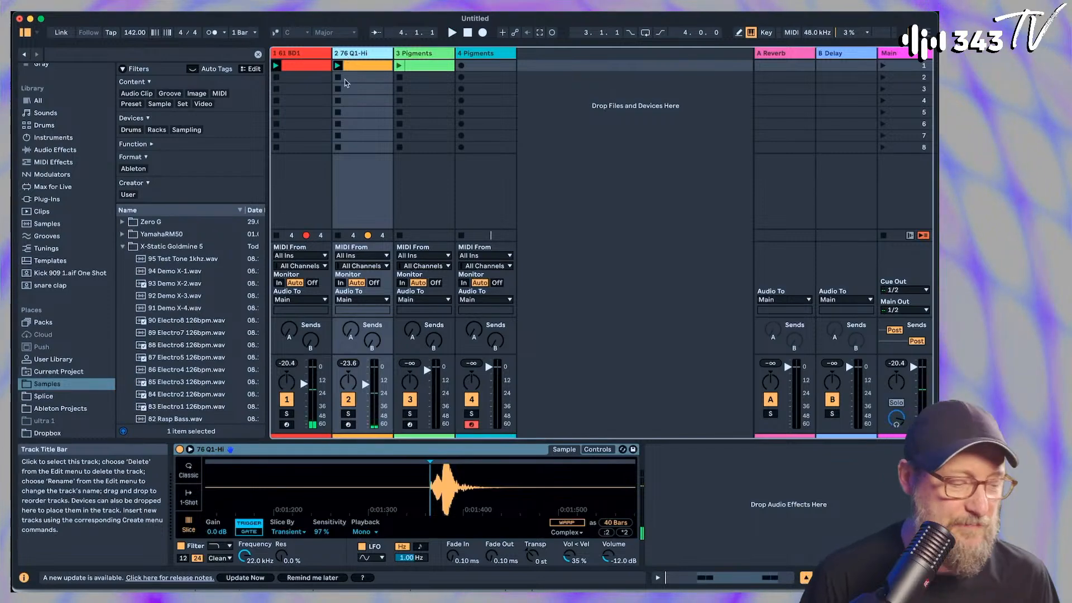
{"action": "left_click", "coordinate": [413, 53]}
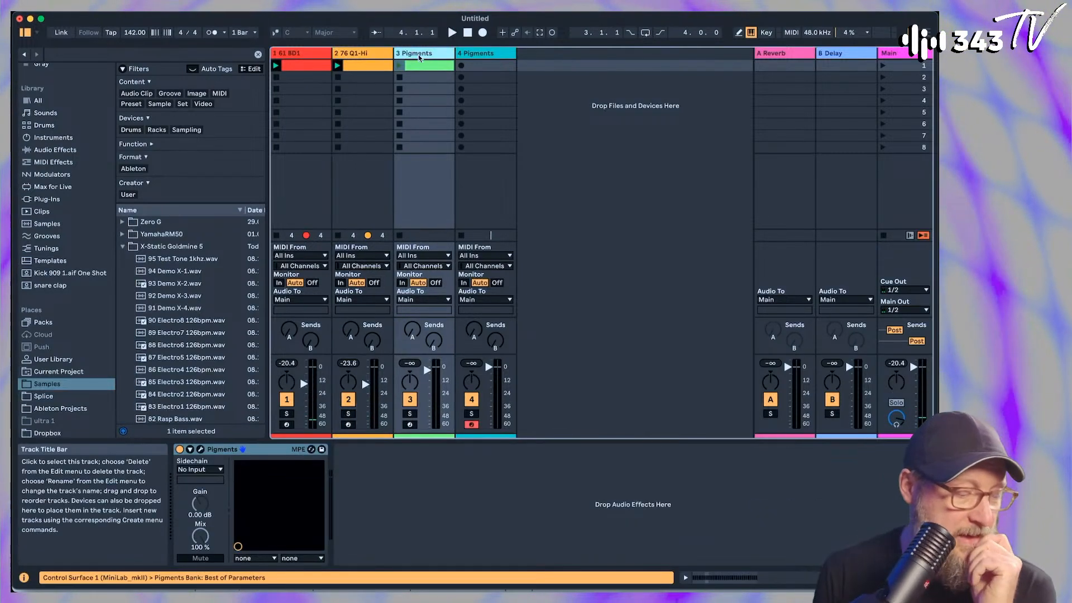
{"action": "left_click", "coordinate": [202, 451]}
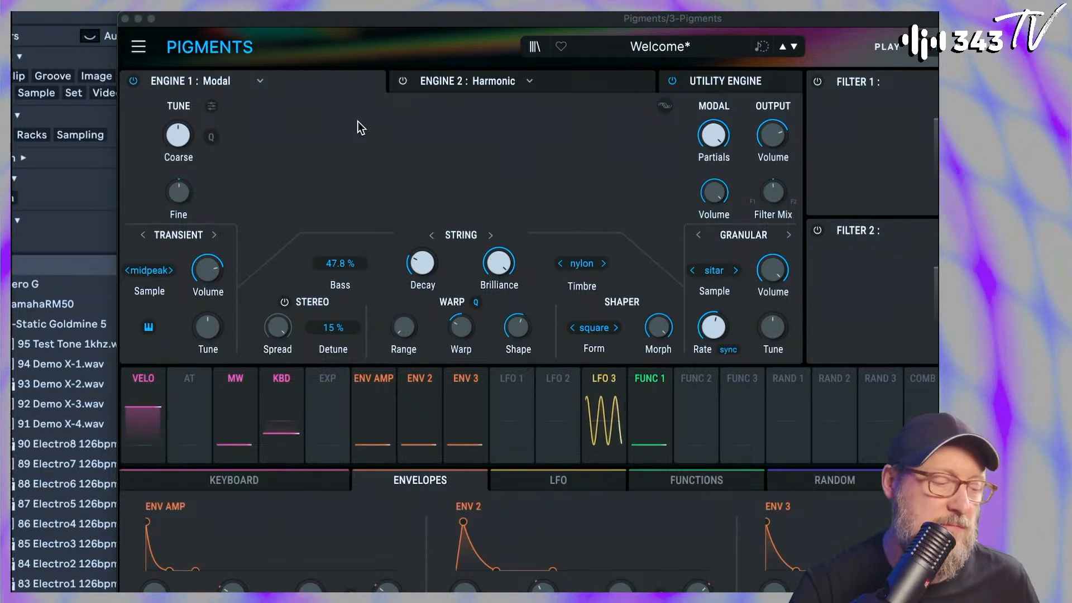
{"action": "left_click", "coordinate": [255, 83]}
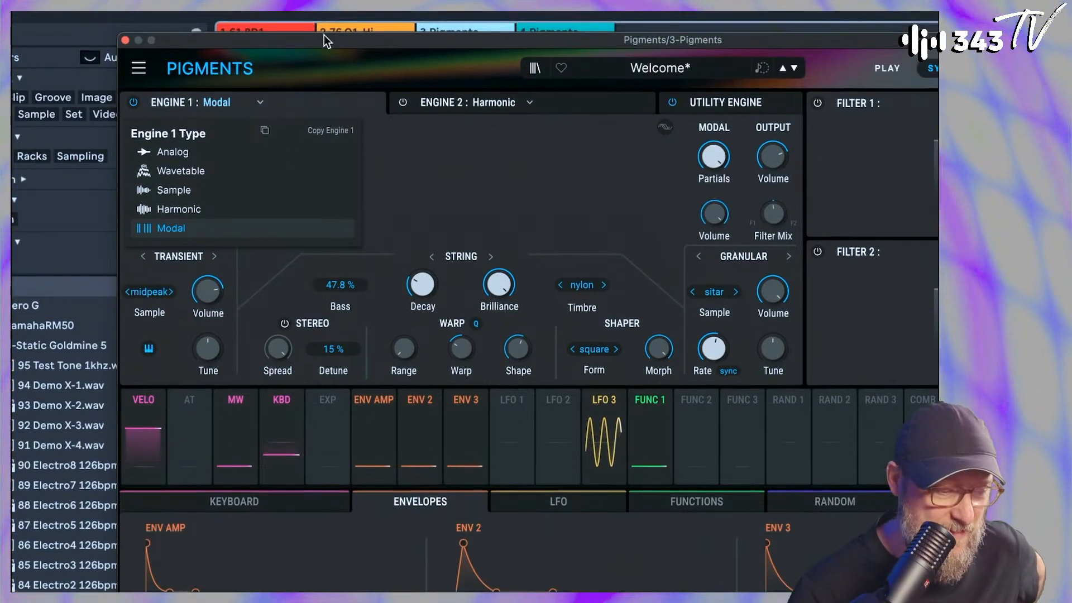
{"action": "left_click", "coordinate": [431, 165]}
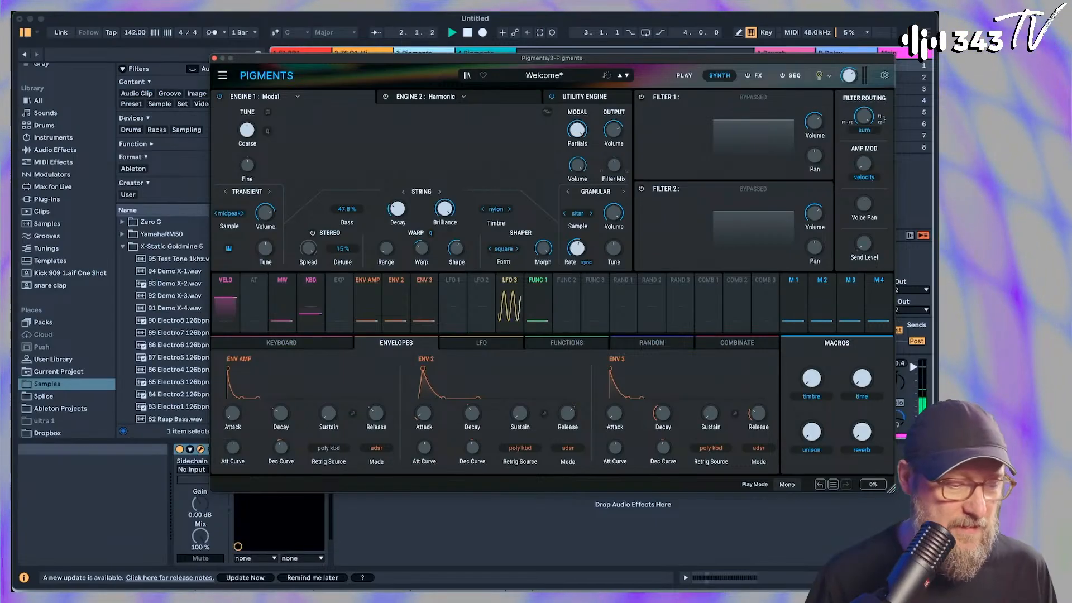
Close the synth window, open the track 3 Pigments clip in the note editor and play it with the drum tracks
{"action": "left_click", "coordinate": [214, 58]}
{"action": "key", "text": "space"}
{"action": "double_click", "coordinate": [423, 66]}
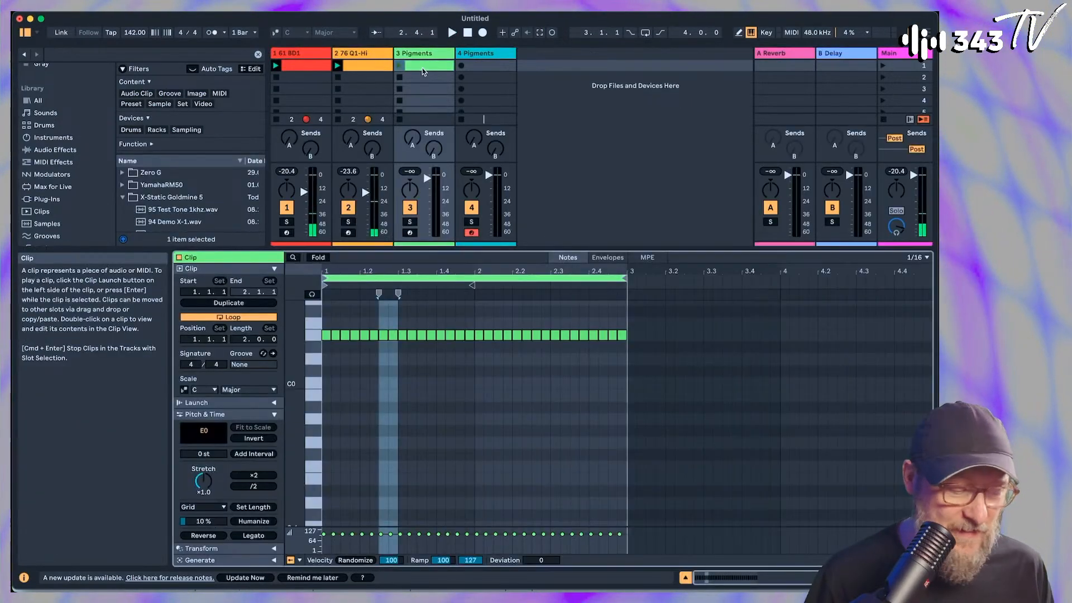
{"action": "scroll", "coordinate": [385, 340], "scroll_direction": "up", "scroll_amount": 2}
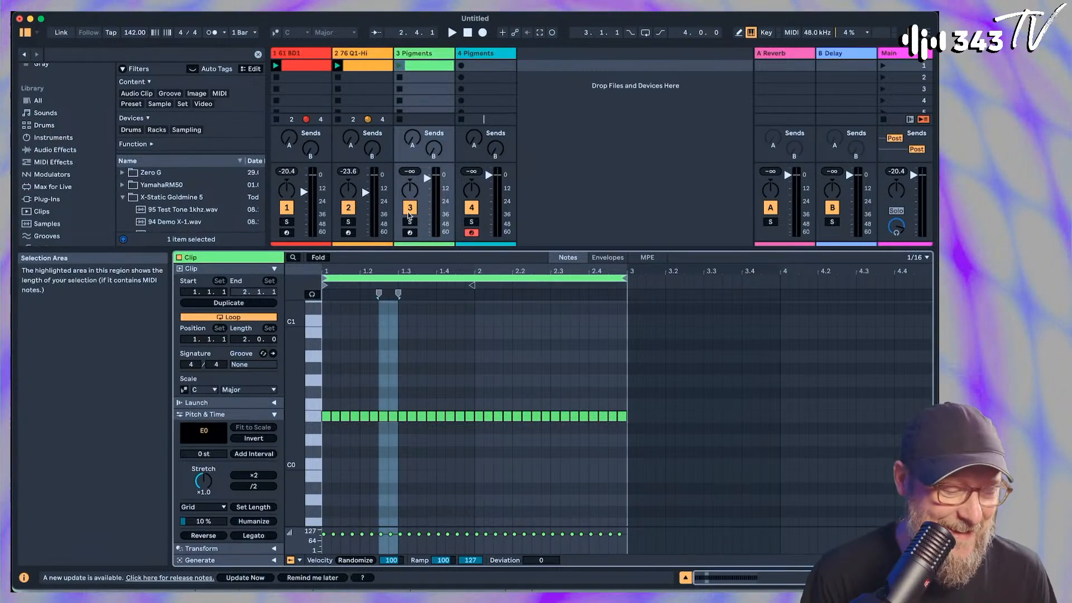
{"action": "key", "text": "space"}
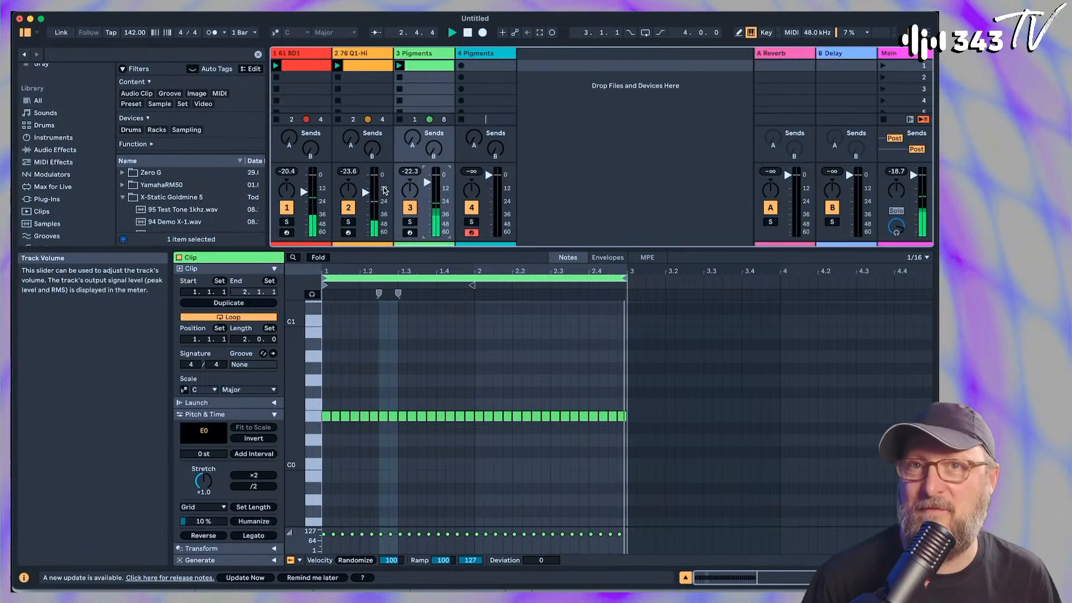
Solo track 3 and reopen its Pigments synth window
{"action": "left_click", "coordinate": [410, 222]}
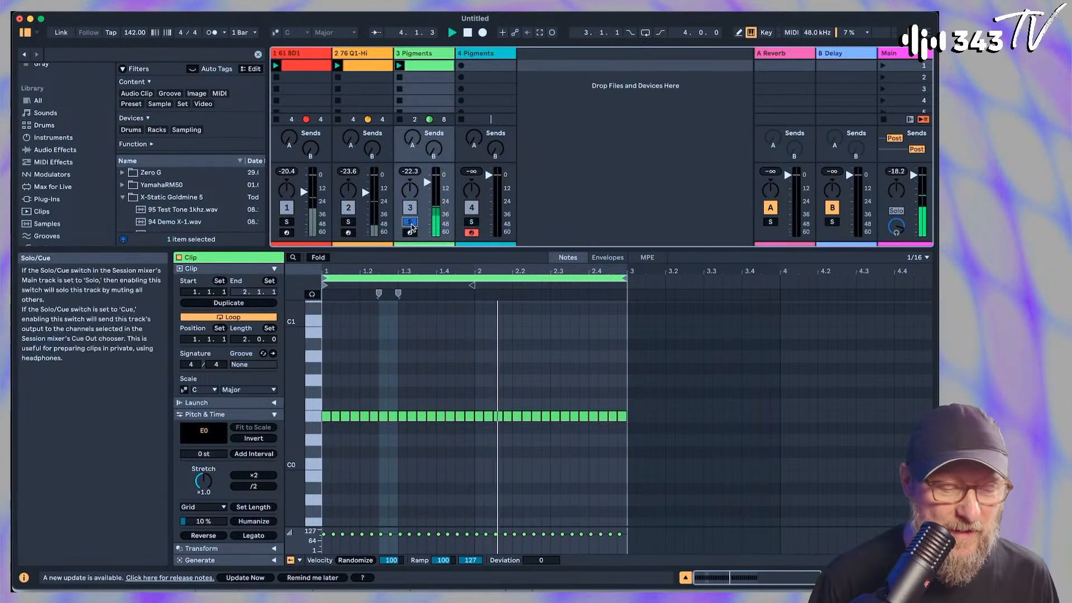
{"action": "double_click", "coordinate": [420, 53]}
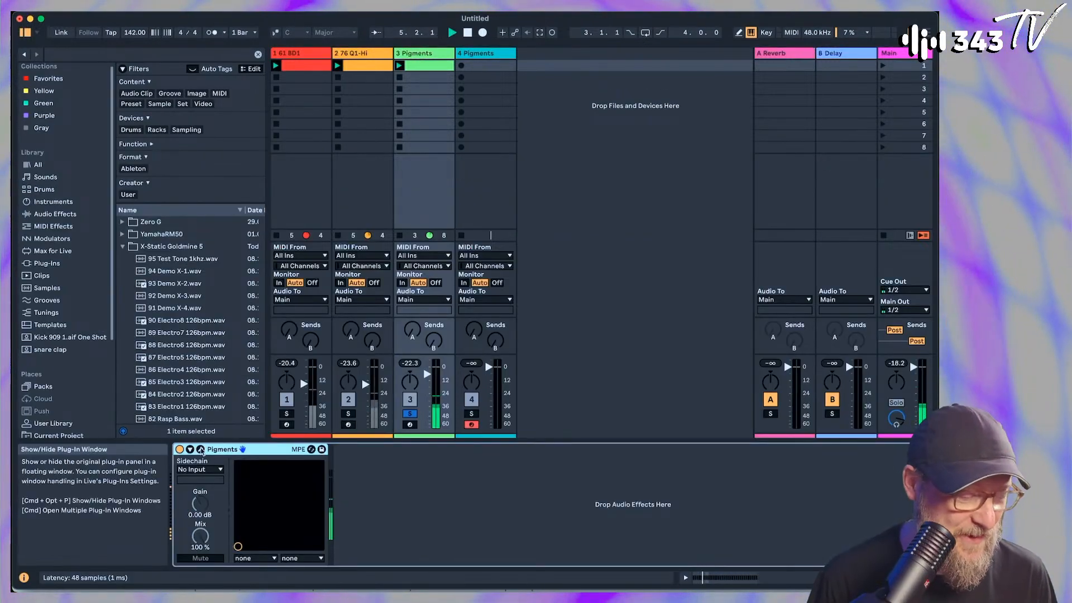
{"action": "left_click", "coordinate": [201, 450]}
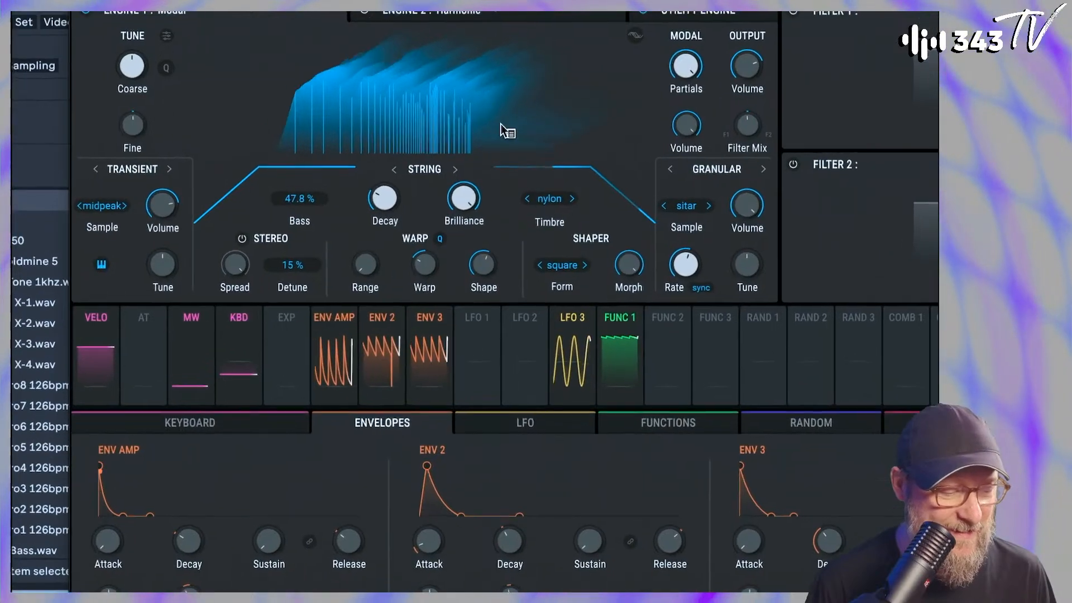
Try adjusting the string decay, amp envelope decay, granular volume and transient volume of the Welcome preset while it plays
{"action": "left_click_drag", "start_coordinate": [396, 191], "coordinate": [396, 180]}
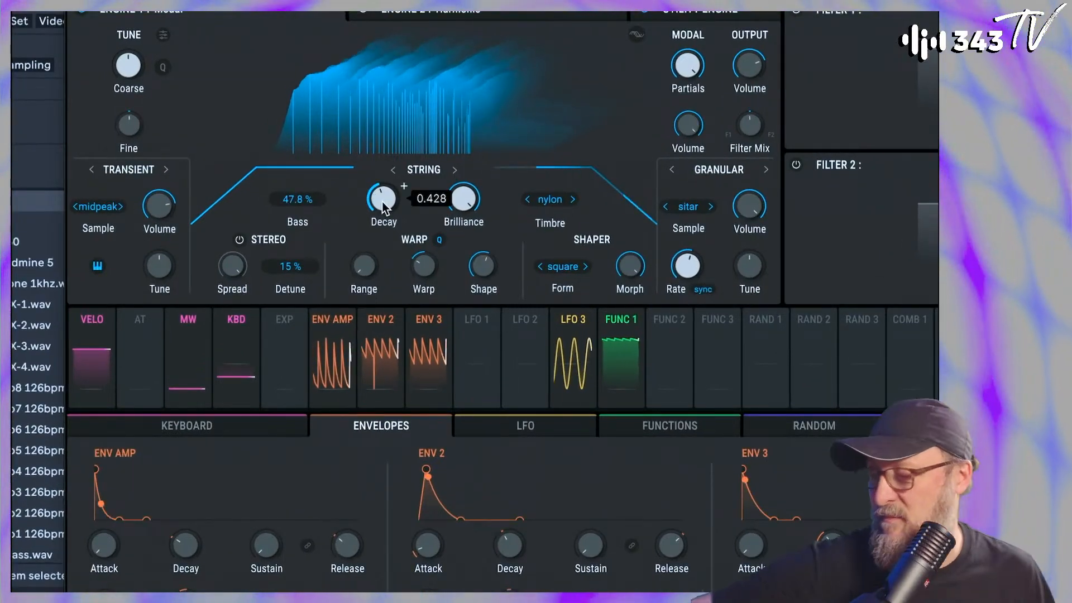
{"action": "left_click_drag", "start_coordinate": [382, 203], "coordinate": [382, 163]}
{"action": "left_click_drag", "start_coordinate": [206, 532], "coordinate": [206, 562]}
{"action": "mouse_move", "coordinate": [771, 193]}
{"action": "left_click_drag", "start_coordinate": [771, 193], "coordinate": [770, 234]}
{"action": "mouse_move", "coordinate": [180, 193]}
{"action": "left_click_drag", "start_coordinate": [152, 210], "coordinate": [152, 185]}
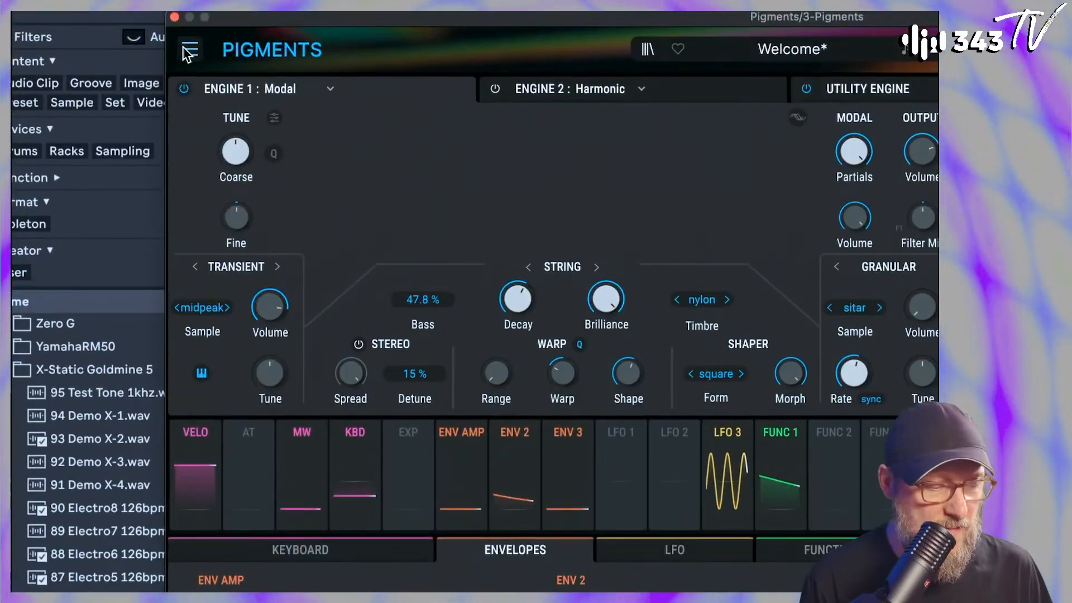
Start a new default preset in Pigments and set Engine 1 to Modal
{"action": "left_click", "coordinate": [223, 76]}
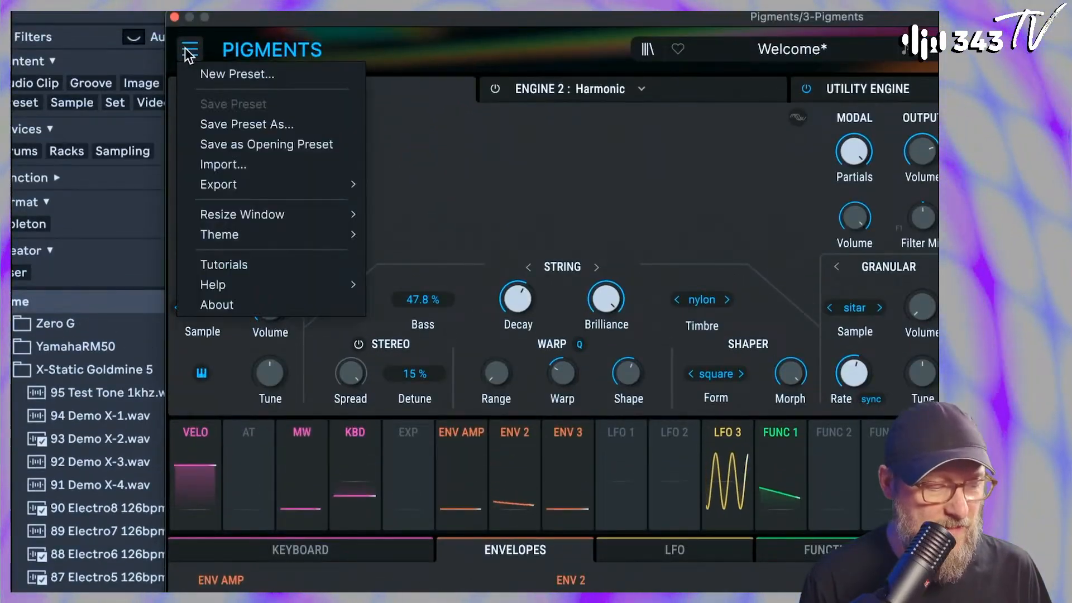
{"action": "left_click", "coordinate": [198, 74]}
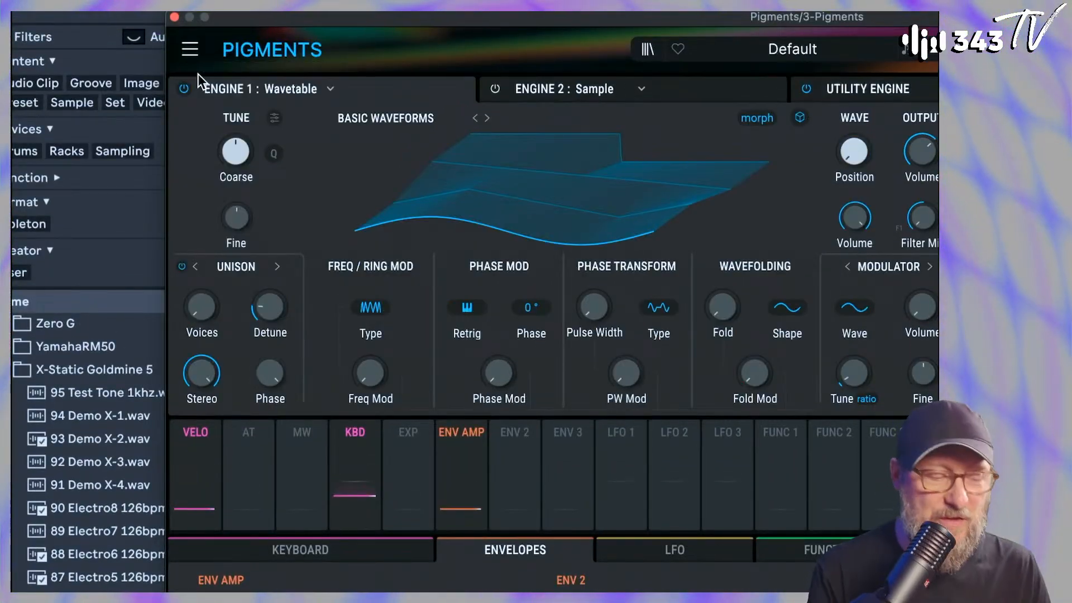
{"action": "left_click", "coordinate": [278, 88]}
{"action": "left_click", "coordinate": [228, 235]}
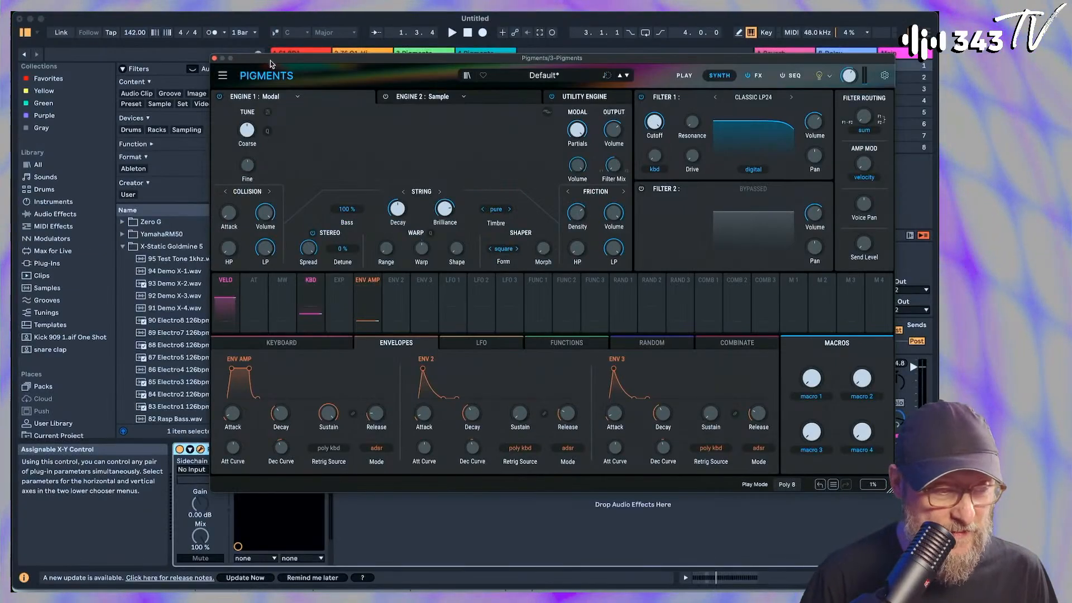
Audition the default Modal engine sound by playing notes
{"action": "left_click_drag", "start_coordinate": [270, 61], "coordinate": [534, 115]}
{"action": "left_click", "coordinate": [411, 425]}
{"action": "key", "text": "z"}
{"action": "key", "text": "a"}
{"action": "left_click_drag", "start_coordinate": [670, 110], "coordinate": [468, 65]}
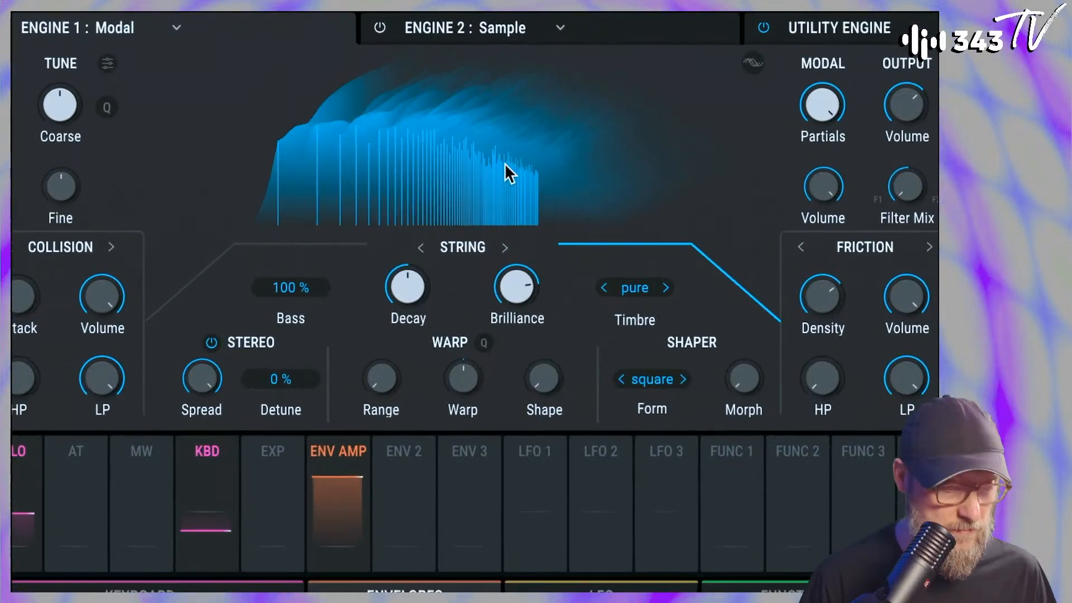
Try the Modal engine's Range and Warp controls in the Warp section and reset Warp to its default
{"action": "mouse_move", "coordinate": [434, 381]}
{"action": "left_mouse_down"}
{"action": "mouse_move", "coordinate": [434, 282]}
{"action": "mouse_move", "coordinate": [434, 380]}
{"action": "left_mouse_up"}
{"action": "left_click_drag", "start_coordinate": [352, 379], "coordinate": [352, 584]}
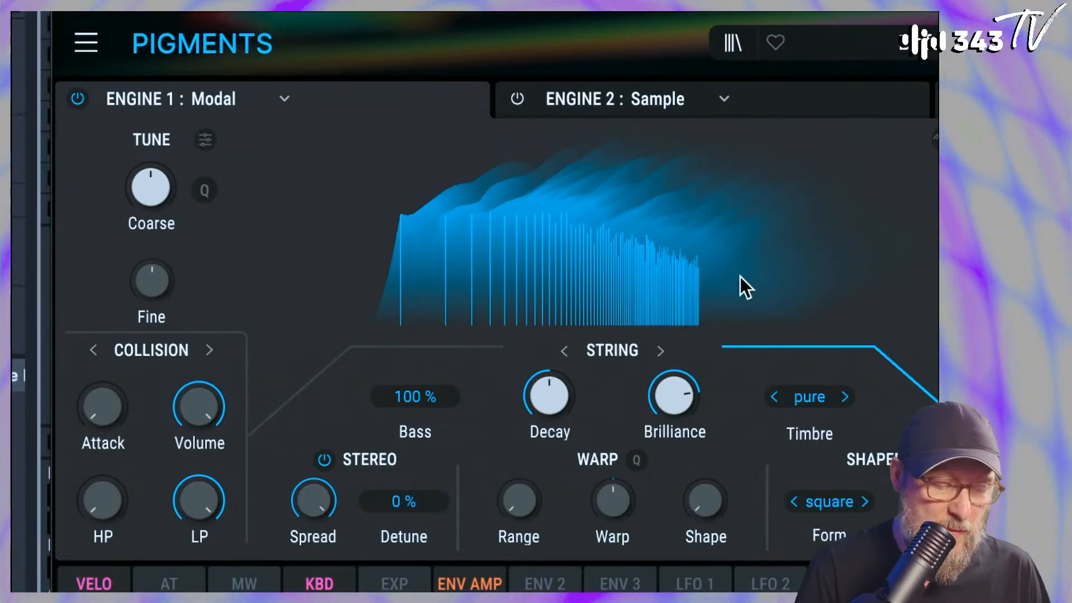
{"action": "mouse_move", "coordinate": [520, 513]}
{"action": "left_mouse_down"}
{"action": "mouse_move", "coordinate": [521, 487]}
{"action": "mouse_move", "coordinate": [537, 523]}
{"action": "left_mouse_up"}
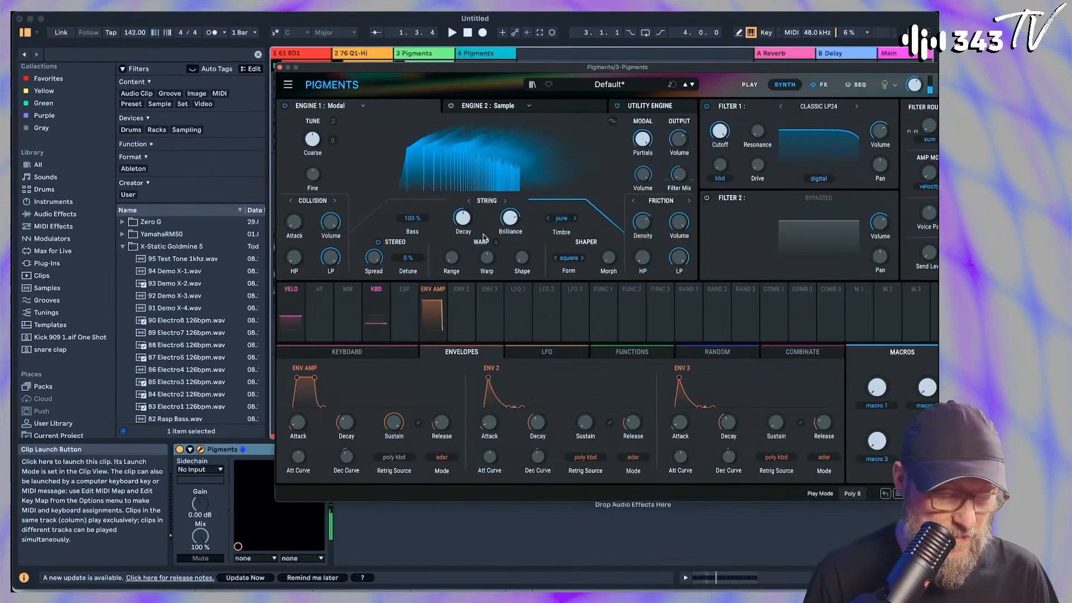
{"action": "mouse_move", "coordinate": [487, 257]}
{"action": "left_mouse_down"}
{"action": "mouse_move", "coordinate": [487, 273]}
{"action": "mouse_move", "coordinate": [497, 252]}
{"action": "mouse_move", "coordinate": [488, 253]}
{"action": "left_mouse_up"}
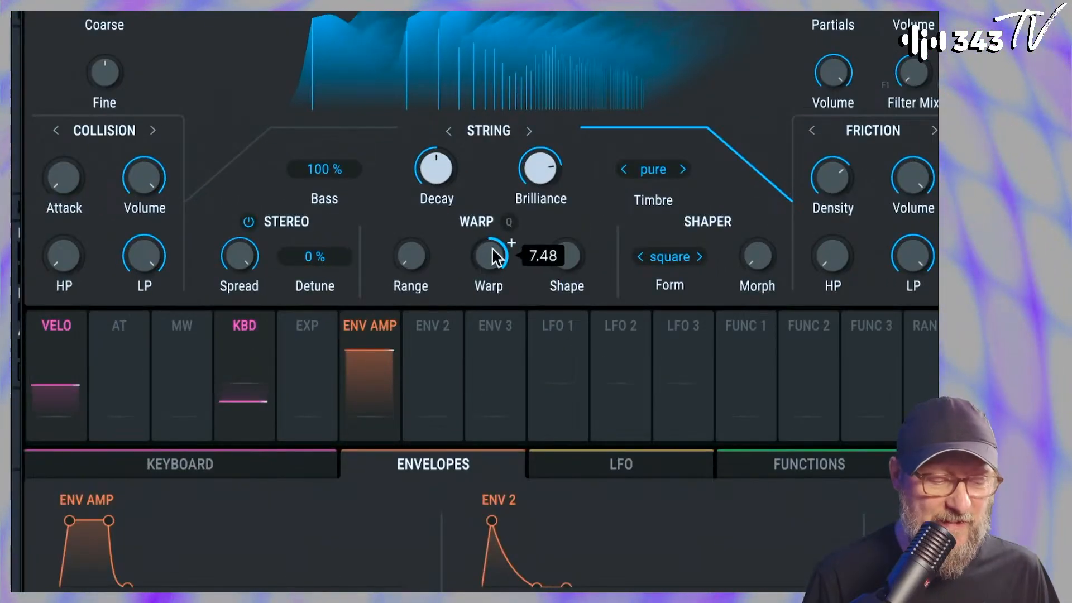
{"action": "double_click", "coordinate": [492, 255]}
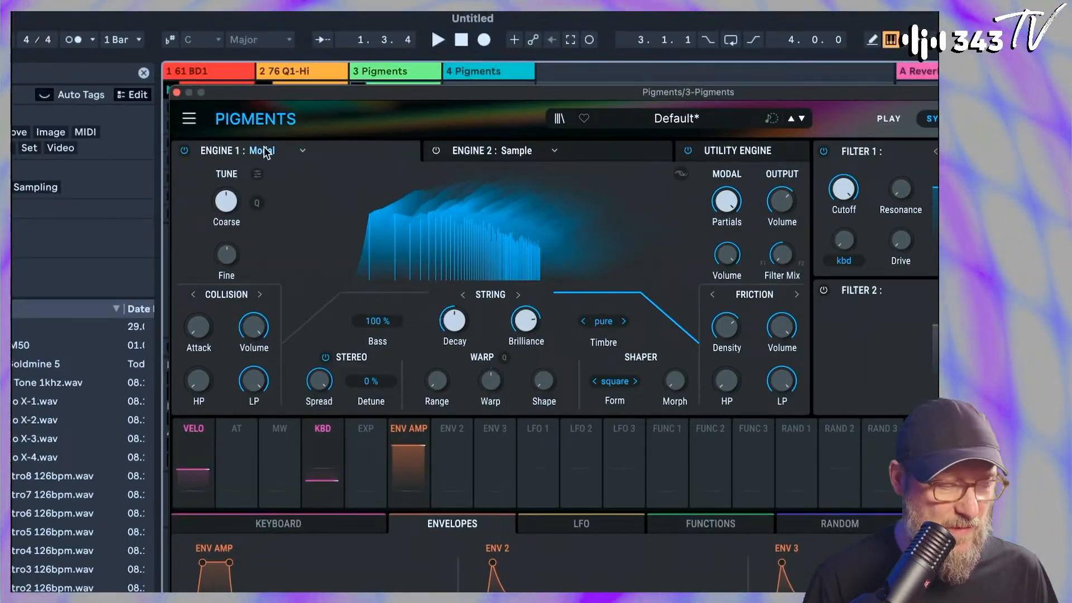
Keep Engine 1 on Modal and change its Friction exciter to Granular
{"action": "left_click", "coordinate": [285, 152]}
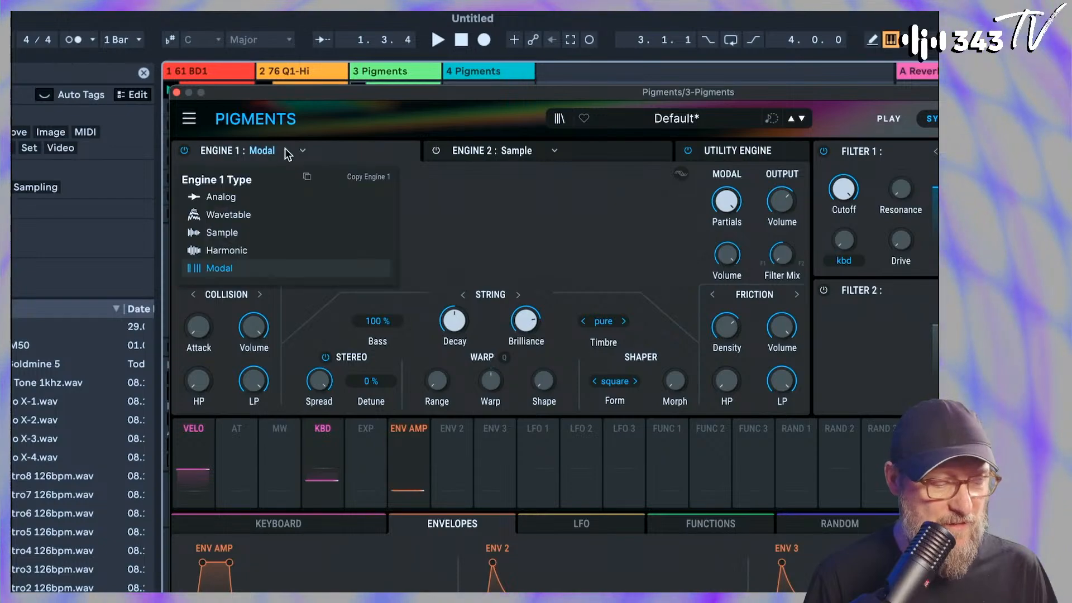
{"action": "left_click", "coordinate": [394, 143]}
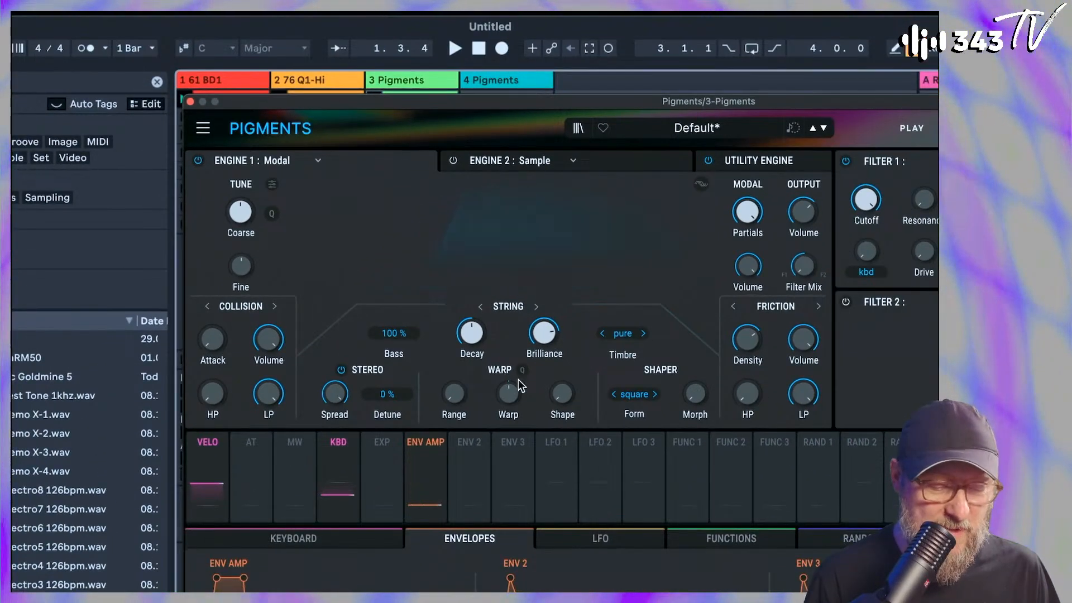
{"action": "mouse_move", "coordinate": [615, 404]}
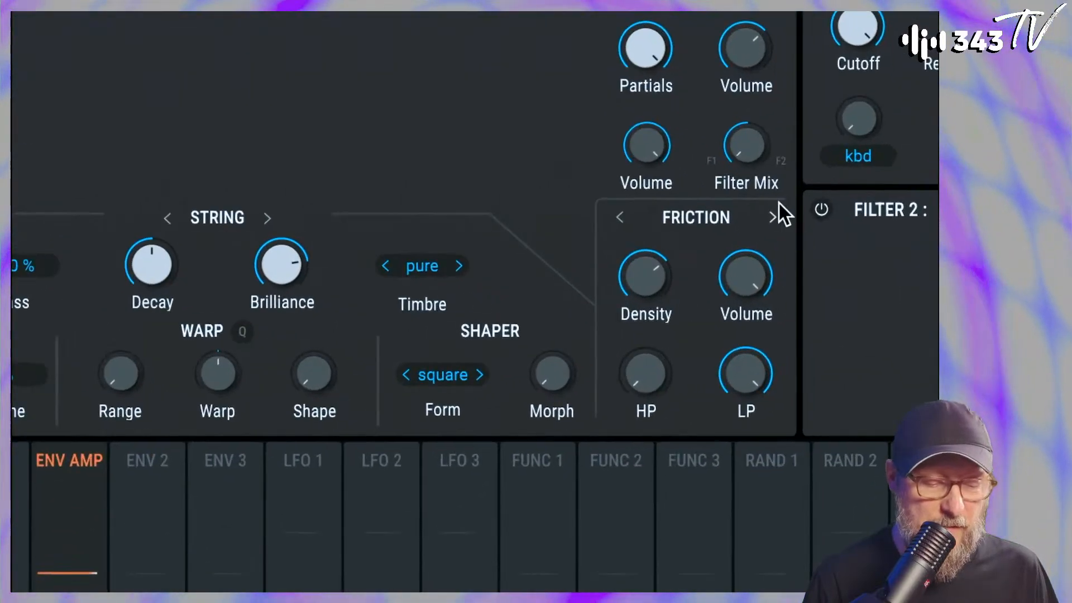
{"action": "left_click", "coordinate": [746, 249]}
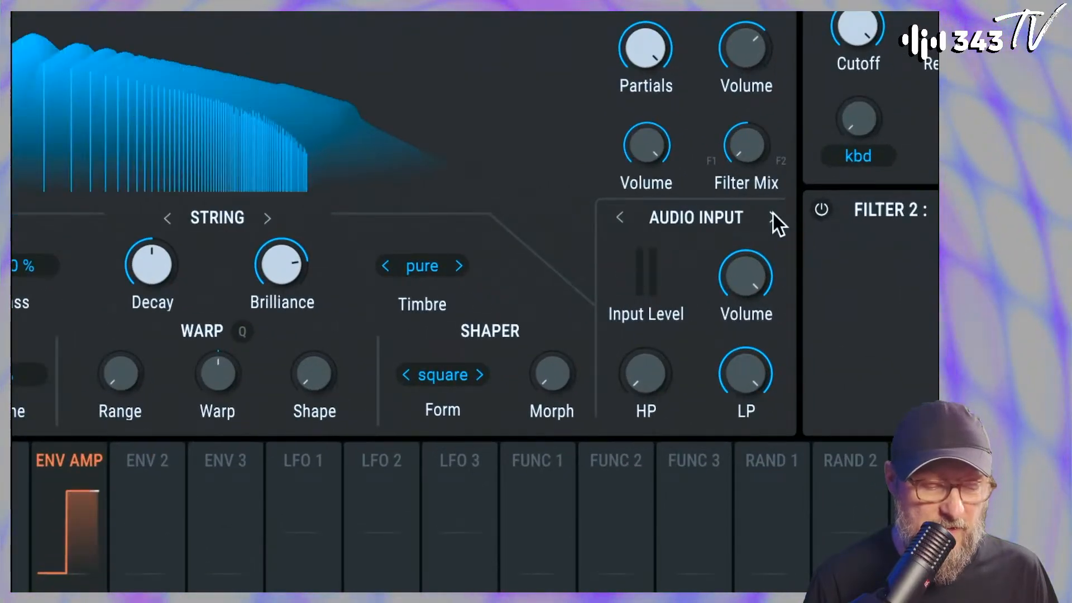
{"action": "left_click", "coordinate": [774, 217]}
{"action": "left_click", "coordinate": [774, 217]}
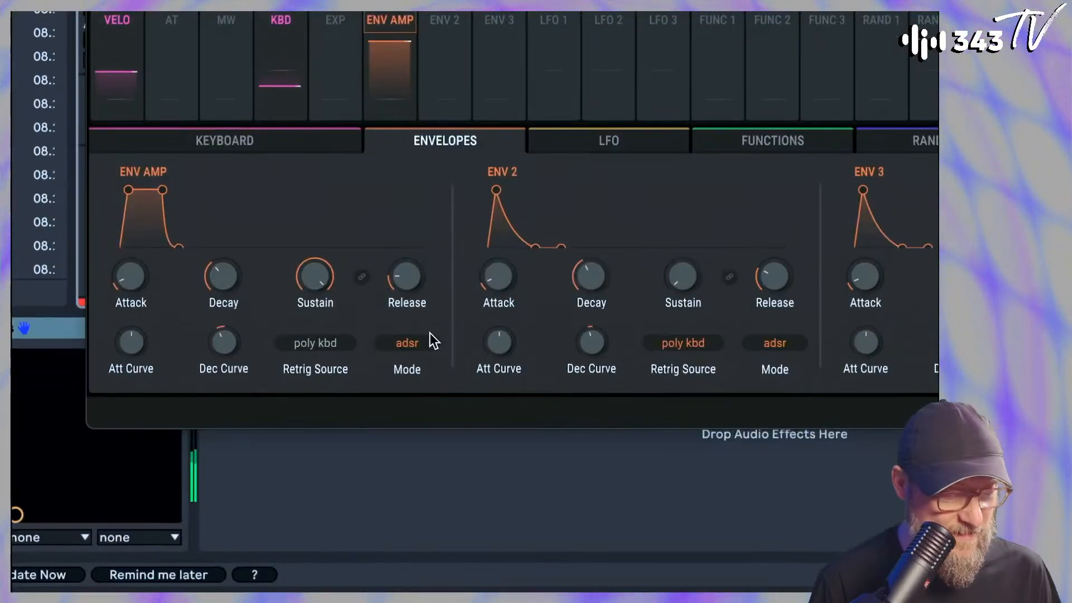
Set the amp envelope's attack to 0.0 ms and change the Modal engine's Collision exciter to Transient
{"action": "mouse_move", "coordinate": [444, 514]}
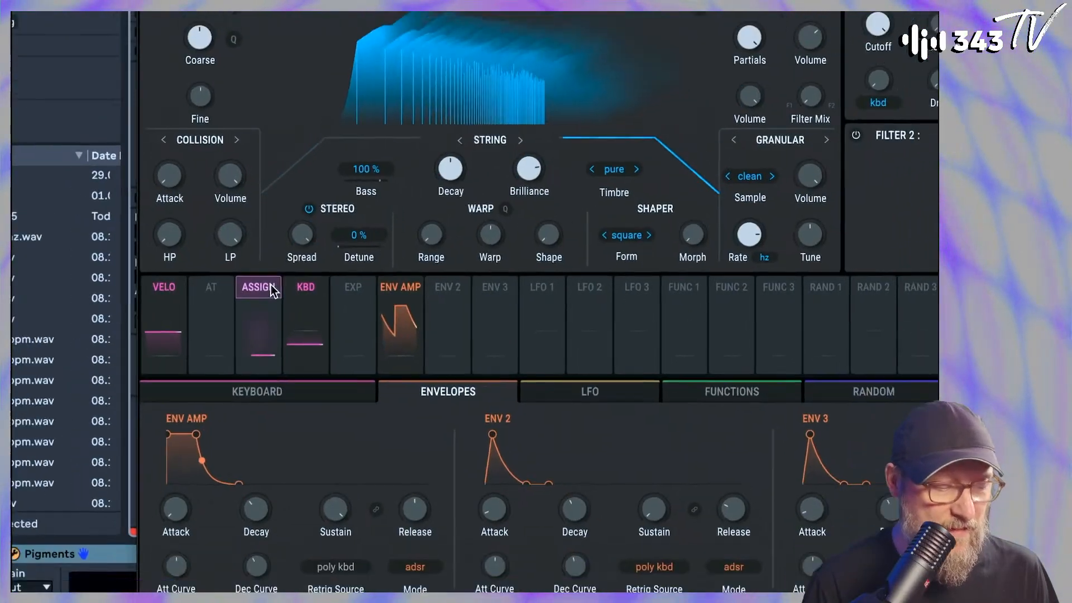
{"action": "left_click", "coordinate": [272, 291]}
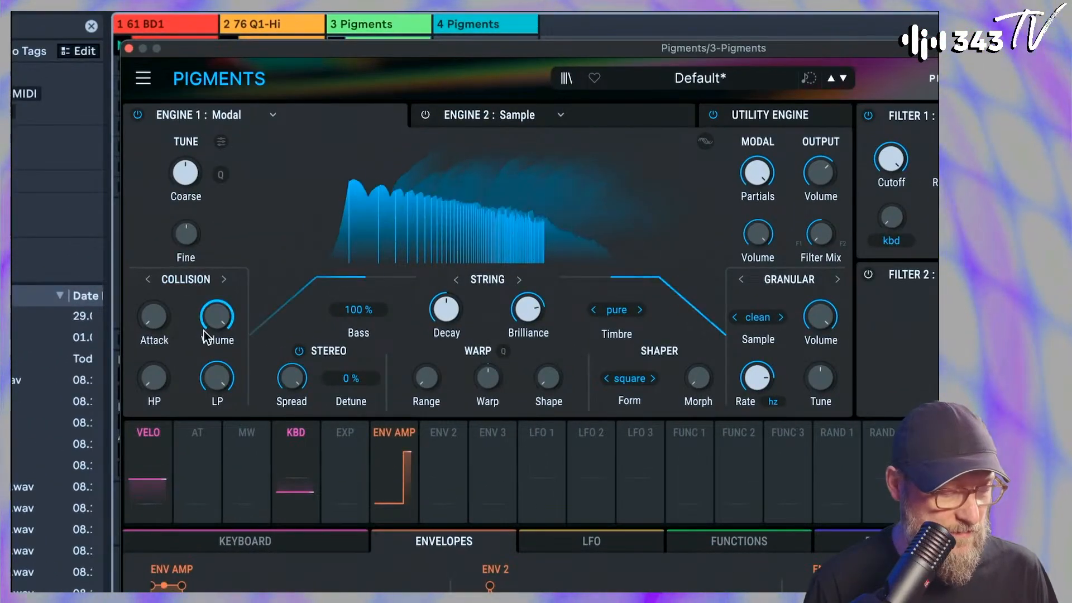
{"action": "left_click_drag", "start_coordinate": [159, 317], "coordinate": [124, 313]}
{"action": "left_click", "coordinate": [223, 279]}
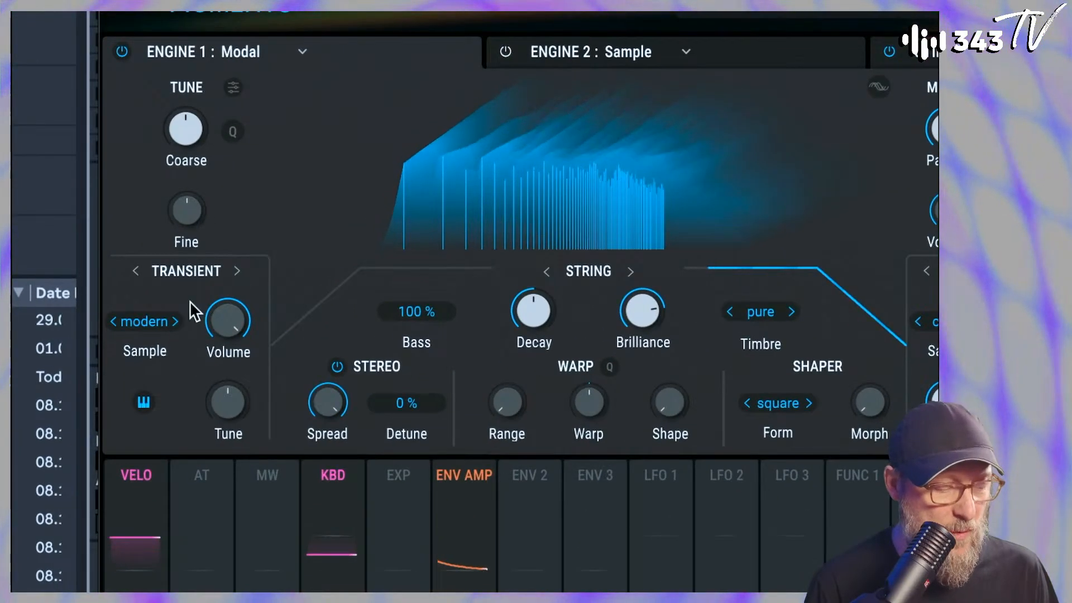
Audition other samples for the Modal engine's Transient exciter and select bandcut
{"action": "left_click", "coordinate": [175, 321]}
{"action": "left_click", "coordinate": [169, 320]}
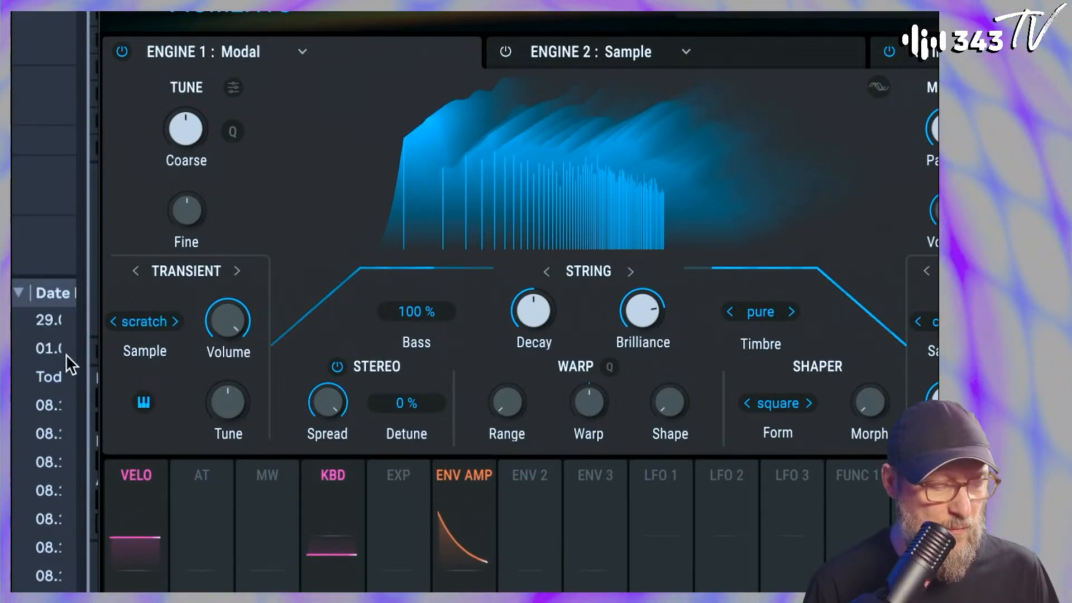
{"action": "left_click", "coordinate": [175, 322]}
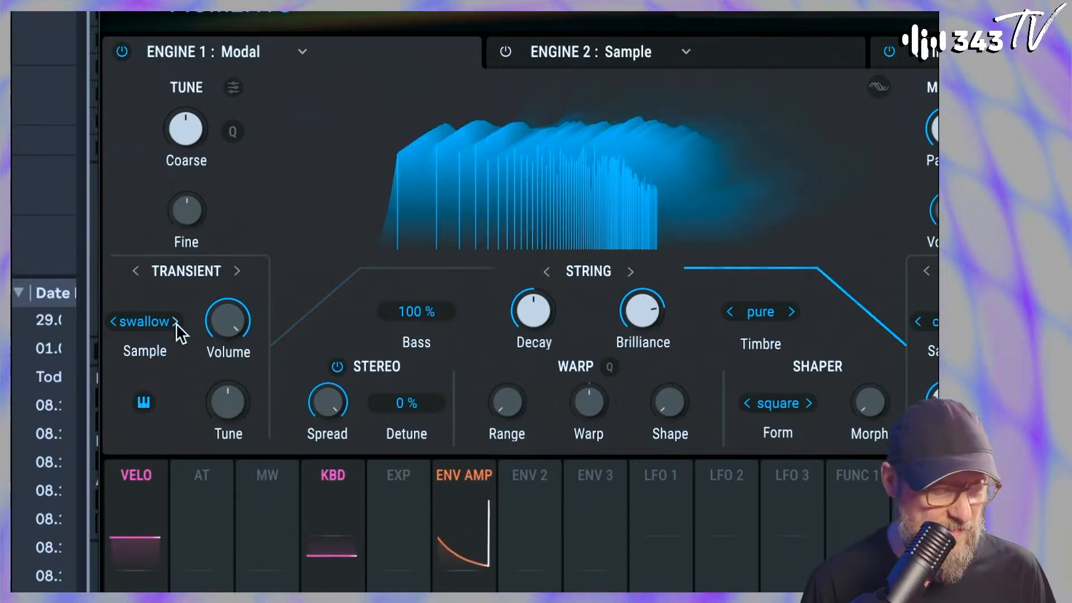
{"action": "left_click", "coordinate": [177, 322]}
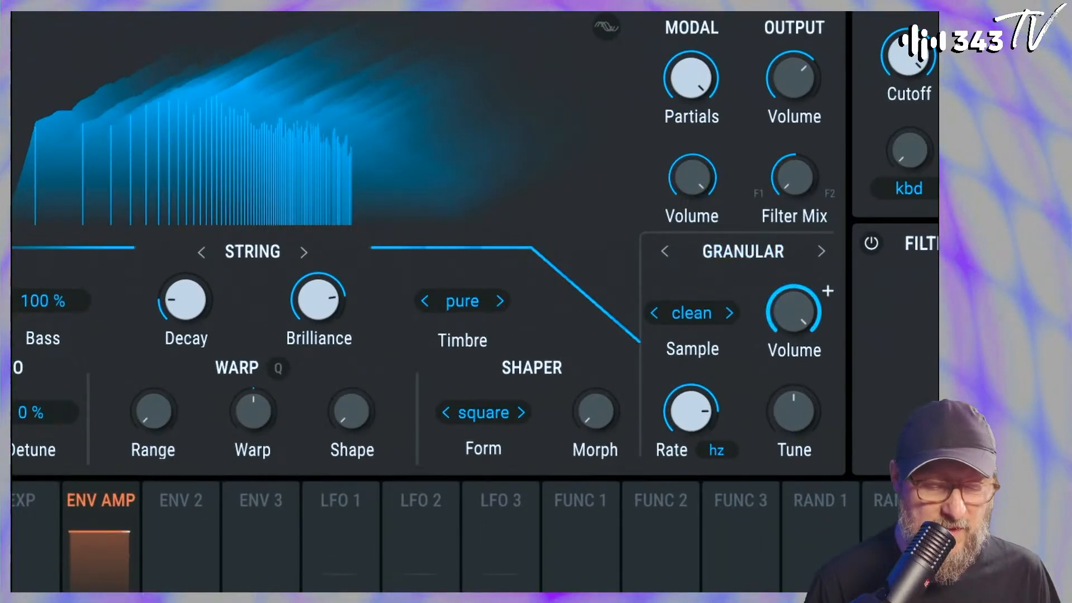
Turn the Transient exciter's volume fully down and change the Granular exciter's sample to sitar
{"action": "left_click_drag", "start_coordinate": [865, 321], "coordinate": [865, 342]}
{"action": "mouse_move", "coordinate": [793, 312]}
{"action": "left_mouse_down"}
{"action": "mouse_move", "coordinate": [793, 336]}
{"action": "mouse_move", "coordinate": [797, 321]}
{"action": "left_mouse_up"}
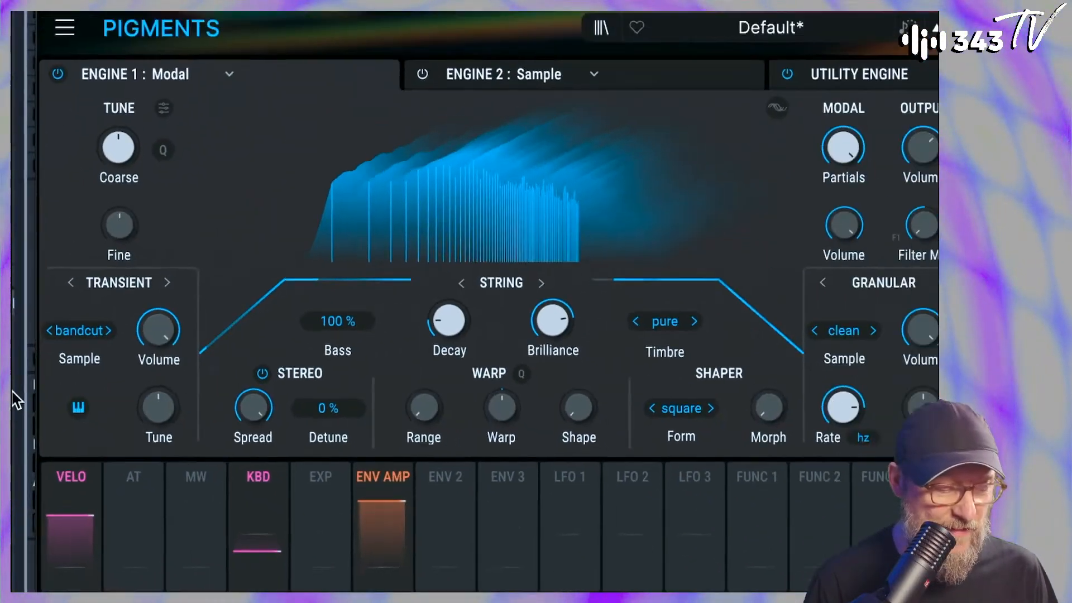
{"action": "left_click_drag", "start_coordinate": [159, 329], "coordinate": [159, 379]}
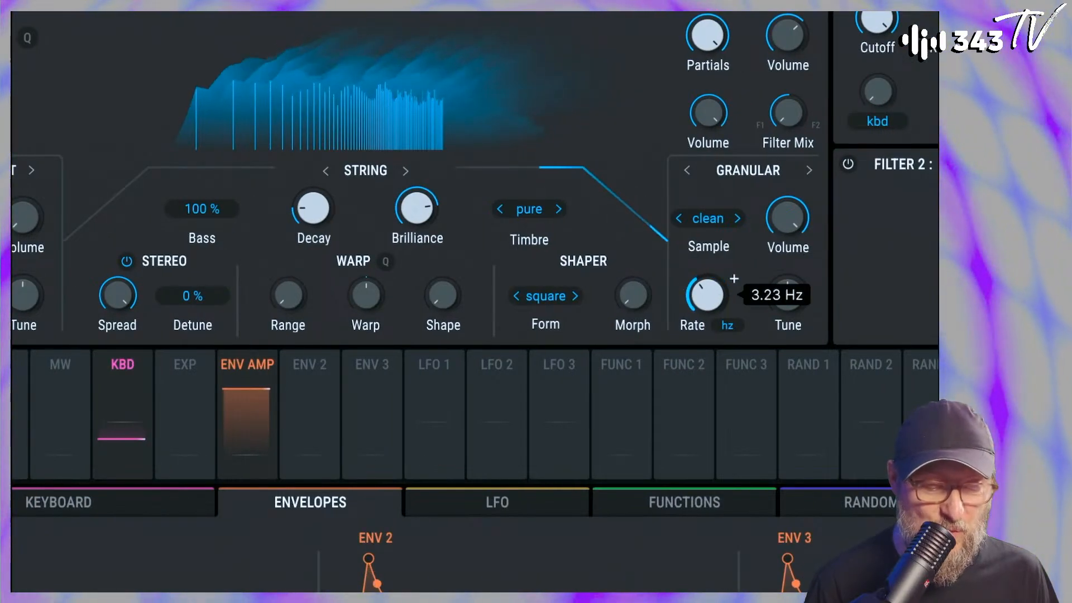
{"action": "left_click_drag", "start_coordinate": [788, 219], "coordinate": [788, 219]}
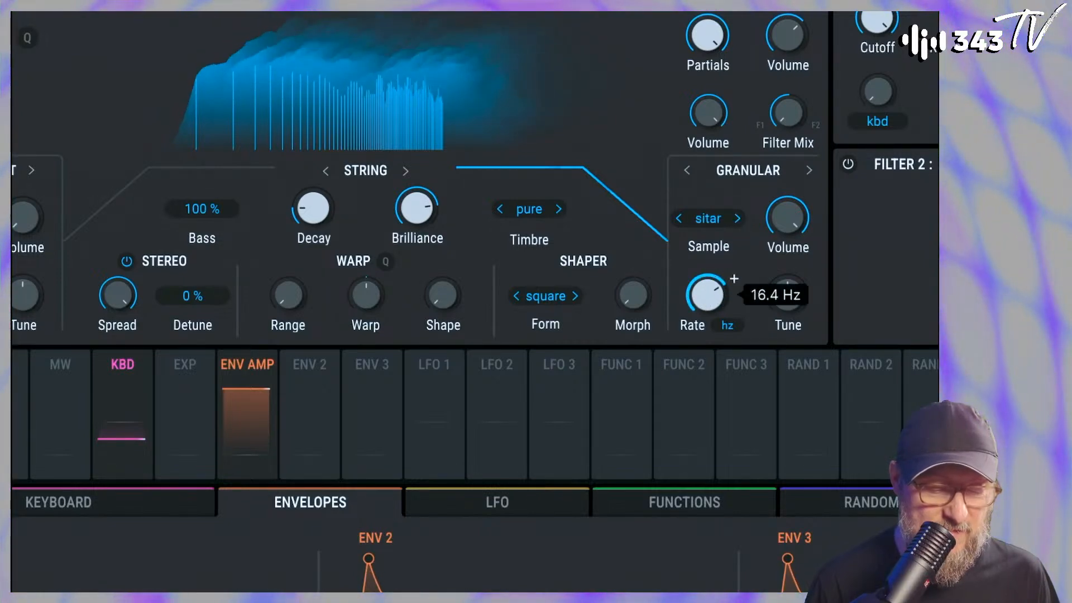
{"action": "mouse_move", "coordinate": [788, 219]}
{"action": "left_mouse_down"}
{"action": "mouse_move", "coordinate": [789, 235]}
{"action": "mouse_move", "coordinate": [788, 226]}
{"action": "left_mouse_up"}
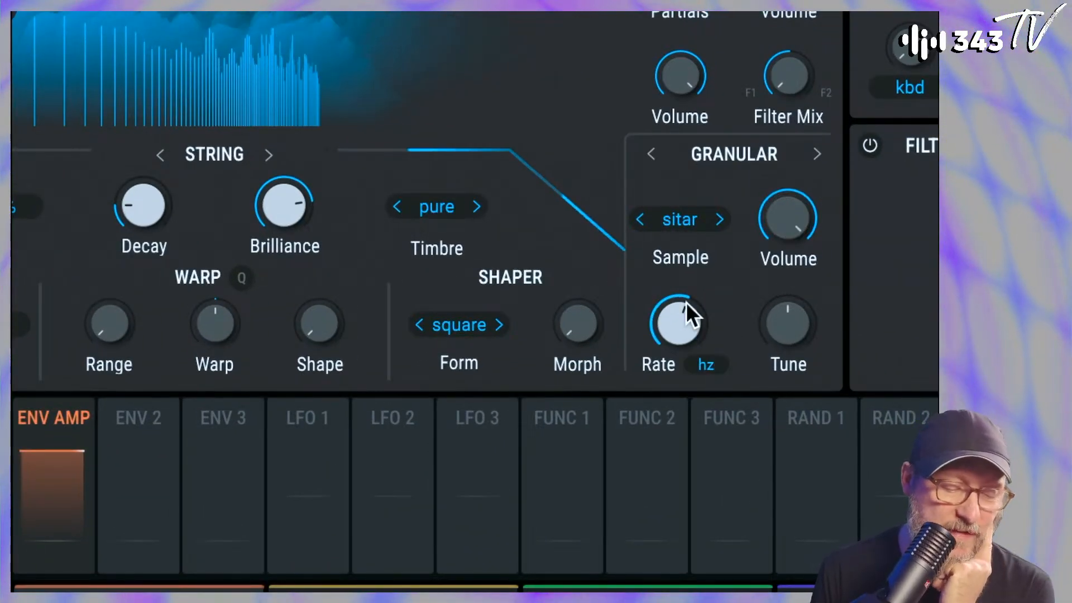
Set the Granular exciter's rate type to Sync and try its Tune control
{"action": "mouse_move", "coordinate": [684, 335]}
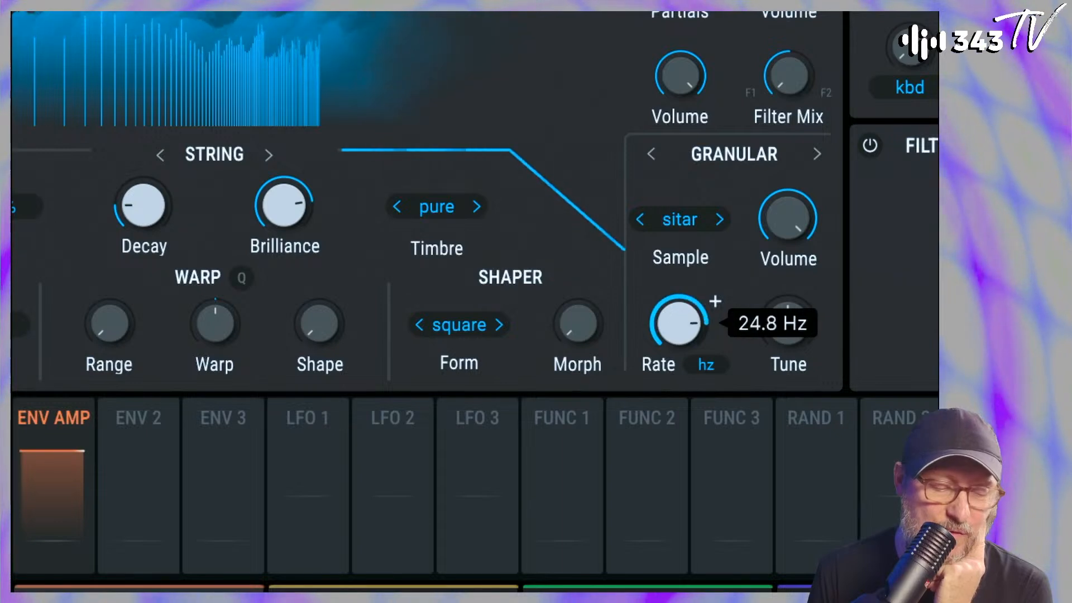
{"action": "left_click", "coordinate": [707, 363]}
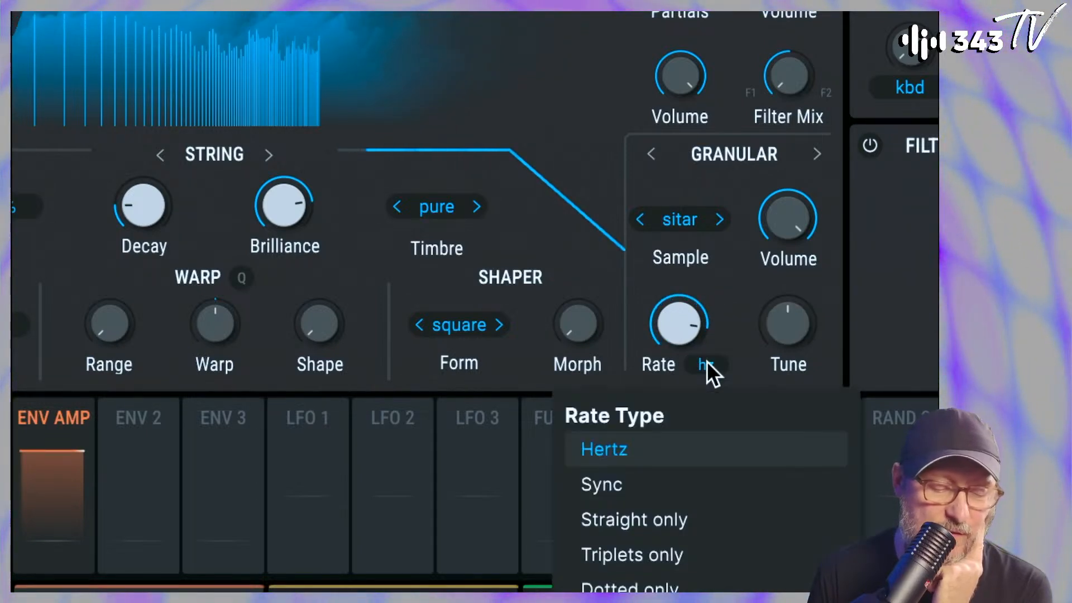
{"action": "left_click", "coordinate": [665, 483]}
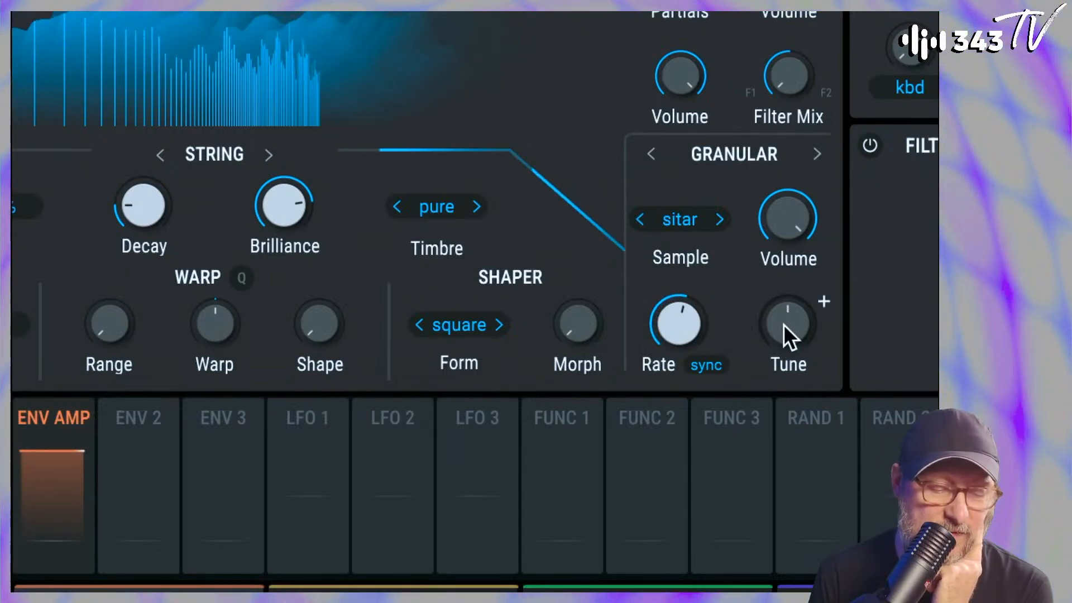
{"action": "left_click_drag", "start_coordinate": [788, 323], "coordinate": [788, 369]}
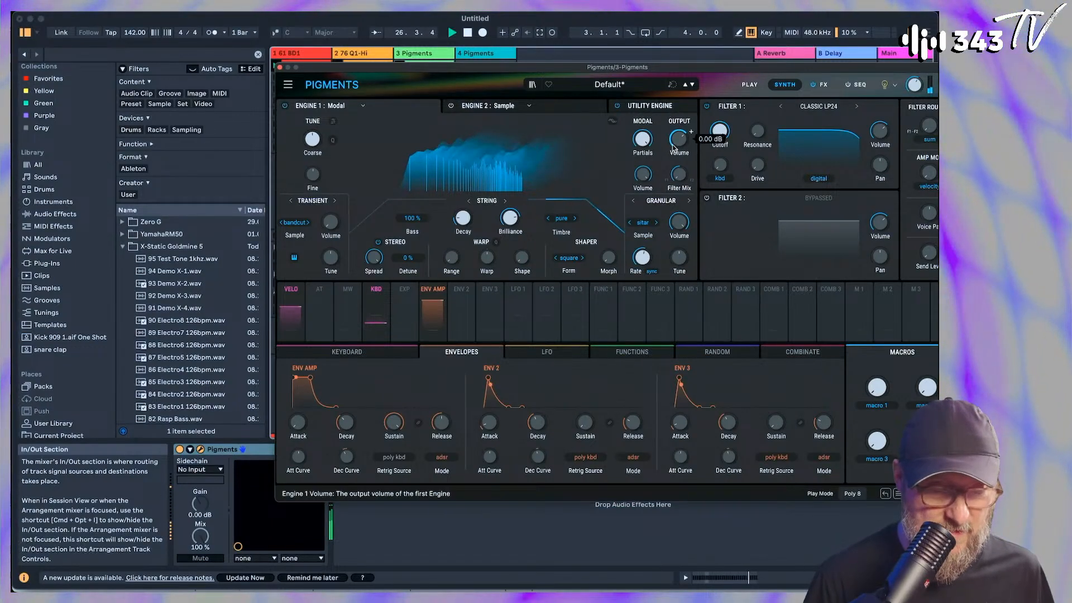
Add a Multiband effect to the third slot of FX A and return to the synth view
{"action": "left_click", "coordinate": [823, 85]}
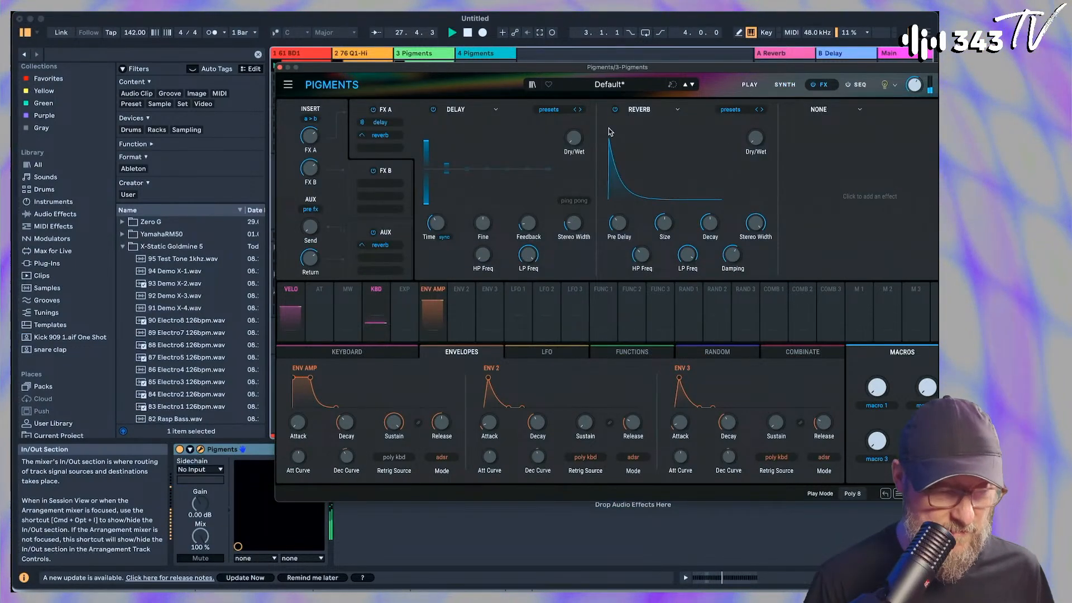
{"action": "left_click", "coordinate": [844, 110]}
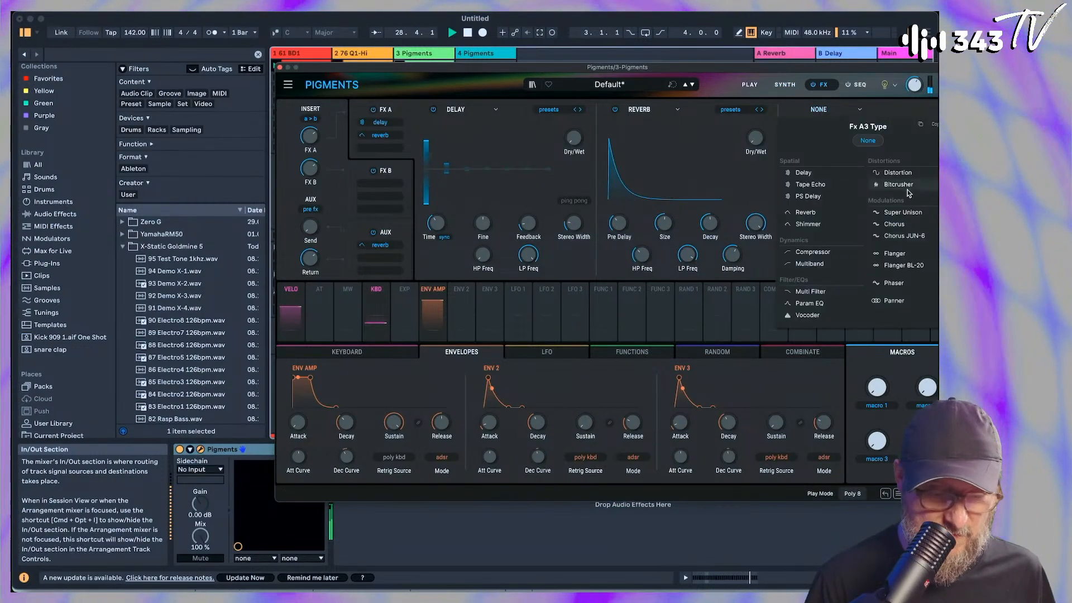
{"action": "left_click", "coordinate": [828, 269]}
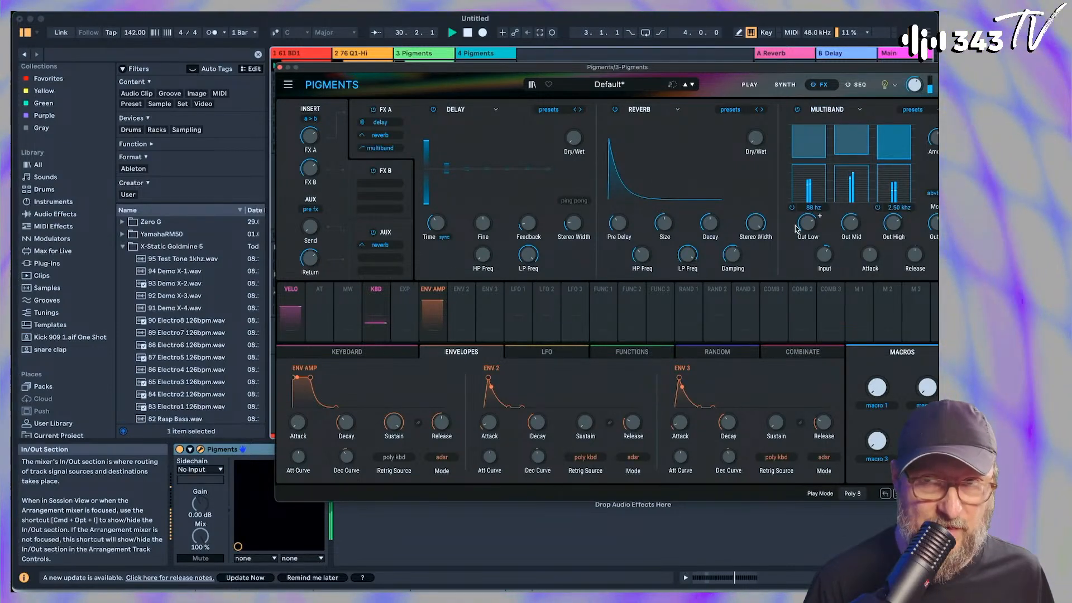
{"action": "left_click", "coordinate": [784, 85]}
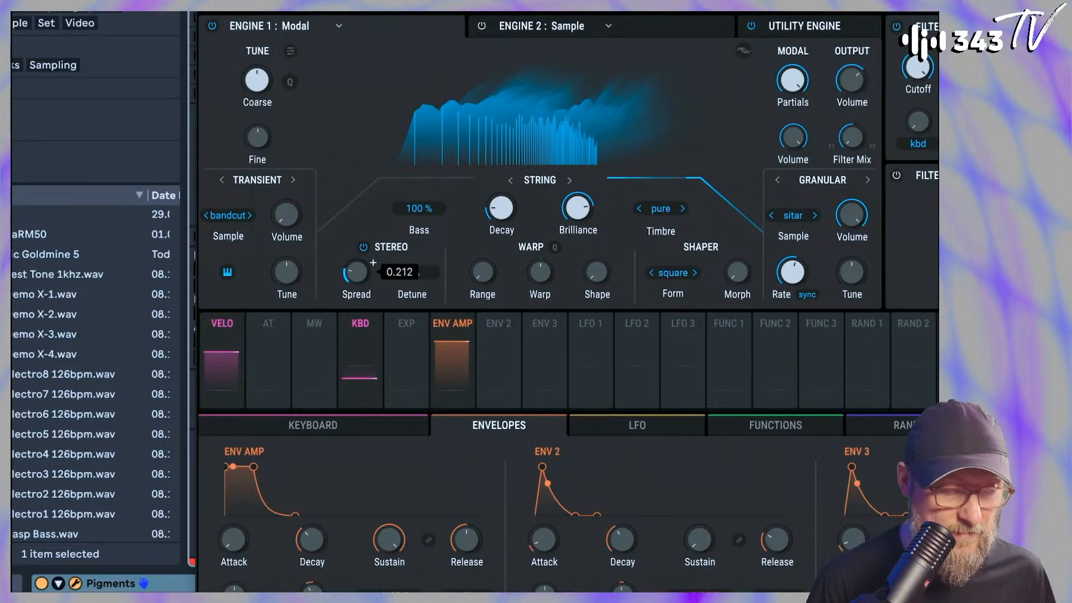
Favour the Transient exciter over the Granular one in volume and shape the string with 197 % Bass, longer Decay and lower Brilliance
{"action": "mouse_move", "coordinate": [290, 215]}
{"action": "left_mouse_down"}
{"action": "mouse_move", "coordinate": [306, 203]}
{"action": "mouse_move", "coordinate": [307, 215]}
{"action": "left_mouse_up"}
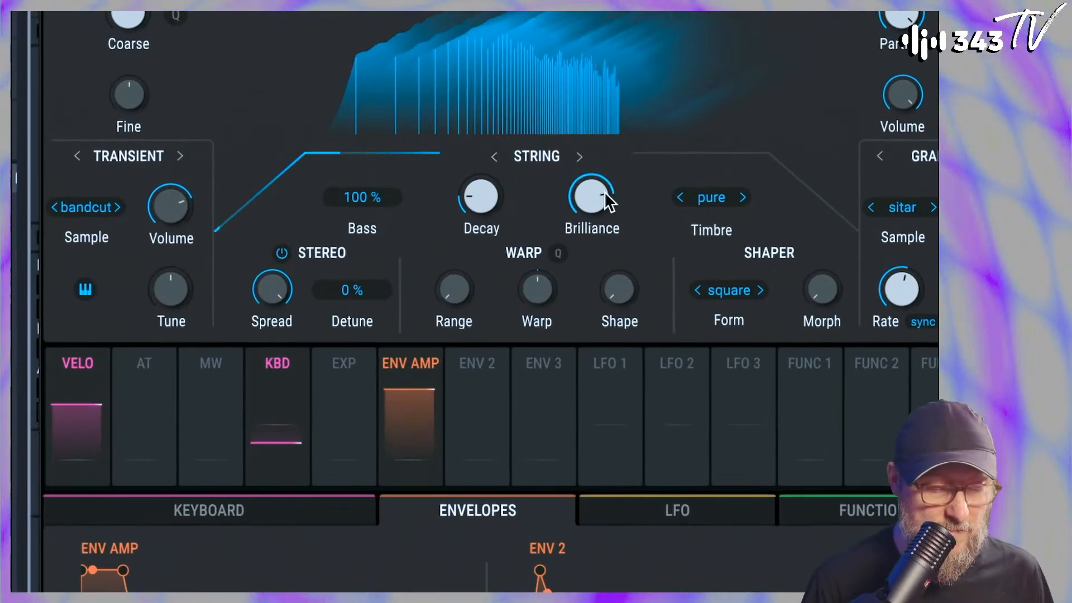
{"action": "left_click_drag", "start_coordinate": [609, 201], "coordinate": [615, 182]}
{"action": "left_click_drag", "start_coordinate": [497, 192], "coordinate": [516, 184]}
{"action": "left_click_drag", "start_coordinate": [301, 210], "coordinate": [306, 213]}
{"action": "left_click_drag", "start_coordinate": [352, 373], "coordinate": [359, 356]}
{"action": "left_click_drag", "start_coordinate": [450, 373], "coordinate": [481, 352]}
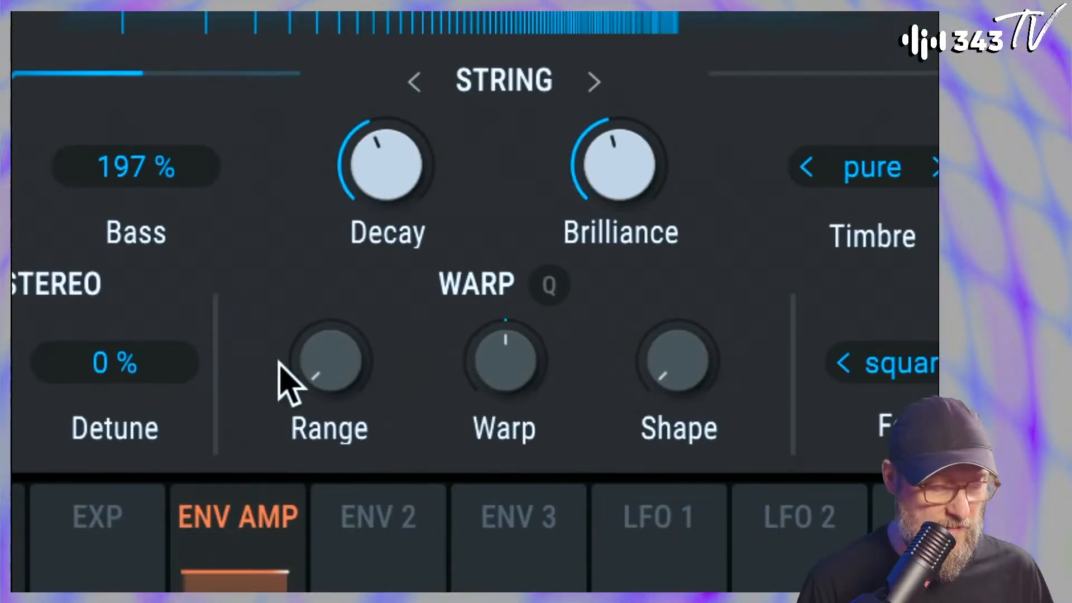
Try the string with Warp at 2.07 and different Shape amounts, returning Shape to 0 %
{"action": "mouse_move", "coordinate": [330, 527]}
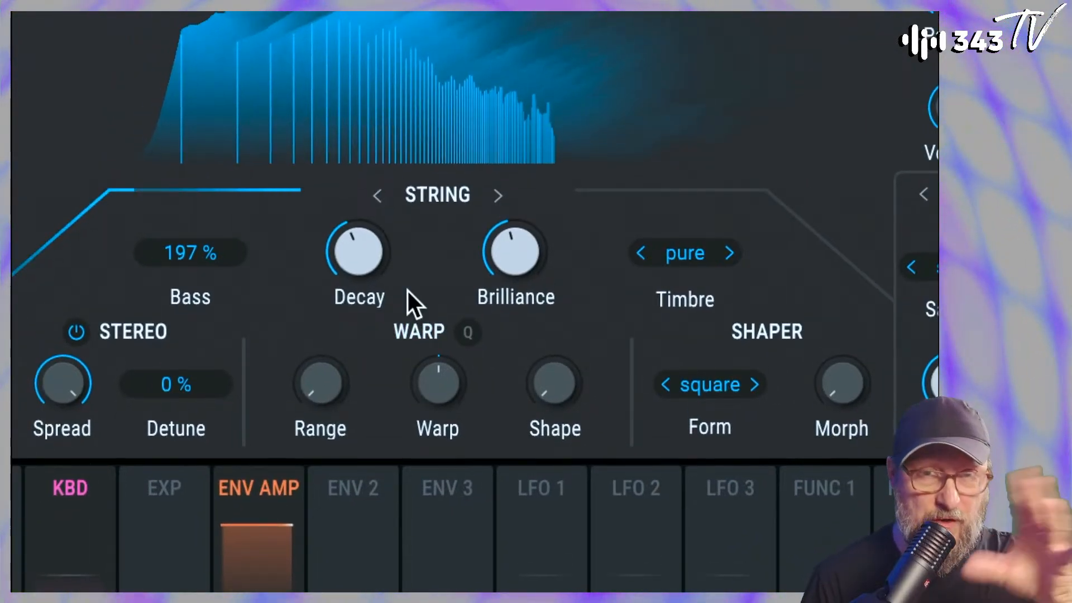
{"action": "mouse_move", "coordinate": [441, 388]}
{"action": "left_click_drag", "start_coordinate": [439, 383], "coordinate": [439, 337]}
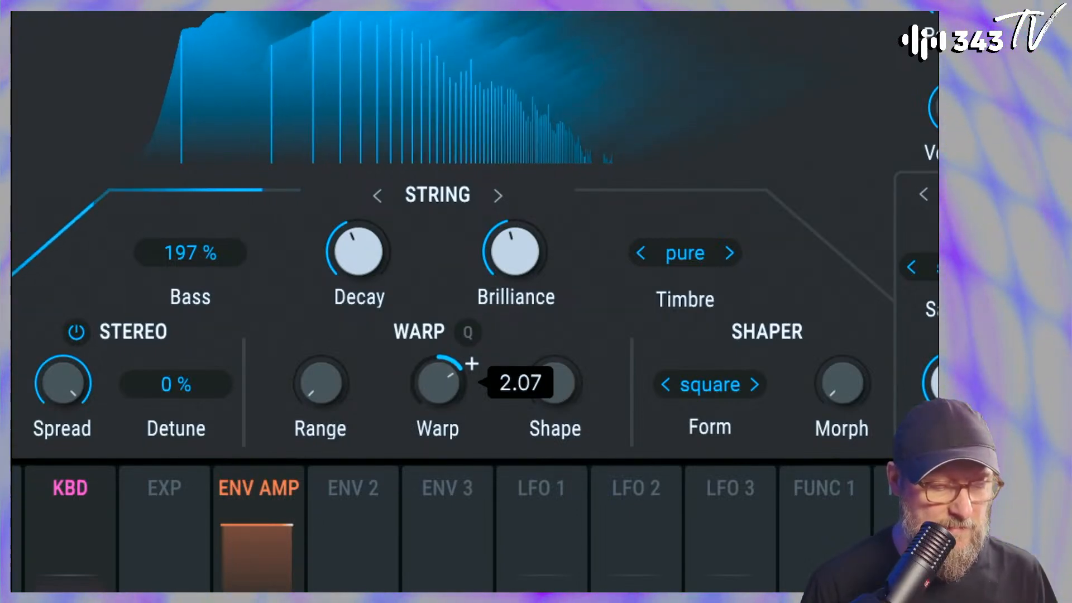
{"action": "mouse_move", "coordinate": [555, 383]}
{"action": "left_mouse_down"}
{"action": "mouse_move", "coordinate": [555, 354]}
{"action": "mouse_move", "coordinate": [554, 398]}
{"action": "left_mouse_up"}
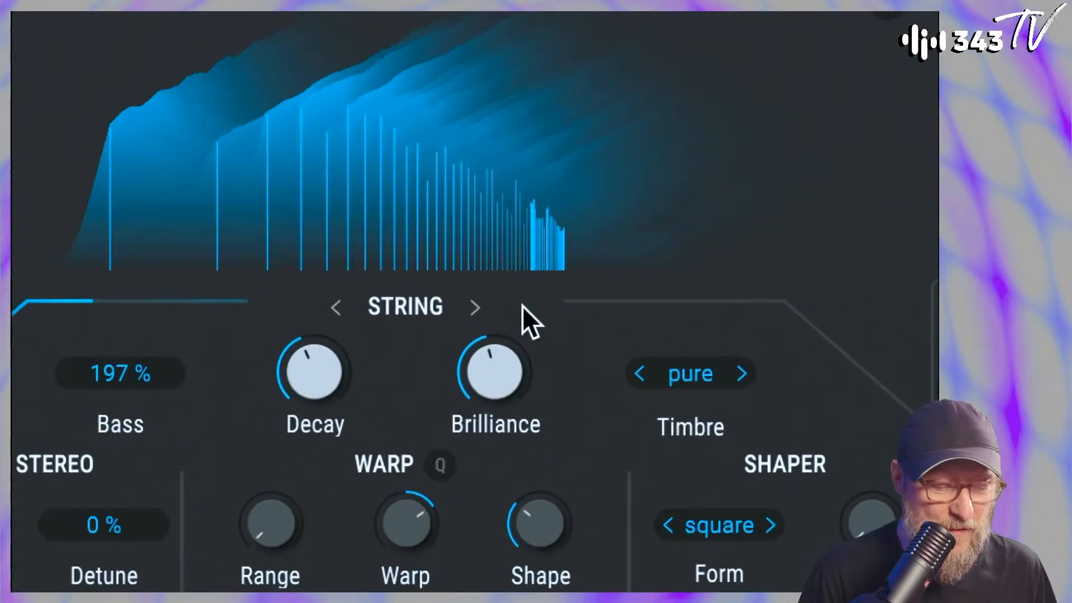
{"action": "left_click_drag", "start_coordinate": [572, 495], "coordinate": [582, 505]}
{"action": "mouse_move", "coordinate": [545, 376]}
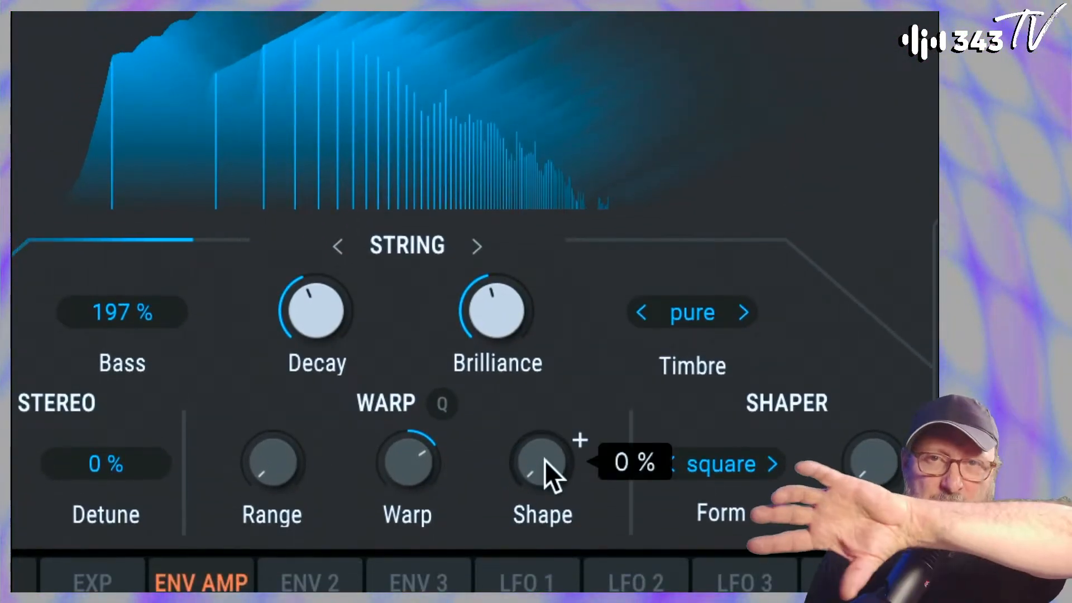
{"action": "mouse_move", "coordinate": [545, 461]}
{"action": "left_mouse_down"}
{"action": "mouse_move", "coordinate": [545, 414]}
{"action": "mouse_move", "coordinate": [545, 462]}
{"action": "left_mouse_up"}
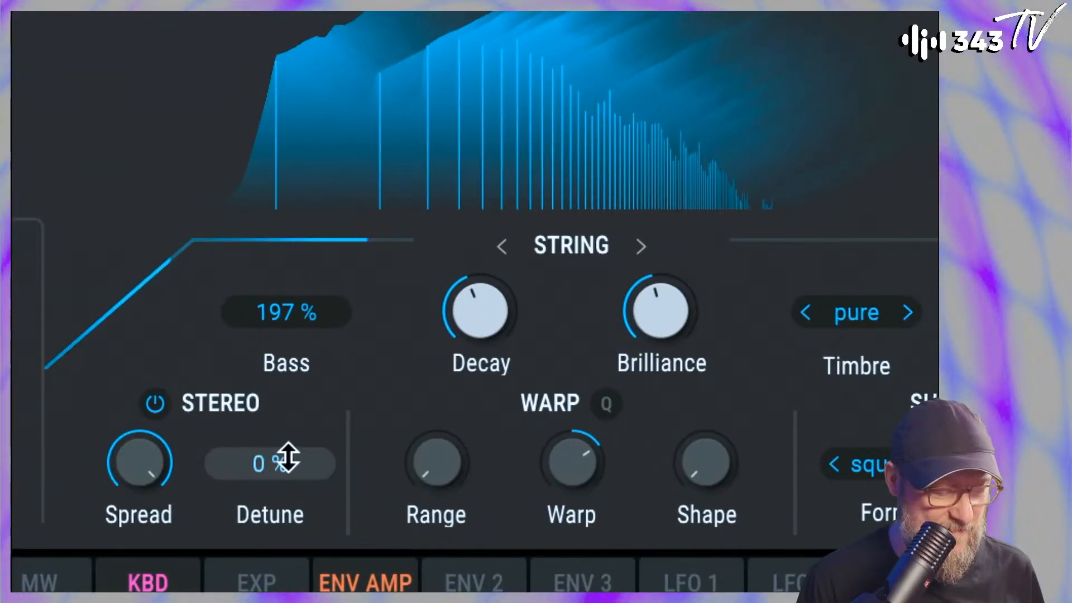
Set the stereo Detune to 9 % and readjust the Warp amount
{"action": "left_click_drag", "start_coordinate": [123, 457], "coordinate": [123, 454]}
{"action": "left_click_drag", "start_coordinate": [271, 464], "coordinate": [270, 457]}
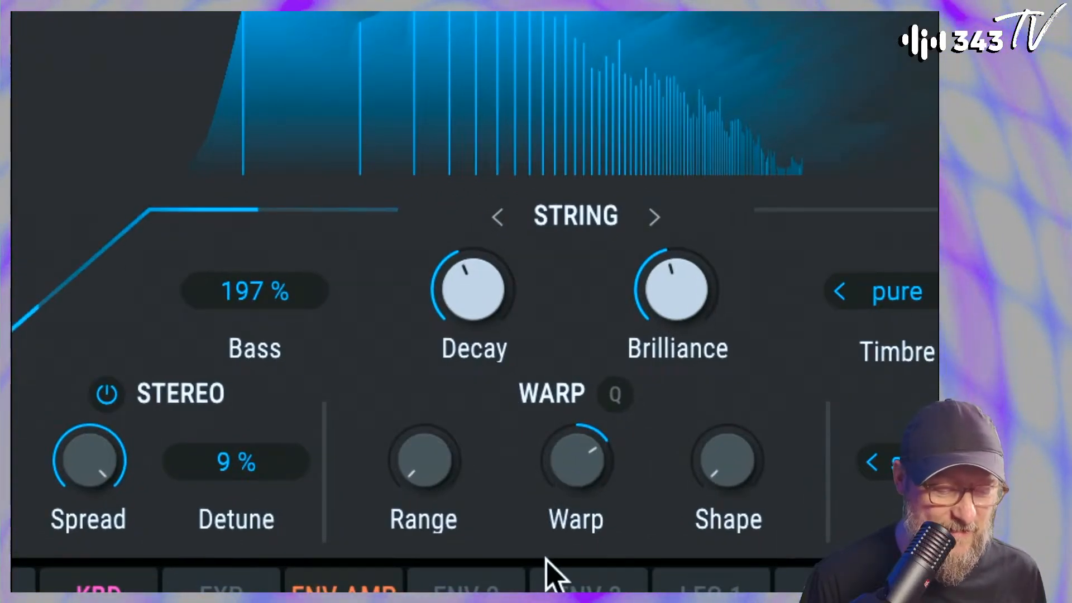
{"action": "left_click_drag", "start_coordinate": [573, 463], "coordinate": [573, 473]}
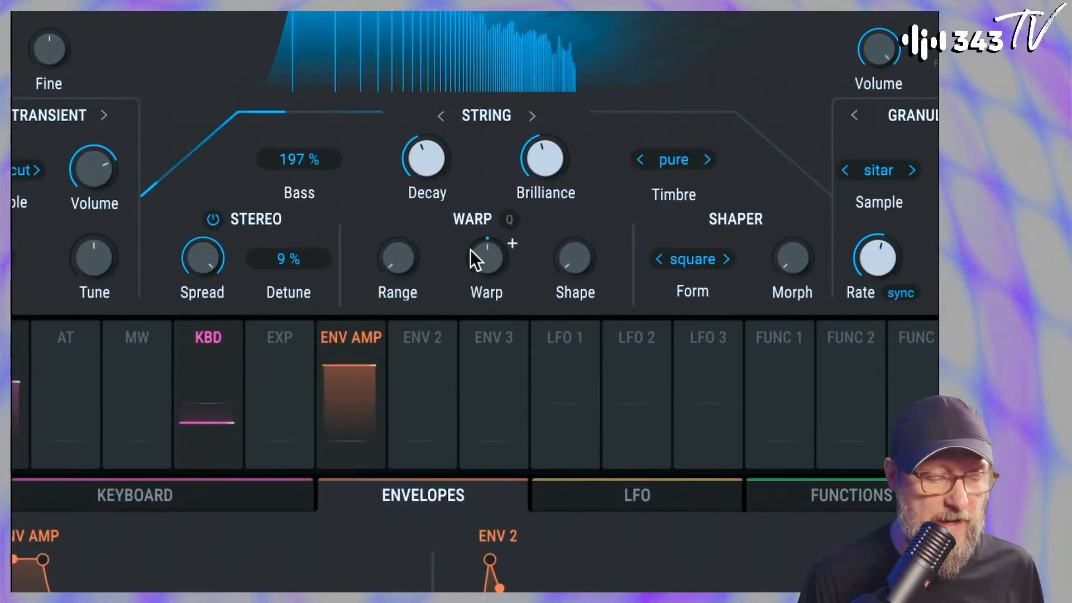
Raise the Warp Range and compare range settings, including 3, against Warp amounts of 0.576 and 2.25
{"action": "left_click_drag", "start_coordinate": [494, 255], "coordinate": [486, 256]}
{"action": "left_click_drag", "start_coordinate": [398, 319], "coordinate": [398, 310]}
{"action": "mouse_move", "coordinate": [501, 320]}
{"action": "left_mouse_down"}
{"action": "mouse_move", "coordinate": [501, 298]}
{"action": "mouse_move", "coordinate": [510, 307]}
{"action": "left_mouse_up"}
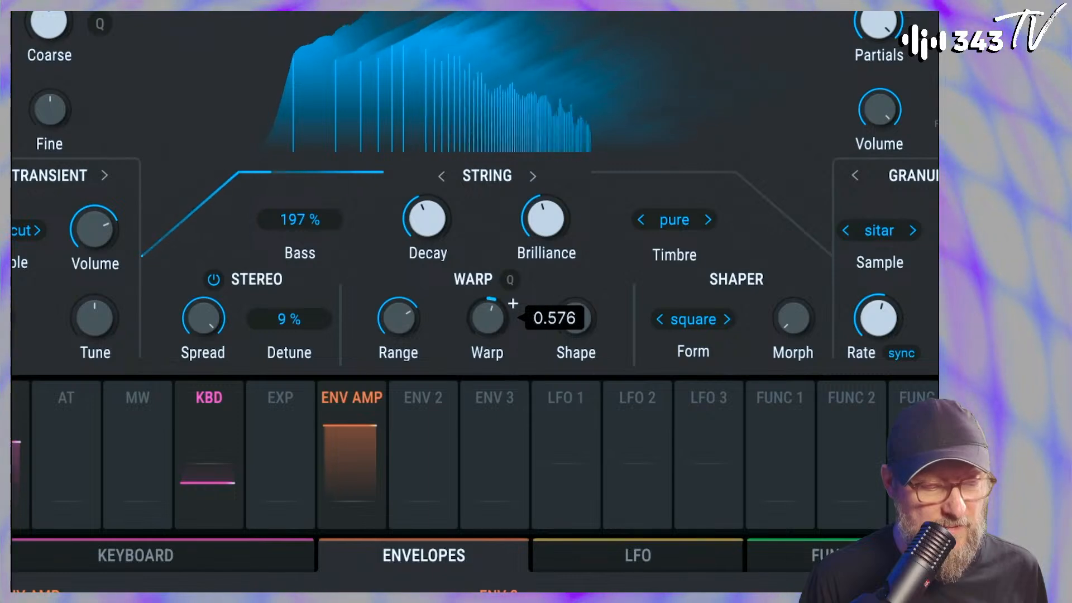
{"action": "left_click_drag", "start_coordinate": [419, 302], "coordinate": [420, 309]}
{"action": "left_click_drag", "start_coordinate": [513, 304], "coordinate": [513, 303]}
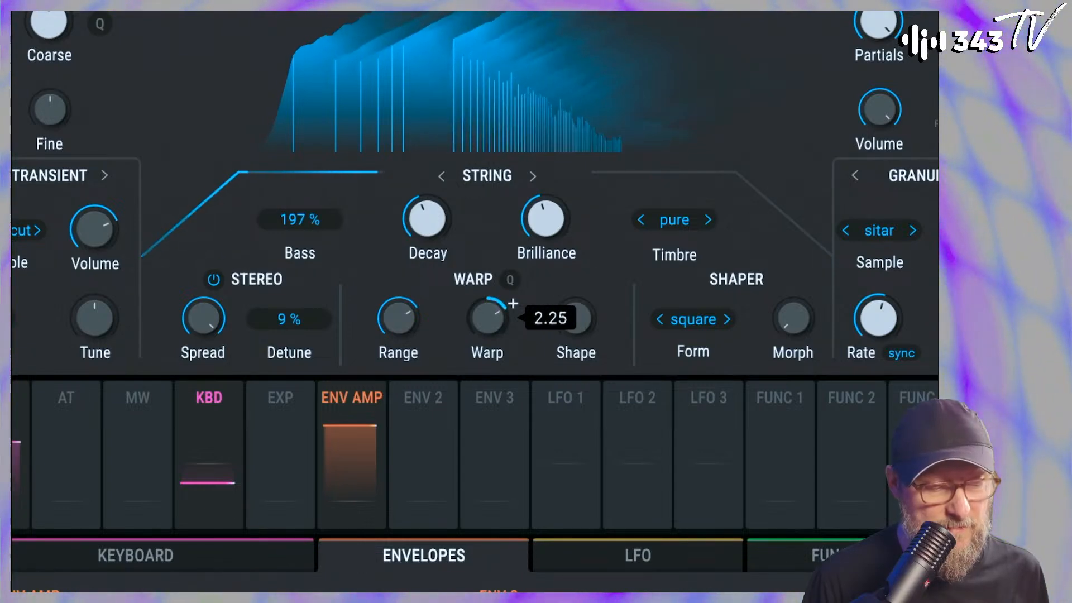
{"action": "left_click_drag", "start_coordinate": [396, 297], "coordinate": [396, 305]}
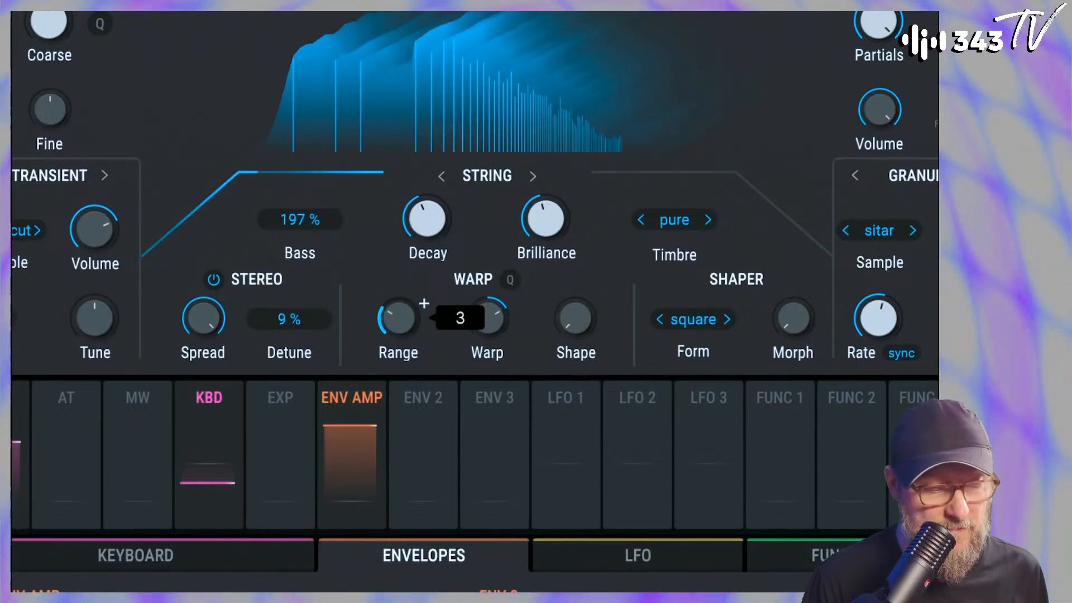
Turn on Warp quantization and set the Warp amount to 1.67
{"action": "left_click_drag", "start_coordinate": [513, 303], "coordinate": [512, 303]}
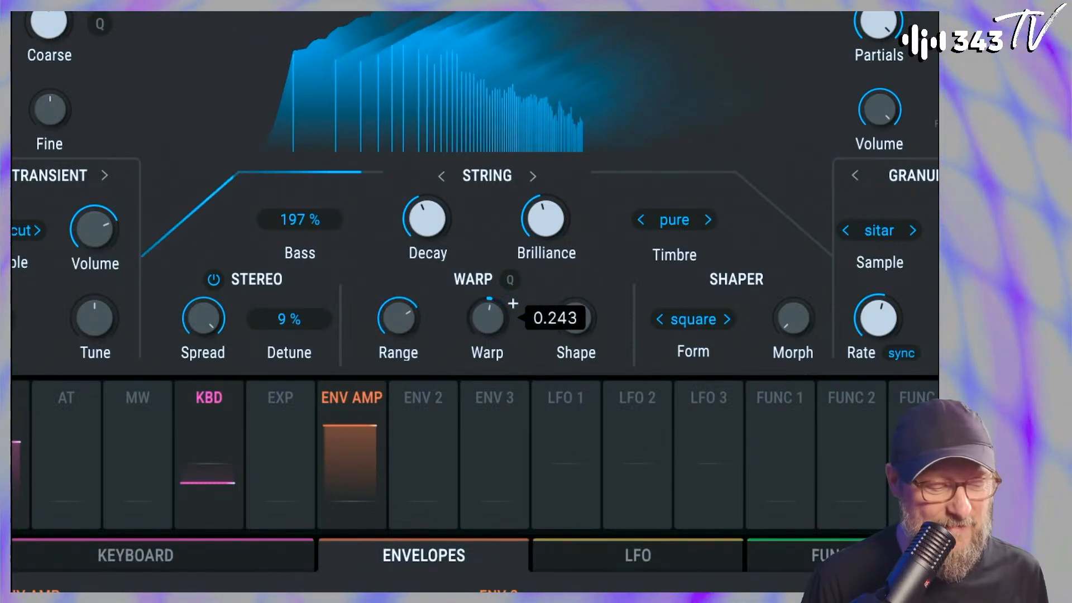
{"action": "left_click_drag", "start_coordinate": [506, 308], "coordinate": [507, 308]}
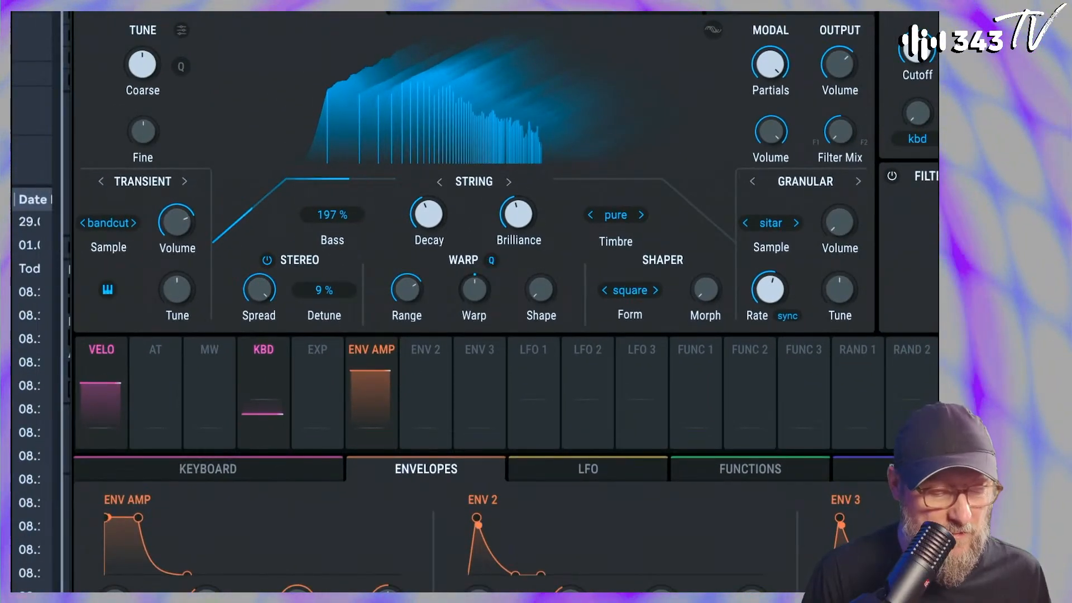
{"action": "left_click_drag", "start_coordinate": [475, 286], "coordinate": [493, 279]}
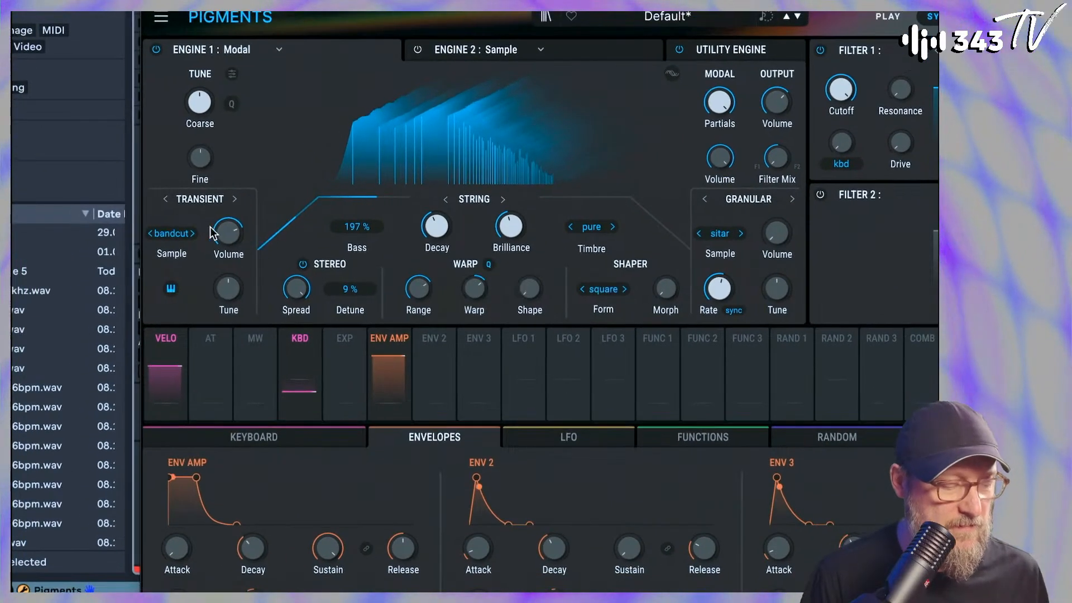
Change the Transient exciter's sample to knife and readjust its volume
{"action": "left_click_drag", "start_coordinate": [177, 222], "coordinate": [177, 212]}
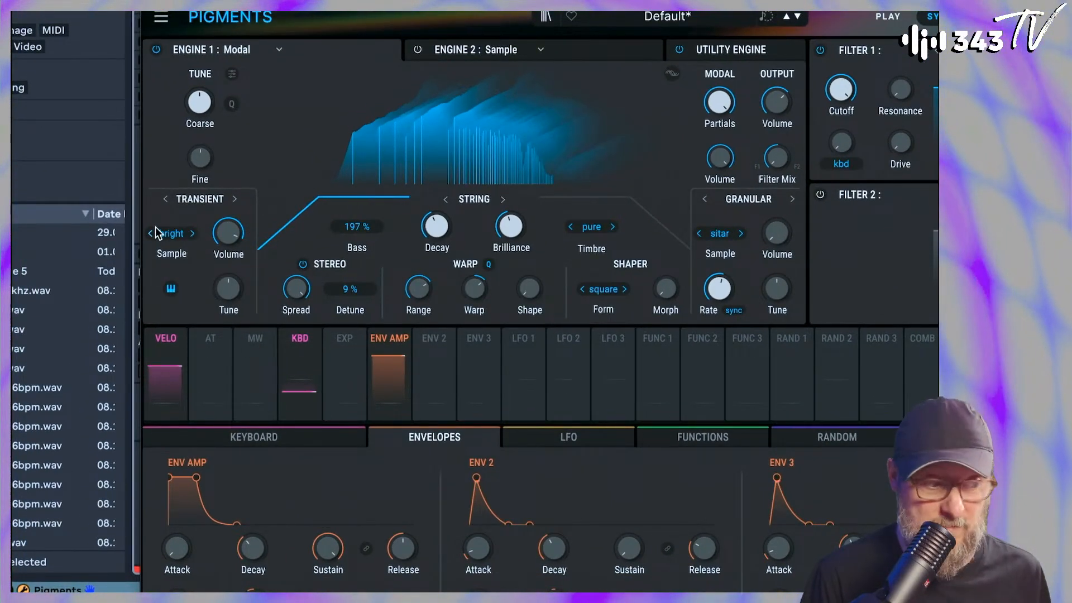
{"action": "left_click", "coordinate": [191, 235]}
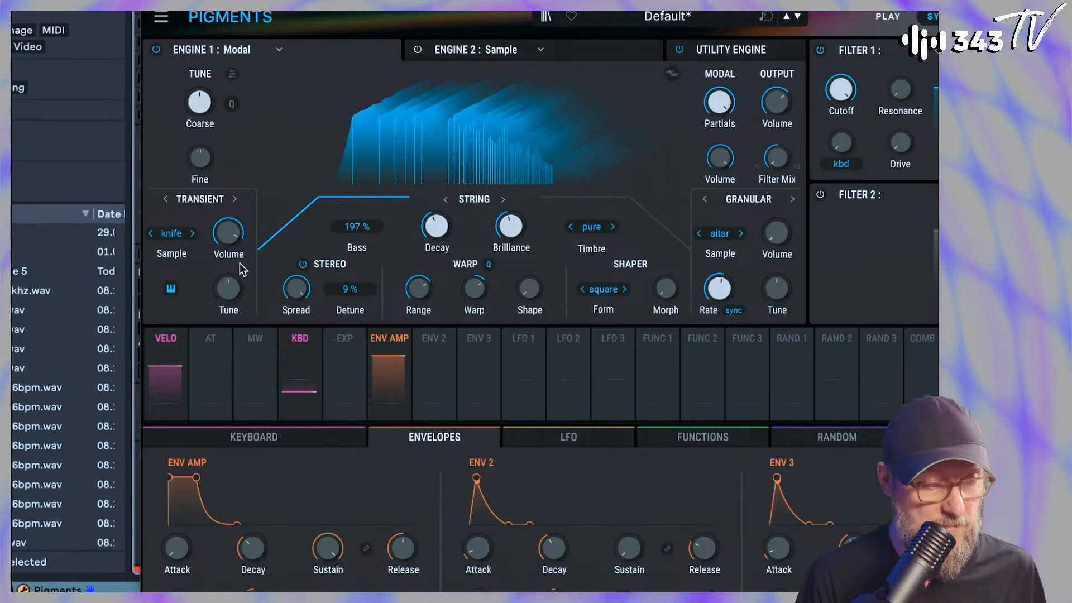
{"action": "mouse_move", "coordinate": [234, 277]}
{"action": "left_mouse_down"}
{"action": "mouse_move", "coordinate": [235, 248]}
{"action": "mouse_move", "coordinate": [234, 266]}
{"action": "left_mouse_up"}
{"action": "left_click_drag", "start_coordinate": [234, 229], "coordinate": [234, 231]}
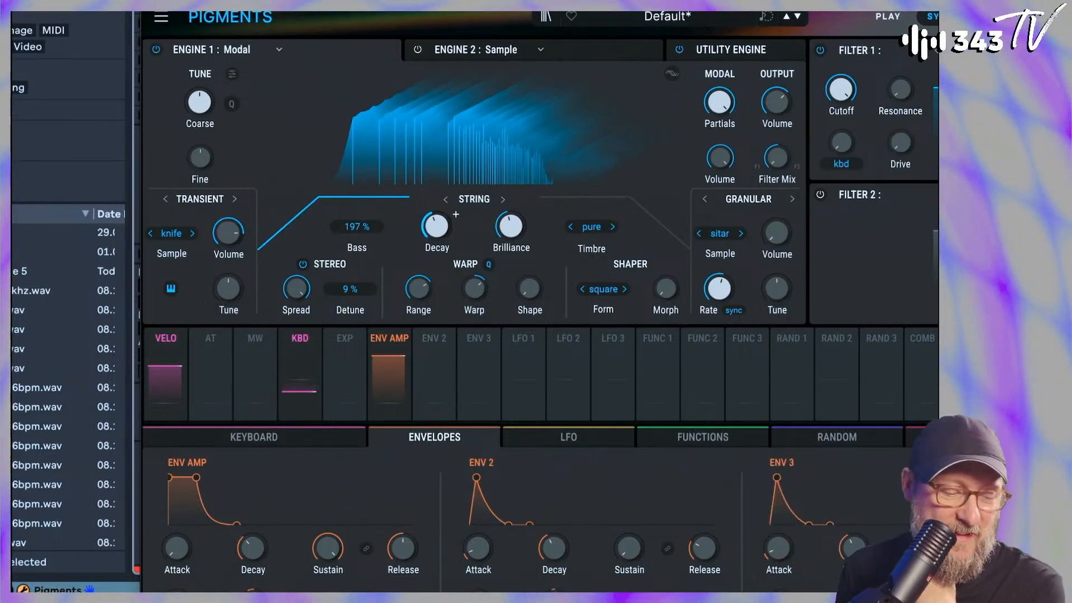
Lengthen the string's Decay and fine-tune it by ear
{"action": "left_click_drag", "start_coordinate": [436, 226], "coordinate": [437, 209]}
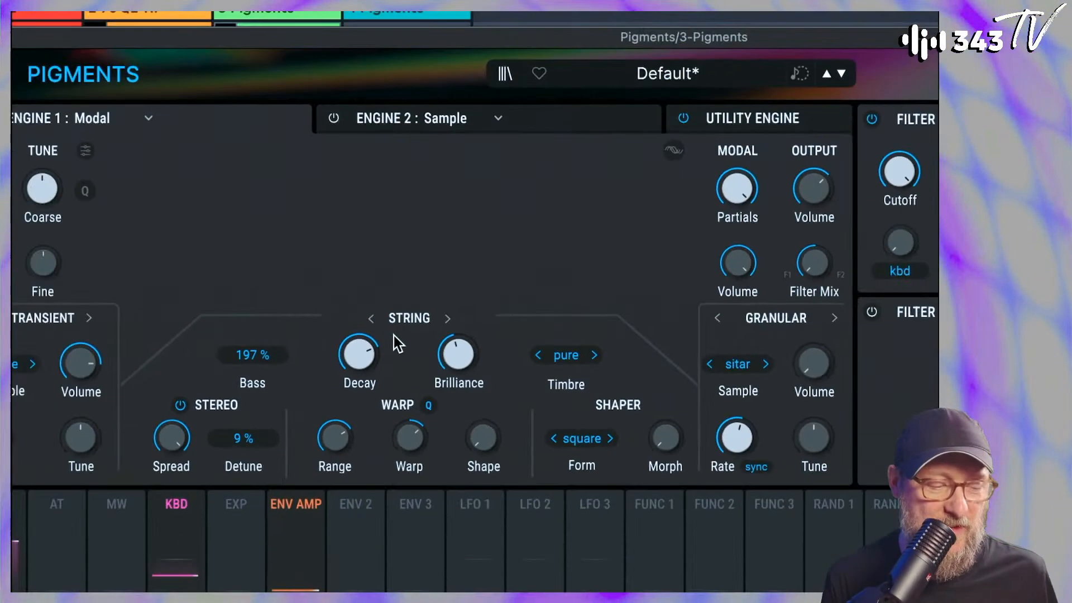
{"action": "mouse_move", "coordinate": [363, 350]}
{"action": "left_mouse_down"}
{"action": "mouse_move", "coordinate": [360, 413]}
{"action": "mouse_move", "coordinate": [359, 341]}
{"action": "left_mouse_up"}
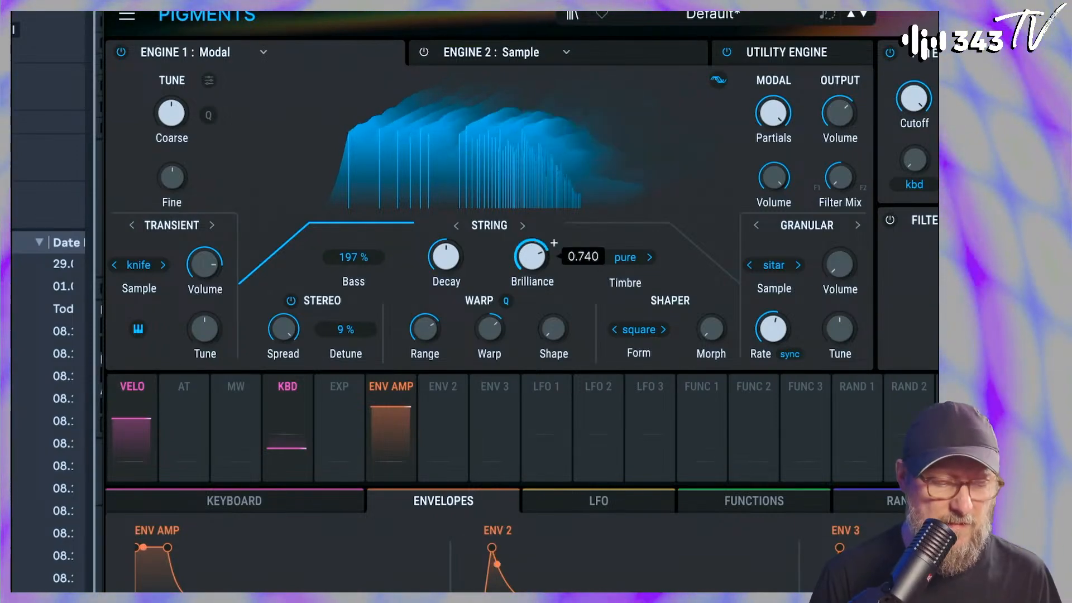
Lower the string's Brilliance to 0.008 and assign Env 2 to modulate it
{"action": "left_click_drag", "start_coordinate": [532, 257], "coordinate": [533, 304]}
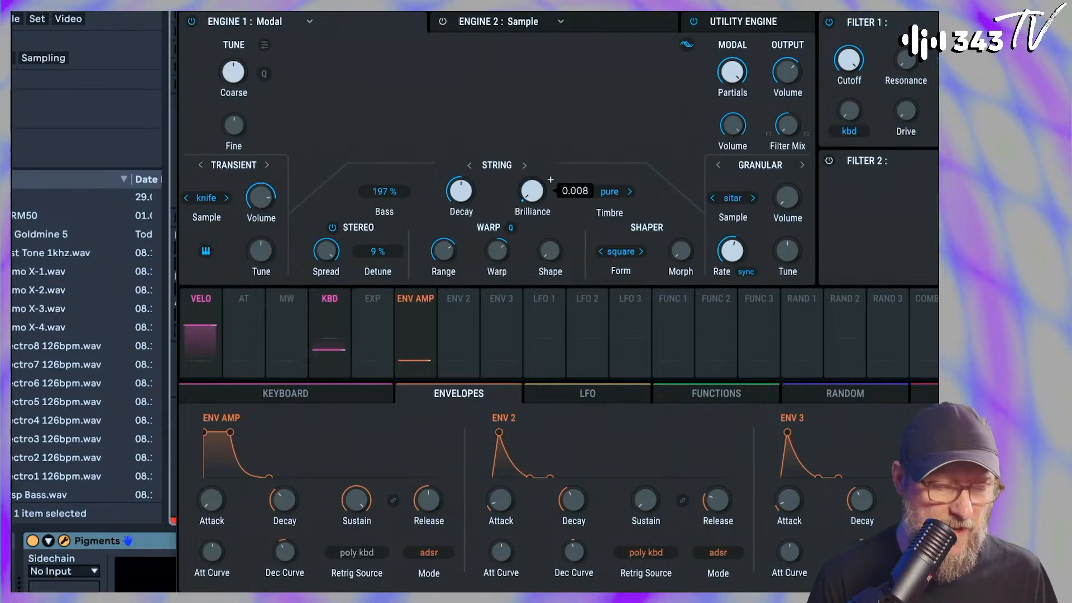
{"action": "left_click_drag", "start_coordinate": [457, 306], "coordinate": [534, 173]}
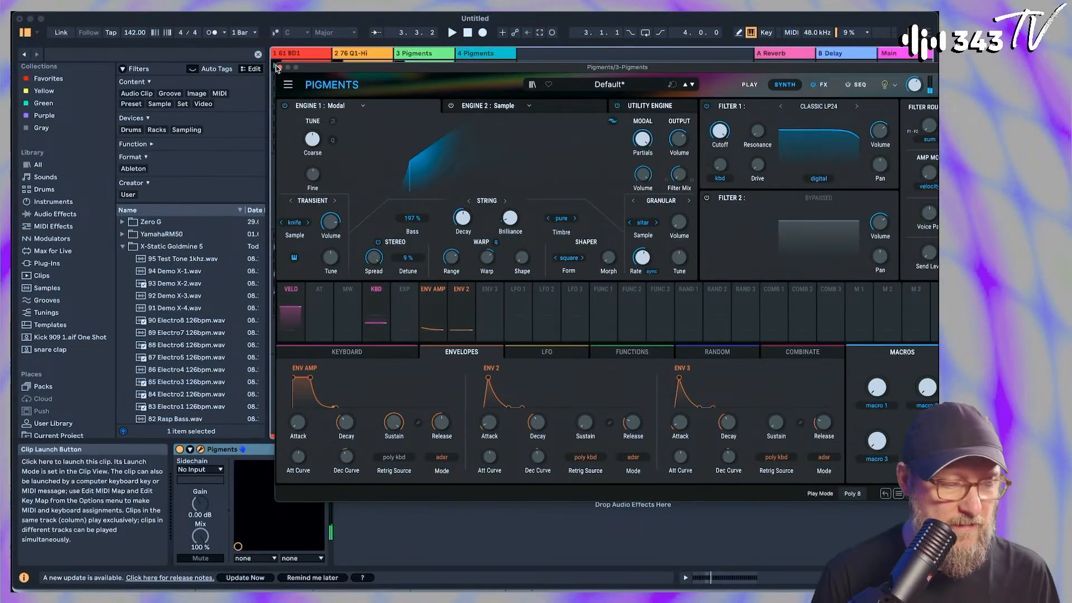
Unsolo track 3 with its volume lowered to -11.7 dB and open its MIDI clip for note editing
{"action": "left_click", "coordinate": [278, 67]}
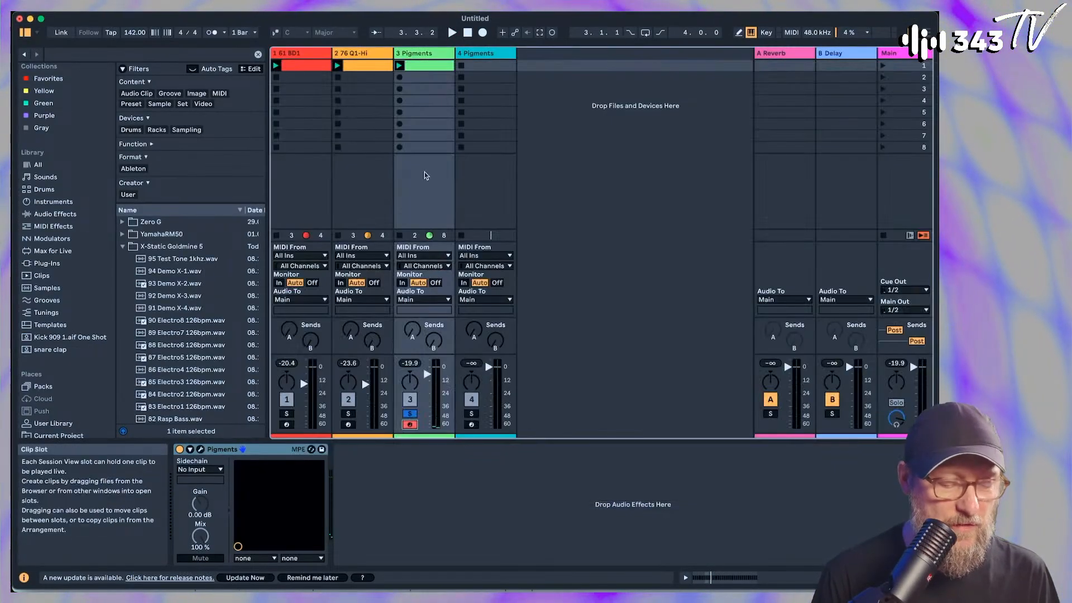
{"action": "left_click", "coordinate": [408, 413]}
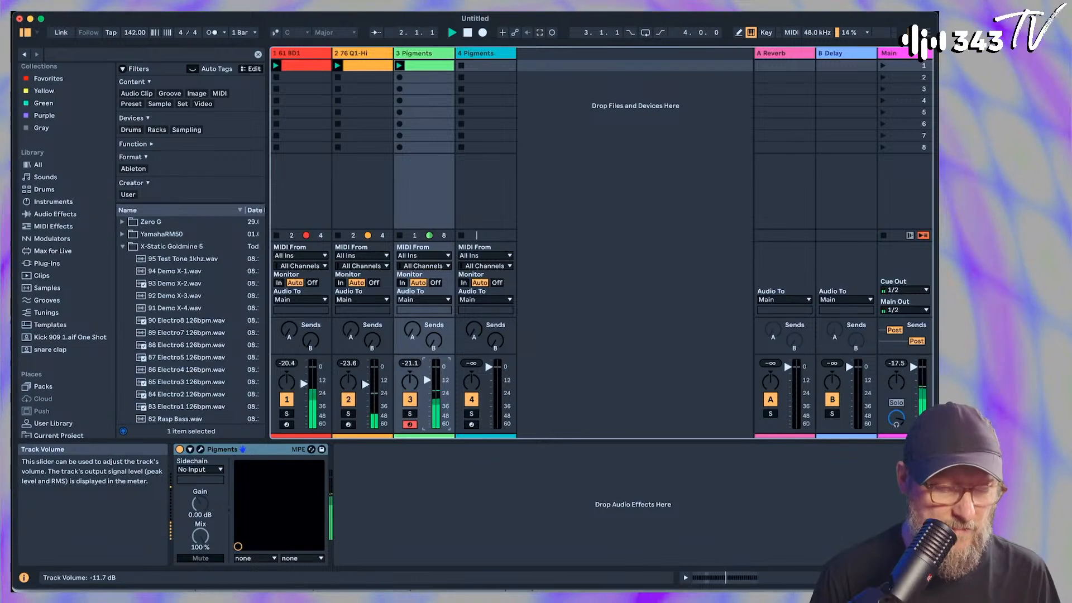
{"action": "double_click", "coordinate": [416, 65]}
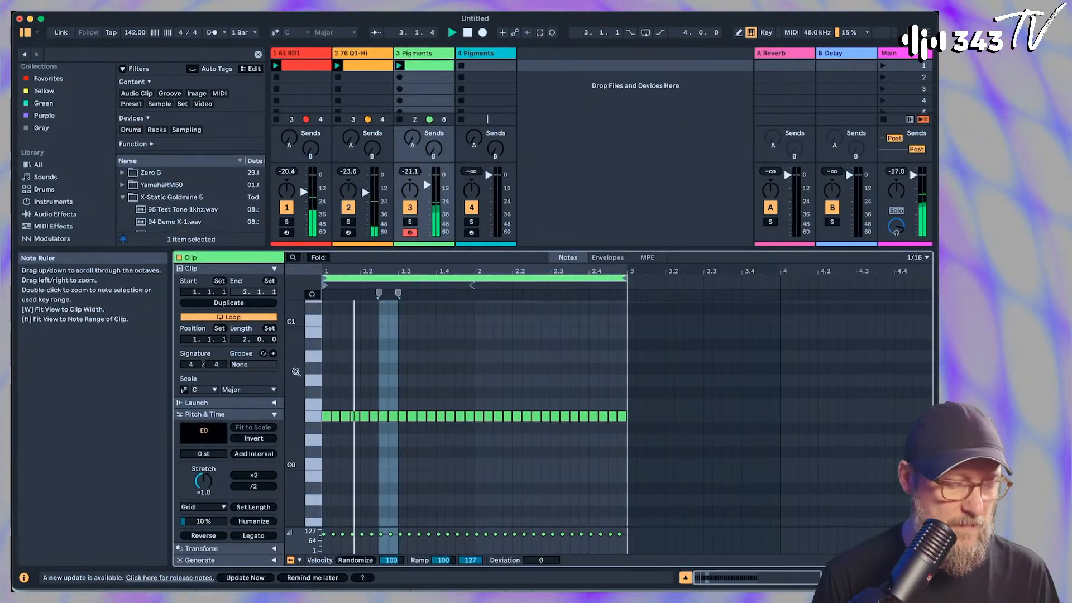
{"action": "left_click_drag", "start_coordinate": [324, 270], "coordinate": [324, 291]}
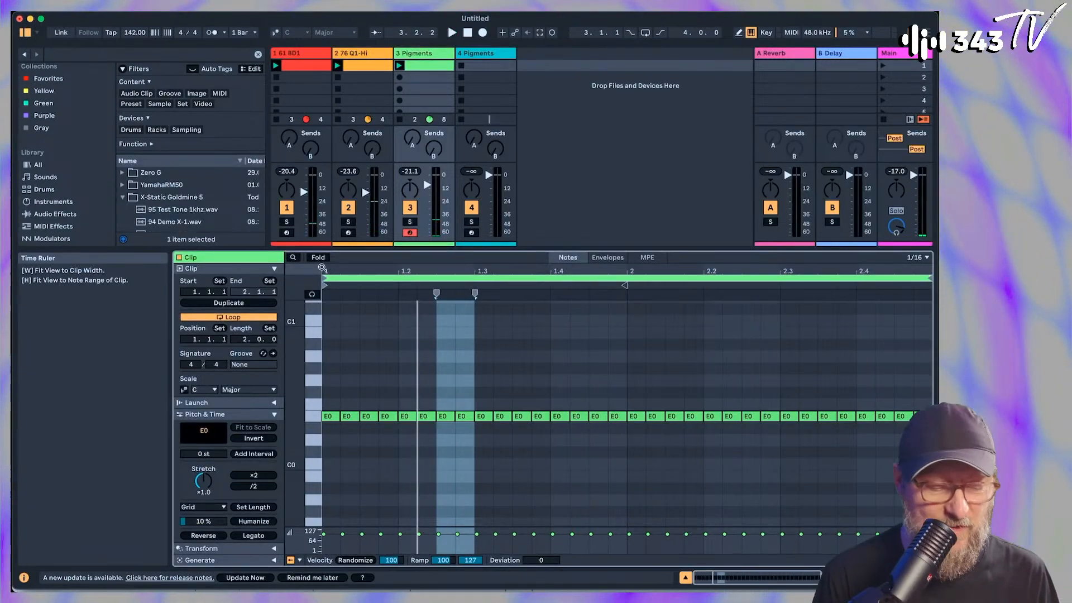
Delete the four E0 sixteenth notes from 1.1.3 through 1.2.2 in the clip
{"action": "key", "text": "space"}
{"action": "key", "text": "space"}
{"action": "left_click_drag", "start_coordinate": [368, 405], "coordinate": [383, 433]}
{"action": "key", "text": "Delete"}
{"action": "key", "text": "space"}
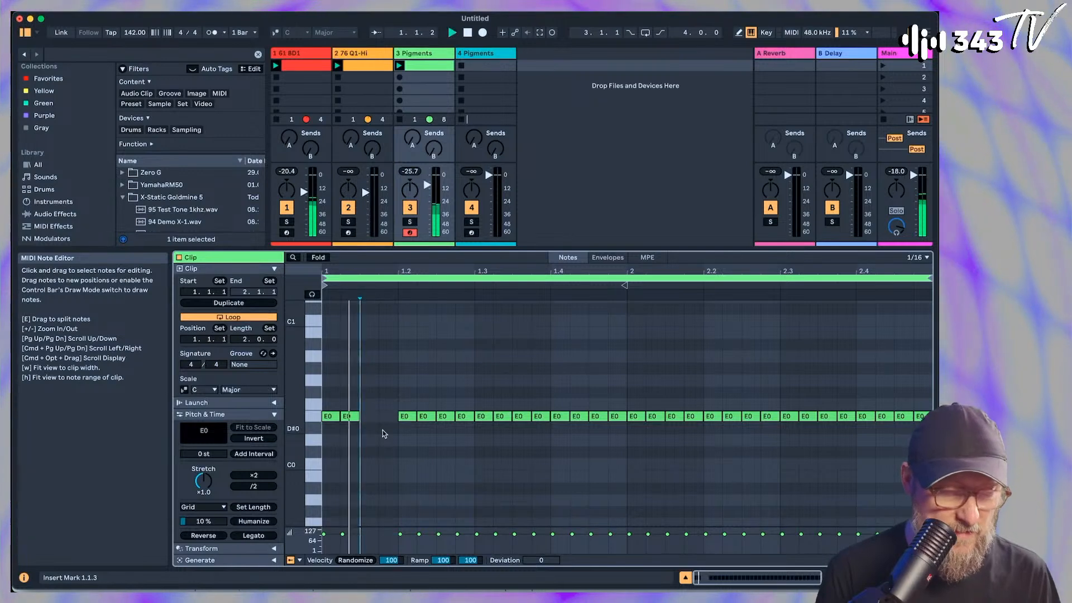
{"action": "left_click_drag", "start_coordinate": [410, 424], "coordinate": [429, 413]}
{"action": "key", "text": "Delete"}
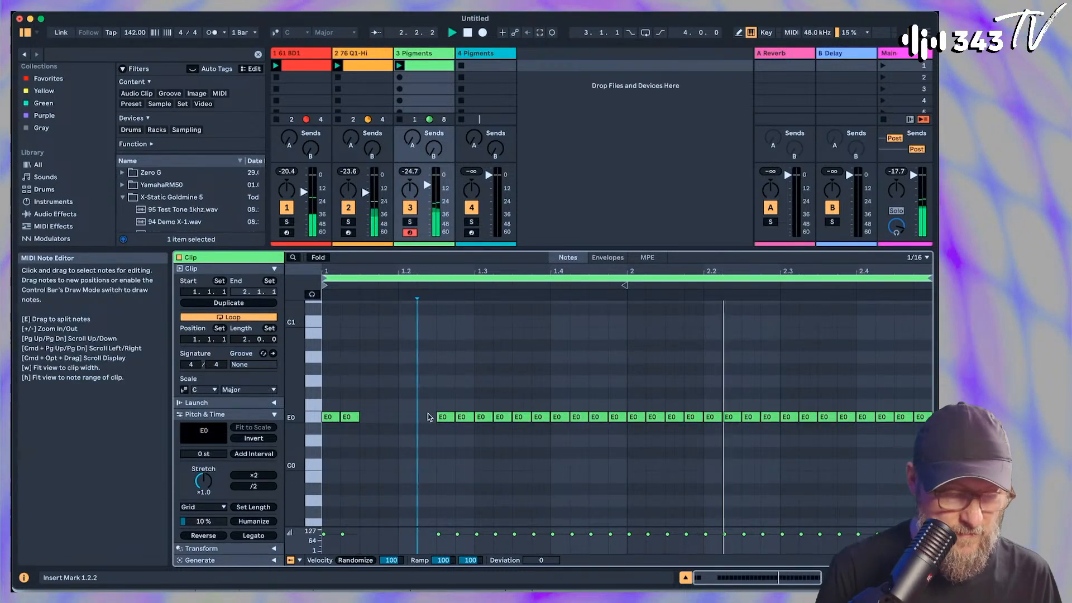
Raise the note pairs at 1.2.3 and 1.4.3 to F0, lower the pair at 1.3.1 to D0, and delete the notes from 1.3.3 through 1.4.2
{"action": "key", "text": "space"}
{"action": "key", "text": "space"}
{"action": "key", "text": "Up"}
{"action": "left_click_drag", "start_coordinate": [436, 425], "coordinate": [463, 419]}
{"action": "key", "text": "Delete"}
{"action": "key", "text": "Down"}
{"action": "key", "text": "Down"}
{"action": "key", "text": "Delete"}
{"action": "left_click_drag", "start_coordinate": [553, 410], "coordinate": [695, 416]}
{"action": "key", "text": "Up"}
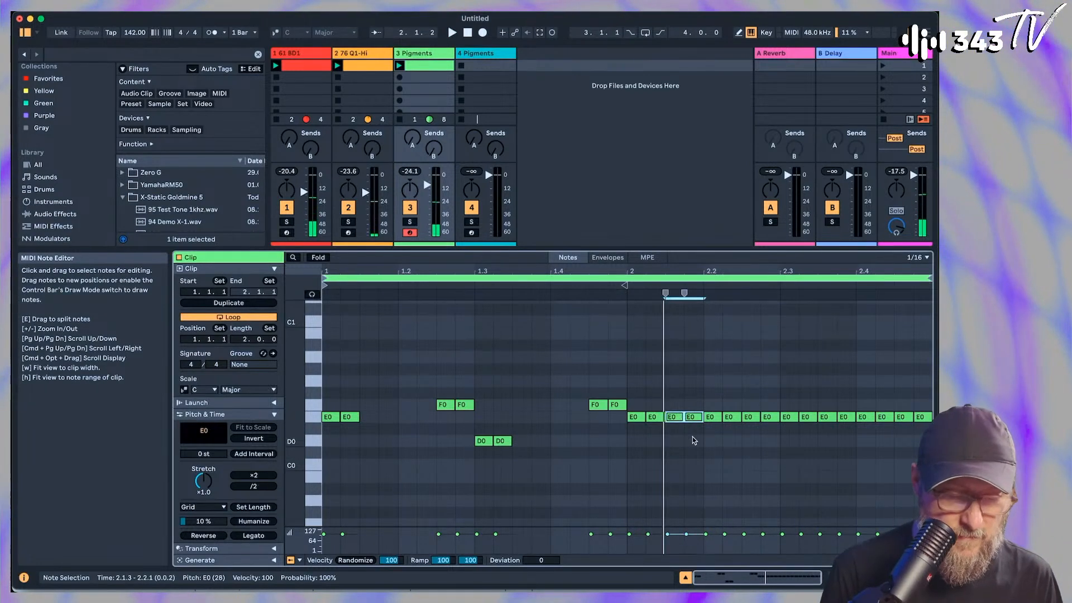
Thin out the second bar by deleting the notes from 2.1.3 through 2.2.2 and those at 2.3.1, 2.3.3 and 2.3.4
{"action": "key", "text": "Delete"}
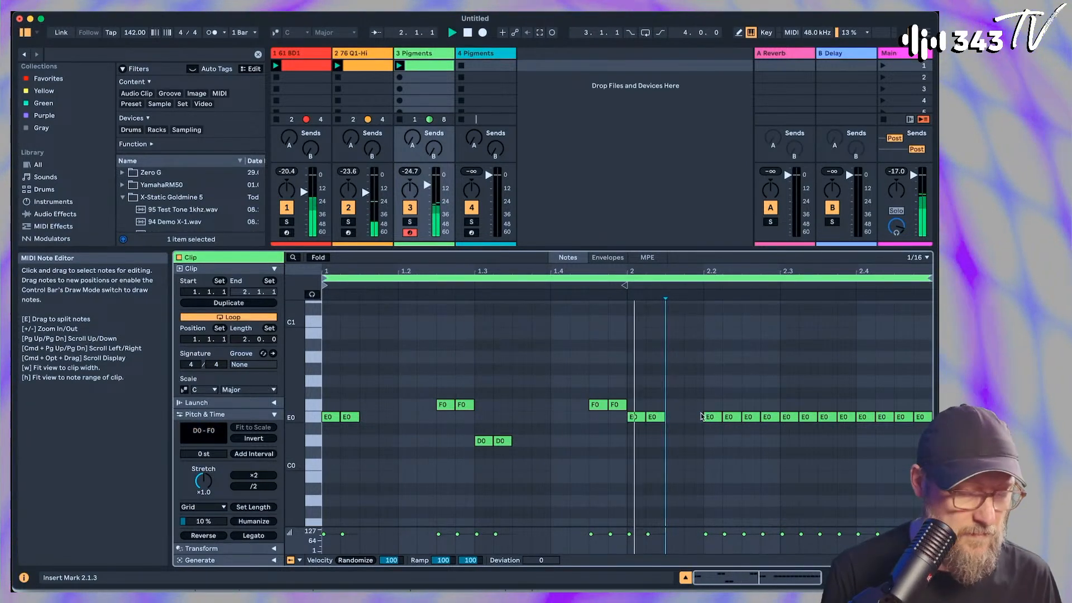
{"action": "left_click_drag", "start_coordinate": [703, 416], "coordinate": [731, 428]}
{"action": "key", "text": "Delete"}
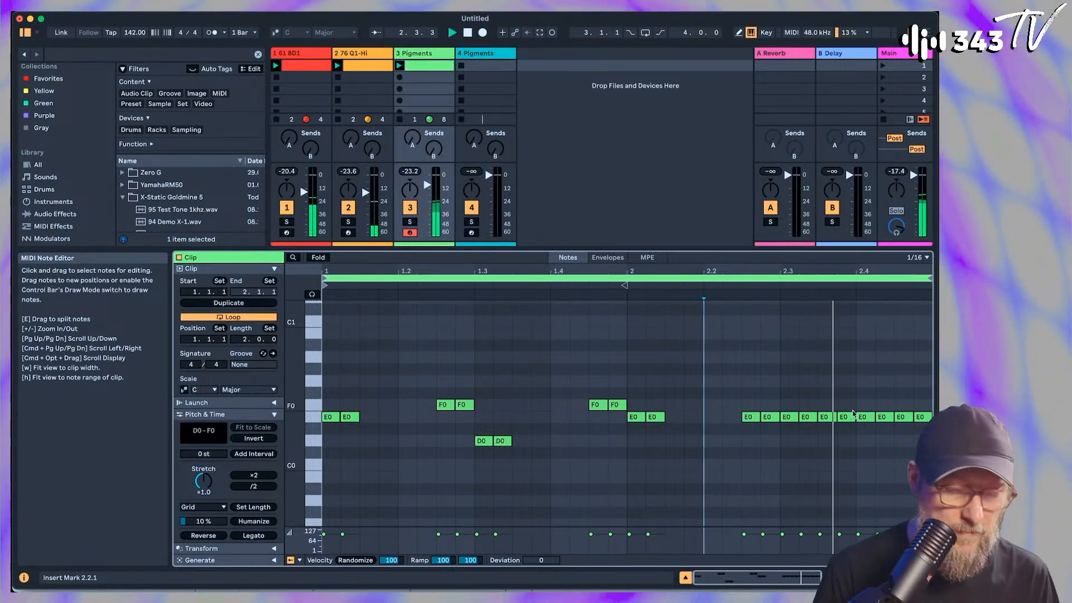
{"action": "left_click_drag", "start_coordinate": [816, 410], "coordinate": [851, 426]}
{"action": "key", "text": "Delete"}
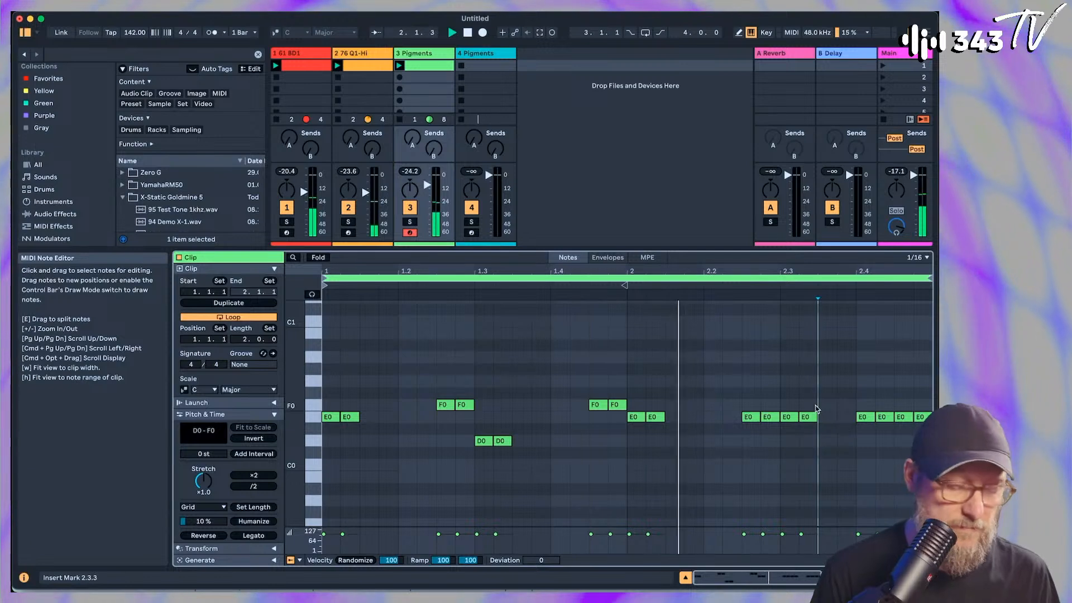
{"action": "left_click", "coordinate": [790, 417]}
{"action": "key", "text": "Delete"}
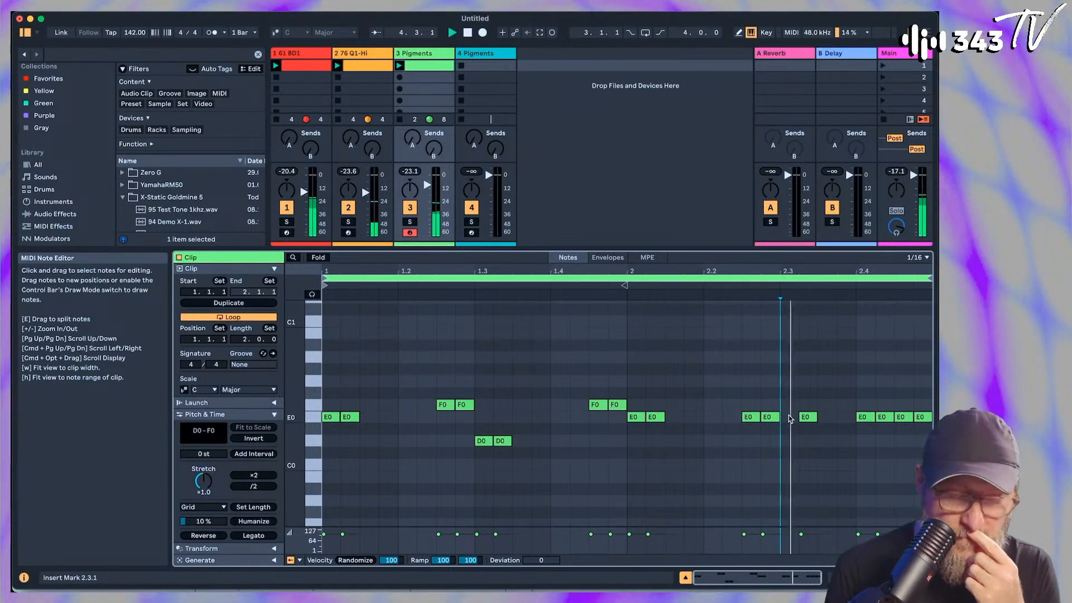
Lower the two notes starting at 2.4.1 to D0 and raise the note at 2.4.3 to F0
{"action": "left_click", "coordinate": [865, 417]}
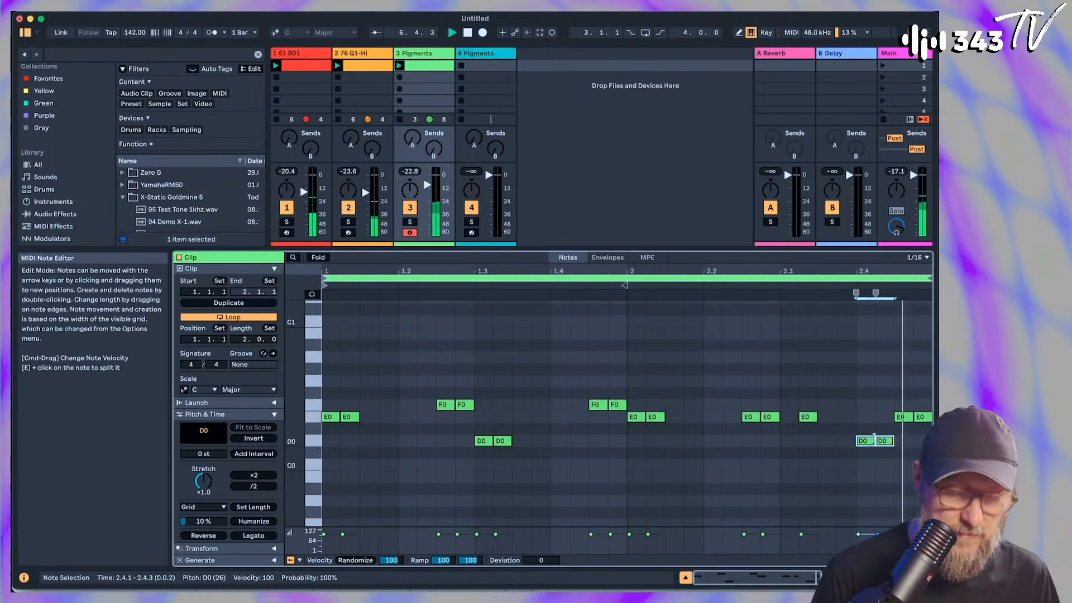
{"action": "left_click", "coordinate": [921, 418]}
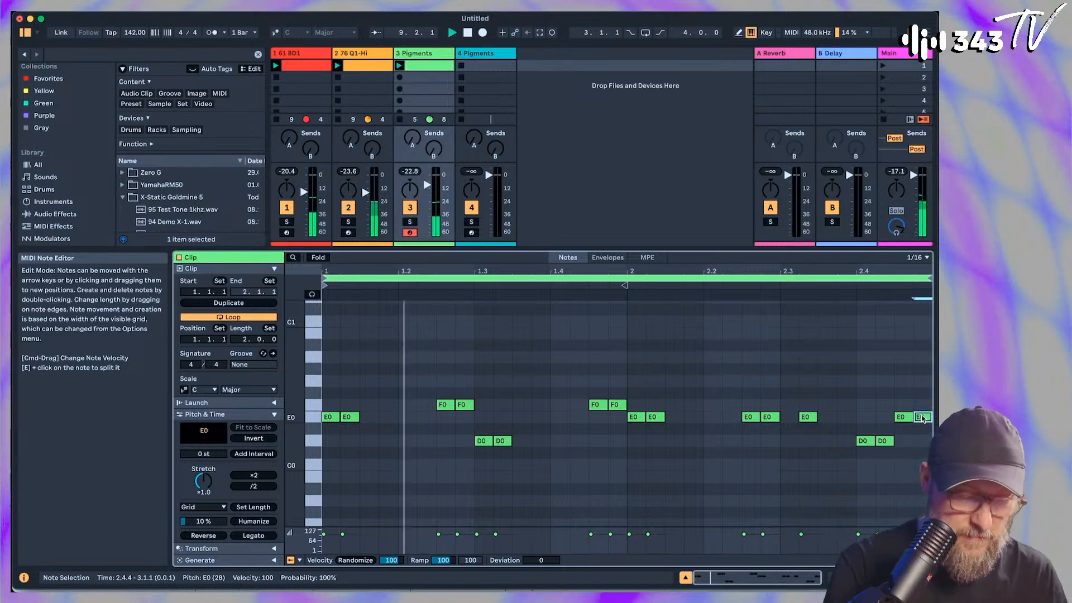
{"action": "left_click_drag", "start_coordinate": [878, 403], "coordinate": [907, 418]}
{"action": "key", "text": "Up"}
{"action": "left_click", "coordinate": [921, 419]}
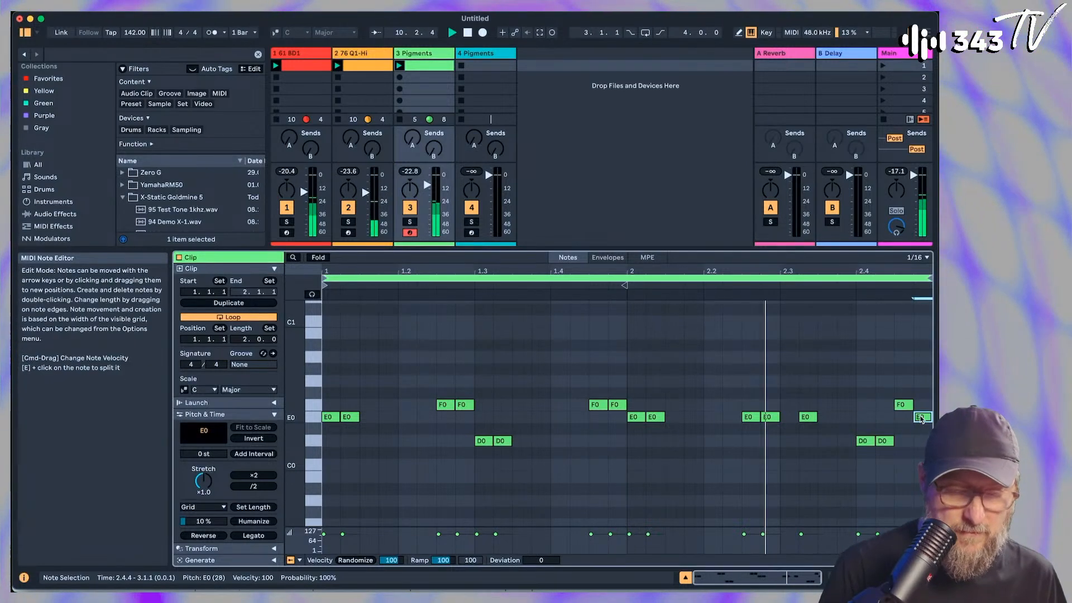
{"action": "double_click", "coordinate": [921, 418]}
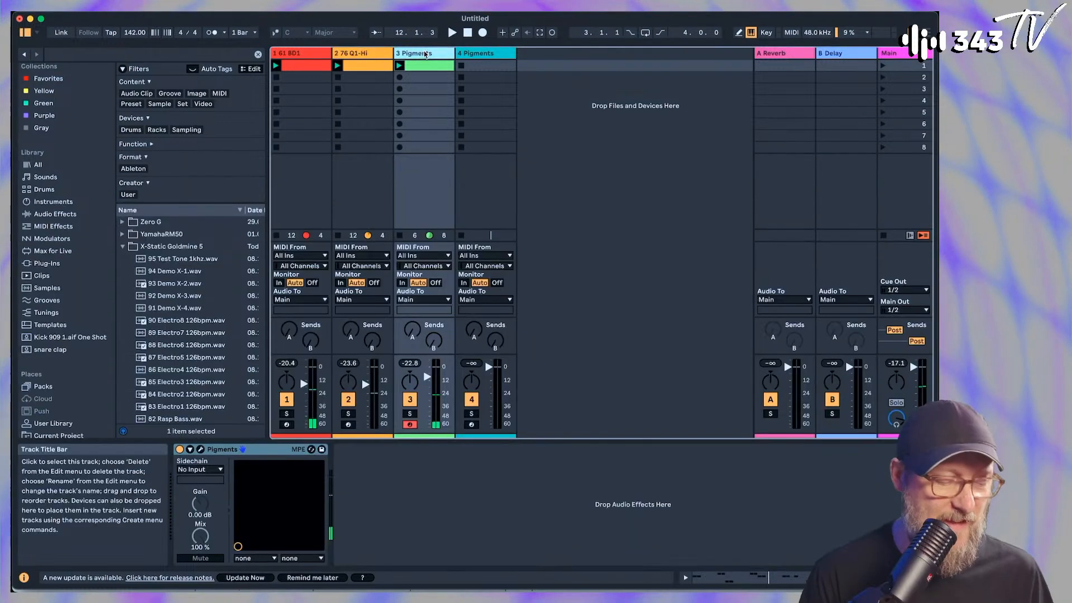
Reopen track 3's Pigments window and set the Modal engine's Warp amount to -0.944
{"action": "left_click", "coordinate": [200, 450]}
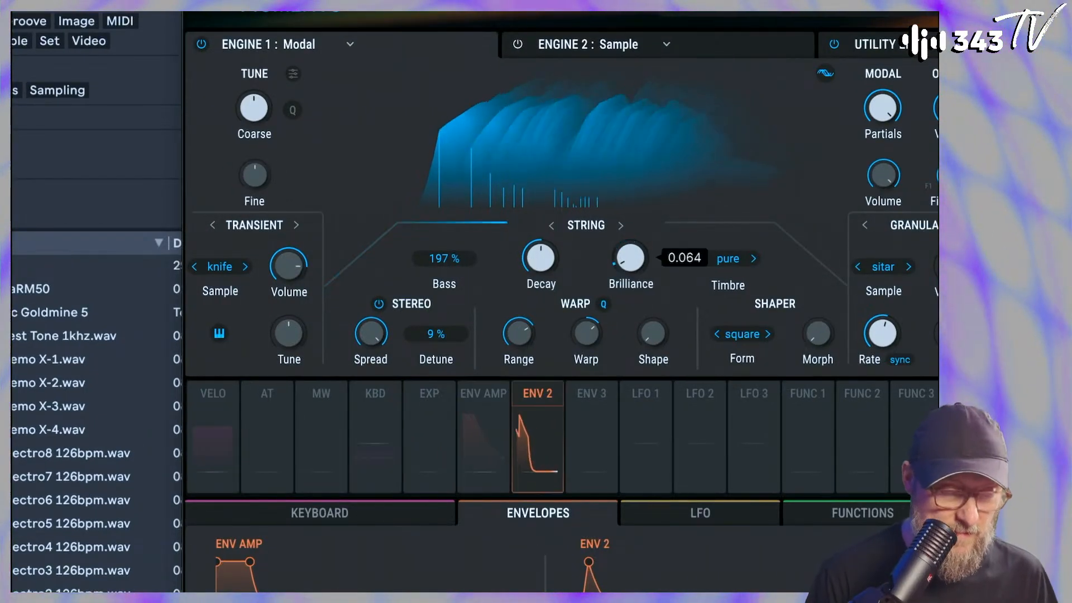
{"action": "left_click_drag", "start_coordinate": [579, 336], "coordinate": [586, 359]}
{"action": "left_click_drag", "start_coordinate": [606, 322], "coordinate": [582, 336]}
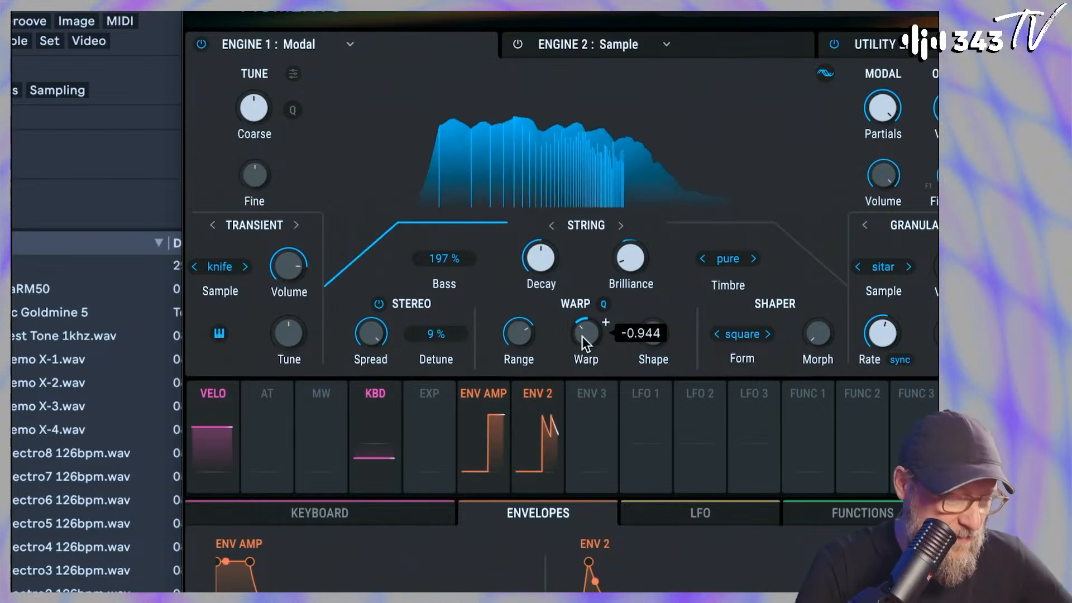
Set the Transient exciter's volume to -1.78 dB and the Stereo Detune to 23 %
{"action": "left_click_drag", "start_coordinate": [290, 270], "coordinate": [312, 256]}
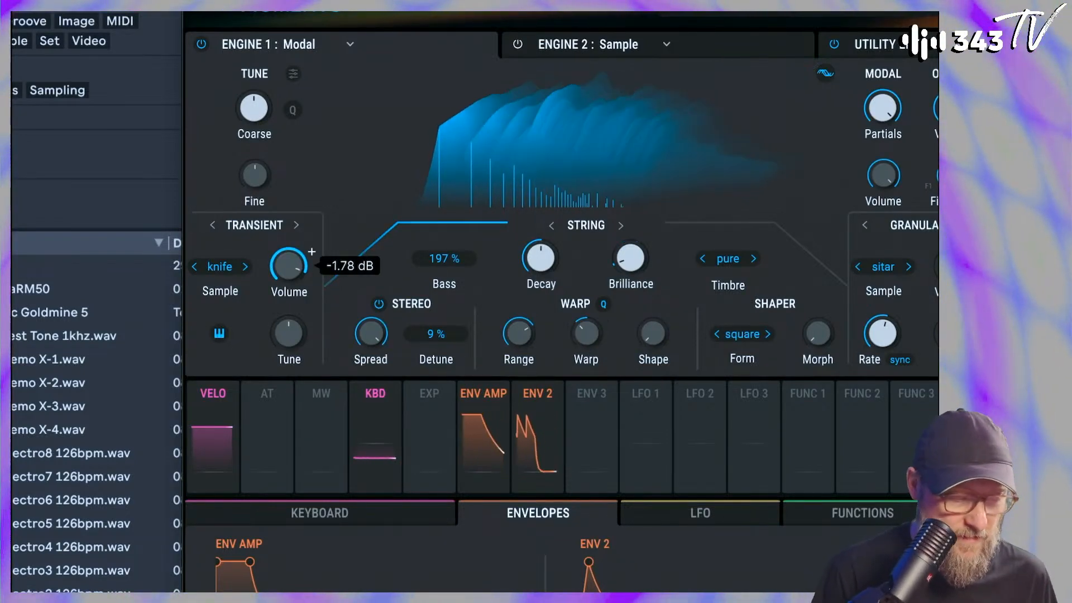
{"action": "left_click_drag", "start_coordinate": [442, 368], "coordinate": [470, 339]}
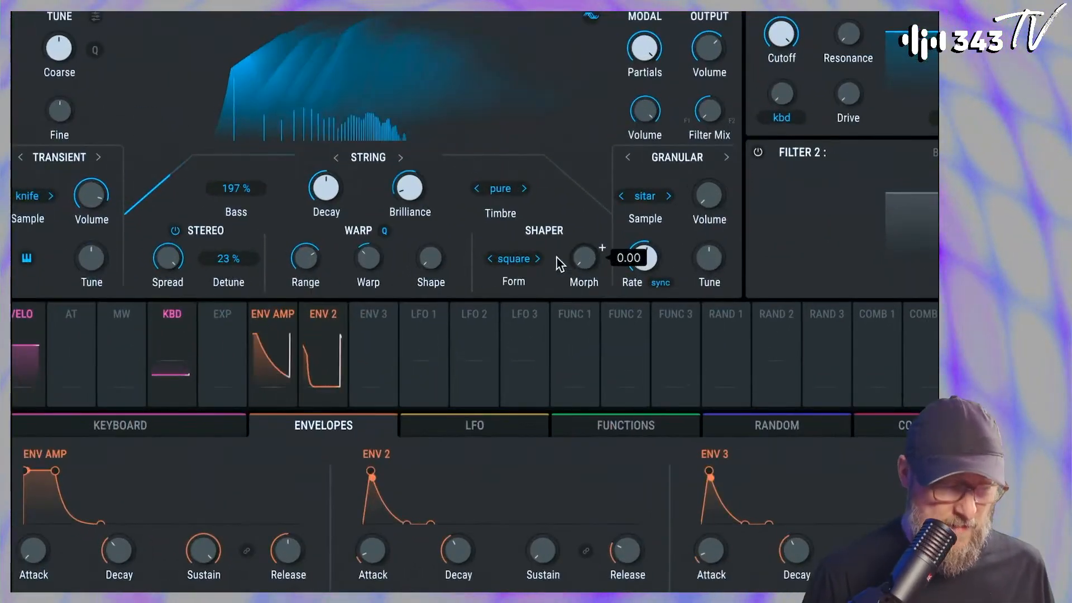
Try the guitar form in the Shaper with a raised Morph amount
{"action": "left_click_drag", "start_coordinate": [583, 258], "coordinate": [583, 252]}
{"action": "left_click", "coordinate": [537, 259]}
{"action": "left_click", "coordinate": [538, 259]}
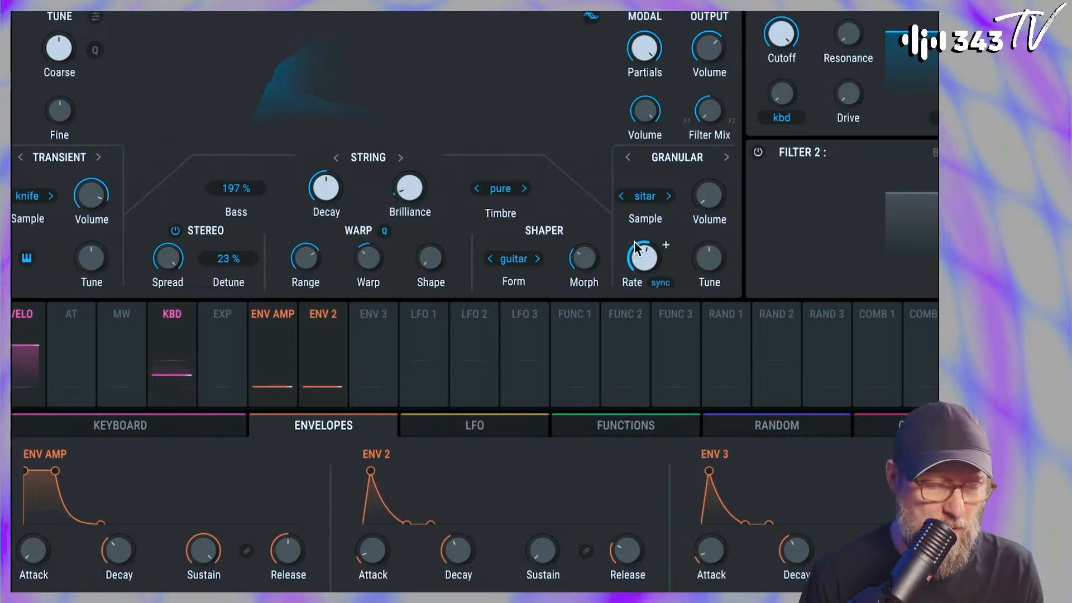
Try Friction in place of the Granular exciter, adjusting its Density and setting its volume to 0.00 dB
{"action": "left_click", "coordinate": [630, 158]}
{"action": "left_click", "coordinate": [630, 159]}
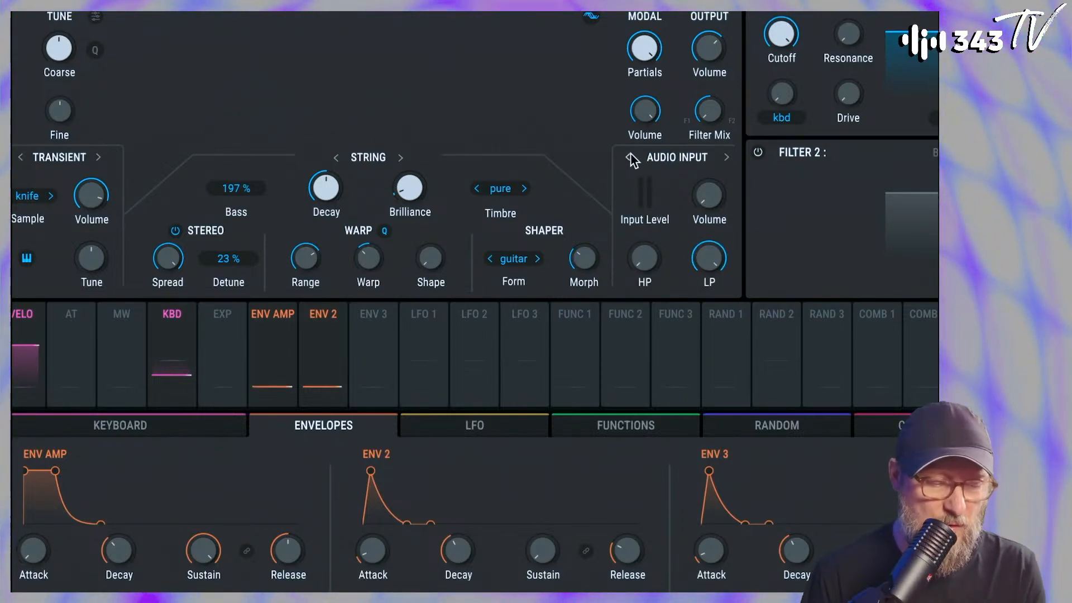
{"action": "left_click", "coordinate": [725, 158]}
{"action": "left_click", "coordinate": [727, 158]}
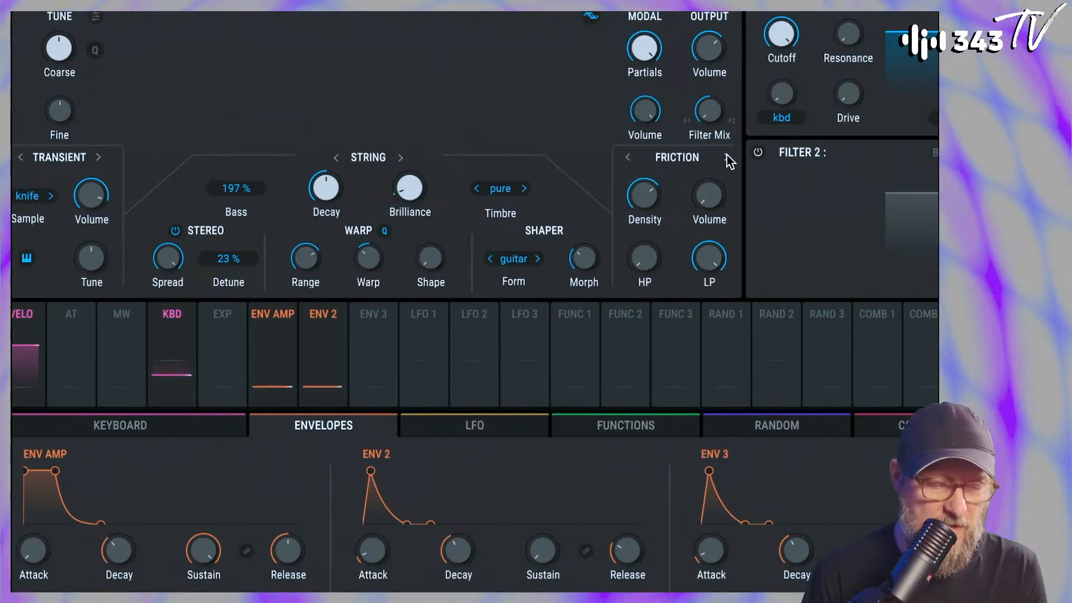
{"action": "left_click_drag", "start_coordinate": [650, 204], "coordinate": [709, 140]}
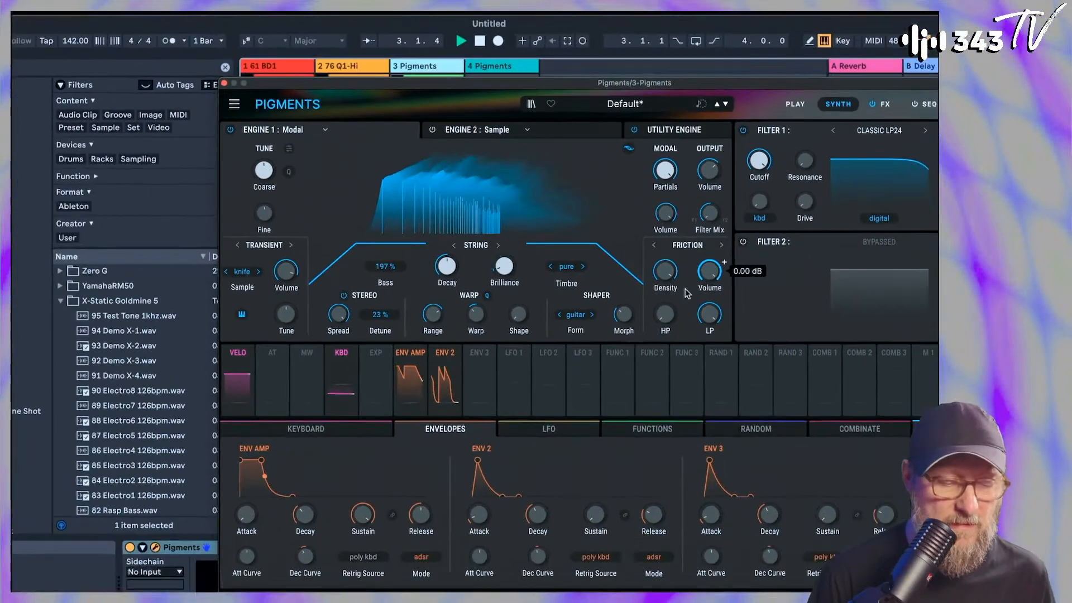
Try the Shaper's glass form and readjust its Morph amount
{"action": "left_click_drag", "start_coordinate": [624, 315], "coordinate": [624, 330]}
{"action": "left_click", "coordinate": [593, 315]}
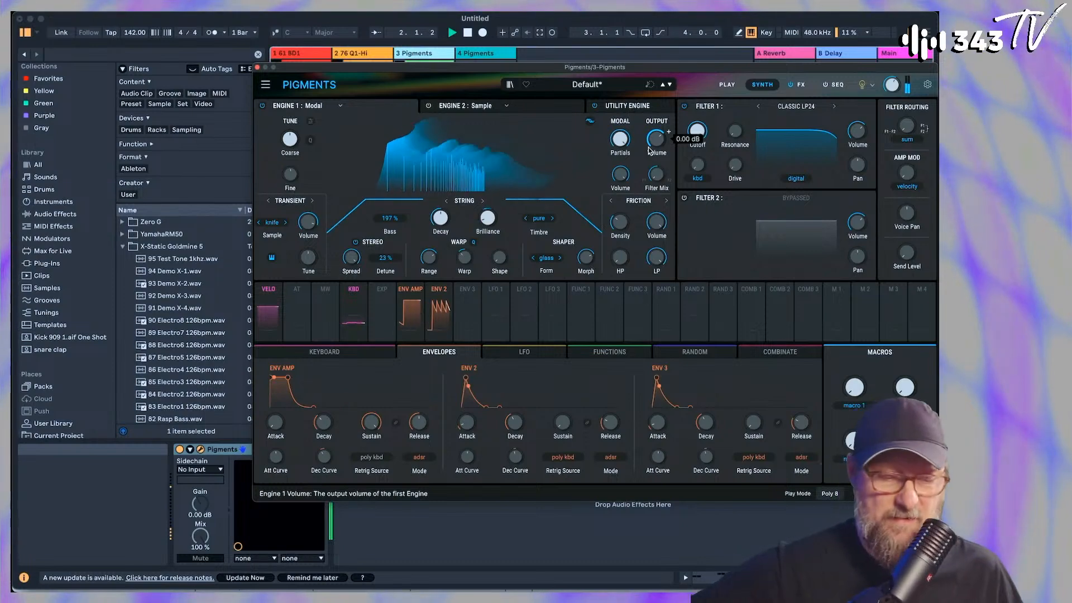
Move the synth window off the mixer, raise track 3's volume fader and bring the window back up
{"action": "left_click_drag", "start_coordinate": [683, 73], "coordinate": [548, 96]}
{"action": "left_click_drag", "start_coordinate": [419, 91], "coordinate": [503, 419]}
{"action": "left_click_drag", "start_coordinate": [429, 377], "coordinate": [420, 370]}
{"action": "key", "text": "space"}
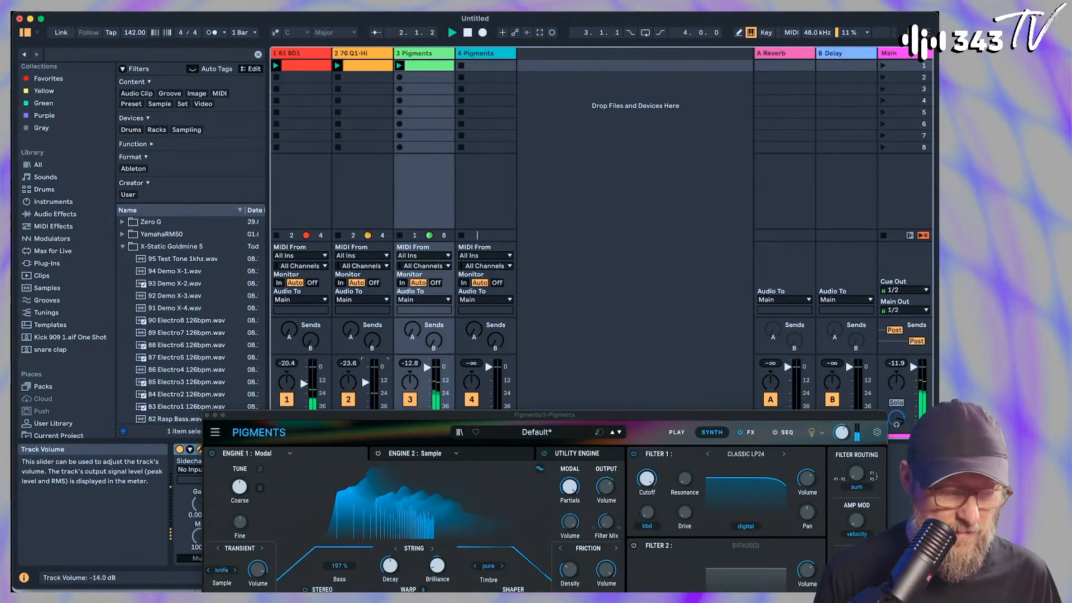
{"action": "left_click_drag", "start_coordinate": [436, 415], "coordinate": [430, 184]}
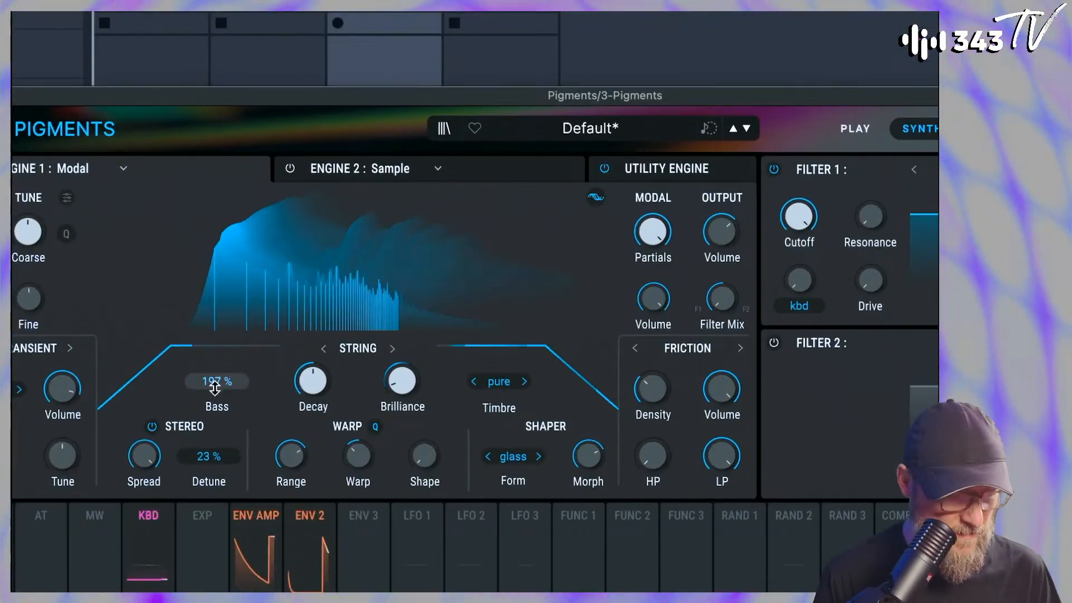
Set the string's Bass to 113 % and return the second exciter to Granular sitar with its volume raised
{"action": "mouse_move", "coordinate": [215, 385]}
{"action": "left_mouse_down"}
{"action": "mouse_move", "coordinate": [215, 416]}
{"action": "mouse_move", "coordinate": [215, 318]}
{"action": "mouse_move", "coordinate": [215, 366]}
{"action": "left_mouse_up"}
{"action": "left_click_drag", "start_coordinate": [653, 390], "coordinate": [653, 340]}
{"action": "left_click", "coordinate": [636, 348]}
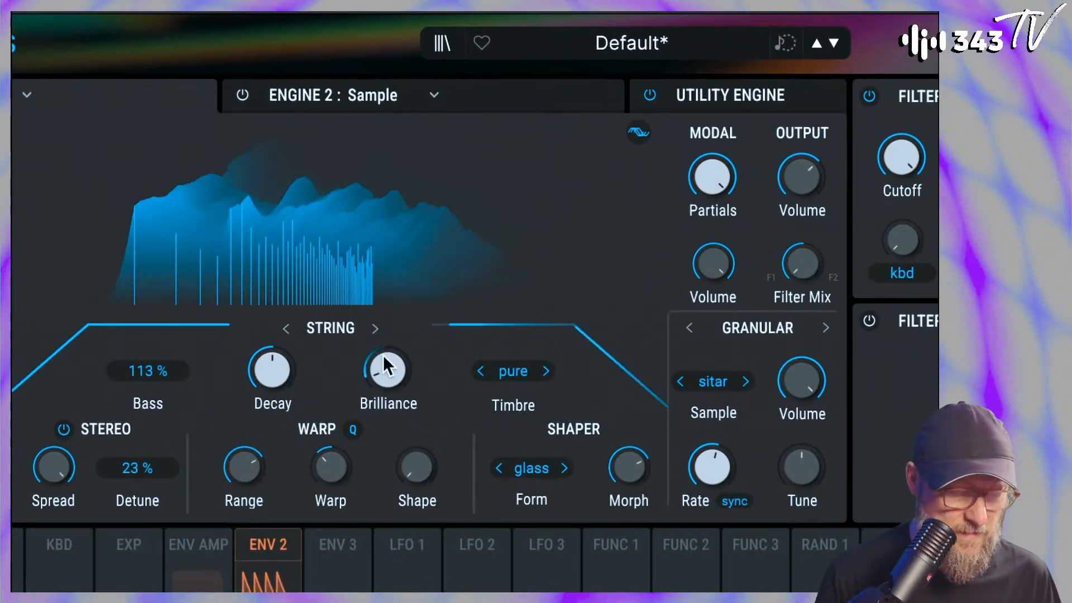
Return the string's Timbre to pure and set the Shaper to the bad form with Morph at 0.696
{"action": "left_click_drag", "start_coordinate": [623, 439], "coordinate": [642, 479]}
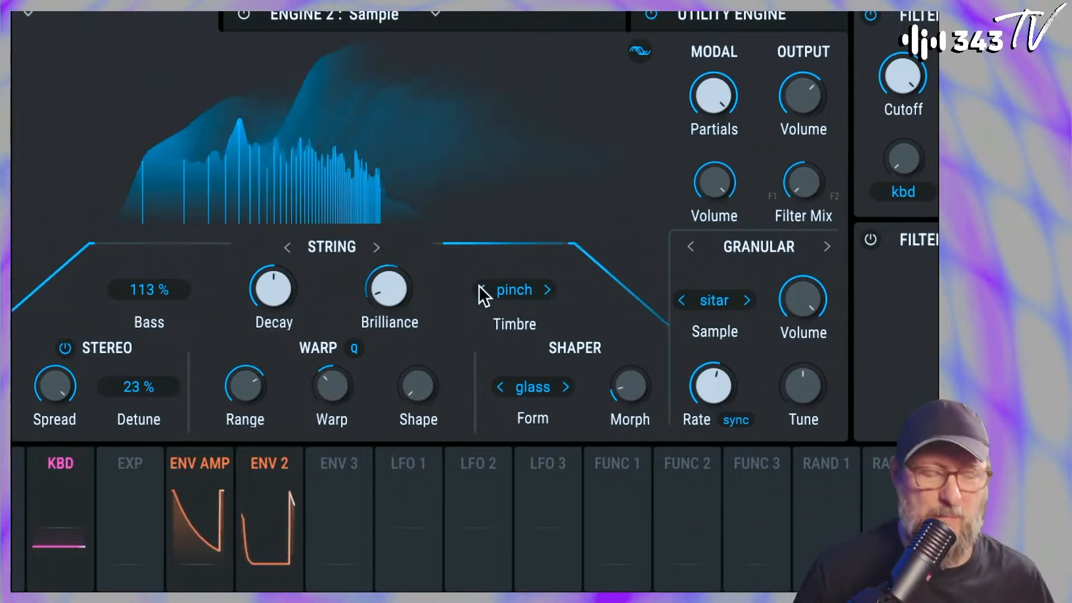
{"action": "left_click", "coordinate": [479, 287]}
{"action": "left_click", "coordinate": [563, 386]}
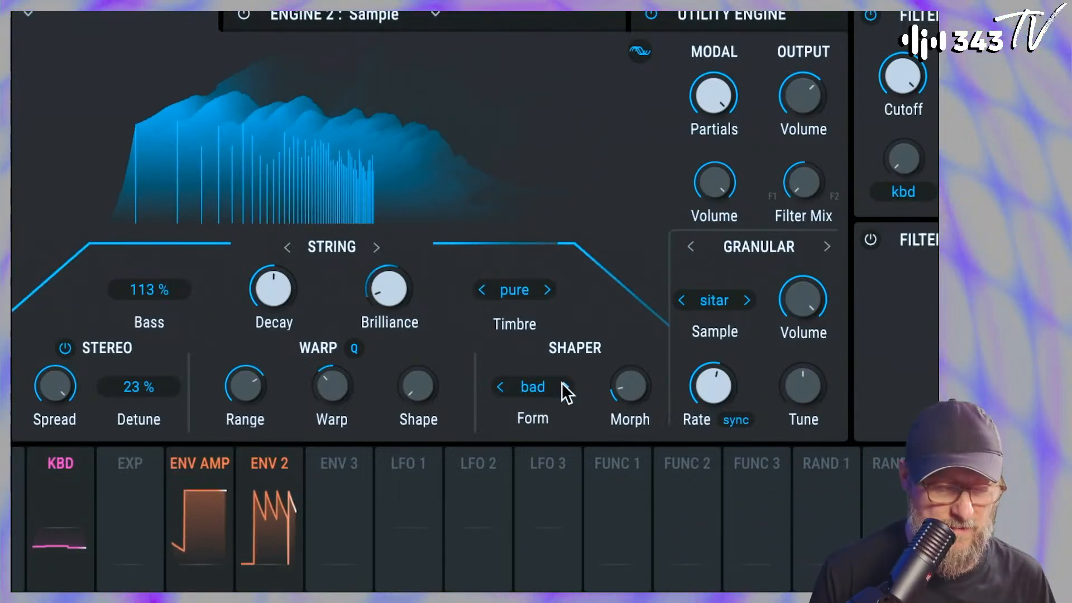
{"action": "left_click_drag", "start_coordinate": [621, 387], "coordinate": [621, 363]}
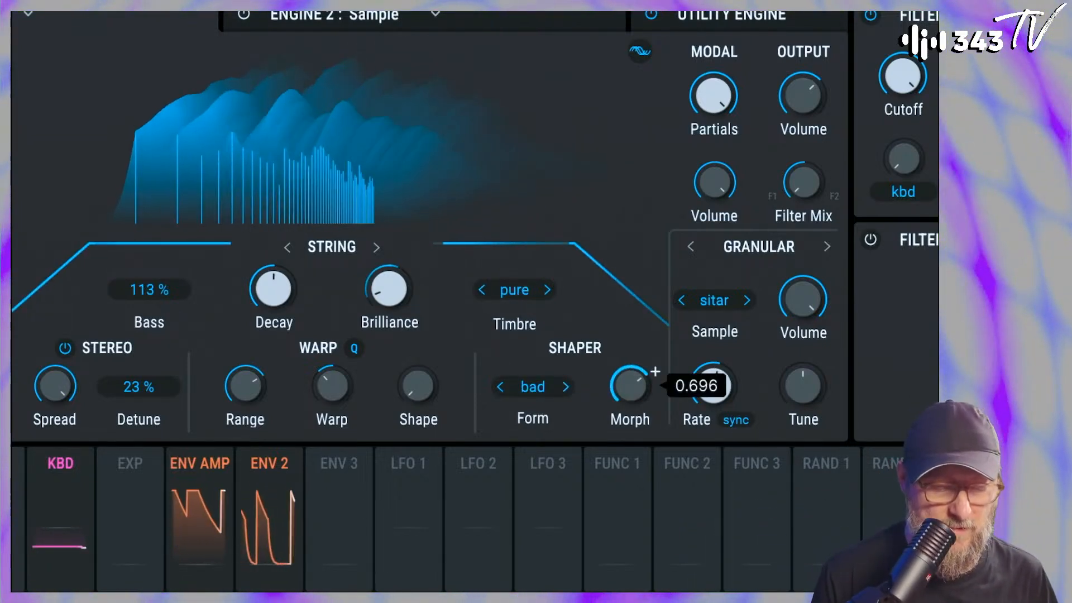
Reset the Warp amount to its centre position and raise the Warp Shape
{"action": "left_click_drag", "start_coordinate": [341, 398], "coordinate": [342, 403]}
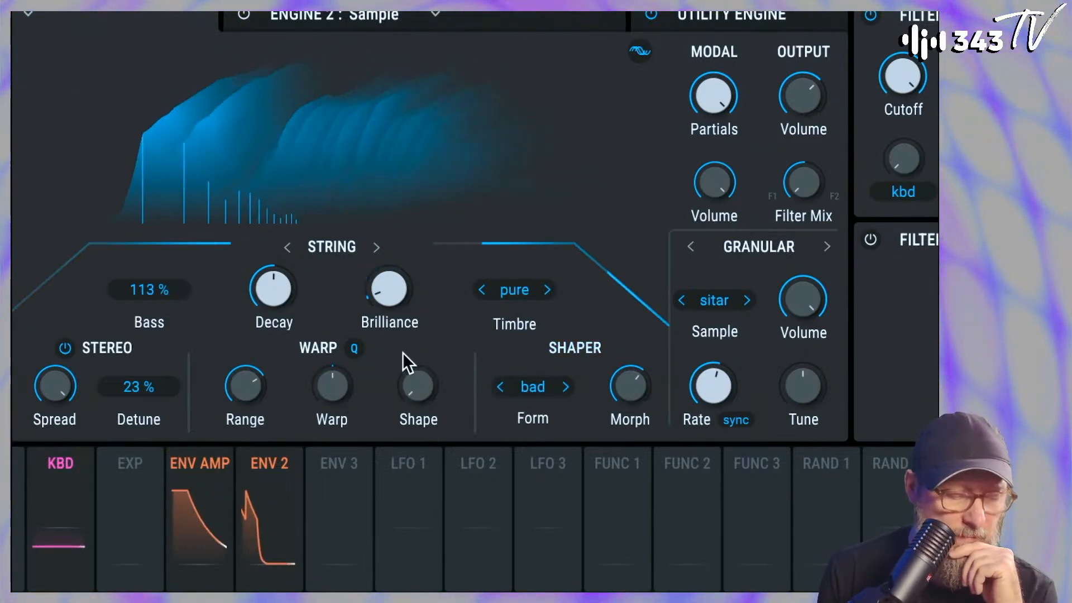
{"action": "left_click_drag", "start_coordinate": [418, 386], "coordinate": [418, 392]}
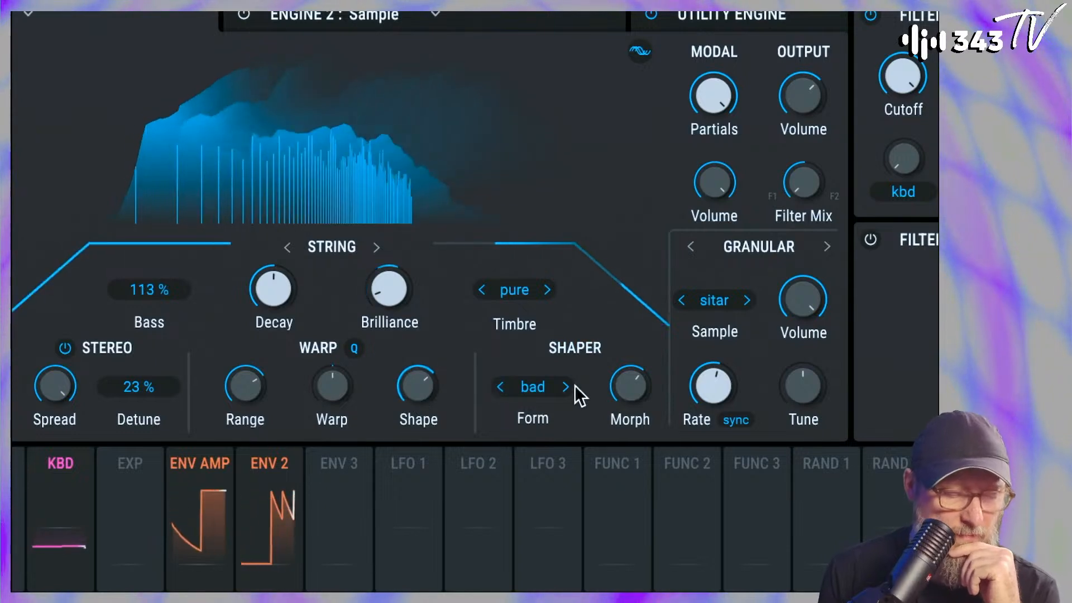
Change the Shaper form to e-piano with a higher Morph and audition string Timbres, choosing bass
{"action": "mouse_move", "coordinate": [627, 400]}
{"action": "left_mouse_down"}
{"action": "mouse_move", "coordinate": [619, 369]}
{"action": "mouse_move", "coordinate": [618, 391]}
{"action": "left_mouse_up"}
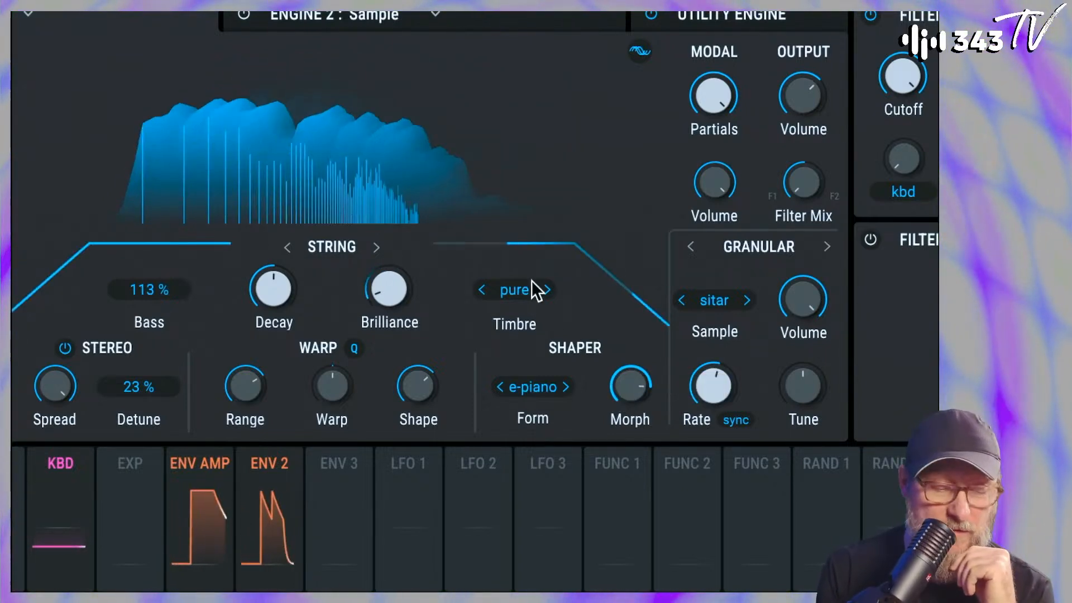
{"action": "left_click", "coordinate": [548, 290]}
{"action": "left_click", "coordinate": [479, 290]}
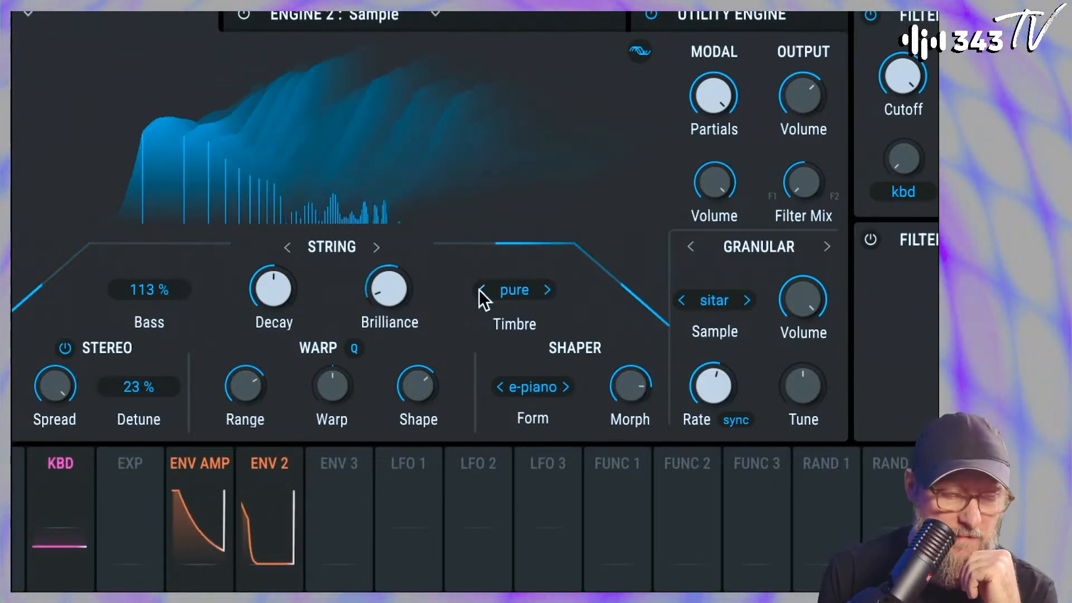
{"action": "left_click", "coordinate": [479, 291]}
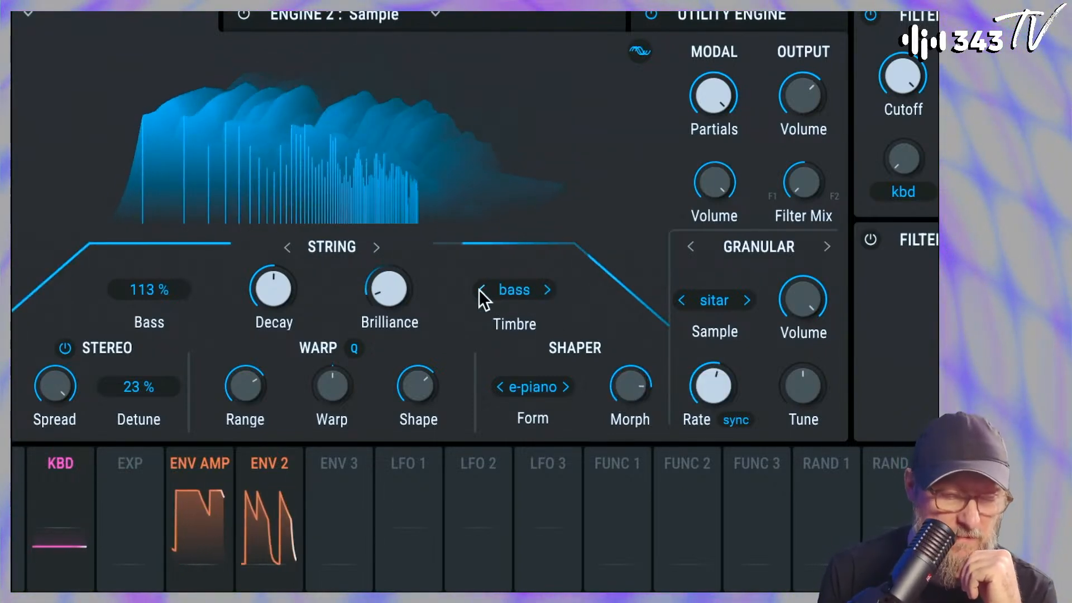
Change the string's Timbre to pinch and try a granular exciter Rate of 1/12
{"action": "left_click", "coordinate": [548, 289]}
{"action": "left_click", "coordinate": [548, 290]}
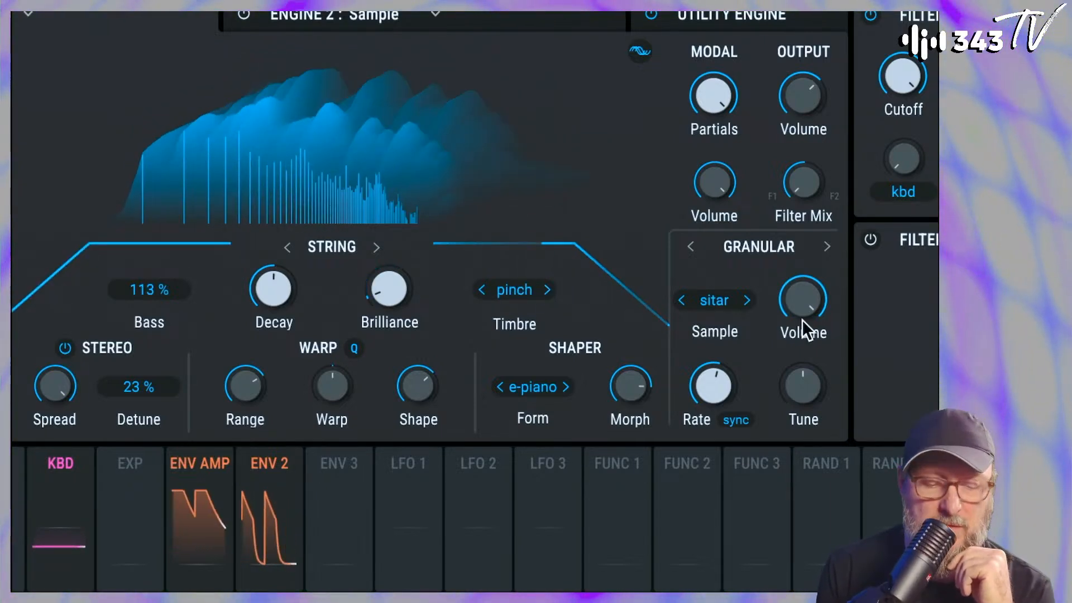
{"action": "left_click_drag", "start_coordinate": [710, 405], "coordinate": [711, 385]}
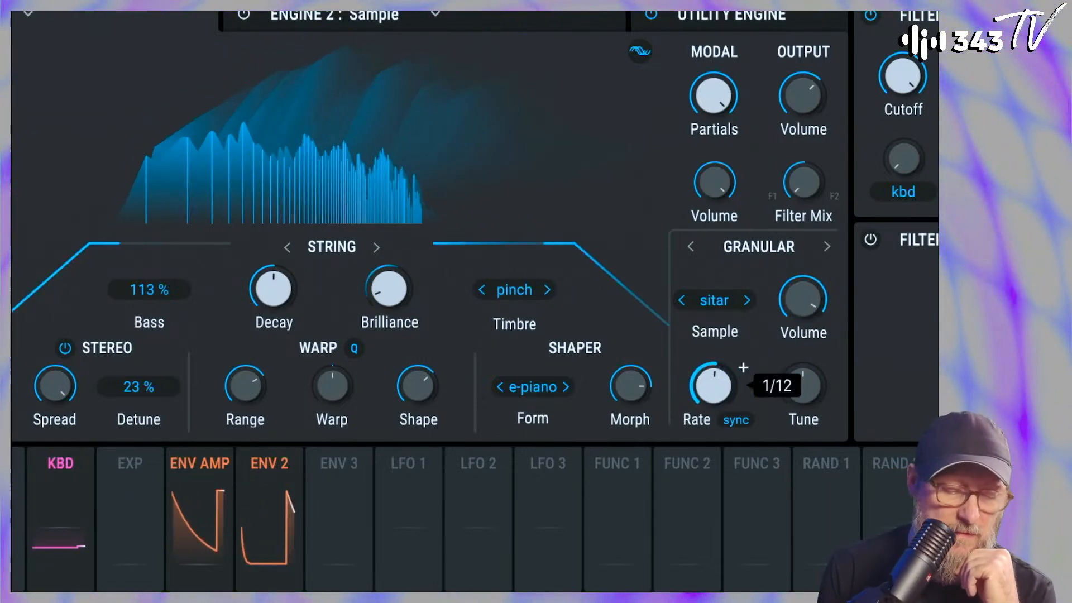
Choose the talker sample for the granular exciter and adjust the synth's master volume
{"action": "left_click", "coordinate": [747, 300]}
{"action": "left_click", "coordinate": [746, 300]}
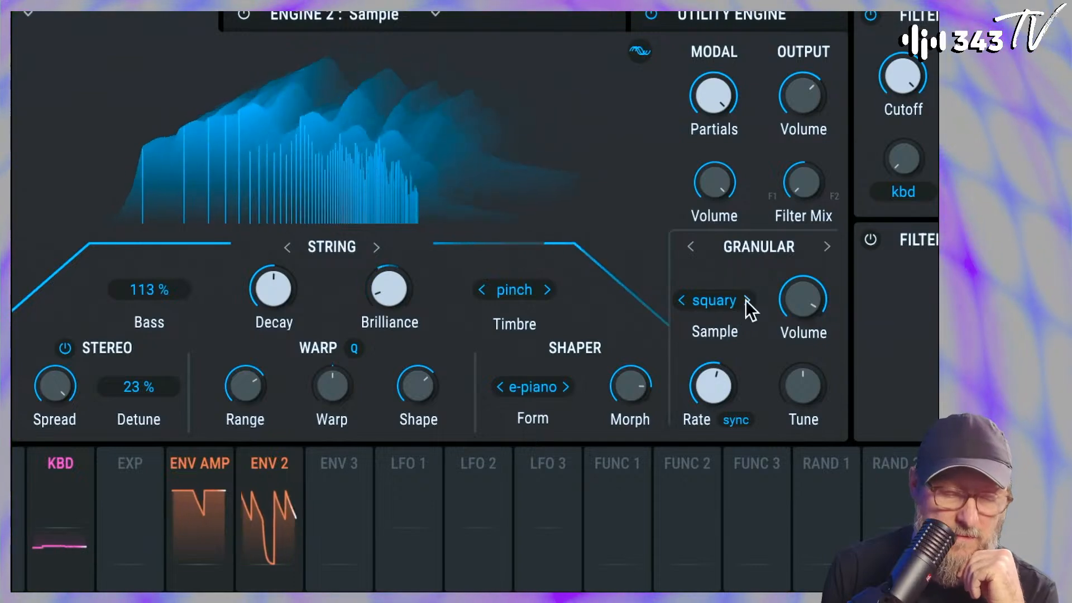
{"action": "left_click", "coordinate": [746, 301]}
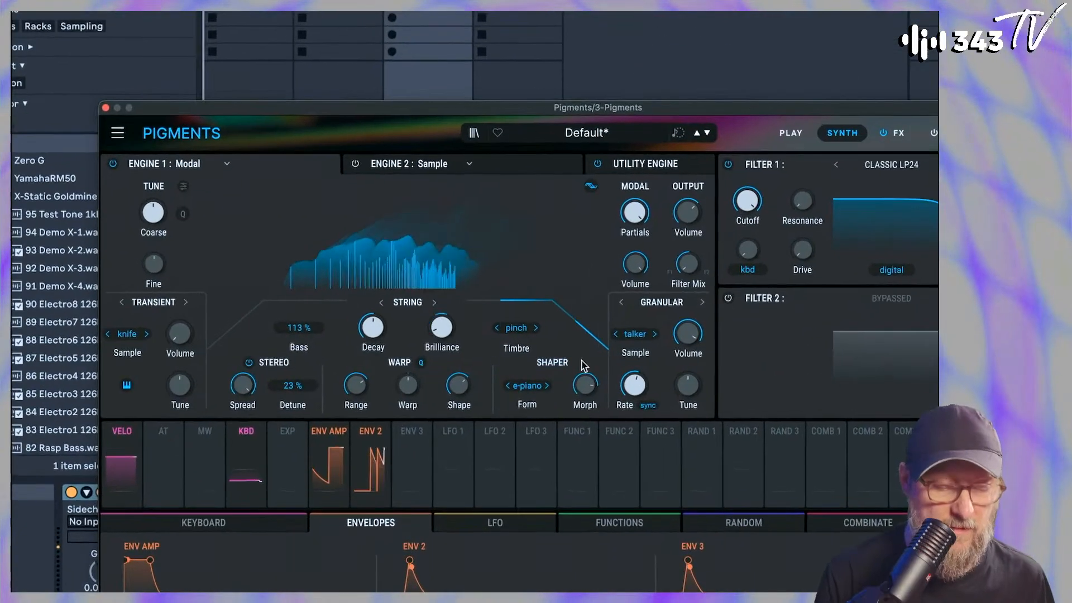
{"action": "mouse_move", "coordinate": [690, 336]}
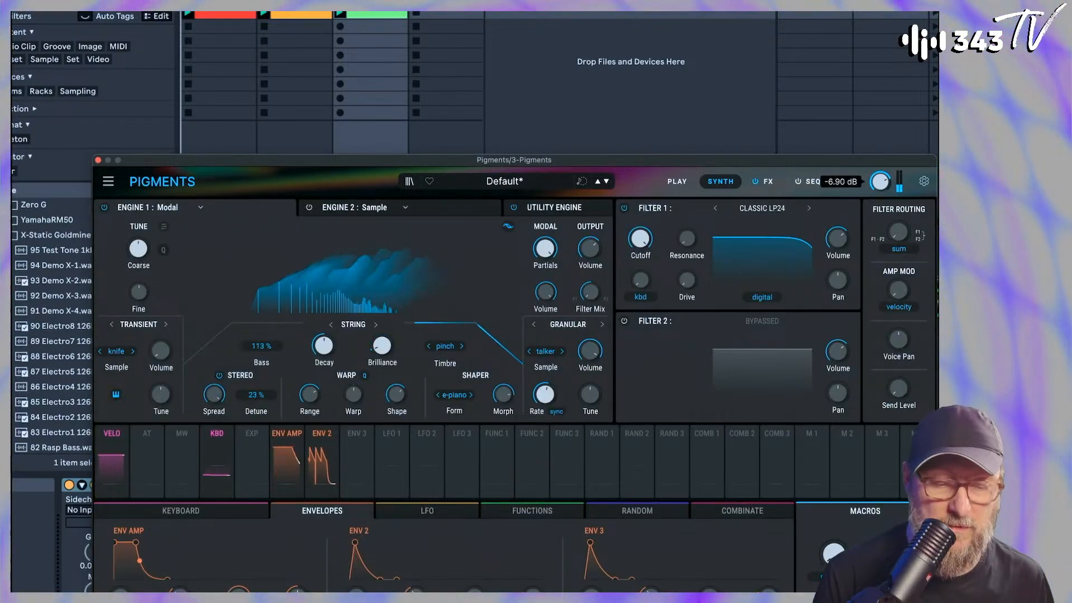
{"action": "mouse_move", "coordinate": [880, 181]}
{"action": "left_click_drag", "start_coordinate": [880, 181], "coordinate": [880, 180]}
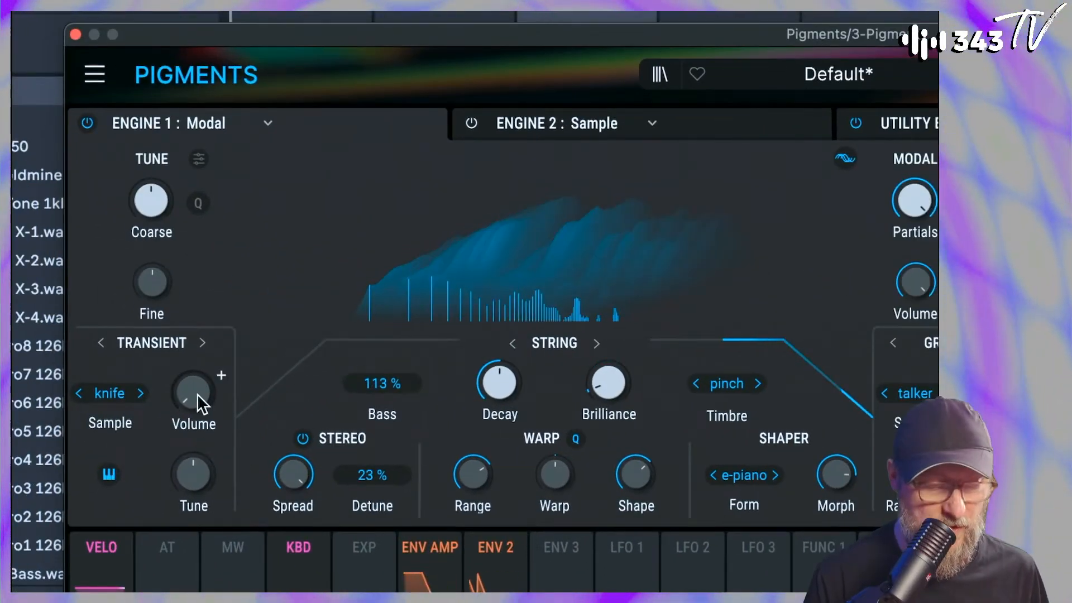
Raise the transient exciter's Volume and try a narrower Stereo Spread before restoring it to full
{"action": "mouse_move", "coordinate": [170, 390]}
{"action": "left_click_drag", "start_coordinate": [195, 393], "coordinate": [196, 350]}
{"action": "left_click_drag", "start_coordinate": [293, 473], "coordinate": [293, 536]}
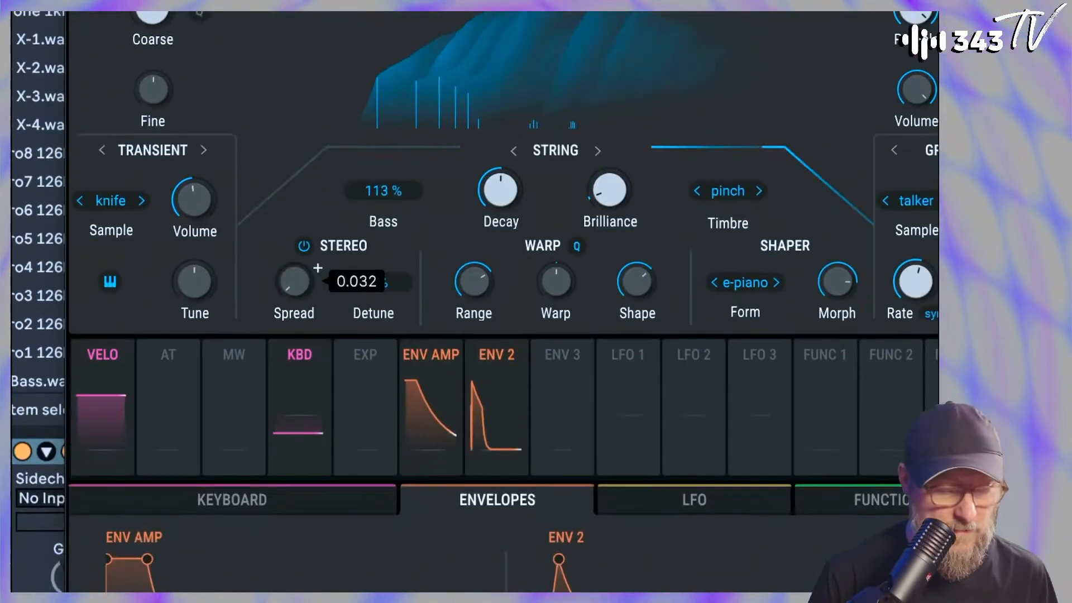
{"action": "left_click_drag", "start_coordinate": [296, 277], "coordinate": [296, 195]}
Lower the Warp Range and shorten the string's Decay
{"action": "left_click_drag", "start_coordinate": [483, 286], "coordinate": [507, 288]}
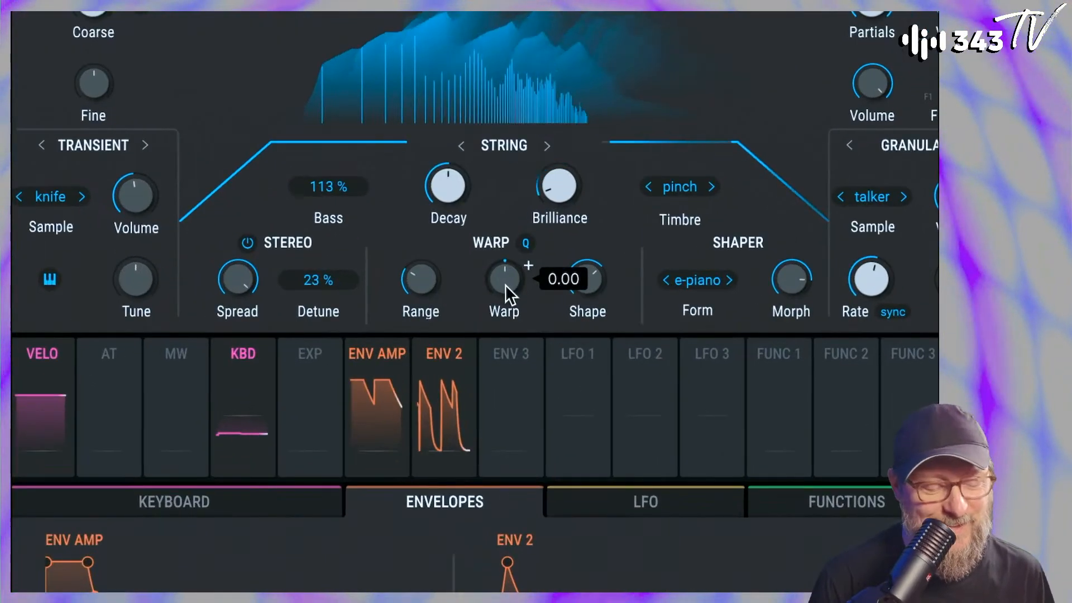
{"action": "mouse_move", "coordinate": [454, 170]}
{"action": "left_mouse_down"}
{"action": "mouse_move", "coordinate": [453, 187]}
{"action": "mouse_move", "coordinate": [454, 148]}
{"action": "mouse_move", "coordinate": [454, 173]}
{"action": "left_mouse_up"}
Modulate the string's Brilliance with Env 2 at 0.35 and set its base value to about 0.352
{"action": "left_click_drag", "start_coordinate": [559, 181], "coordinate": [559, 198]}
{"action": "left_click_drag", "start_coordinate": [560, 246], "coordinate": [560, 255]}
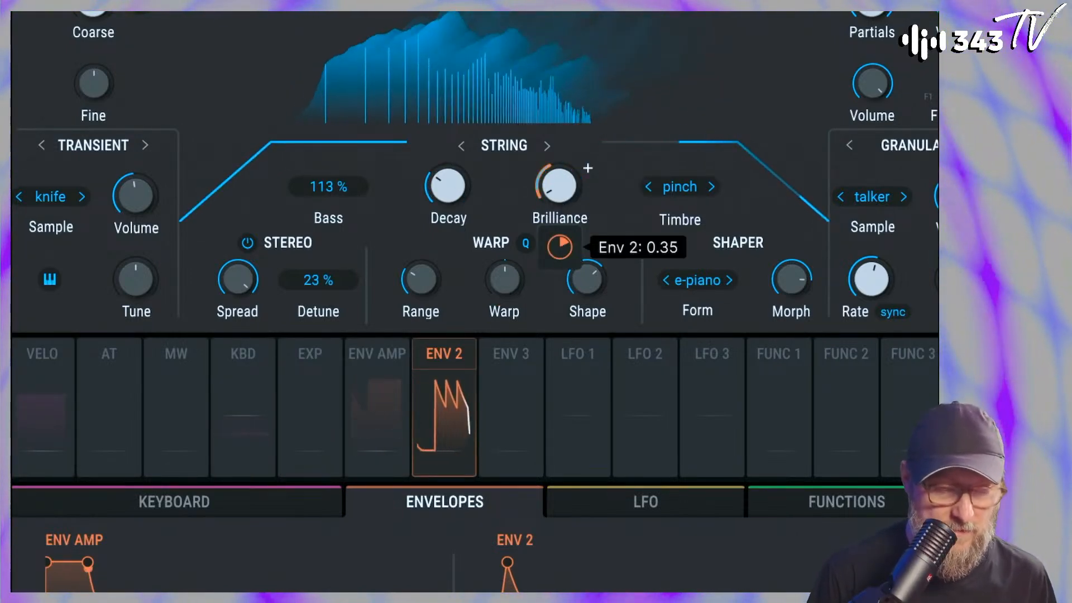
{"action": "left_click_drag", "start_coordinate": [559, 184], "coordinate": [559, 169]}
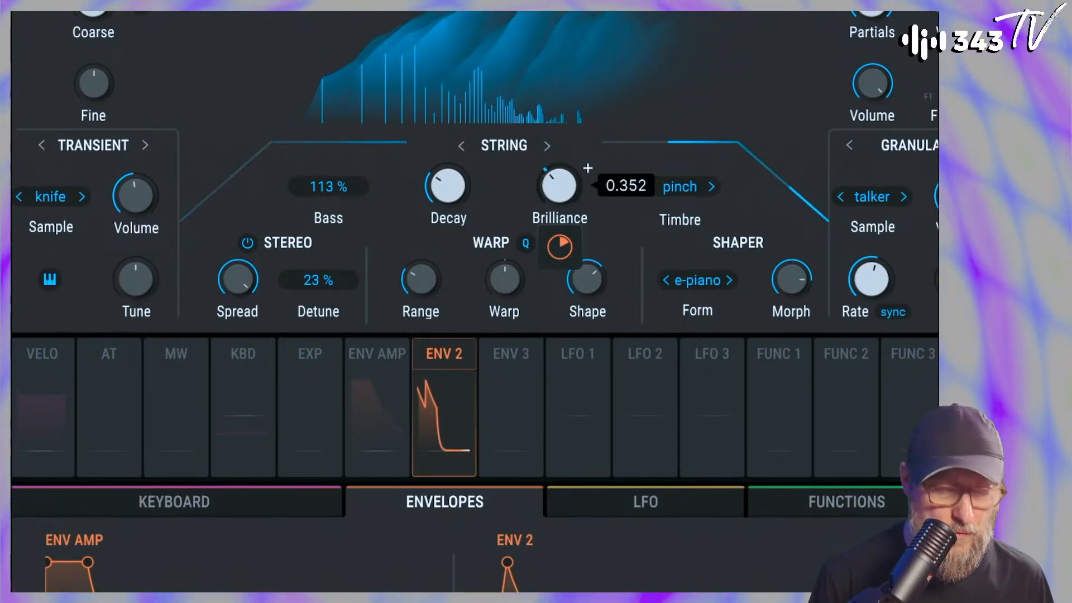
{"action": "left_click_drag", "start_coordinate": [562, 243], "coordinate": [505, 275]}
{"action": "left_click_drag", "start_coordinate": [505, 179], "coordinate": [505, 161]}
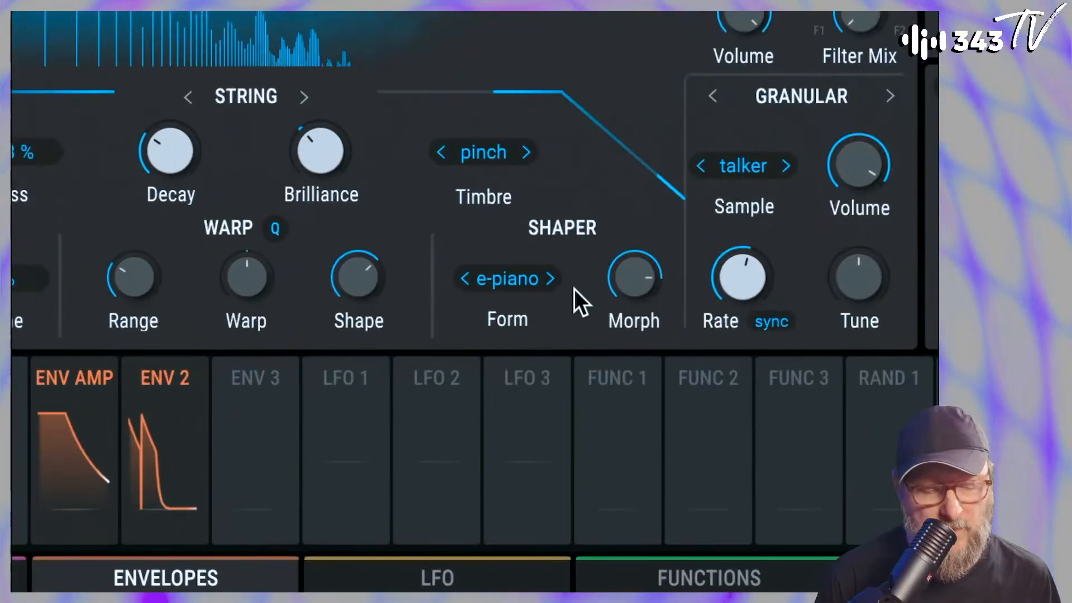
Audition the Shaper forms, including square, guitar and glass, and choose vocal
{"action": "left_click", "coordinate": [551, 277]}
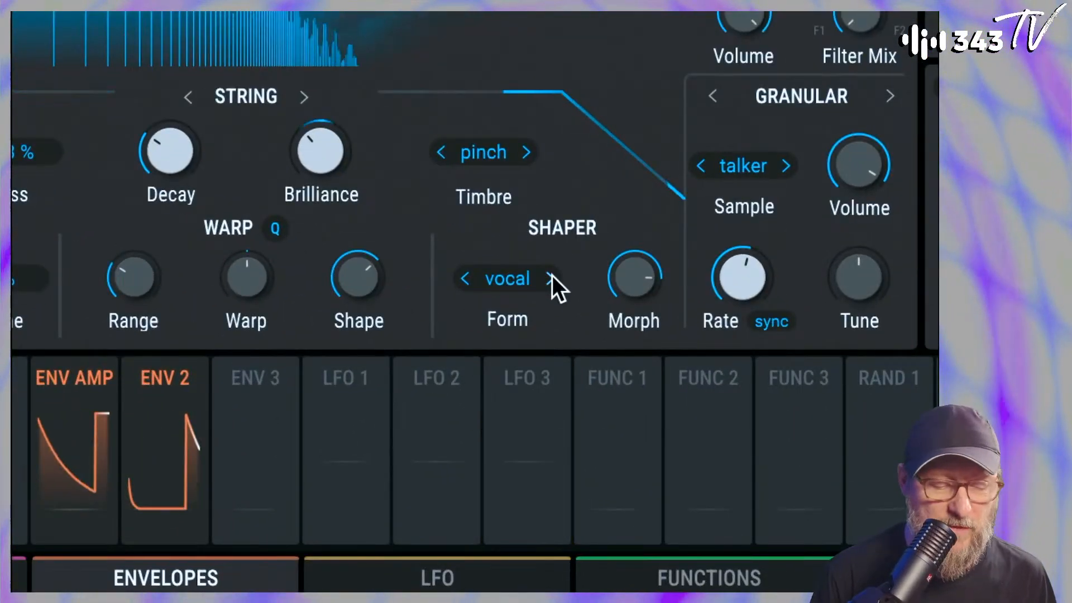
{"action": "left_click", "coordinate": [551, 277]}
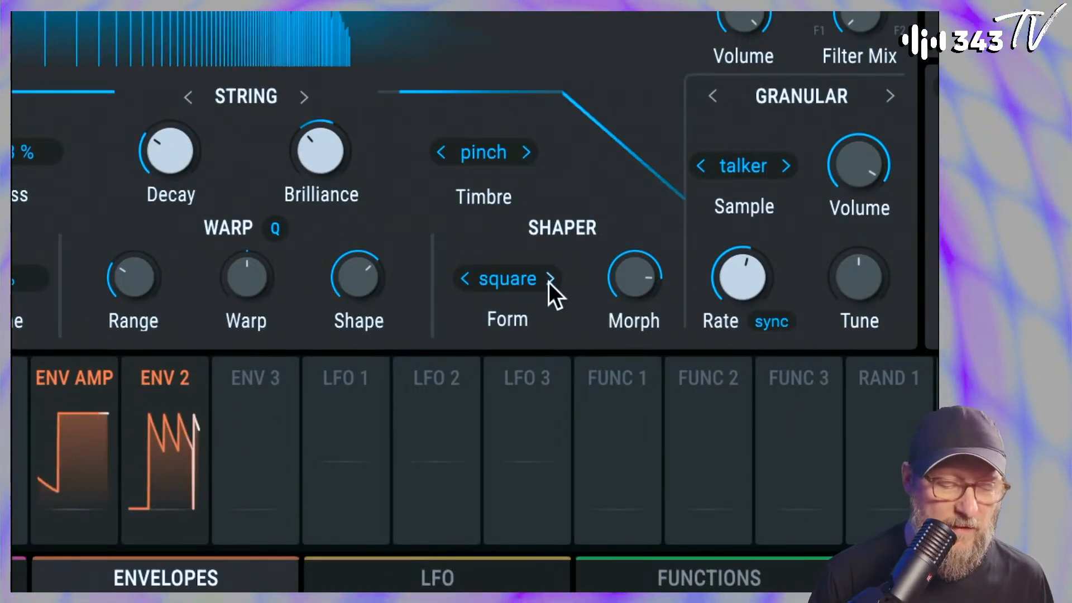
{"action": "left_click", "coordinate": [550, 282]}
{"action": "left_click", "coordinate": [552, 282]}
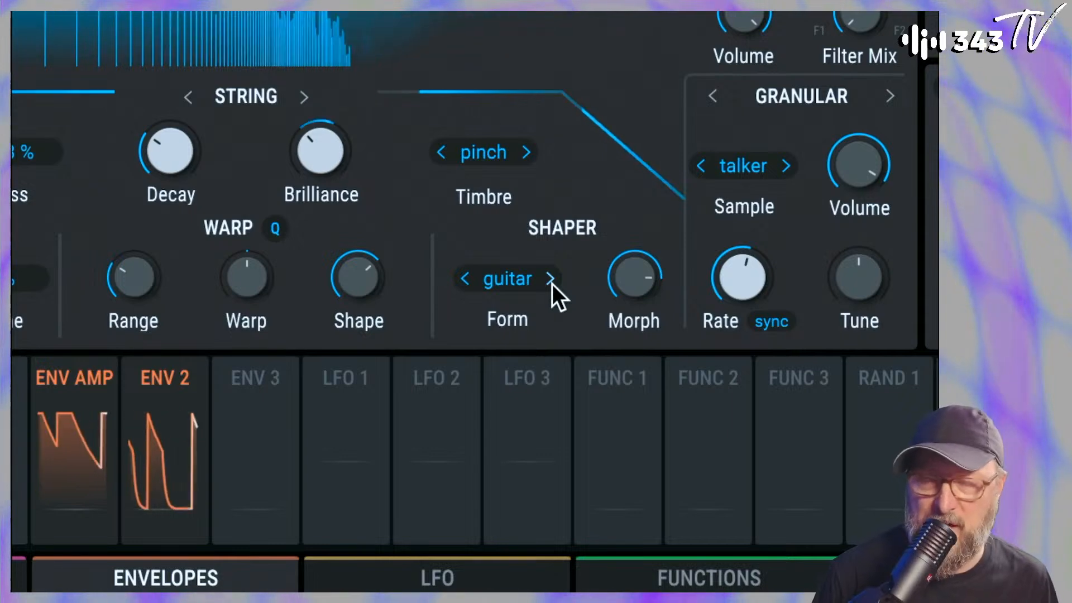
{"action": "left_click", "coordinate": [465, 279]}
{"action": "left_click", "coordinate": [465, 277]}
{"action": "left_click", "coordinate": [464, 277]}
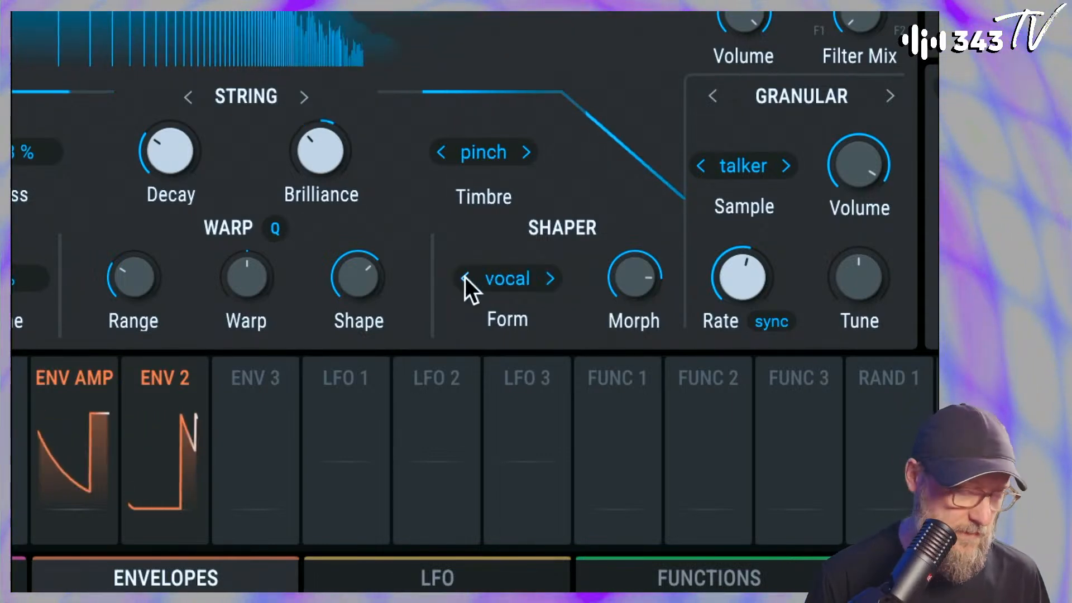
{"action": "left_click", "coordinate": [465, 277]}
{"action": "left_click", "coordinate": [465, 277]}
{"action": "left_click", "coordinate": [465, 277]}
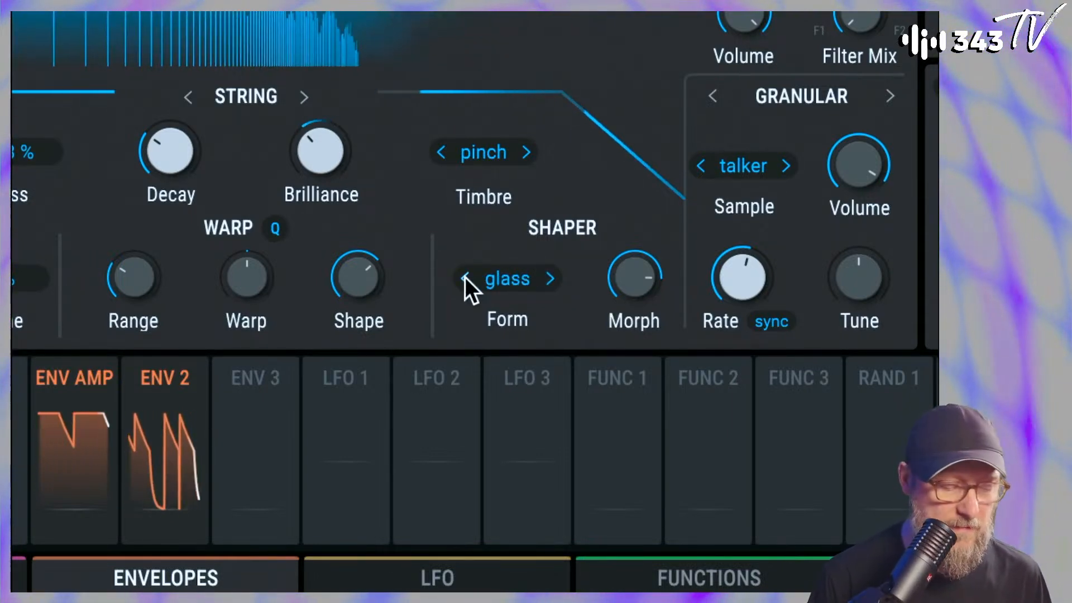
{"action": "left_click", "coordinate": [552, 277]}
{"action": "left_click", "coordinate": [551, 275]}
{"action": "left_click", "coordinate": [551, 275]}
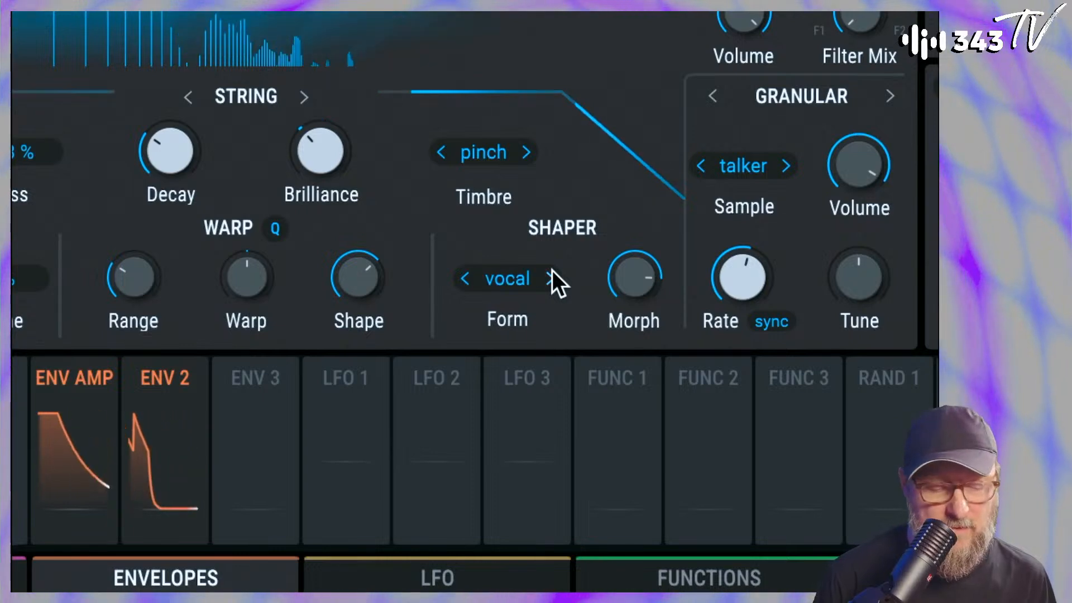
Audition other granular exciter samples, choose squary, and raise the exciter's Tune
{"action": "left_click", "coordinate": [786, 166]}
{"action": "left_click", "coordinate": [787, 166]}
{"action": "left_click", "coordinate": [708, 165]}
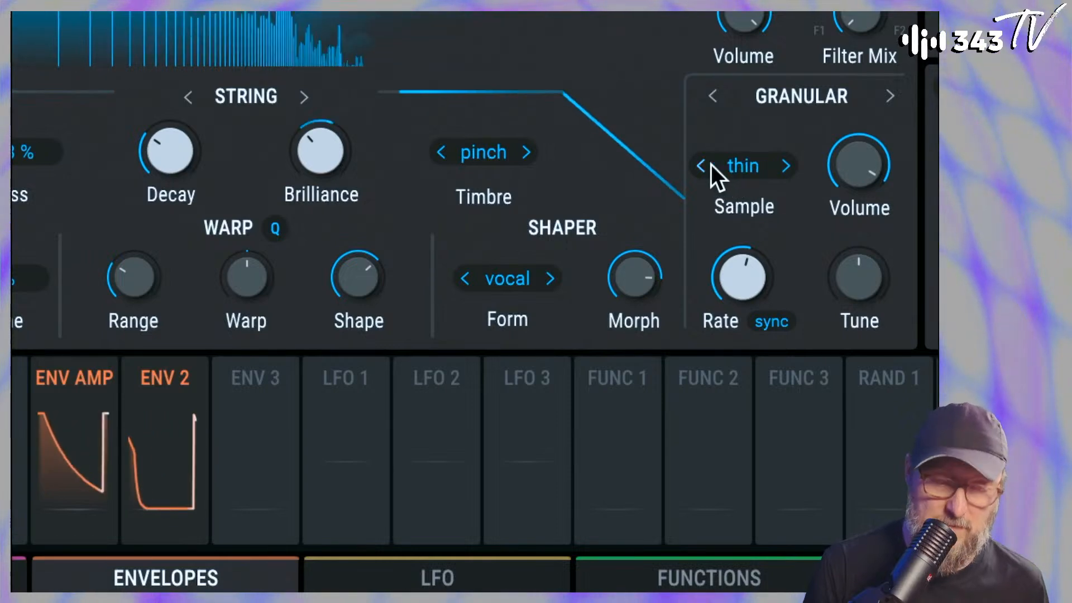
{"action": "left_click", "coordinate": [703, 166]}
{"action": "left_click", "coordinate": [703, 165]}
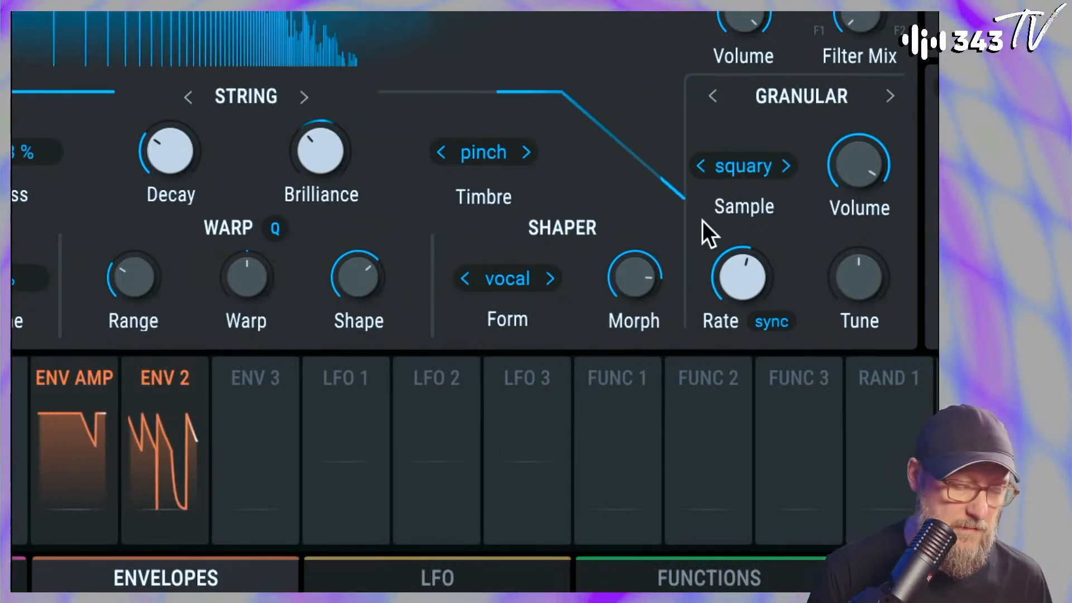
{"action": "mouse_move", "coordinate": [858, 277]}
{"action": "left_mouse_down"}
{"action": "mouse_move", "coordinate": [858, 245]}
{"action": "mouse_move", "coordinate": [855, 262]}
{"action": "left_mouse_up"}
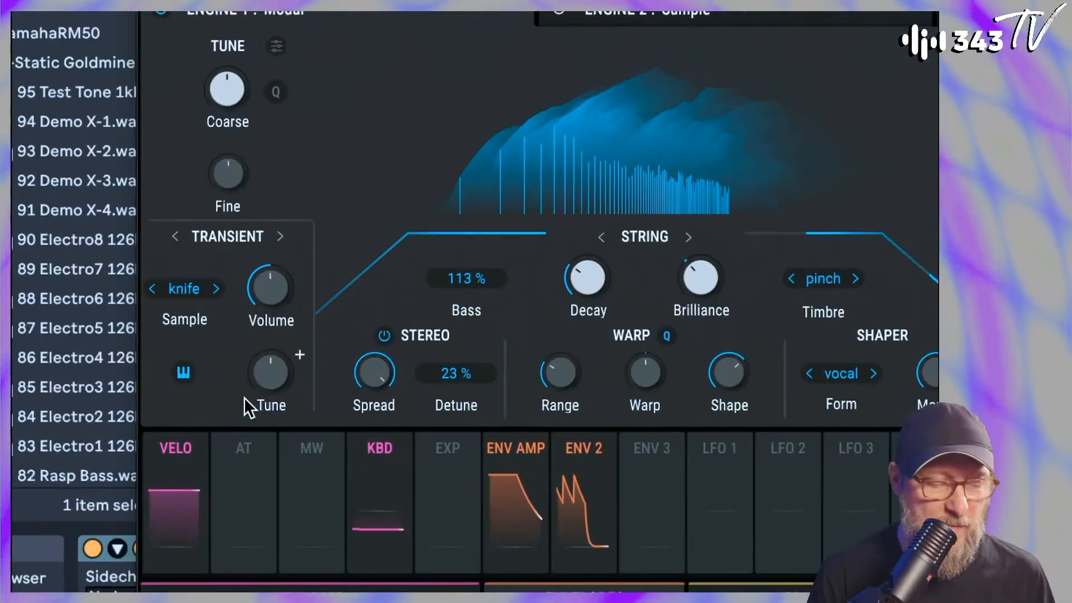
Raise the transient exciter's Tune and Volume and set the string's Bass to 187 %
{"action": "mouse_move", "coordinate": [277, 377]}
{"action": "left_mouse_down"}
{"action": "mouse_move", "coordinate": [277, 341]}
{"action": "mouse_move", "coordinate": [270, 363]}
{"action": "left_mouse_up"}
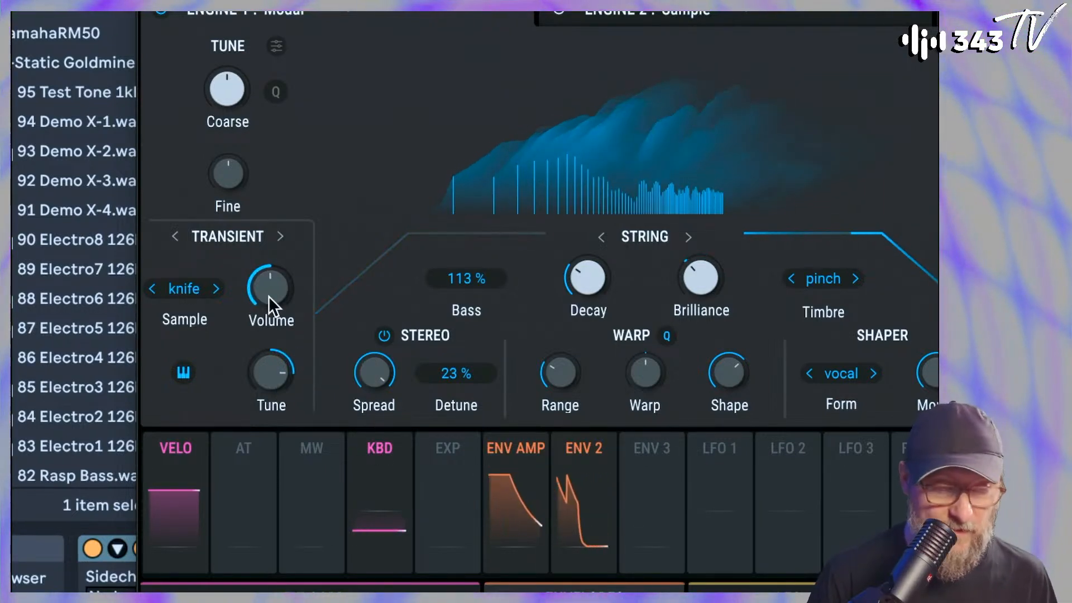
{"action": "left_click_drag", "start_coordinate": [268, 292], "coordinate": [269, 288]}
{"action": "left_click_drag", "start_coordinate": [461, 278], "coordinate": [509, 260]}
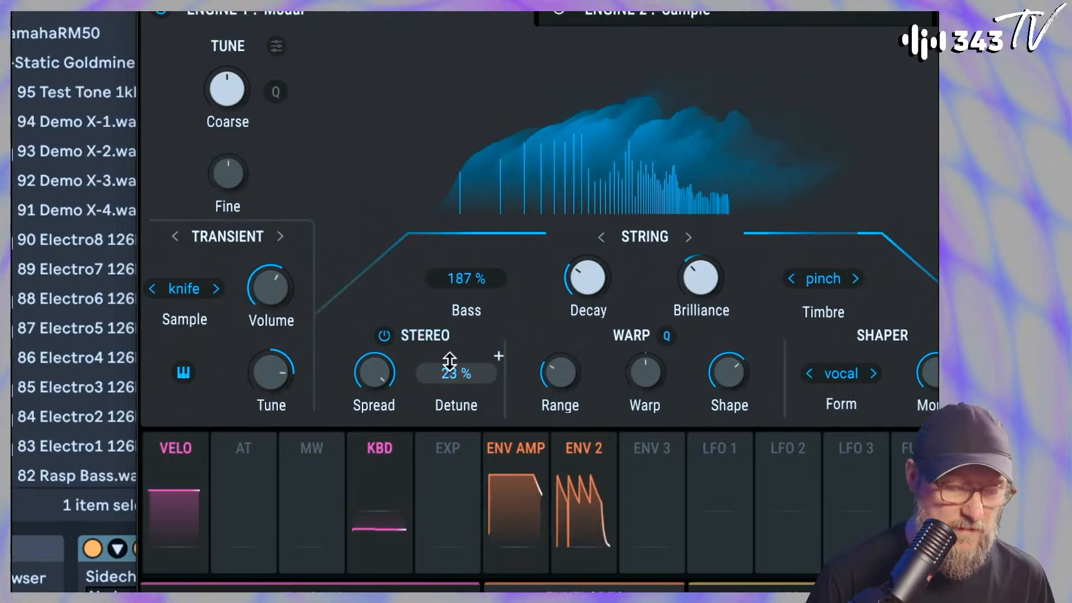
Try a Warp Range of 6 and a Warp amount of -0.455, restoring the low range and centred amount
{"action": "mouse_move", "coordinate": [585, 358]}
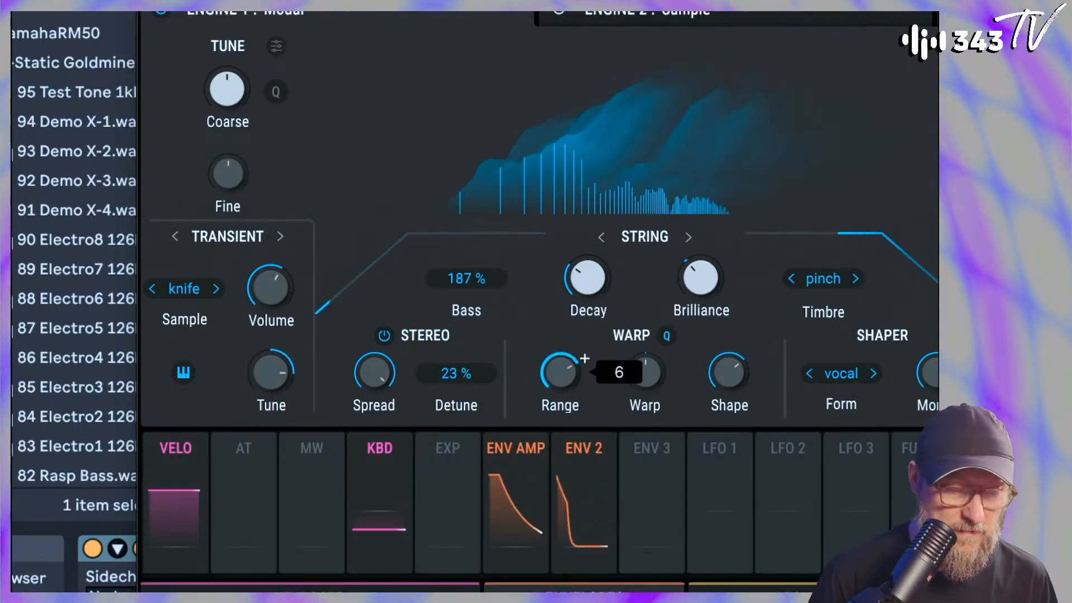
{"action": "left_click_drag", "start_coordinate": [551, 381], "coordinate": [551, 411]}
{"action": "left_click_drag", "start_coordinate": [642, 376], "coordinate": [643, 381]}
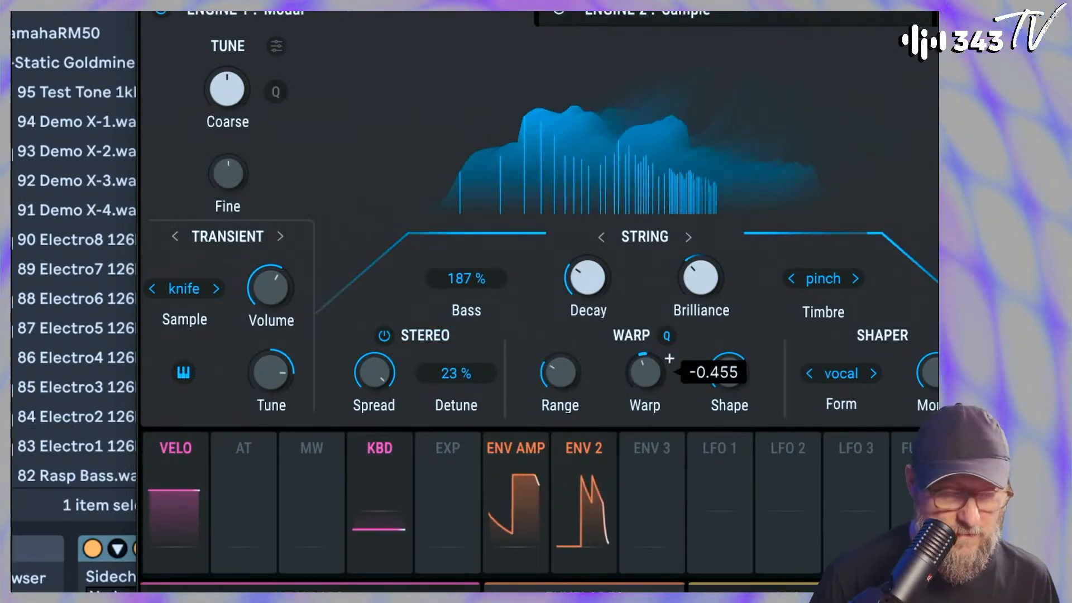
{"action": "mouse_move", "coordinate": [635, 370]}
{"action": "left_mouse_down"}
{"action": "mouse_move", "coordinate": [635, 354]}
{"action": "mouse_move", "coordinate": [635, 394]}
{"action": "mouse_move", "coordinate": [635, 364]}
{"action": "left_mouse_up"}
{"action": "double_click", "coordinate": [634, 370]}
{"action": "double_click", "coordinate": [642, 371]}
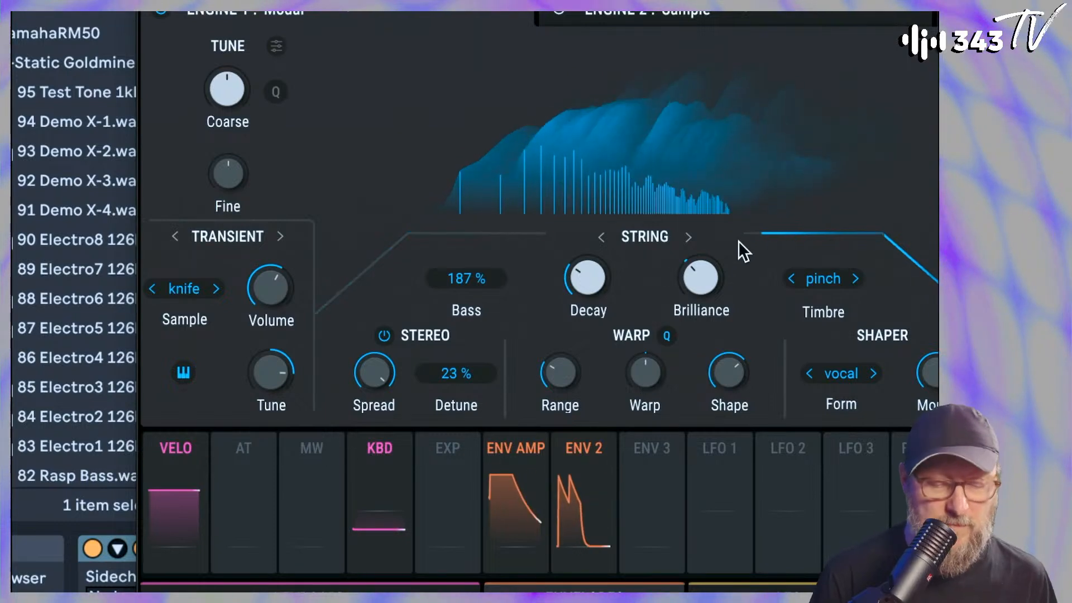
Fine-tune the string's Brilliance and set the Warp Shape to 70 %
{"action": "left_click_drag", "start_coordinate": [699, 272], "coordinate": [701, 279]}
{"action": "left_click_drag", "start_coordinate": [745, 381], "coordinate": [725, 371]}
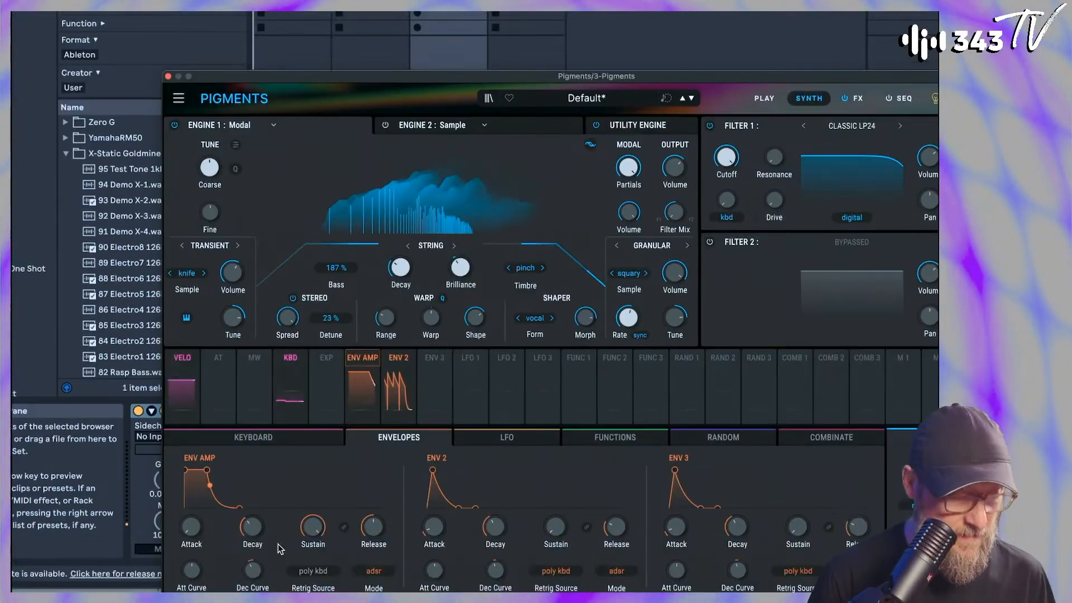
Try an amp envelope Release of 10.70 s while adjusting the string's Decay and the granular exciter's Volume
{"action": "left_click_drag", "start_coordinate": [364, 540], "coordinate": [374, 525]}
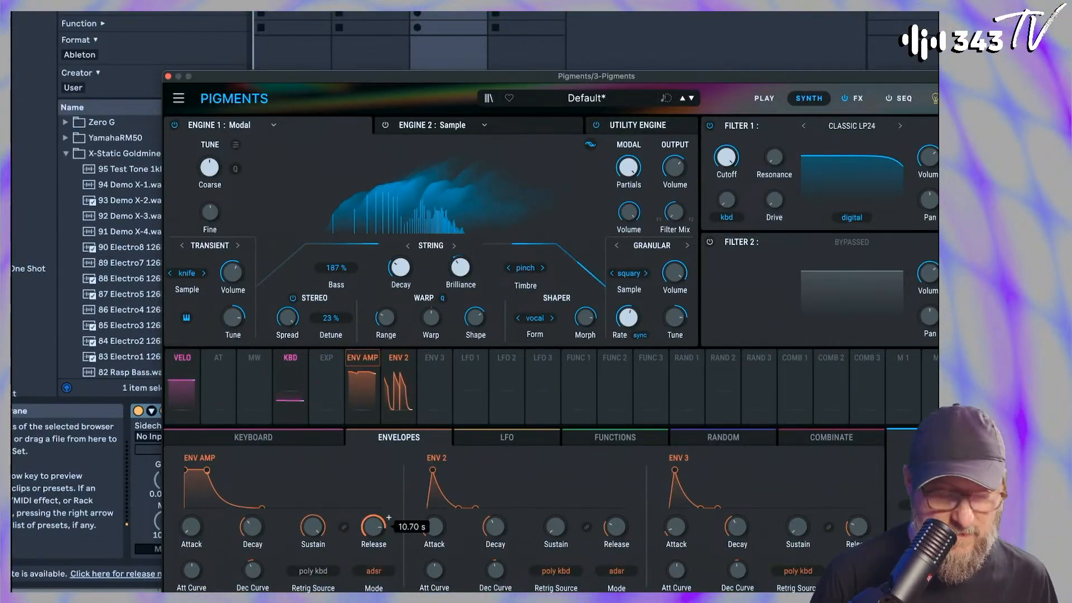
{"action": "left_click_drag", "start_coordinate": [399, 270], "coordinate": [399, 241]}
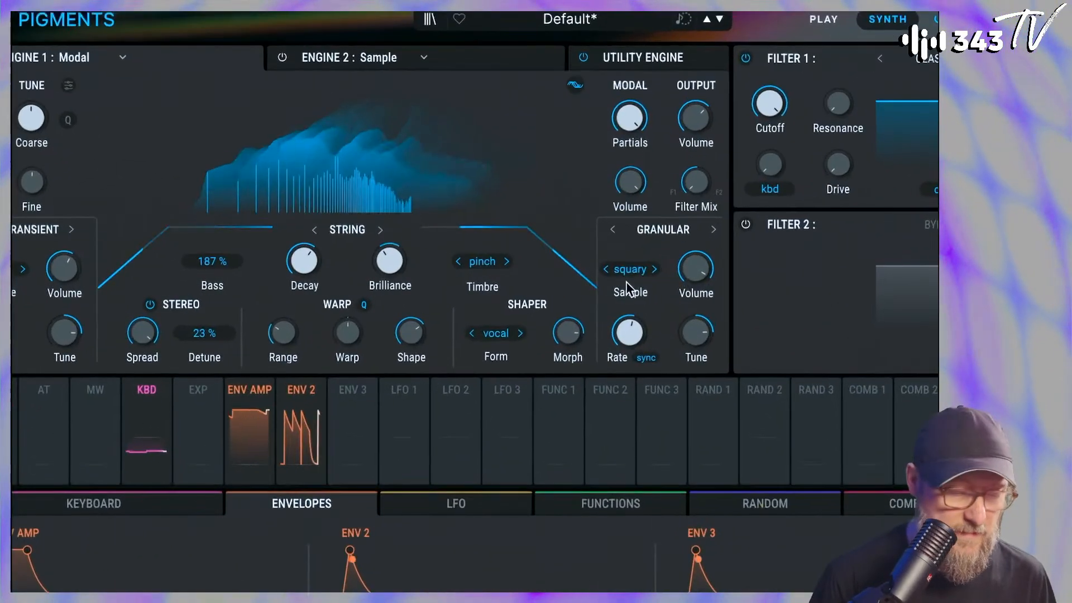
{"action": "left_click_drag", "start_coordinate": [675, 272], "coordinate": [695, 263]}
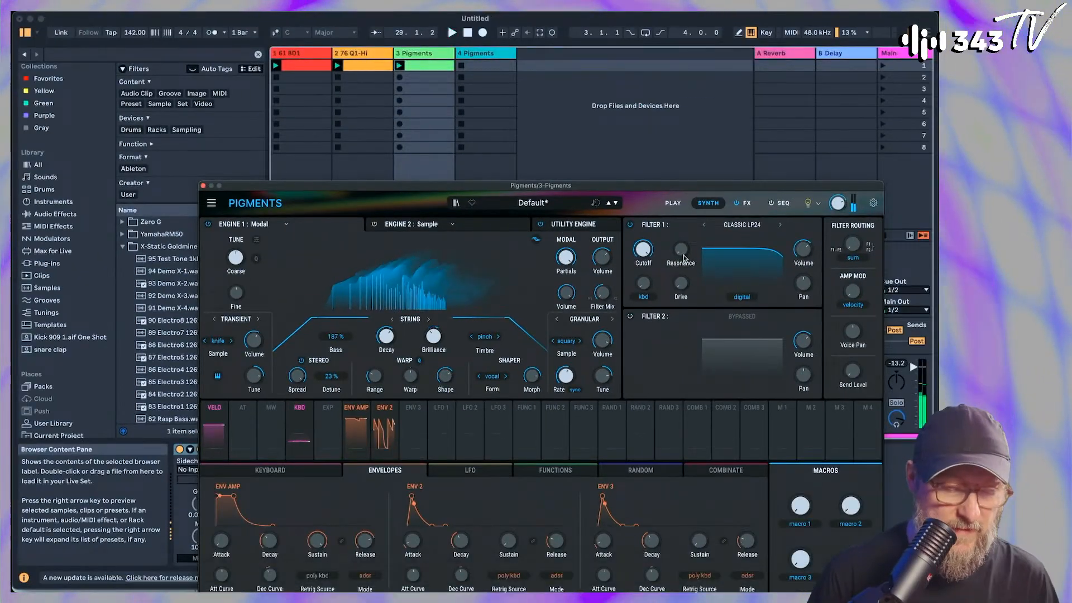
Set the amp envelope's Release to 1.84 s and change the Play Mode to Mono
{"action": "left_click_drag", "start_coordinate": [666, 185], "coordinate": [637, 16]}
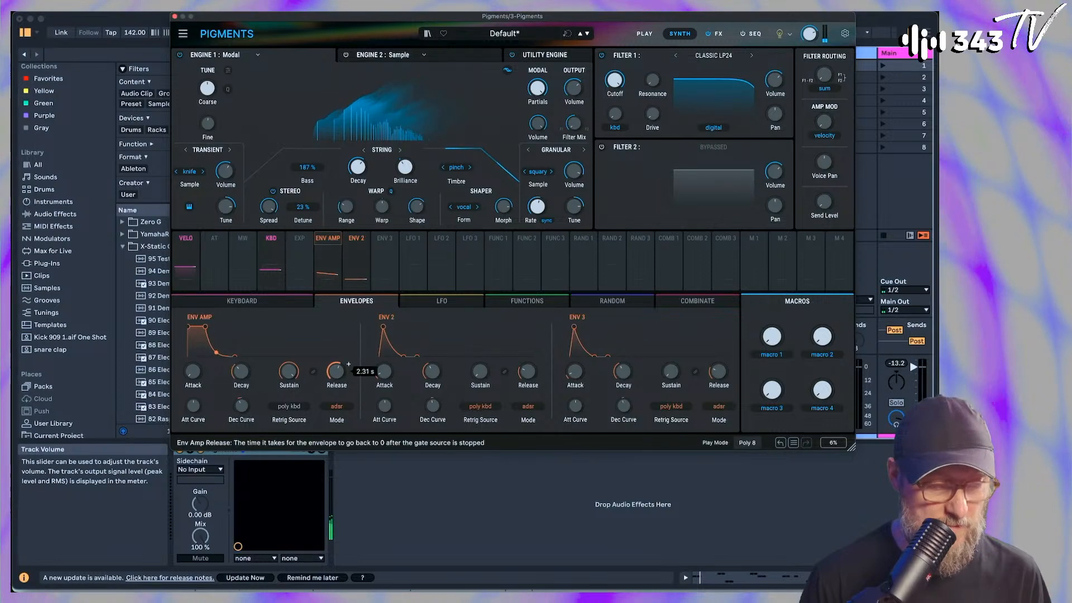
{"action": "left_click_drag", "start_coordinate": [349, 364], "coordinate": [349, 367]}
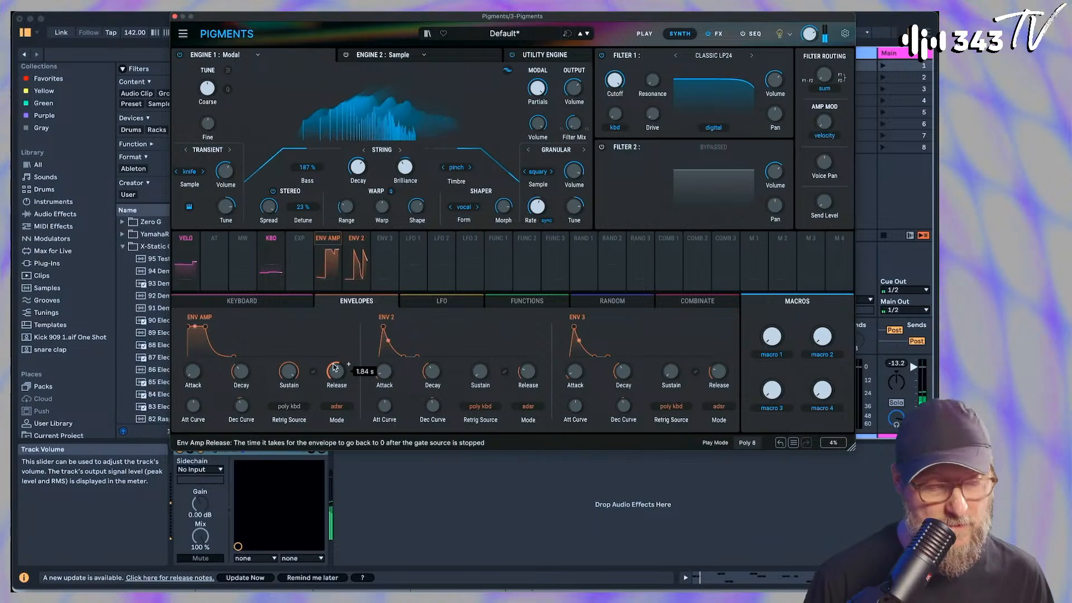
{"action": "left_click", "coordinate": [750, 445]}
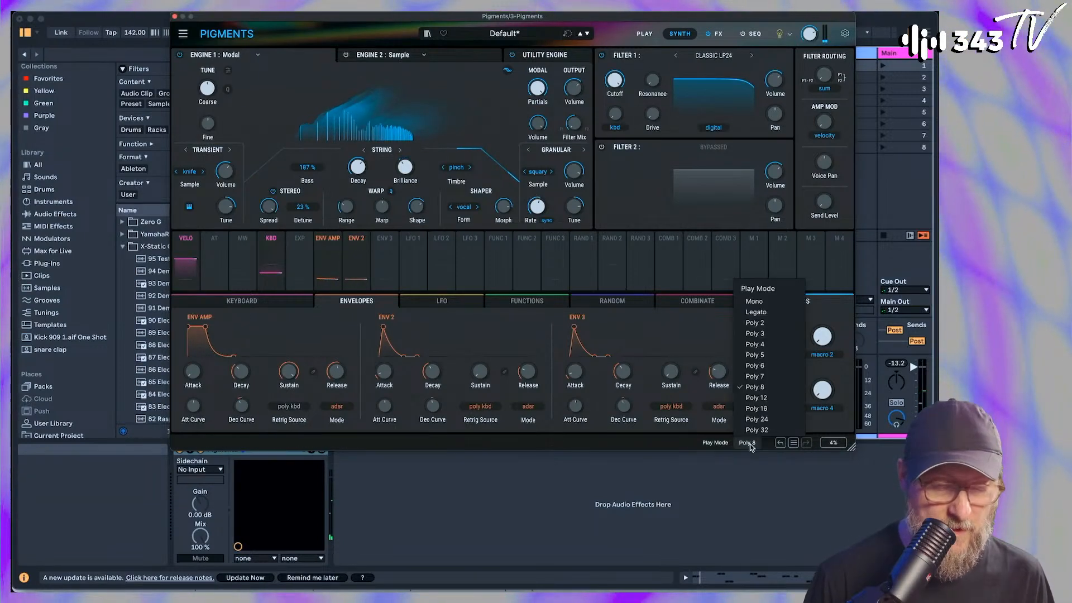
{"action": "left_click", "coordinate": [755, 302]}
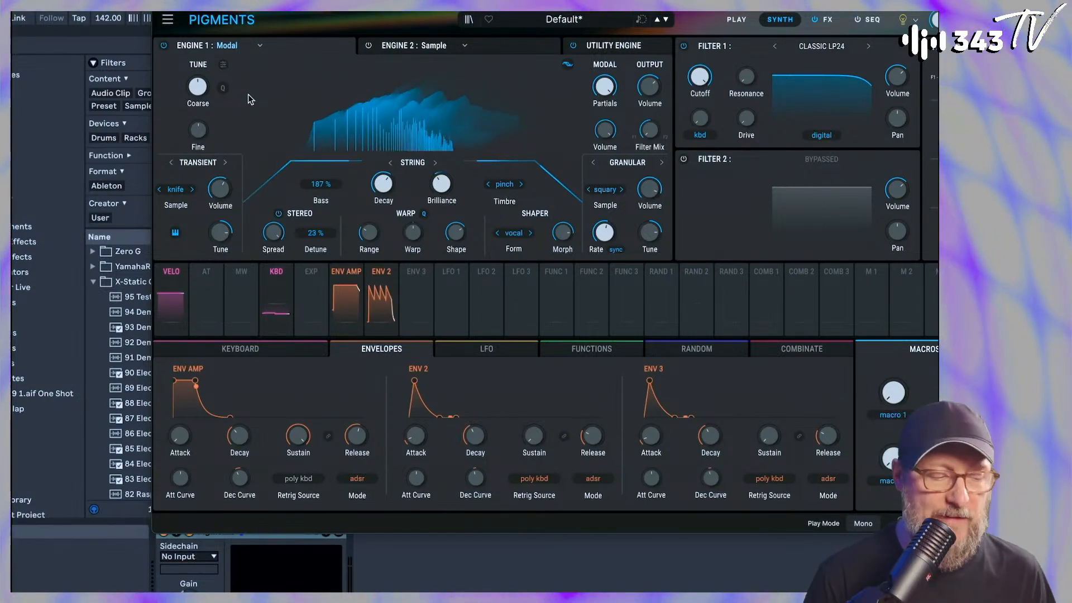
Change Engine 2's type to Analog and adjust the synth's master volume
{"action": "left_click", "coordinate": [460, 45]}
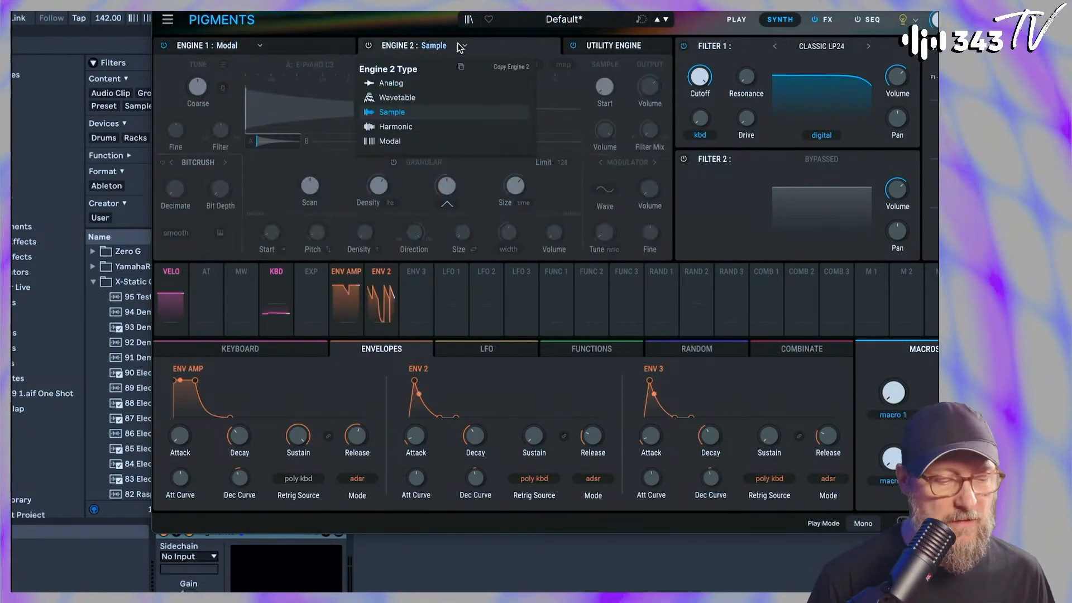
{"action": "left_click", "coordinate": [390, 83]}
{"action": "left_click", "coordinate": [369, 46]}
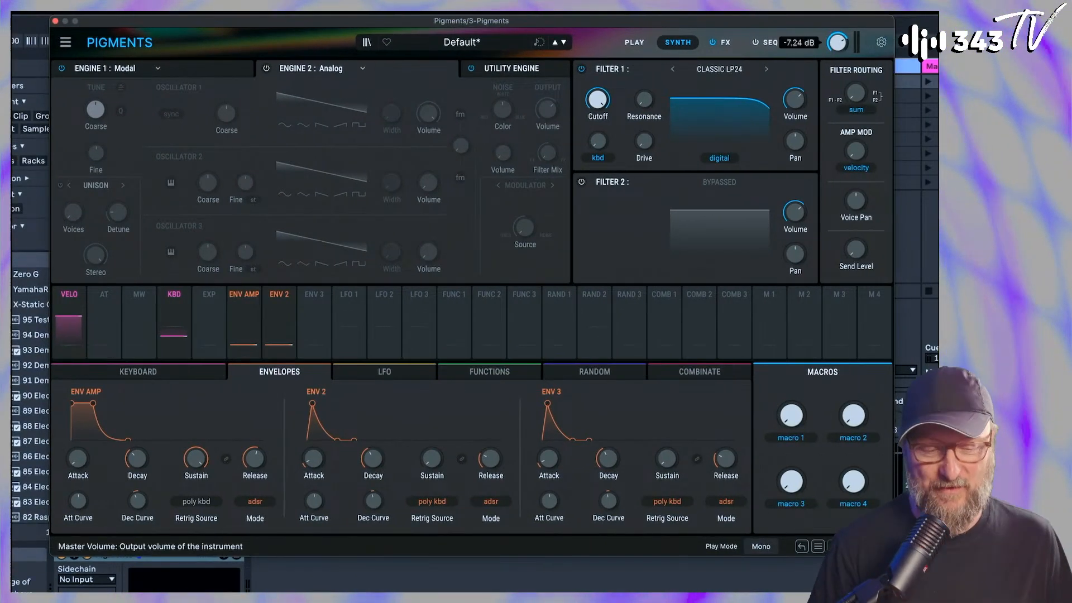
{"action": "left_click_drag", "start_coordinate": [838, 42], "coordinate": [837, 48]}
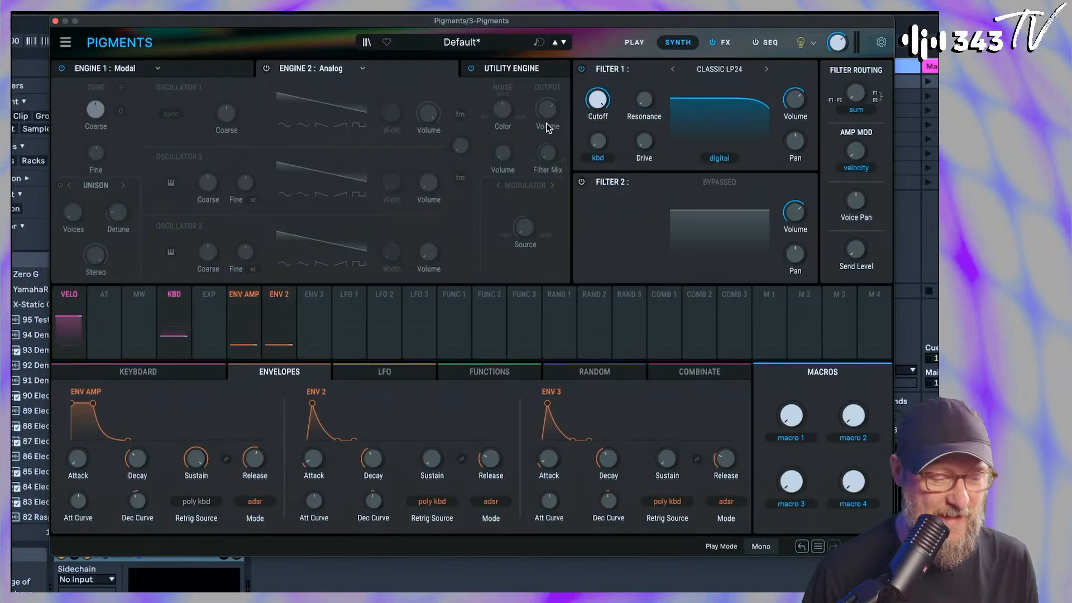
Switch on Engine 2 and set its output volume to a low level
{"action": "left_click_drag", "start_coordinate": [543, 119], "coordinate": [543, 138]}
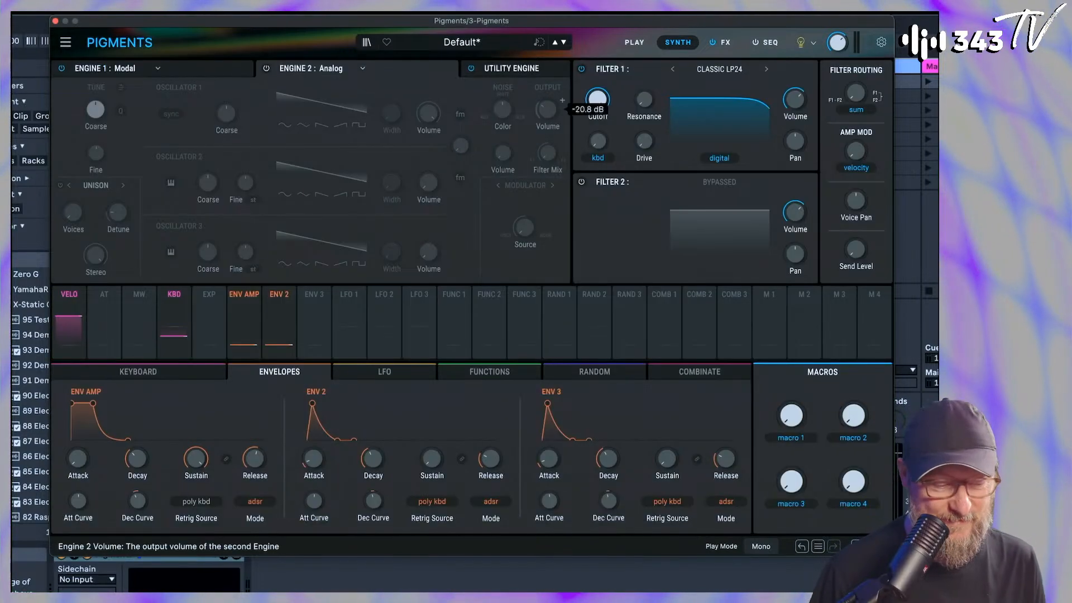
{"action": "left_click", "coordinate": [264, 68]}
{"action": "left_click_drag", "start_coordinate": [548, 110], "coordinate": [547, 119]}
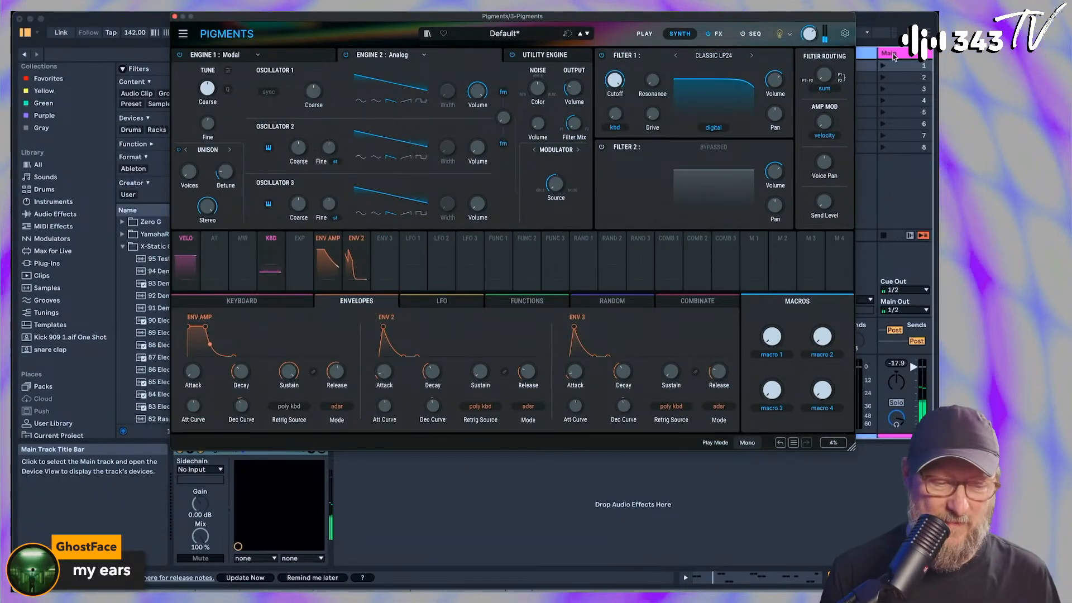
Start playback, set the main track's Glue Compressor Threshold to -6.67 dB and raise the volumes of the 61 BD1 and 76 Q1-Hi tracks
{"action": "left_click", "coordinate": [175, 17]}
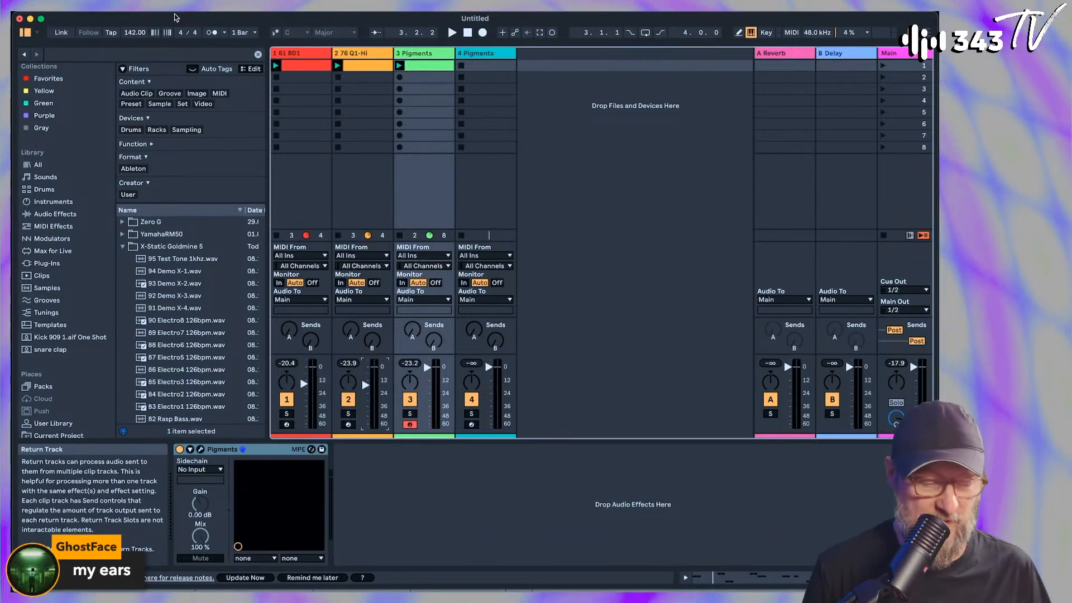
{"action": "key", "text": "space"}
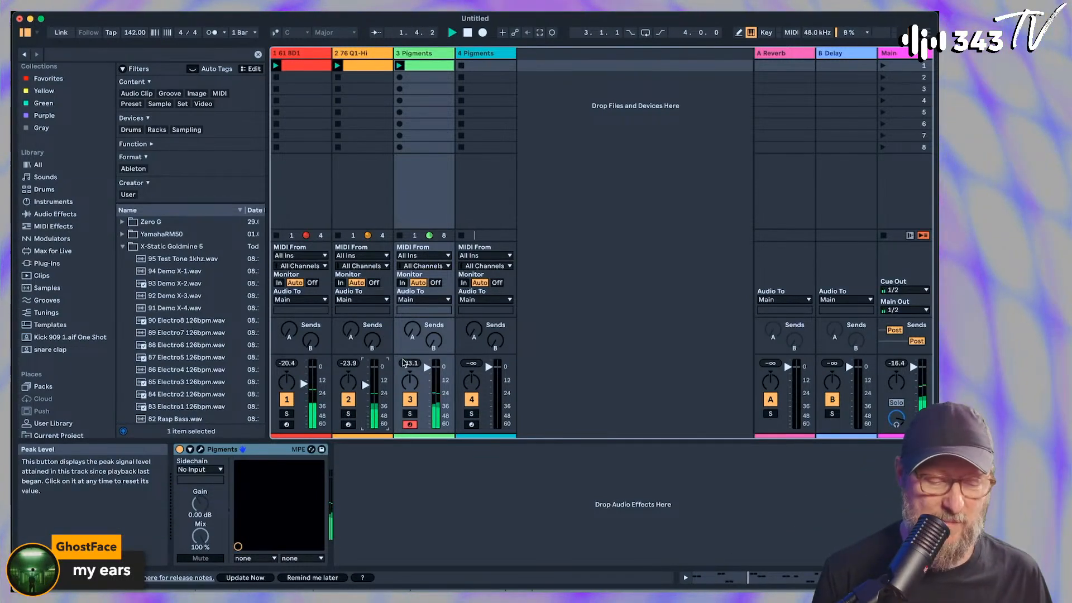
{"action": "left_click", "coordinate": [889, 54]}
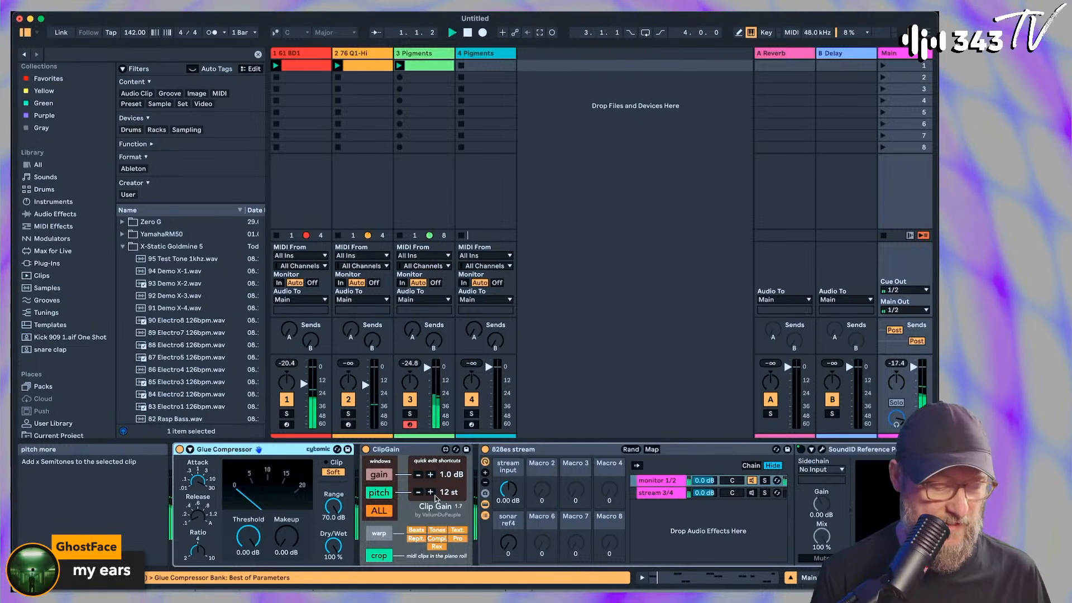
{"action": "left_click_drag", "start_coordinate": [249, 538], "coordinate": [248, 553]}
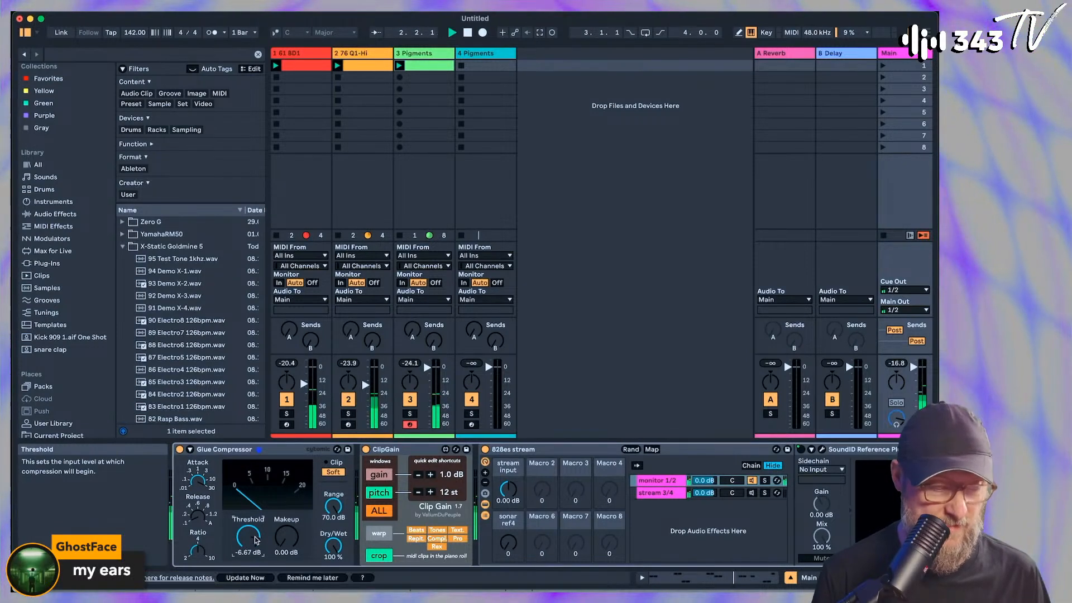
{"action": "left_click_drag", "start_coordinate": [305, 384], "coordinate": [366, 379]}
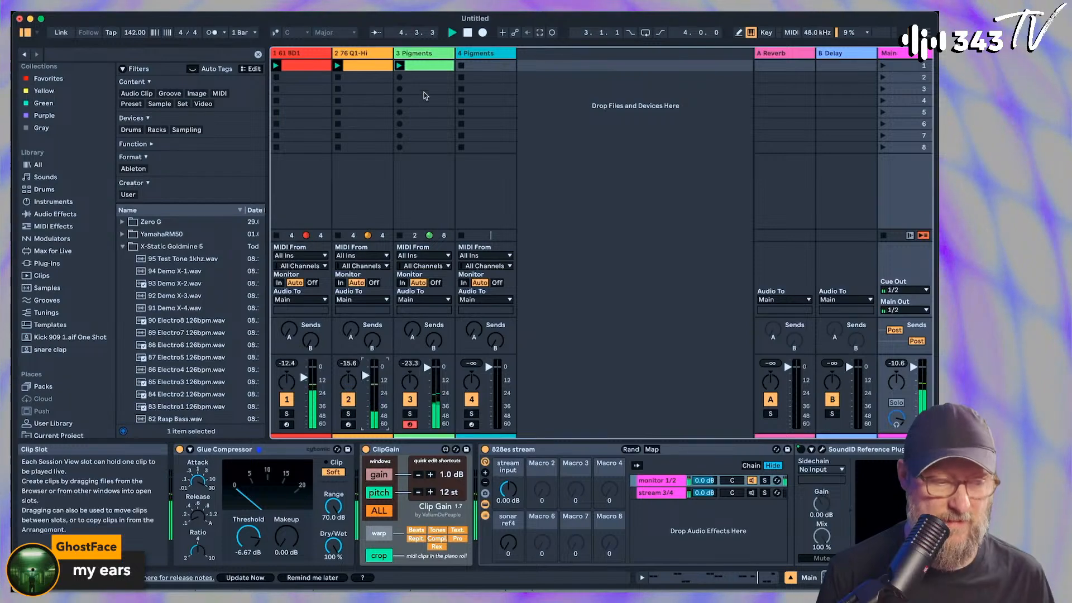
Reopen the synth on track 3 and fine-tune the Volume of Engine 1's transient exciter
{"action": "left_click", "coordinate": [426, 100]}
{"action": "left_click", "coordinate": [200, 449]}
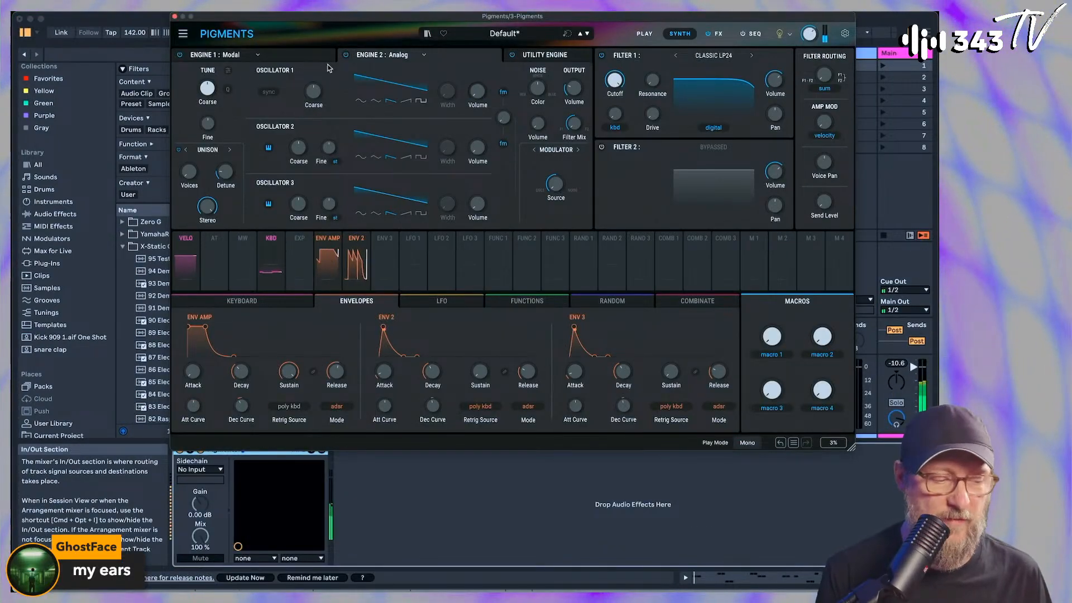
{"action": "left_click", "coordinate": [308, 56]}
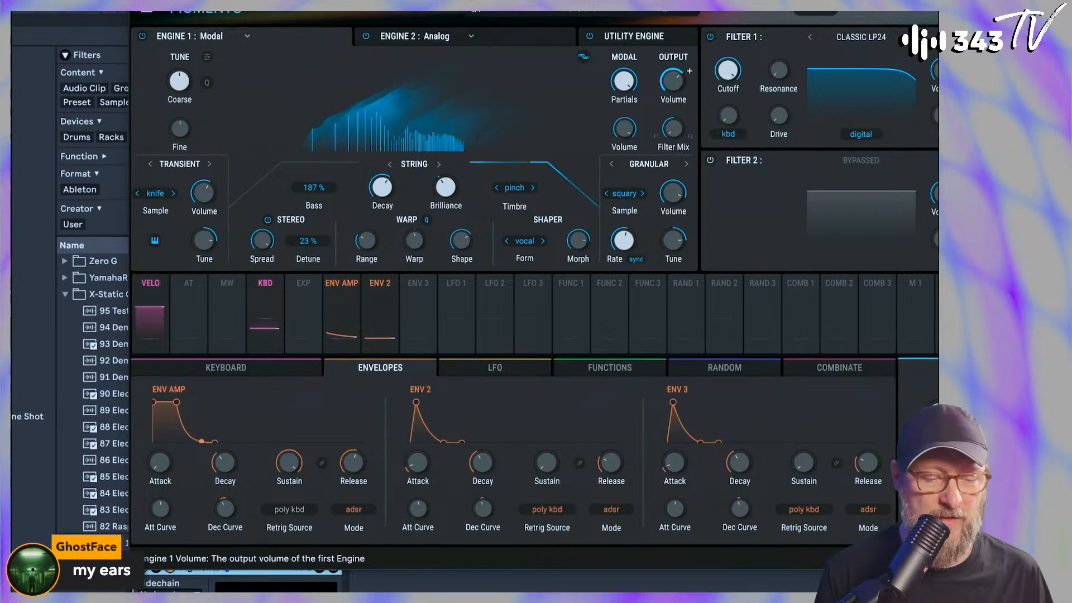
{"action": "mouse_move", "coordinate": [575, 90]}
{"action": "left_click", "coordinate": [551, 44]}
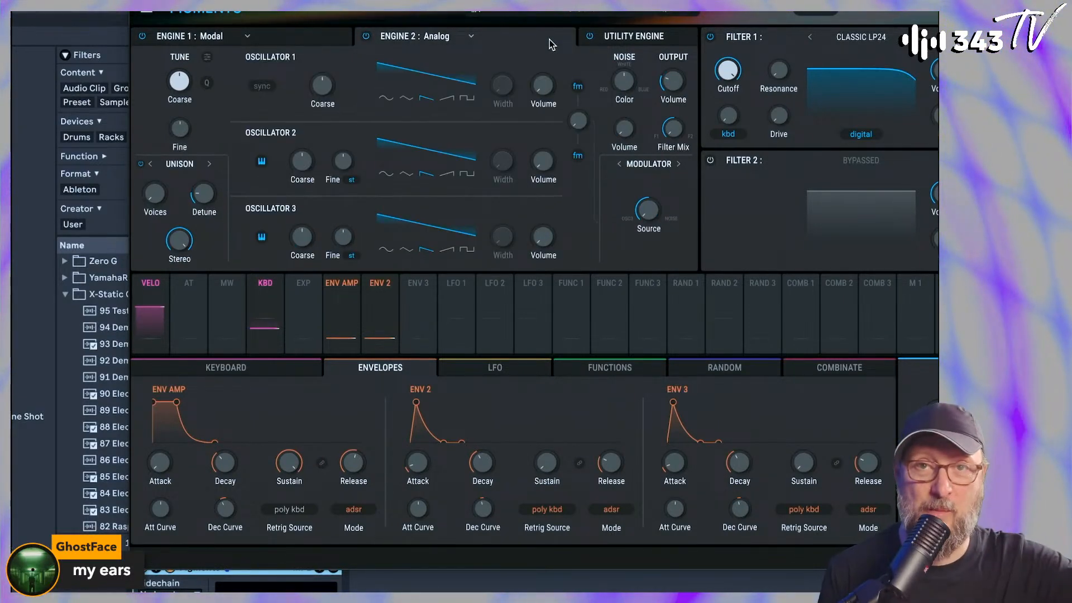
{"action": "left_click", "coordinate": [305, 36]}
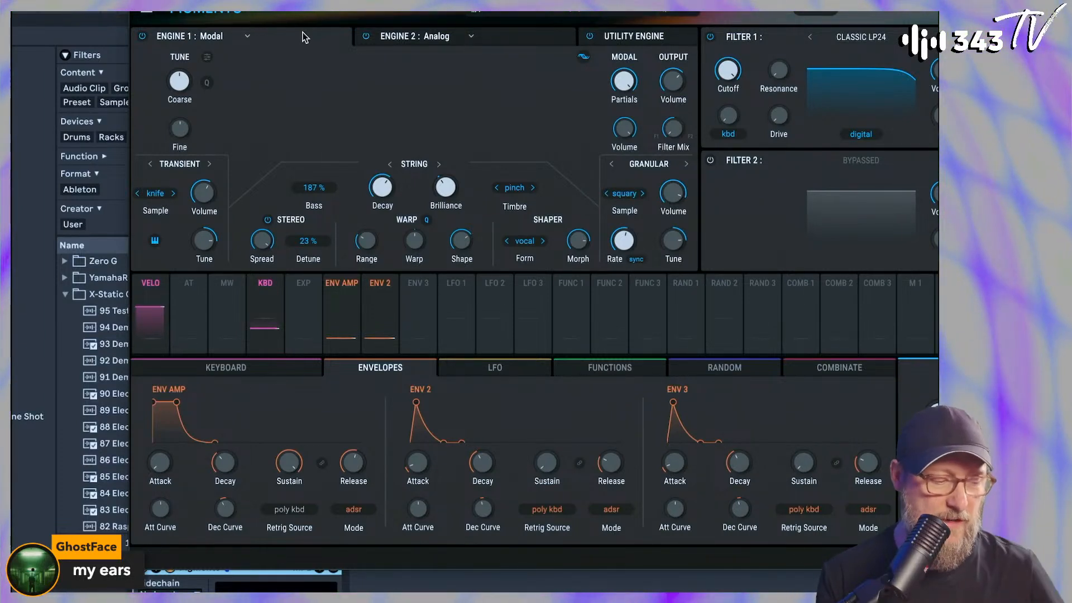
{"action": "mouse_move", "coordinate": [216, 200]}
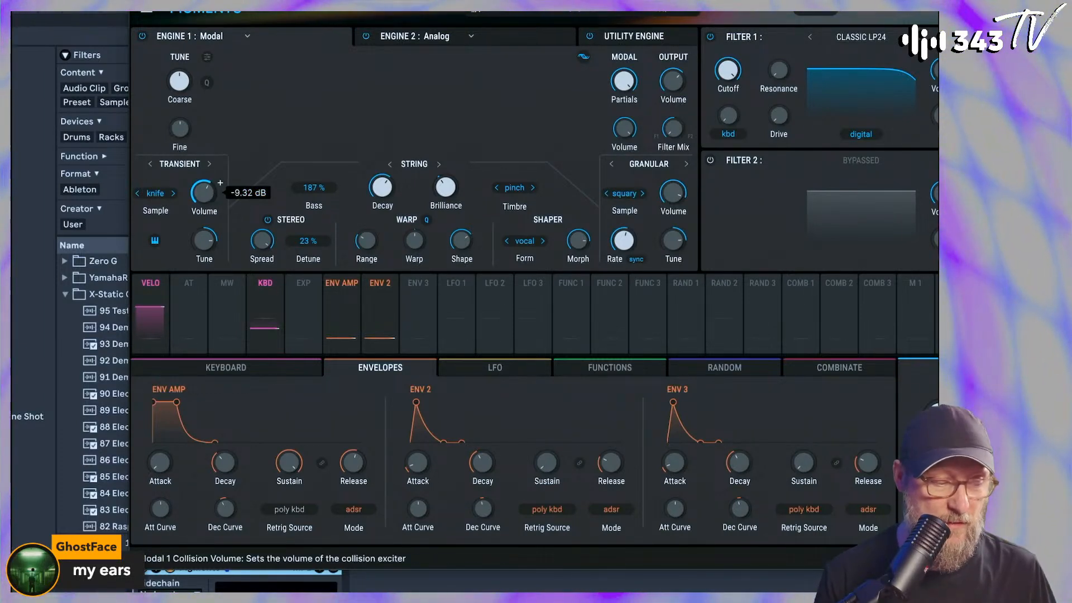
{"action": "scroll", "coordinate": [220, 182], "scroll_direction": "up", "scroll_amount": 5}
{"action": "left_click_drag", "start_coordinate": [212, 200], "coordinate": [212, 196]}
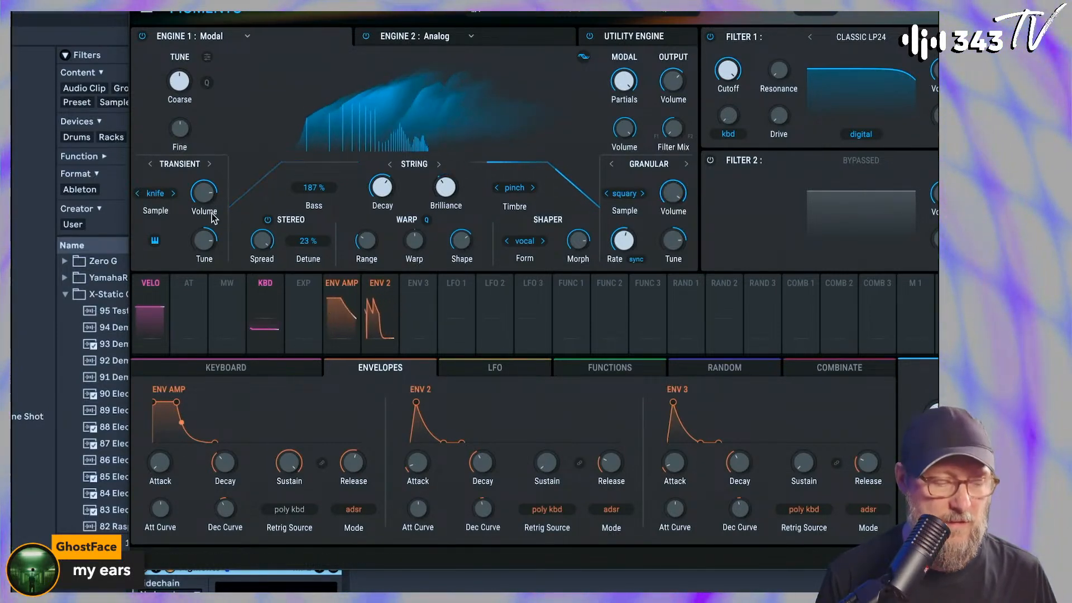
Return to Engine 2 with it switched on and raise its output volume
{"action": "left_click", "coordinate": [456, 42]}
{"action": "left_click", "coordinate": [369, 37]}
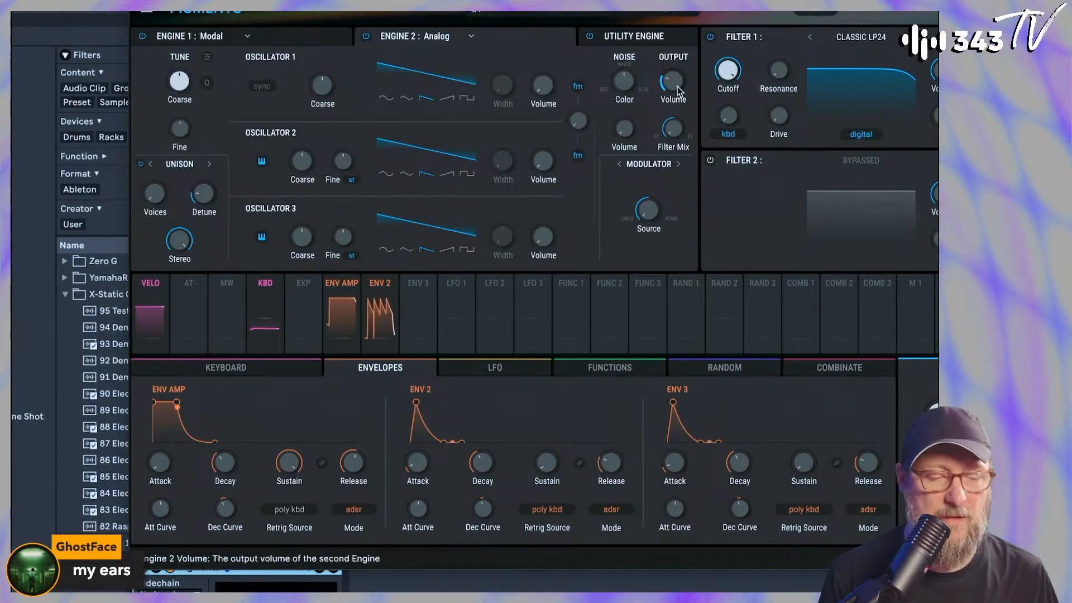
{"action": "left_click_drag", "start_coordinate": [673, 81], "coordinate": [673, 39]}
{"action": "left_click_drag", "start_coordinate": [673, 99], "coordinate": [677, 109]}
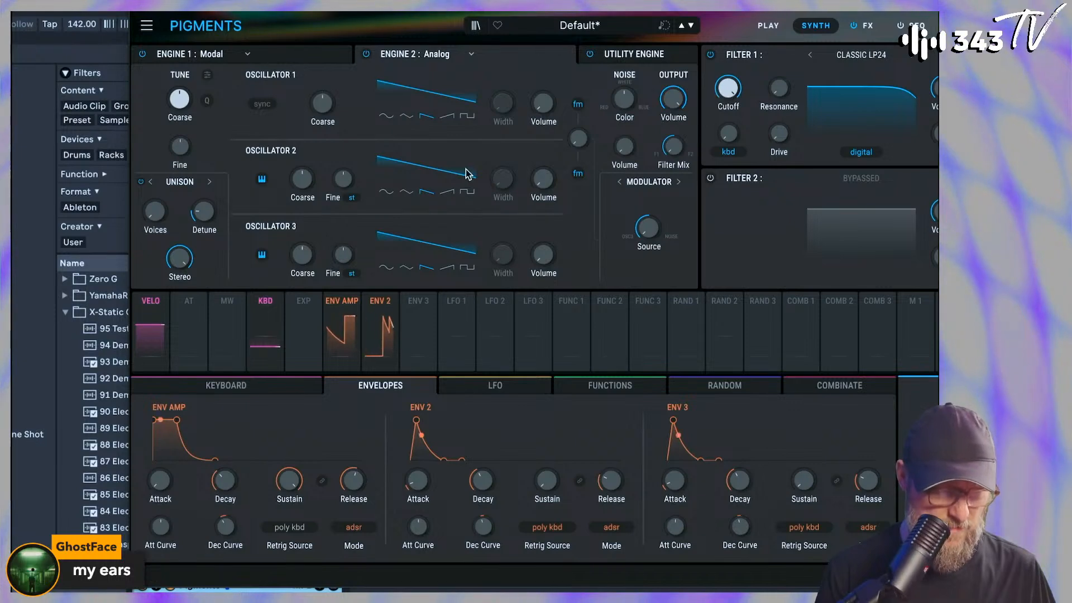
Bypass Engine 1 and adjust the volume of Engine 2's Oscillator 1
{"action": "left_click", "coordinate": [280, 52]}
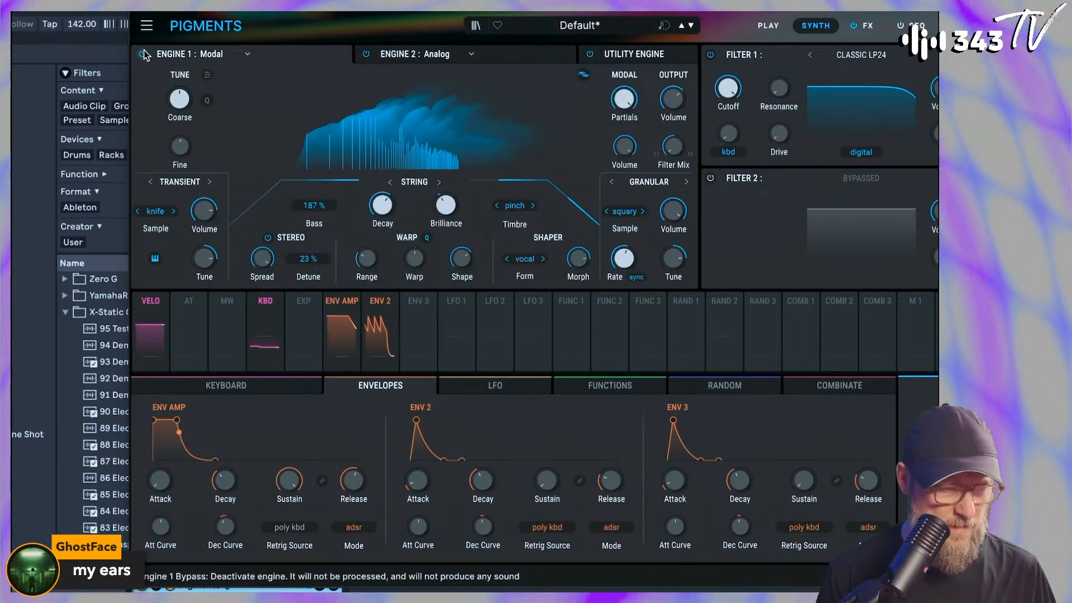
{"action": "left_click", "coordinate": [495, 54]}
{"action": "left_click_drag", "start_coordinate": [543, 106], "coordinate": [542, 93]}
Lower Engine 2's output volume to -70 dB, modulate it with Envelope 3 and adjust that envelope's Decay
{"action": "left_click_drag", "start_coordinate": [674, 99], "coordinate": [673, 128]}
{"action": "left_click_drag", "start_coordinate": [550, 116], "coordinate": [560, 93]}
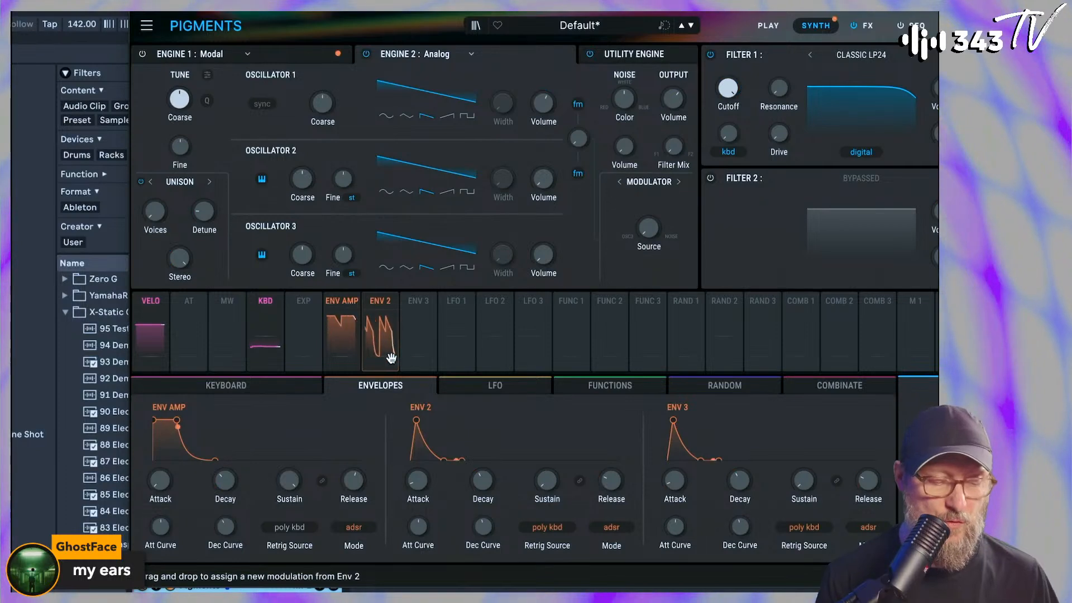
{"action": "left_click_drag", "start_coordinate": [411, 335], "coordinate": [671, 106]}
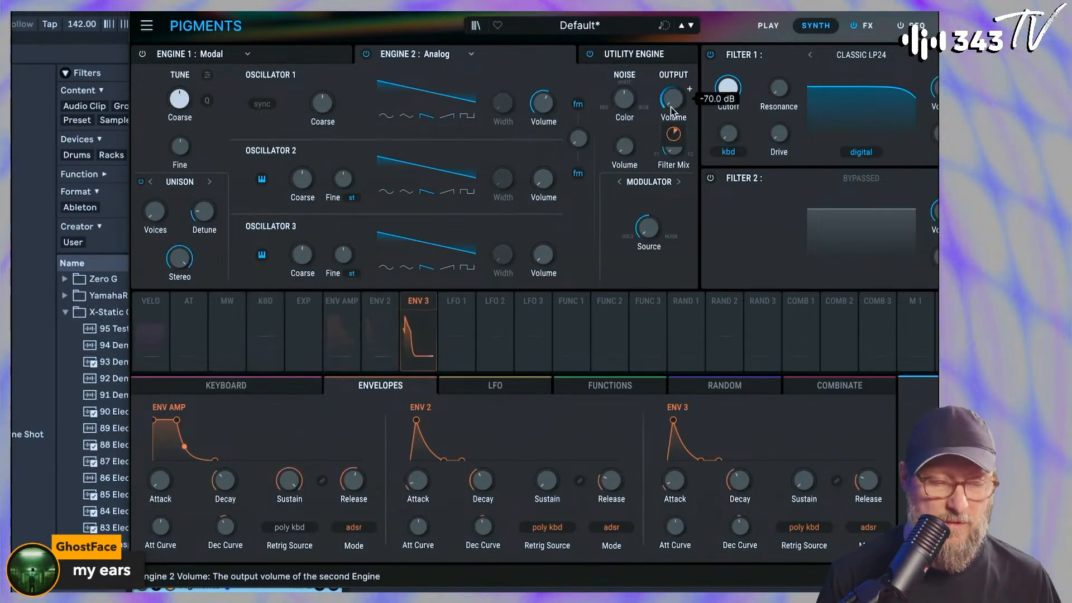
{"action": "left_click_drag", "start_coordinate": [743, 477], "coordinate": [743, 485]}
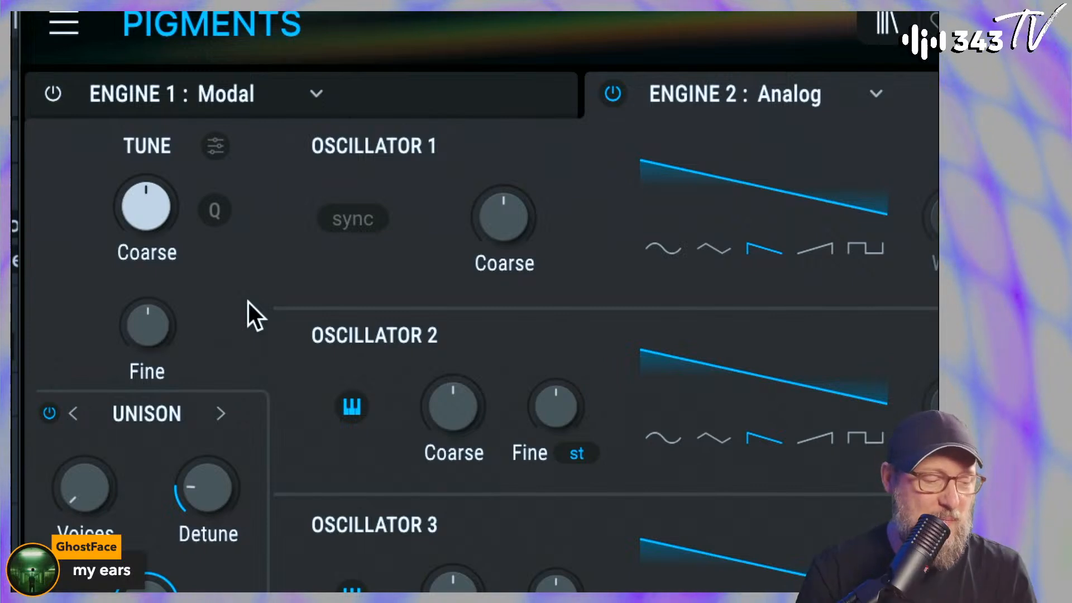
Examine Engine 2's tune settings and the filter types available for Filter 1, including the Classic and Cluster variants
{"action": "left_click", "coordinate": [216, 148]}
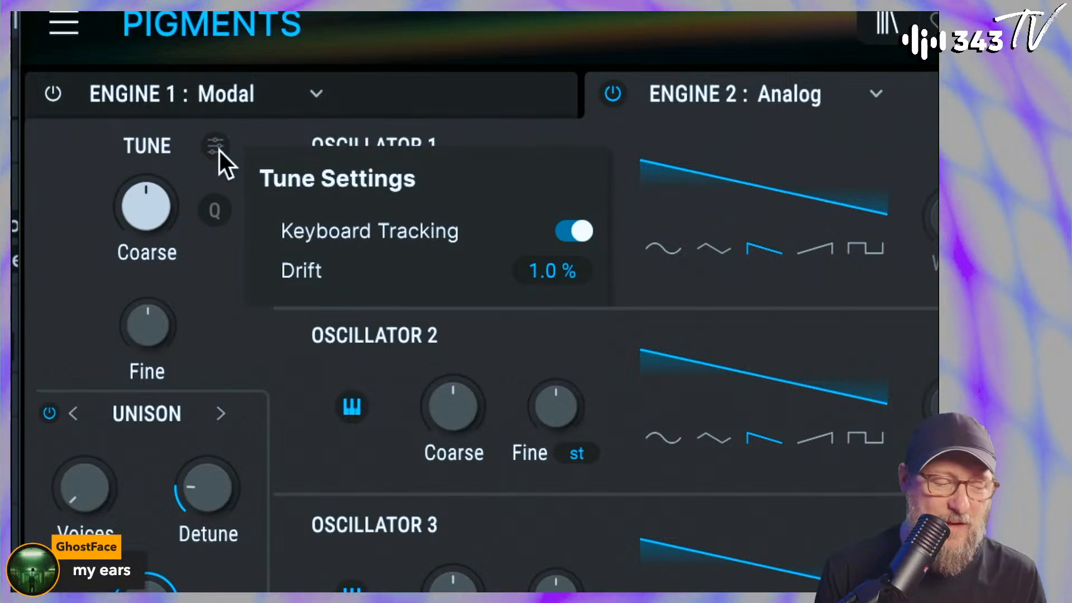
{"action": "left_click", "coordinate": [237, 289]}
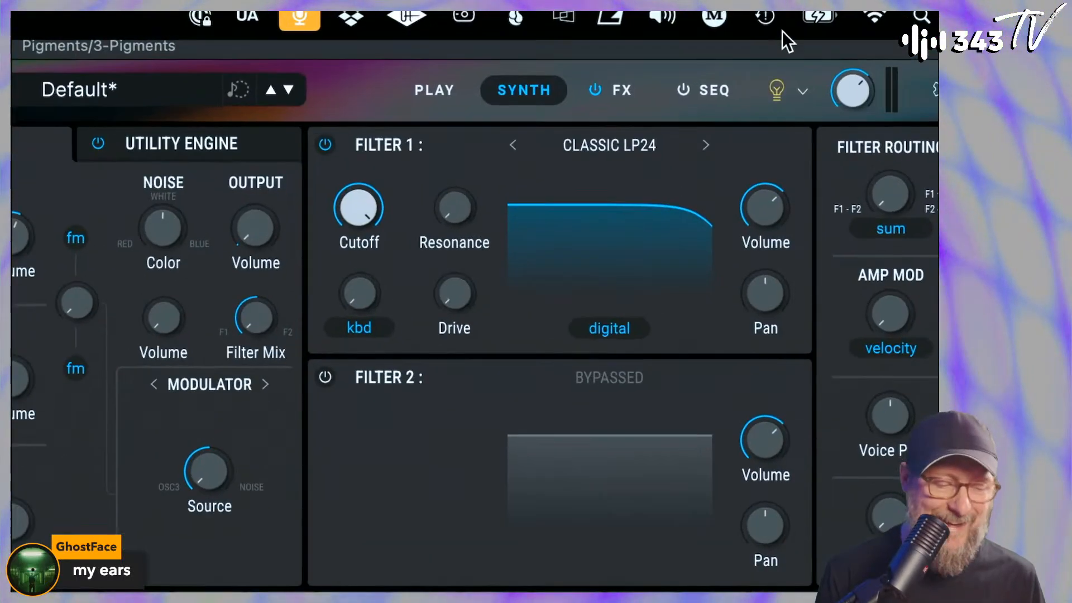
{"action": "left_click", "coordinate": [642, 146]}
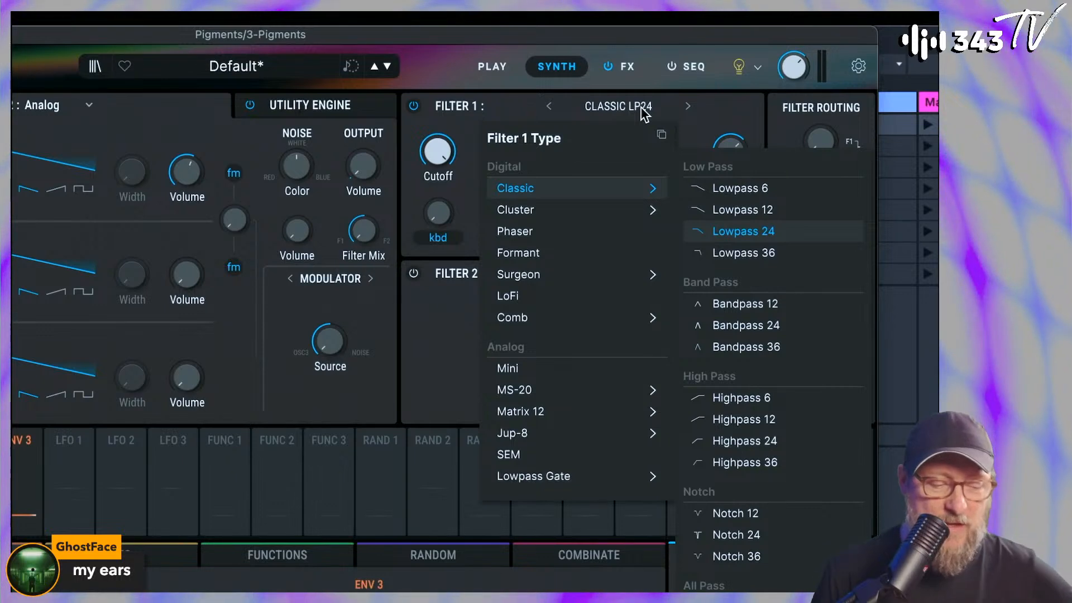
{"action": "mouse_move", "coordinate": [555, 511]}
{"action": "mouse_move", "coordinate": [570, 180]}
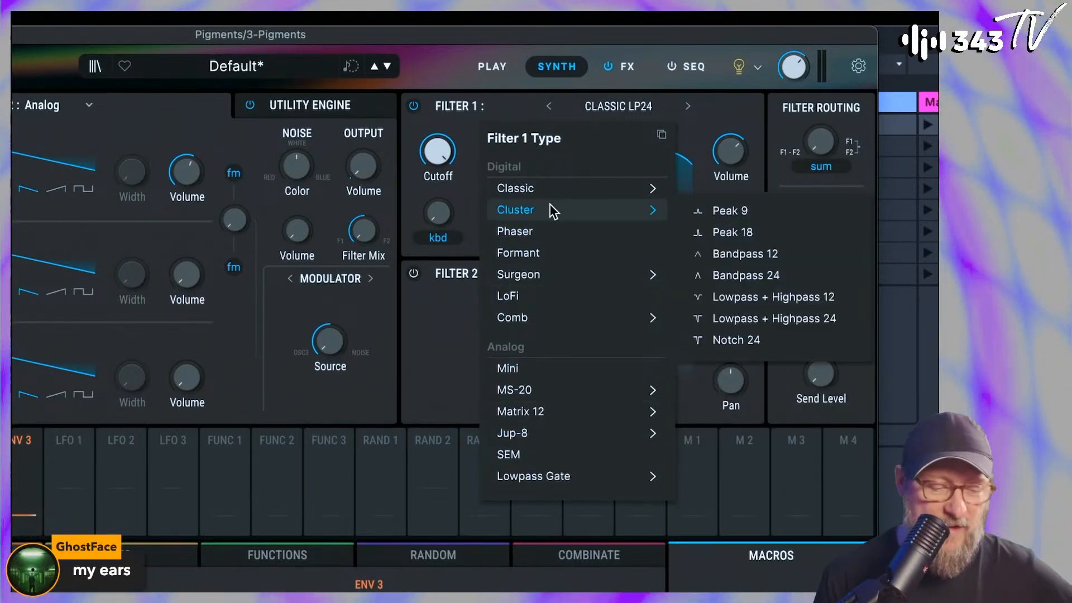
{"action": "mouse_move", "coordinate": [571, 209]}
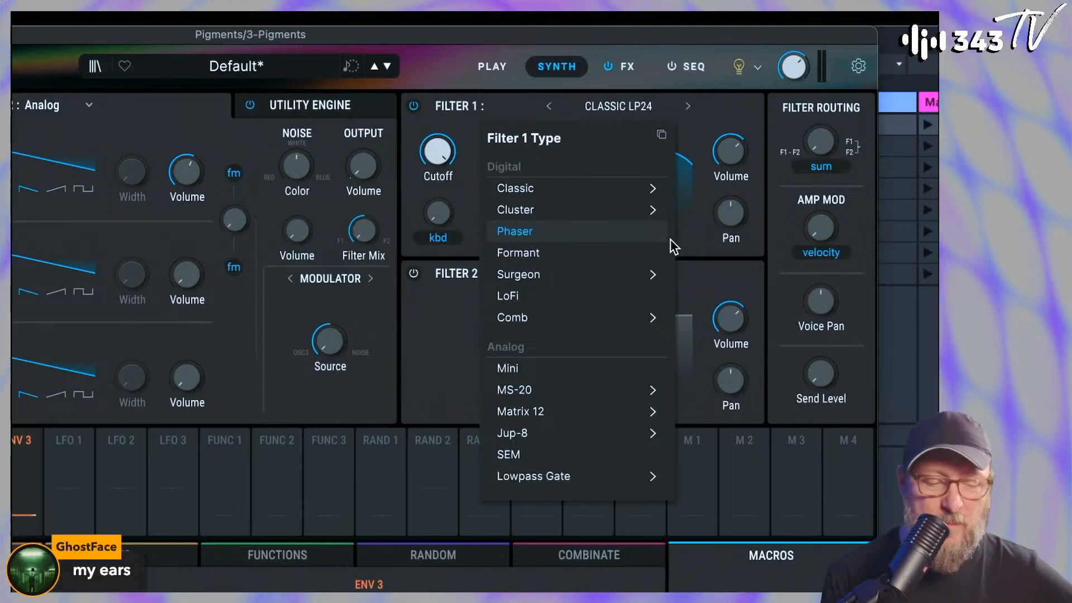
{"action": "mouse_move", "coordinate": [652, 211]}
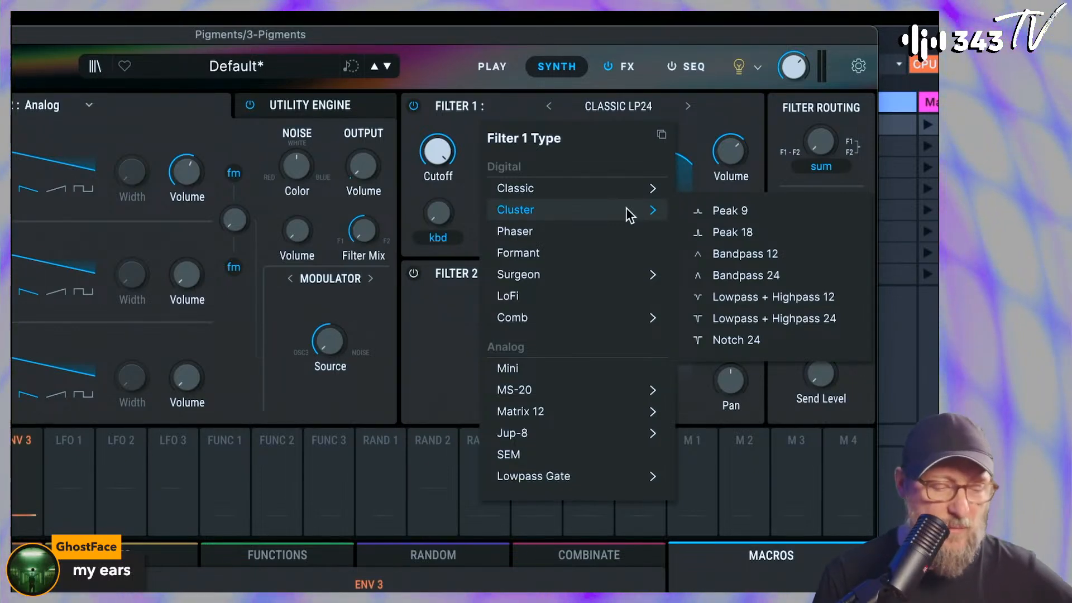
{"action": "mouse_move", "coordinate": [614, 188]}
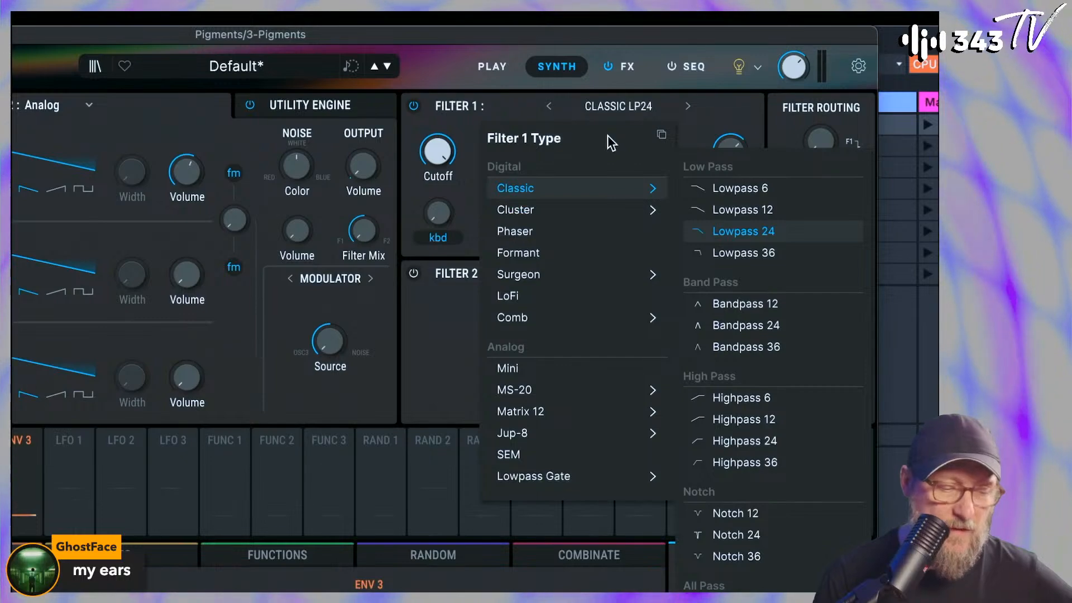
{"action": "left_click", "coordinate": [521, 107]}
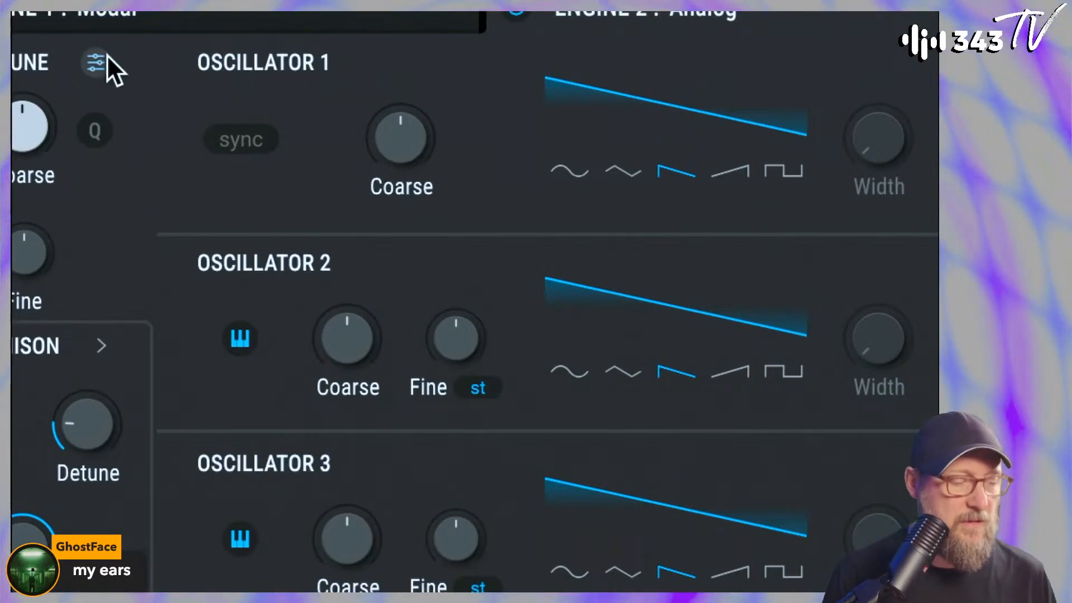
Set Engine 2's tuning Drift to 0.0 % and give Oscillator 1 a square waveform at a slightly lower volume
{"action": "left_click", "coordinate": [106, 58]}
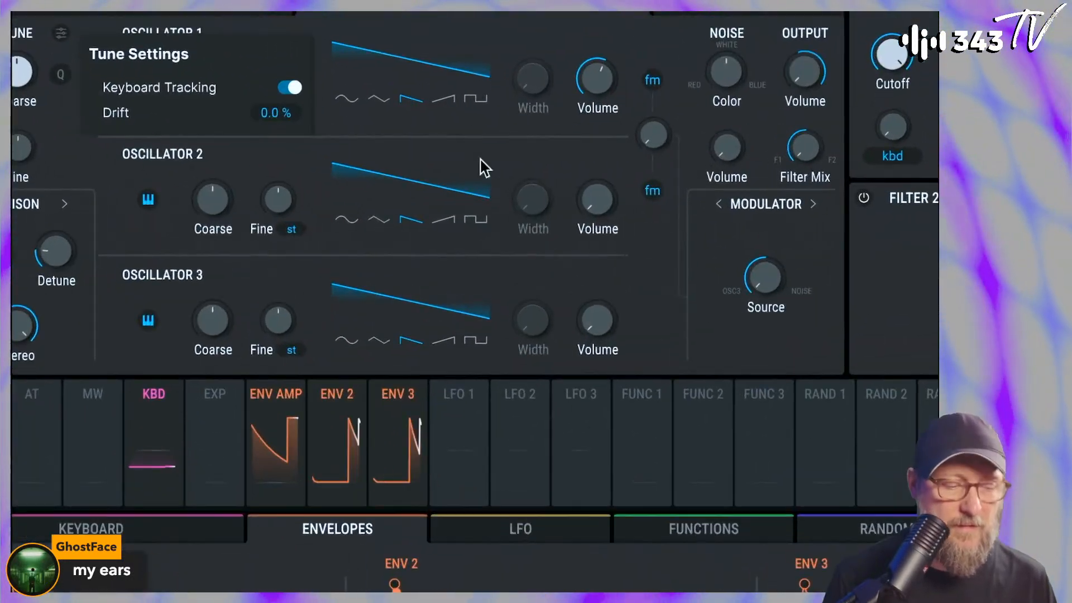
{"action": "left_click", "coordinate": [486, 110]}
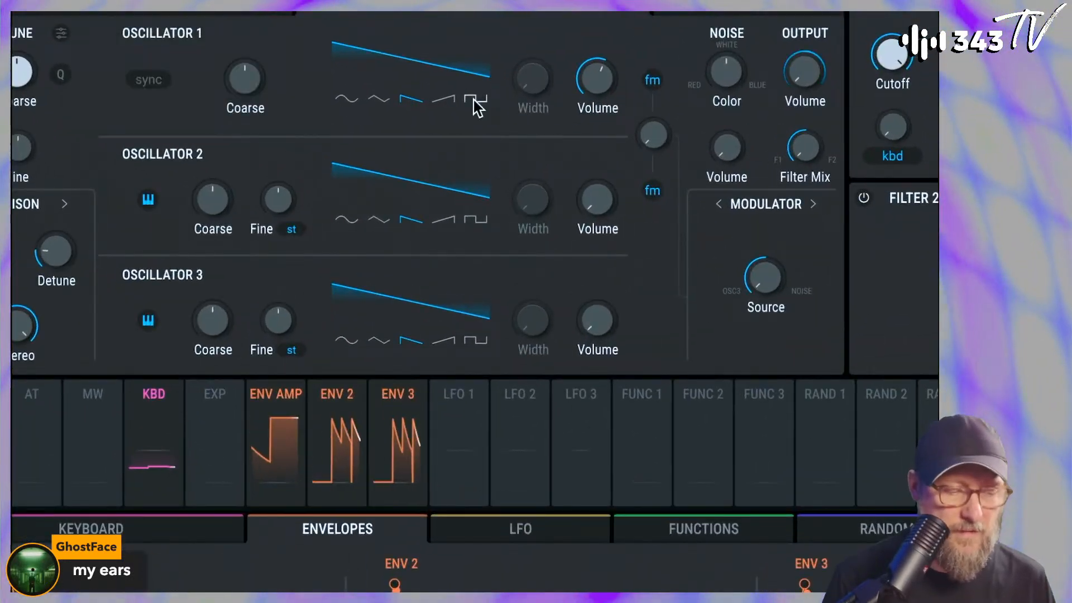
{"action": "left_click", "coordinate": [476, 100]}
{"action": "mouse_move", "coordinate": [606, 76]}
{"action": "left_mouse_down"}
{"action": "mouse_move", "coordinate": [606, 98]}
{"action": "mouse_move", "coordinate": [599, 89]}
{"action": "left_mouse_up"}
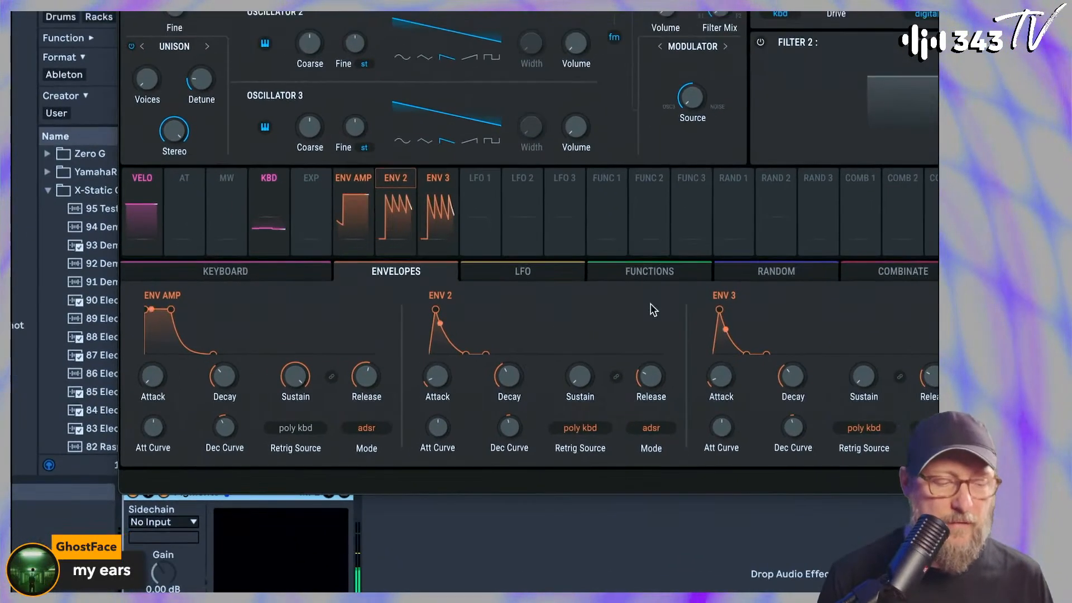
Shorten Envelope 3's Attack and fine-tune its Decay together with Engine 2's output volume
{"action": "left_click_drag", "start_coordinate": [729, 371], "coordinate": [731, 385]}
{"action": "mouse_move", "coordinate": [793, 376]}
{"action": "left_mouse_down"}
{"action": "mouse_move", "coordinate": [793, 389]}
{"action": "mouse_move", "coordinate": [793, 379]}
{"action": "left_mouse_up"}
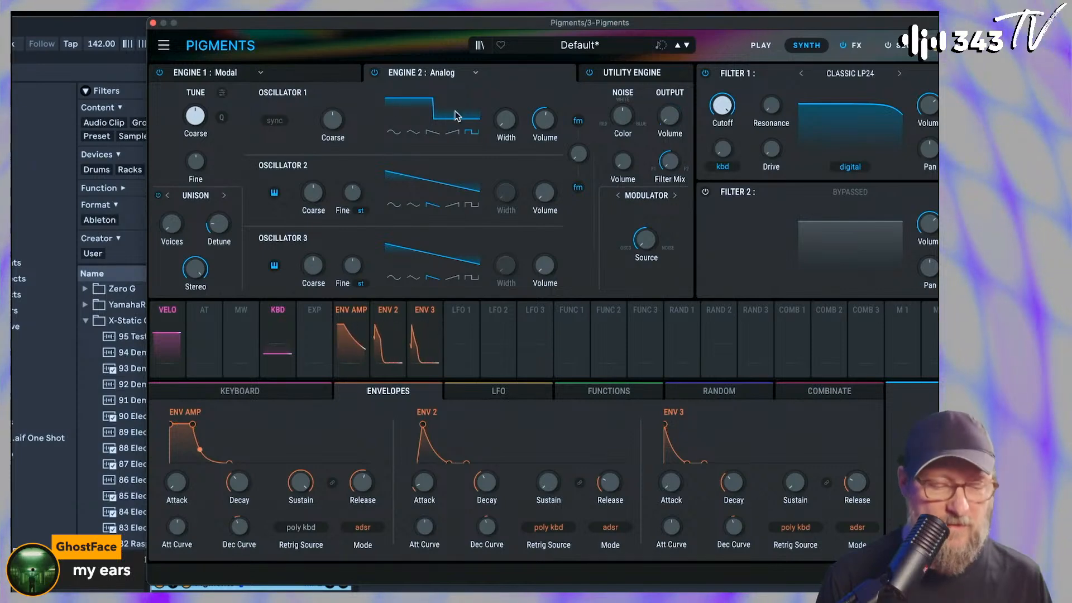
{"action": "mouse_move", "coordinate": [560, 110]}
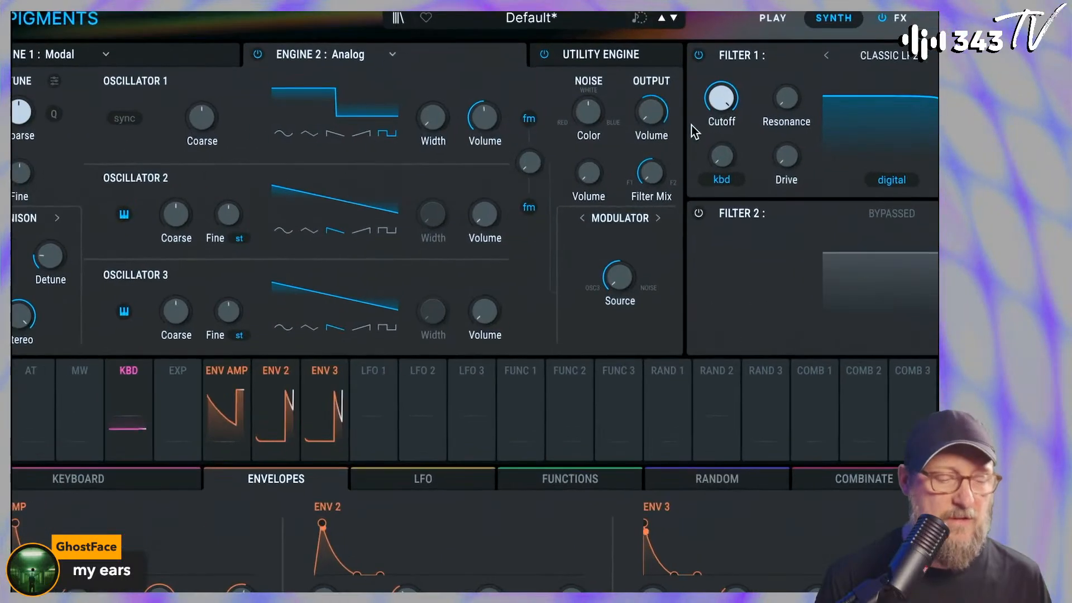
{"action": "left_click_drag", "start_coordinate": [670, 115], "coordinate": [629, 151]}
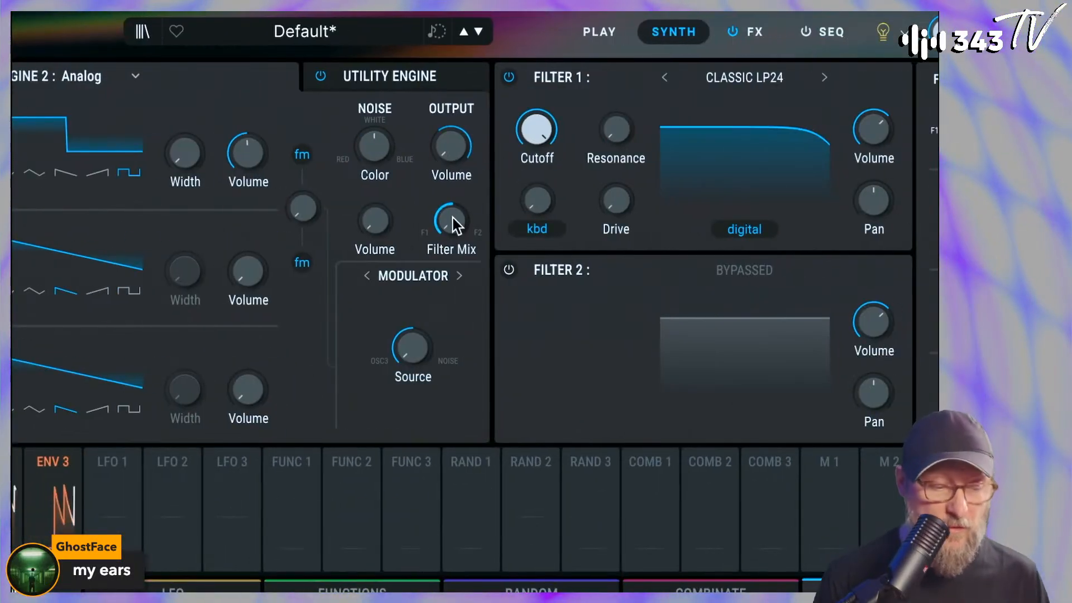
Route Engine 2 into Filter 2, switch that filter on and adjust its Cutoff
{"action": "left_click_drag", "start_coordinate": [452, 219], "coordinate": [453, 190]}
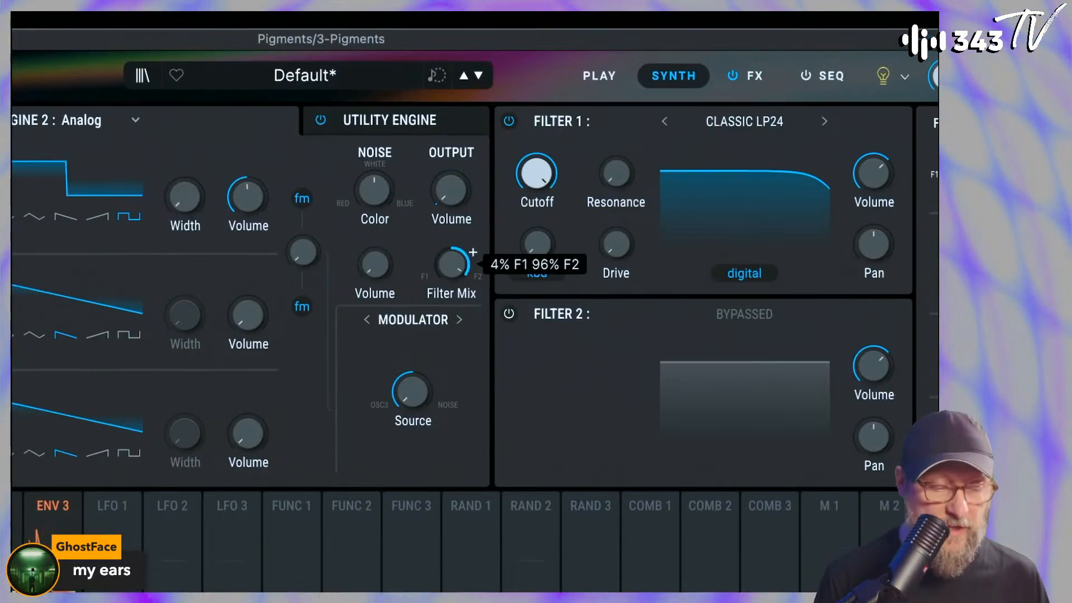
{"action": "left_click", "coordinate": [510, 314]}
{"action": "left_click_drag", "start_coordinate": [557, 372], "coordinate": [562, 350]}
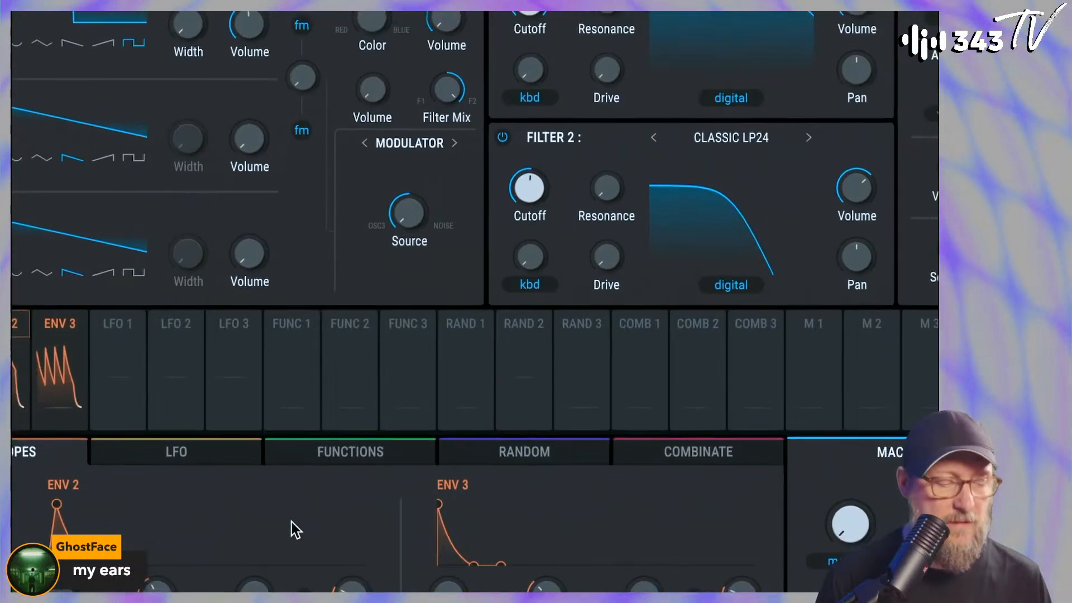
Modulate Filter 2's Cutoff with Envelope 3, tune the modulation amount and set the Cutoff to 379 Hz
{"action": "left_click_drag", "start_coordinate": [46, 554], "coordinate": [541, 365]}
{"action": "left_click_drag", "start_coordinate": [530, 241], "coordinate": [530, 230]}
{"action": "left_click_drag", "start_coordinate": [537, 187], "coordinate": [538, 192]}
{"action": "left_click_drag", "start_coordinate": [530, 241], "coordinate": [532, 243]}
{"action": "left_click_drag", "start_coordinate": [530, 187], "coordinate": [531, 189]}
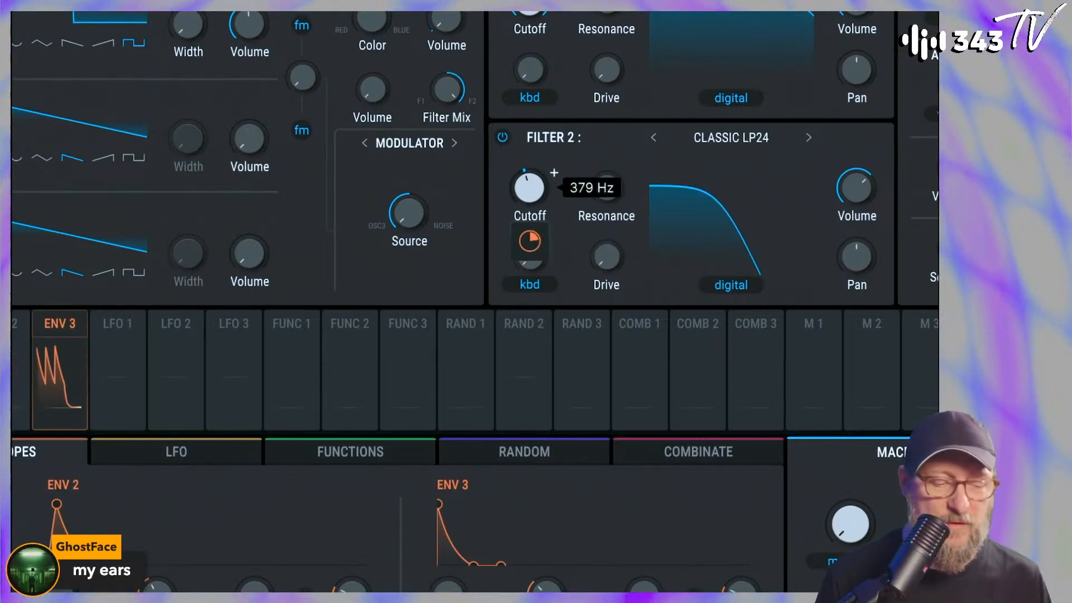
Fine-tune Envelope 3's modulation amount on Filter 2's Cutoff and adjust Engine 2's Unison Voices and Detune
{"action": "left_click_drag", "start_coordinate": [533, 238], "coordinate": [532, 234]}
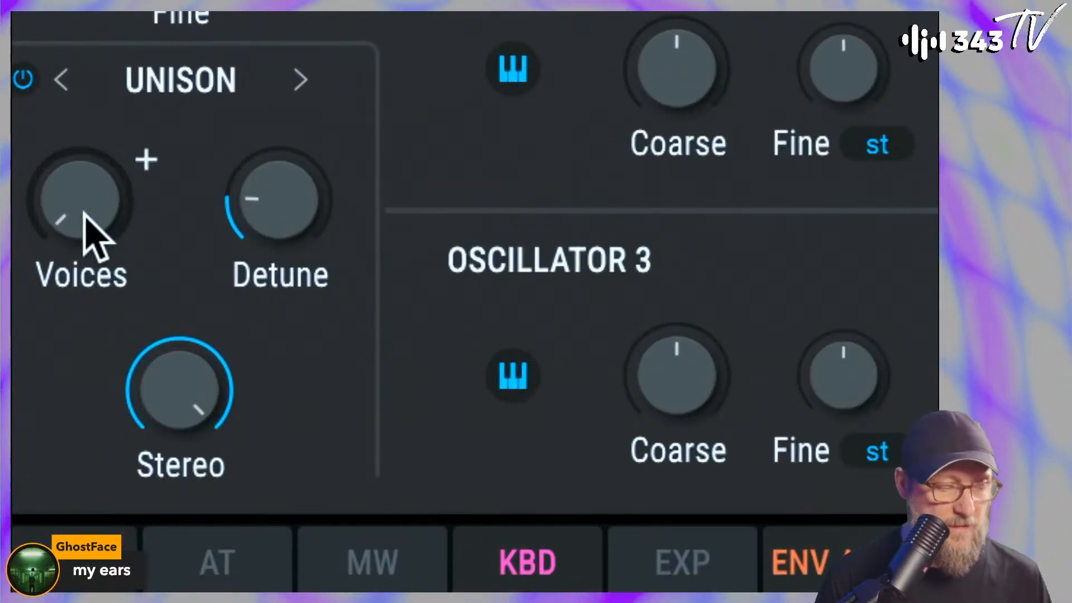
{"action": "left_click_drag", "start_coordinate": [242, 86], "coordinate": [242, 84]}
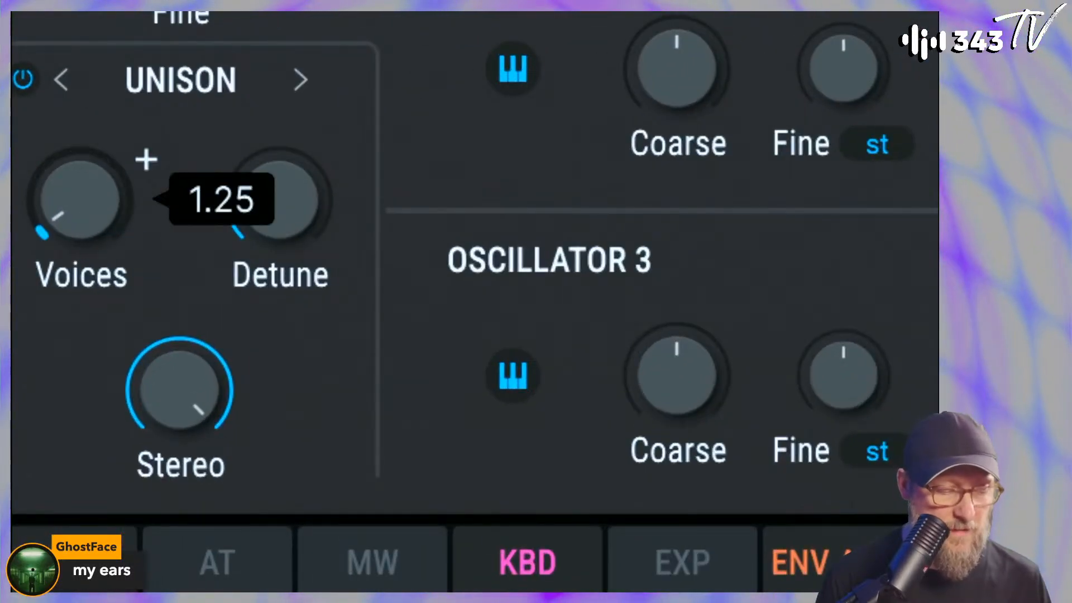
{"action": "left_click_drag", "start_coordinate": [91, 181], "coordinate": [91, 187]}
{"action": "left_click_drag", "start_coordinate": [224, 211], "coordinate": [223, 200]}
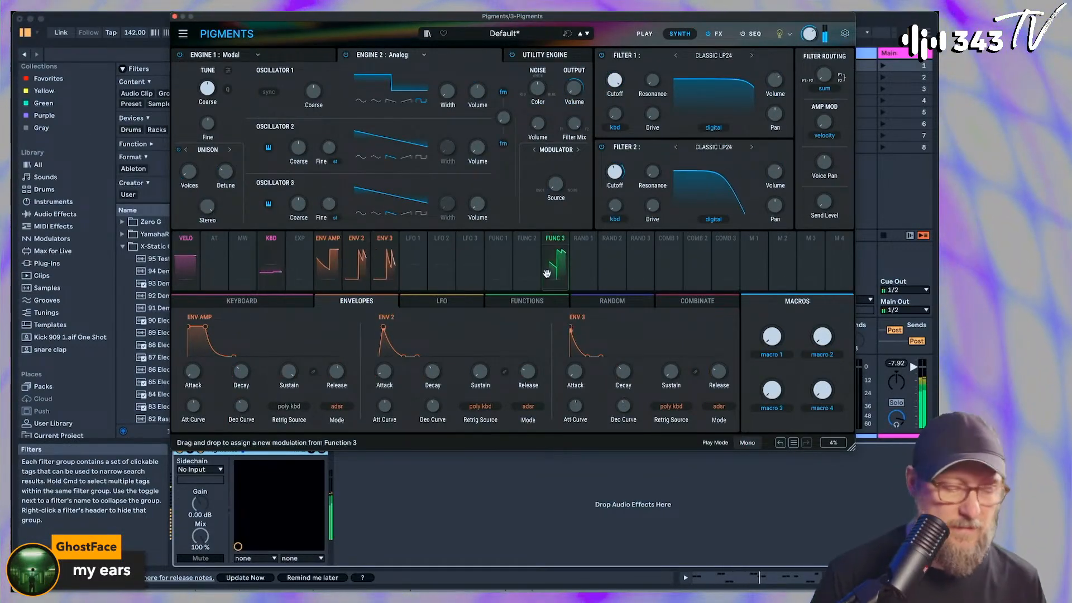
Return to the Modal engine and set the Filter Routing fully parallel (F1 // F2)
{"action": "left_click", "coordinate": [312, 60]}
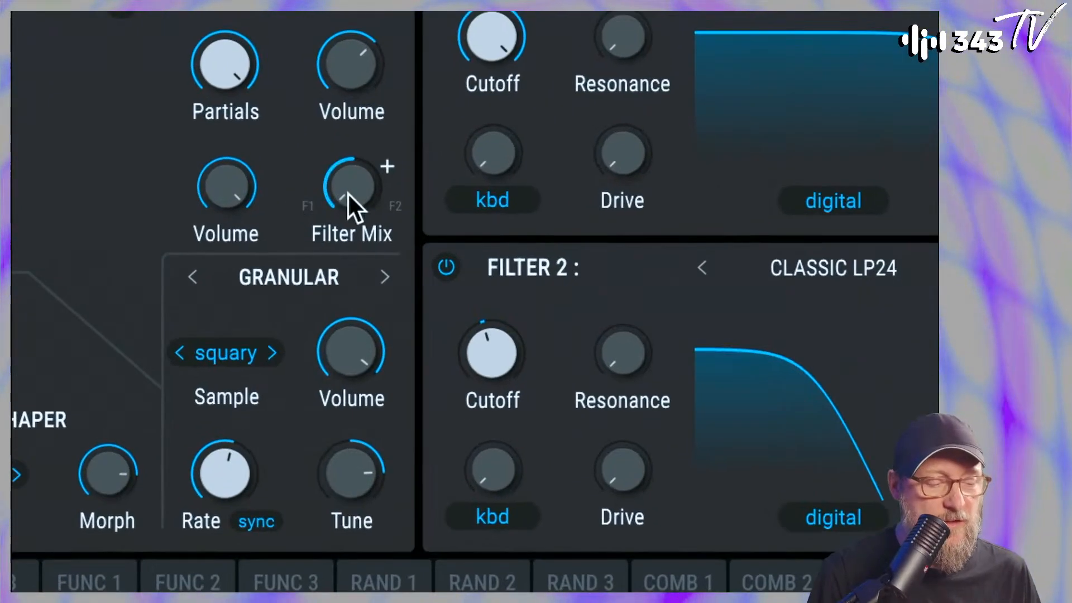
{"action": "mouse_move", "coordinate": [339, 189]}
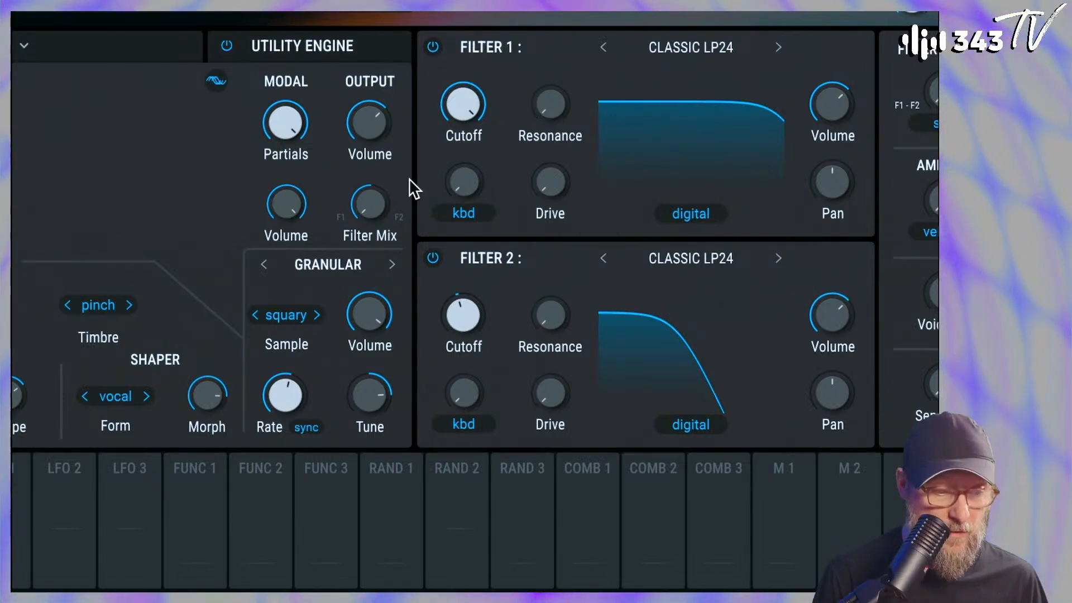
{"action": "mouse_move", "coordinate": [362, 213]}
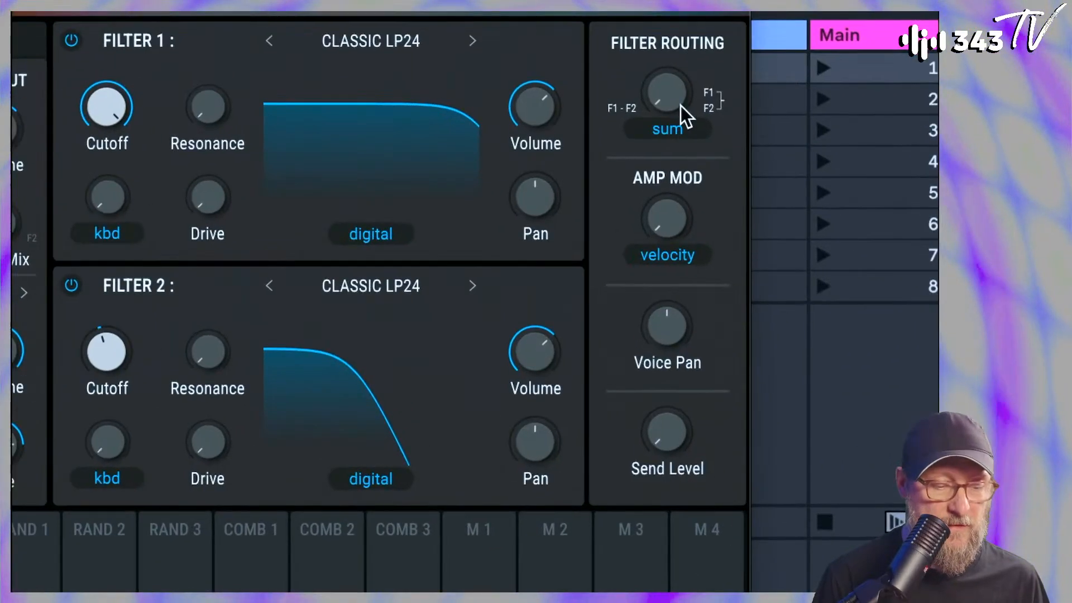
{"action": "left_click_drag", "start_coordinate": [667, 92], "coordinate": [668, 11]}
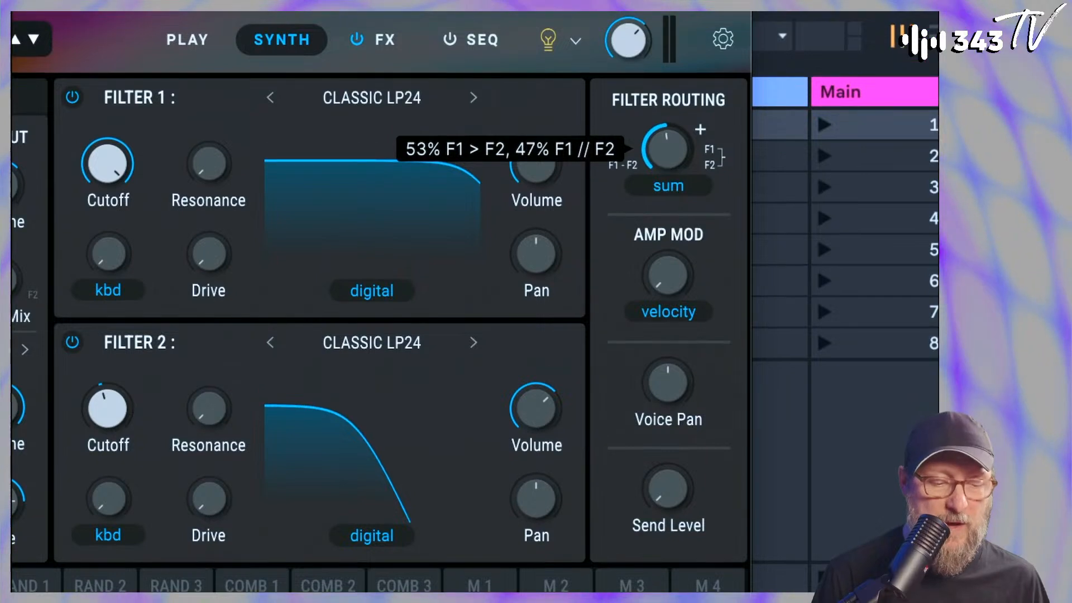
{"action": "left_click_drag", "start_coordinate": [668, 150], "coordinate": [668, 144]}
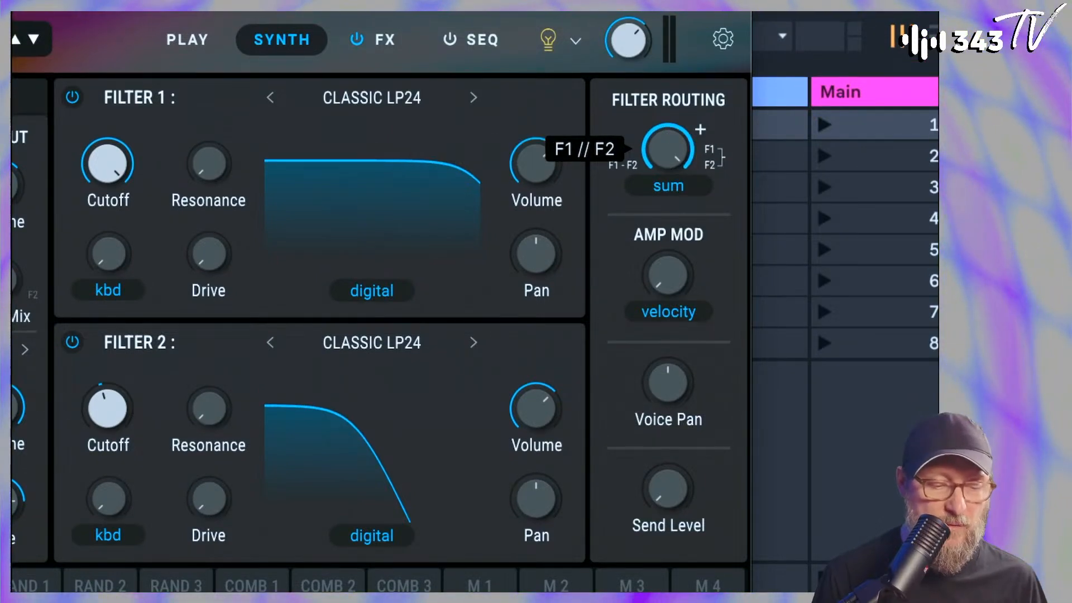
Try the Split filter routing mode and return it to Pre-FX Sum
{"action": "left_click", "coordinate": [669, 206]}
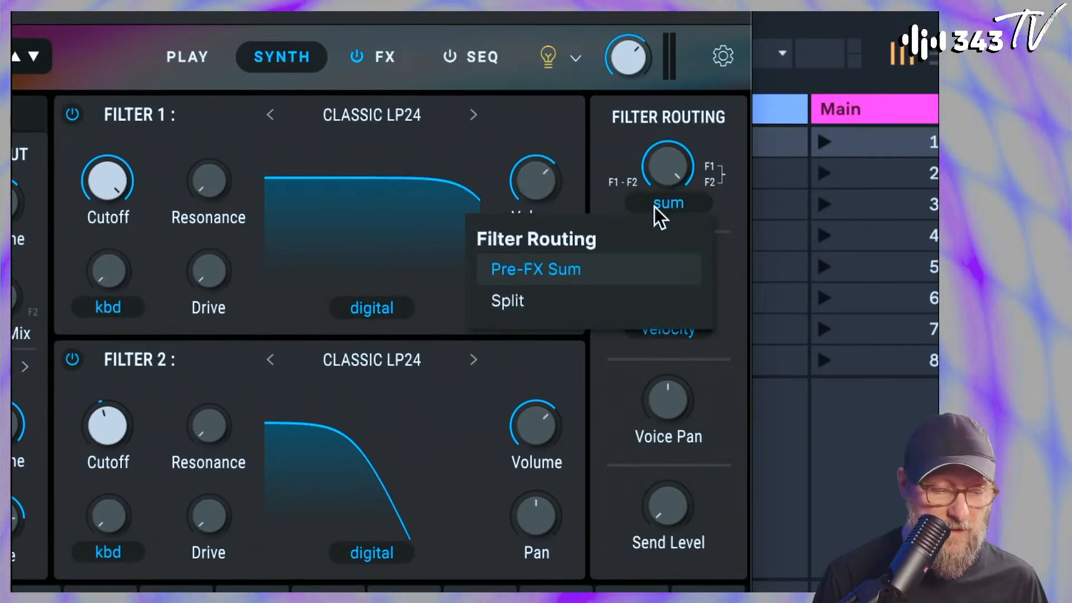
{"action": "left_click", "coordinate": [545, 309]}
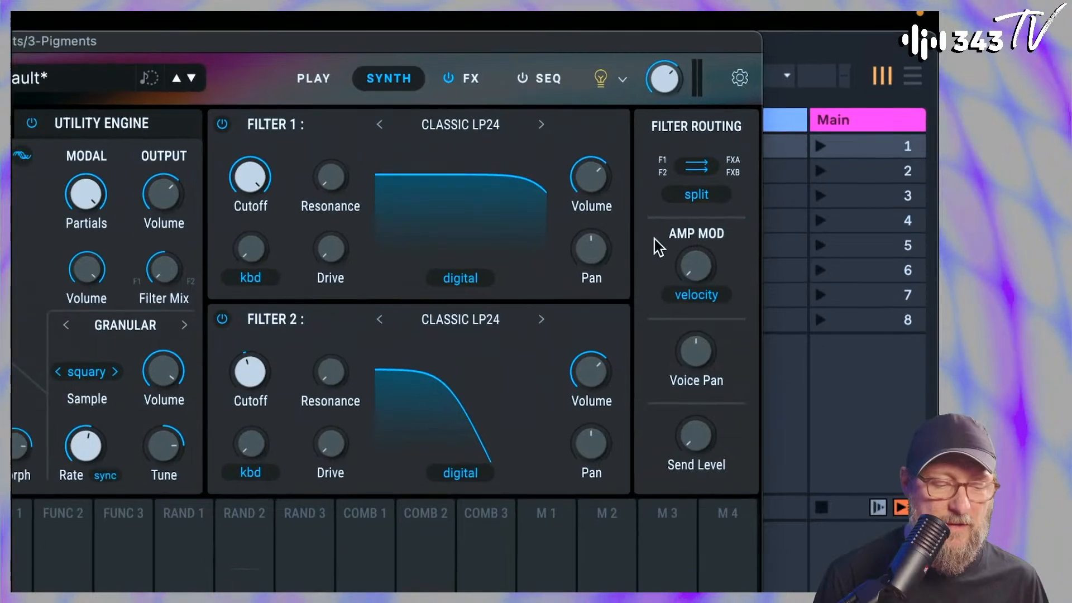
{"action": "left_click", "coordinate": [694, 196]}
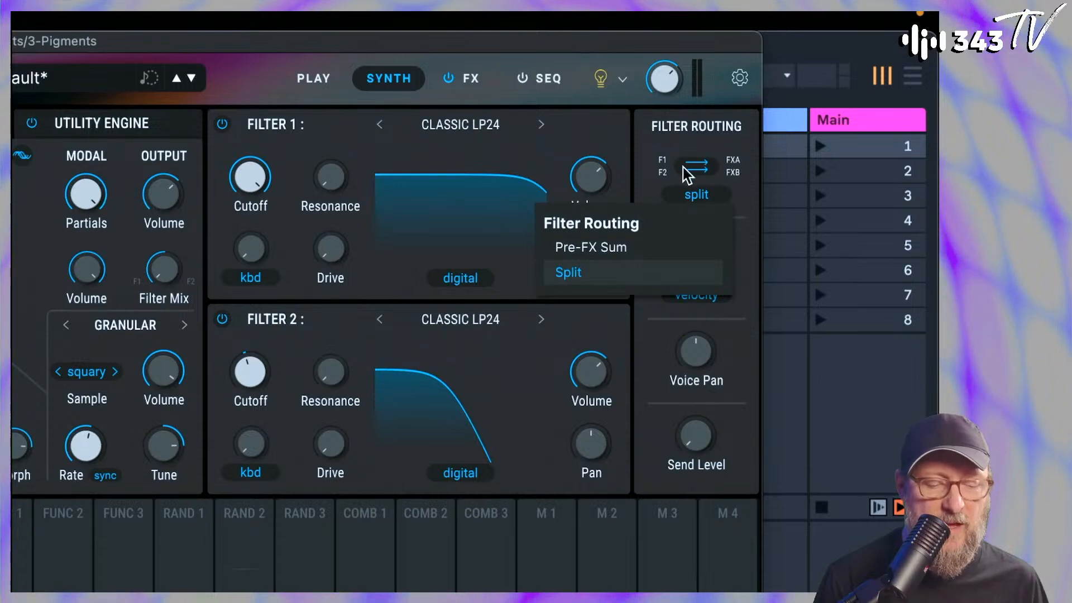
{"action": "left_click", "coordinate": [645, 260]}
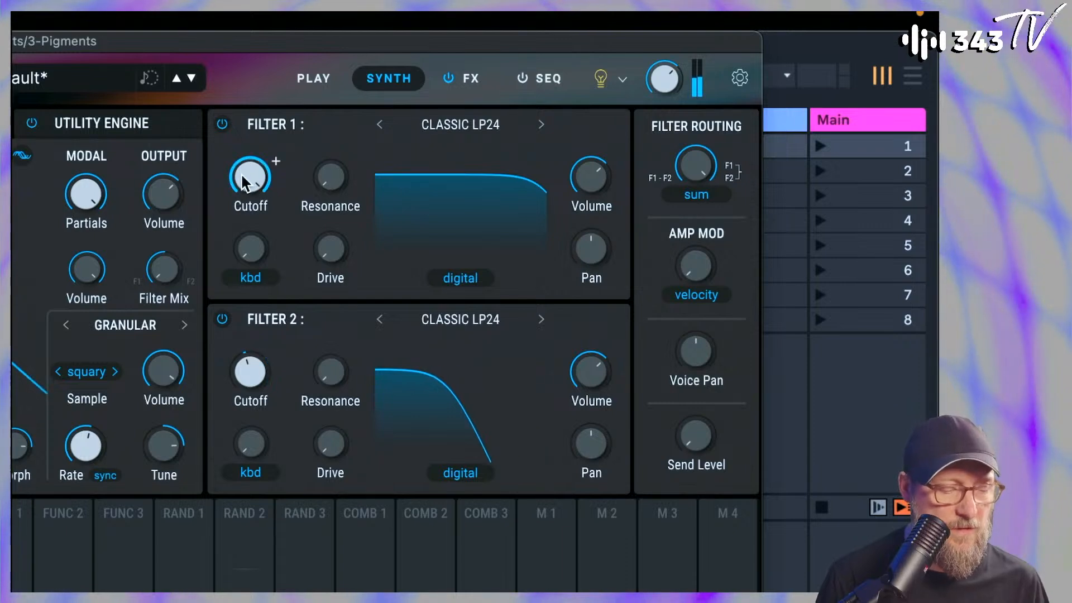
Compare the sound with Filter 2 bypassed and active, and set Filter 1's Drive to 32 %
{"action": "left_click", "coordinate": [222, 319]}
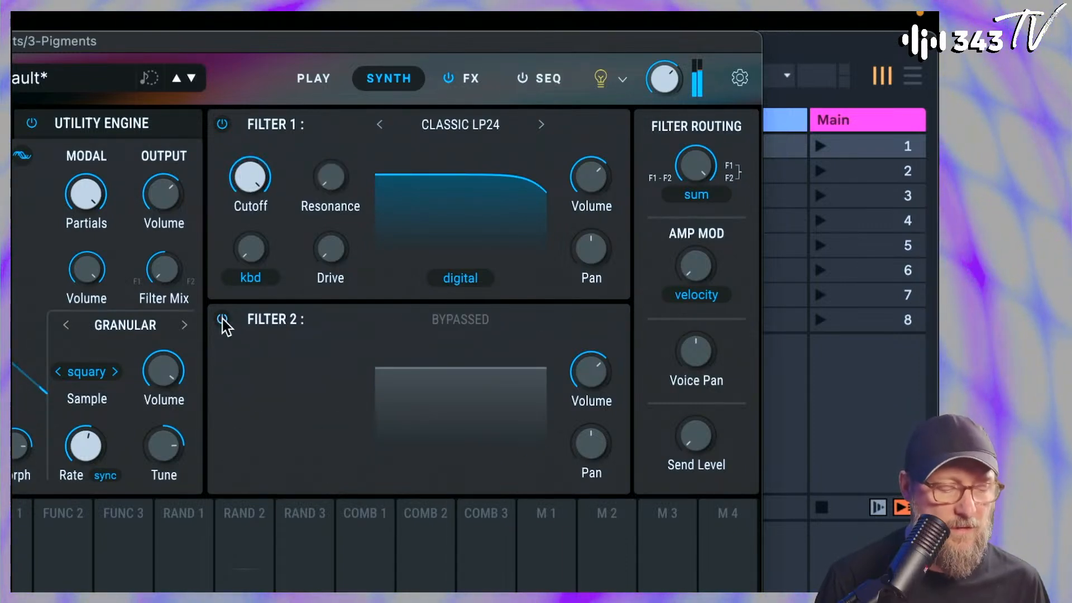
{"action": "left_click", "coordinate": [222, 320]}
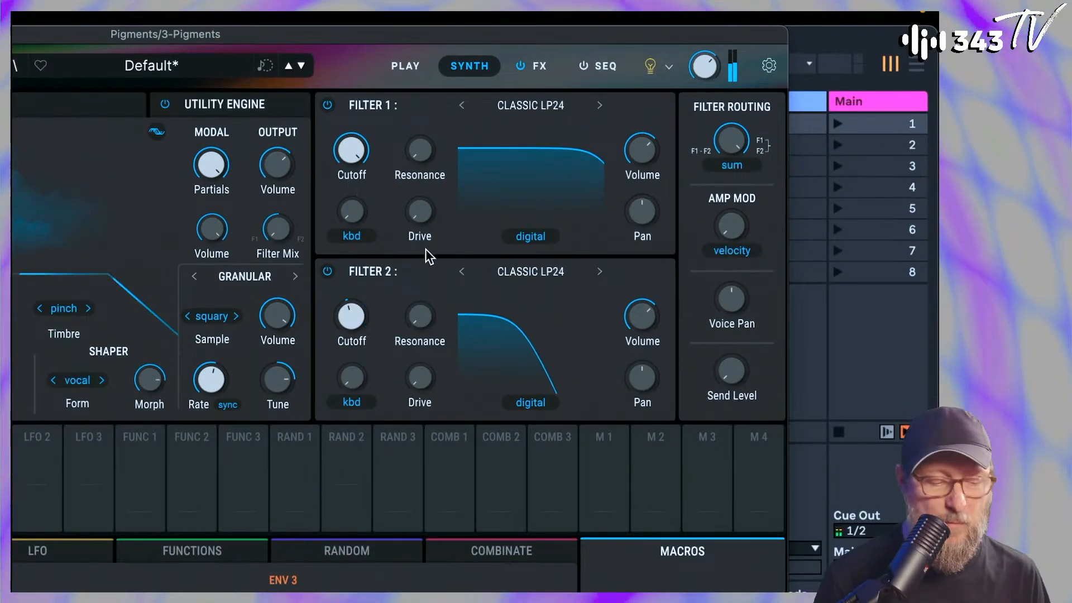
{"action": "left_click_drag", "start_coordinate": [331, 249], "coordinate": [331, 226]}
{"action": "mouse_move", "coordinate": [438, 201]}
{"action": "left_mouse_down"}
{"action": "mouse_move", "coordinate": [438, 192]}
{"action": "mouse_move", "coordinate": [438, 202]}
{"action": "left_mouse_up"}
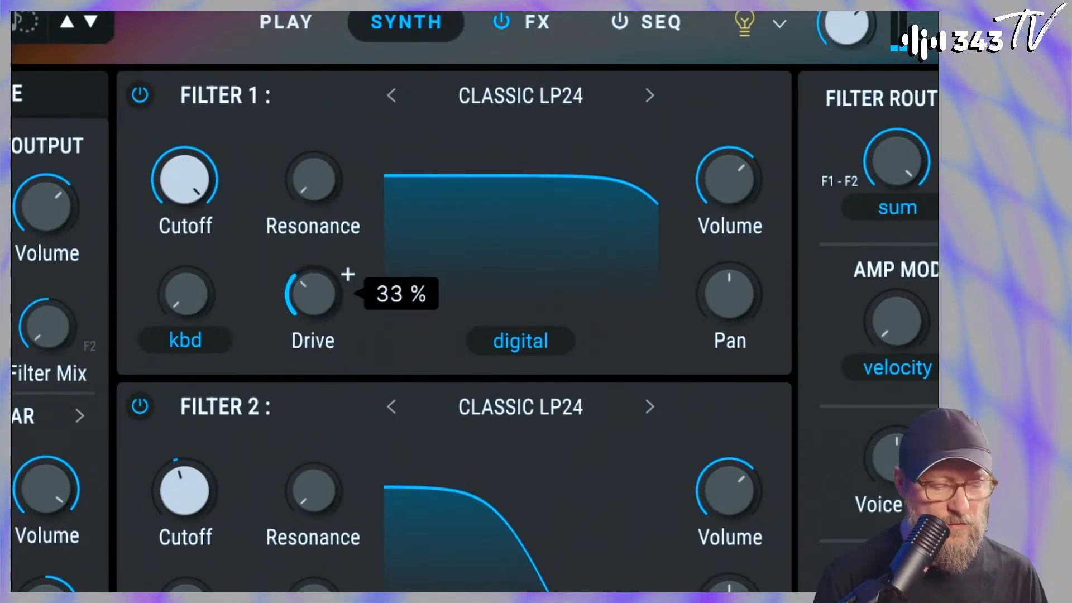
{"action": "left_click", "coordinate": [535, 102]}
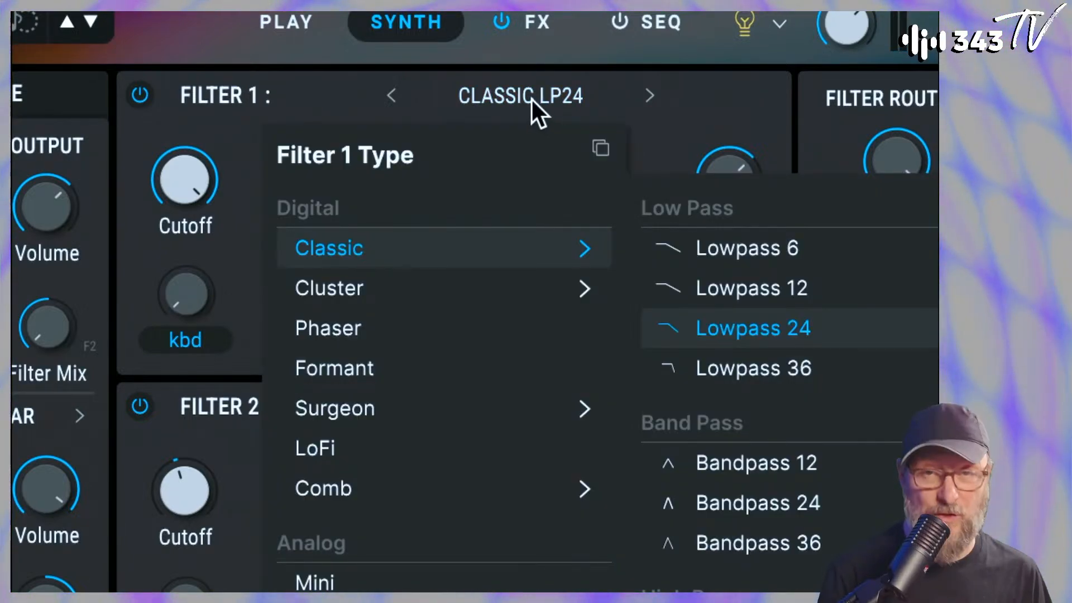
{"action": "left_click", "coordinate": [304, 82]}
{"action": "left_click_drag", "start_coordinate": [316, 293], "coordinate": [335, 318]}
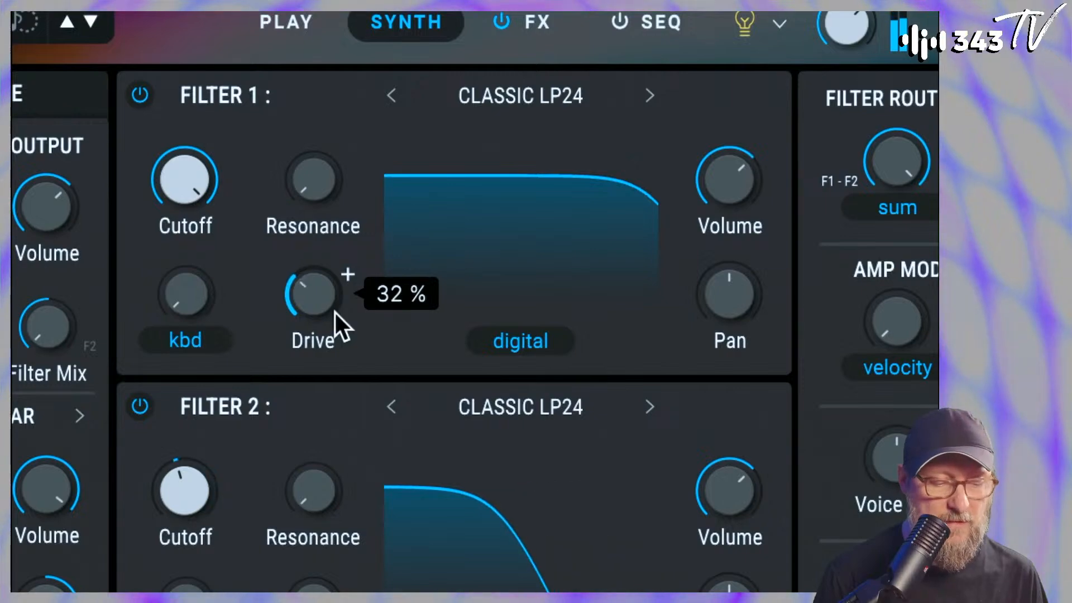
Add Drive to Filter 2 with Filter 1 turned down, and bring Filter 1's Volume up to about 2.98 dB
{"action": "left_click_drag", "start_coordinate": [726, 179], "coordinate": [727, 235]}
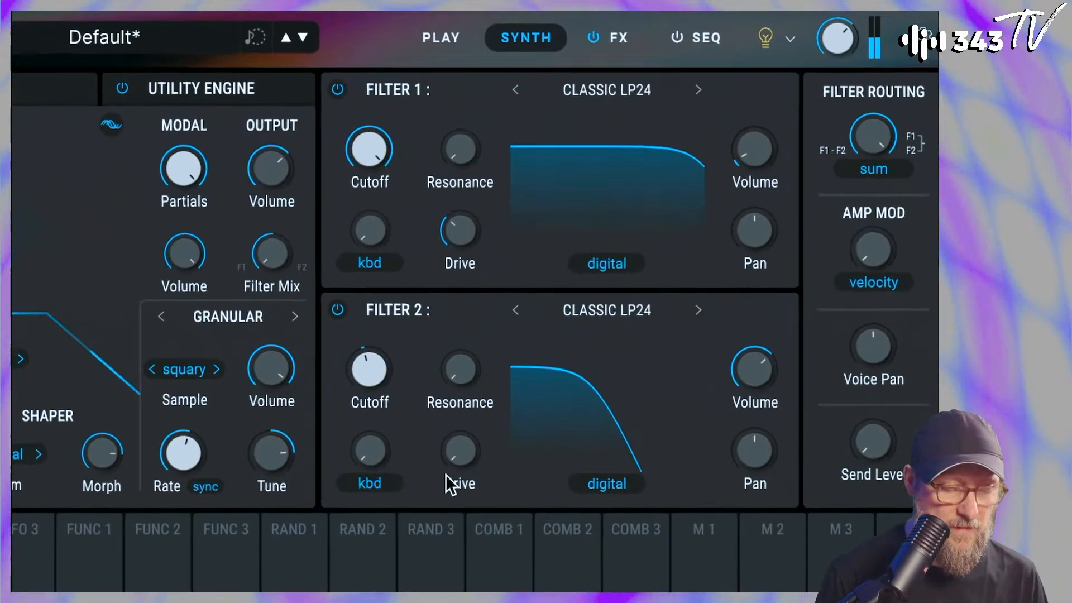
{"action": "left_click_drag", "start_coordinate": [460, 448], "coordinate": [460, 421]}
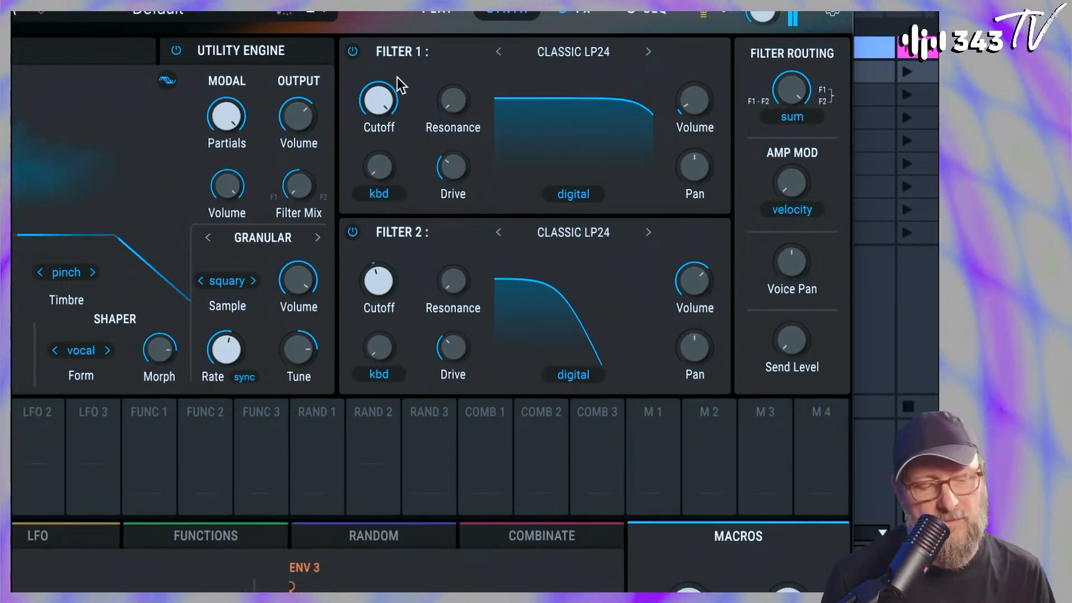
{"action": "left_click_drag", "start_coordinate": [694, 100], "coordinate": [695, 76]}
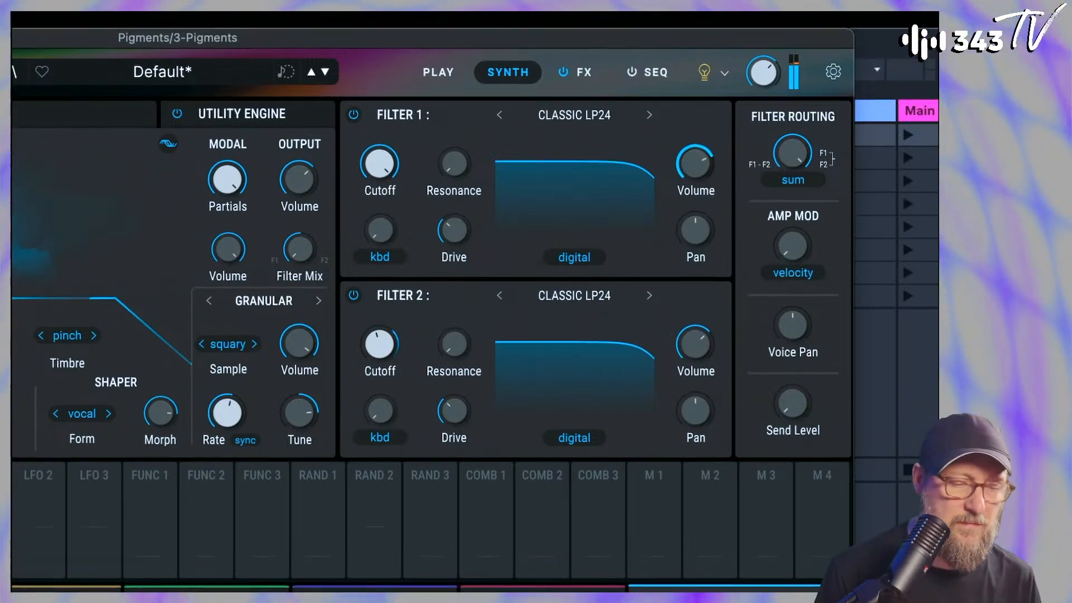
{"action": "mouse_move", "coordinate": [761, 79]}
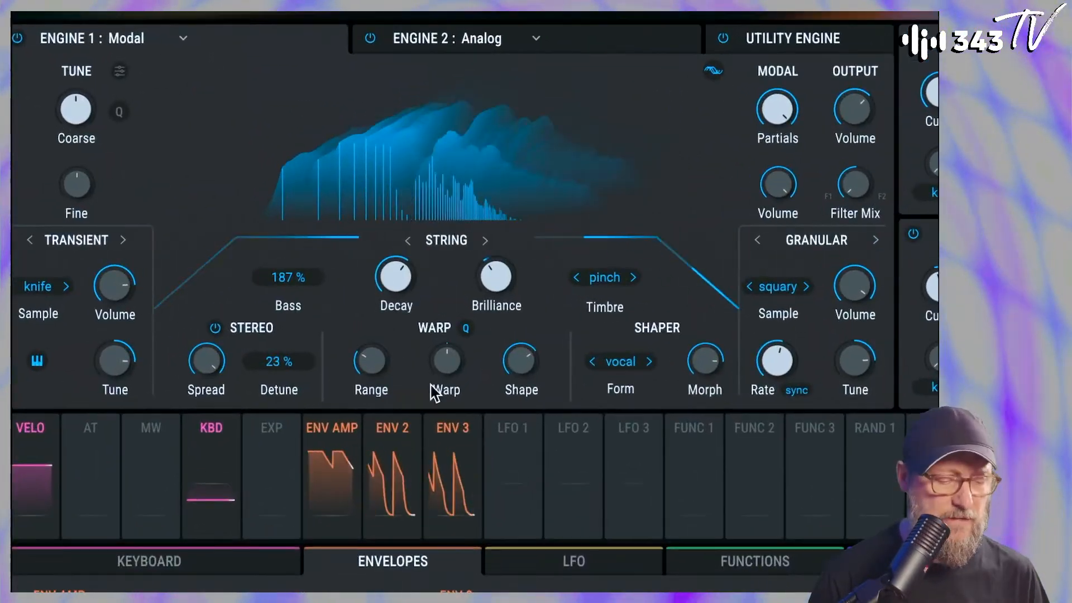
Experiment with the Modal engine's Warp controls and adjust its Stereo Spread
{"action": "left_click_drag", "start_coordinate": [435, 332], "coordinate": [435, 325]}
{"action": "mouse_move", "coordinate": [448, 360]}
{"action": "left_mouse_down"}
{"action": "mouse_move", "coordinate": [447, 350]}
{"action": "mouse_move", "coordinate": [447, 375]}
{"action": "left_mouse_up"}
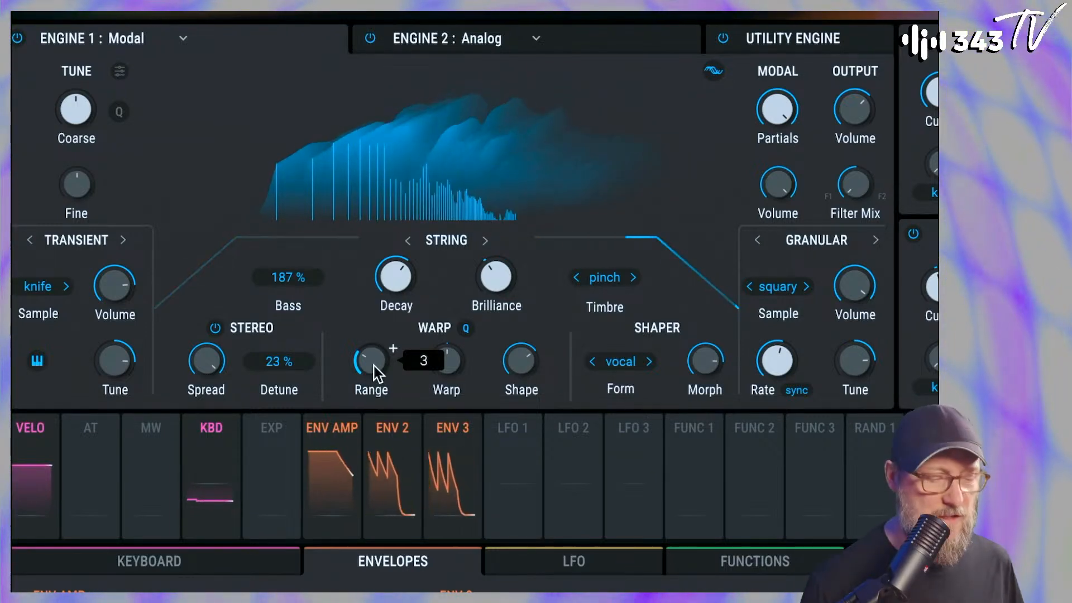
{"action": "mouse_move", "coordinate": [211, 352]}
{"action": "left_mouse_down"}
{"action": "mouse_move", "coordinate": [227, 345]}
{"action": "mouse_move", "coordinate": [207, 366]}
{"action": "left_mouse_up"}
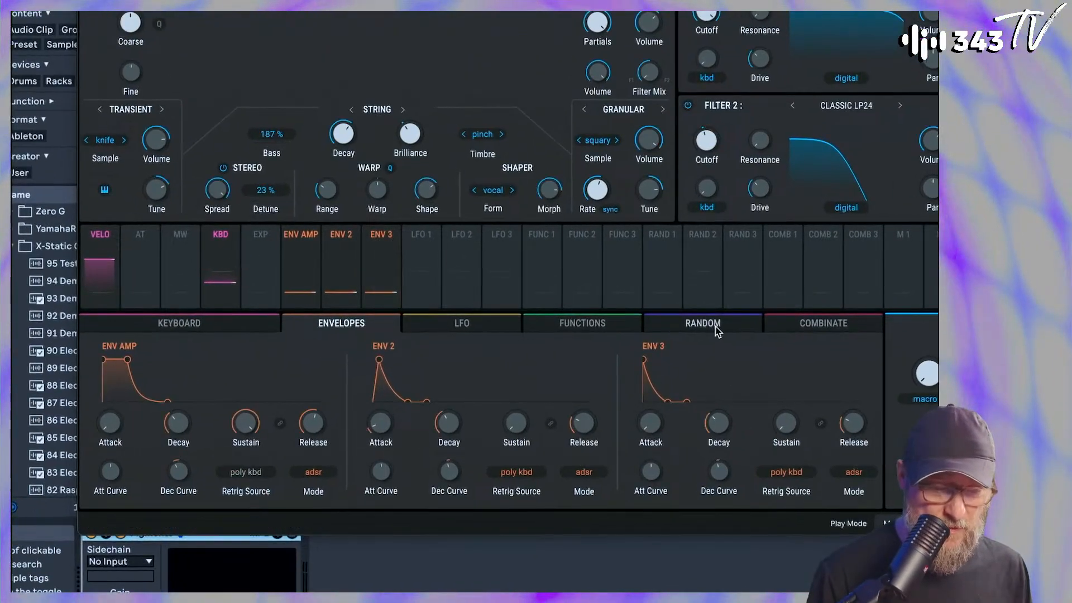
Modulate the Modal engine's Transient Tune with Random 2, adjusting the Tune and setting the modulation amount to 0.11
{"action": "left_click", "coordinate": [703, 324]}
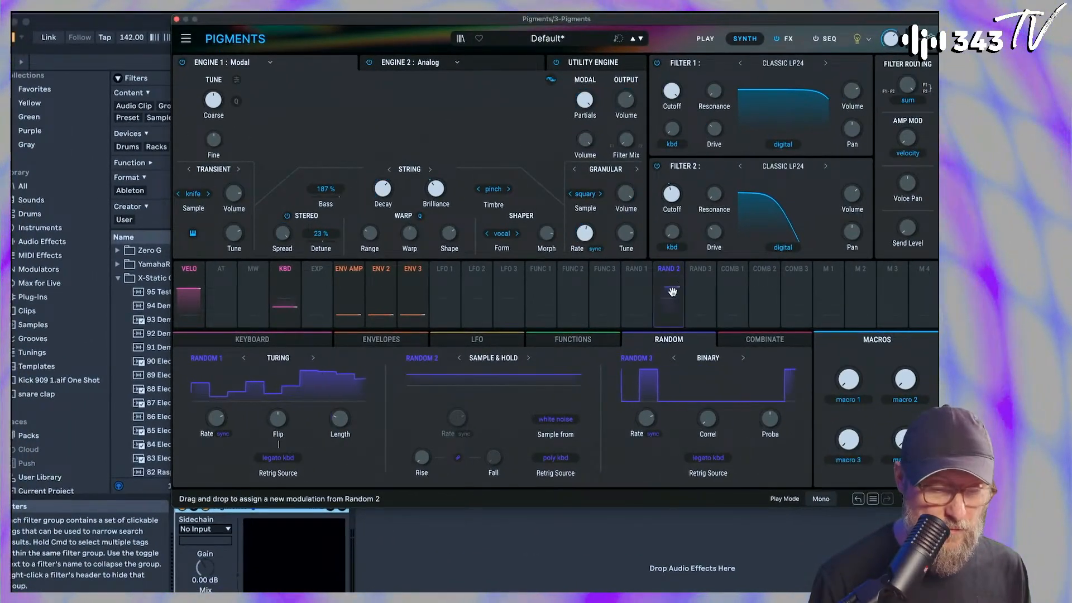
{"action": "left_click_drag", "start_coordinate": [672, 294], "coordinate": [237, 269]}
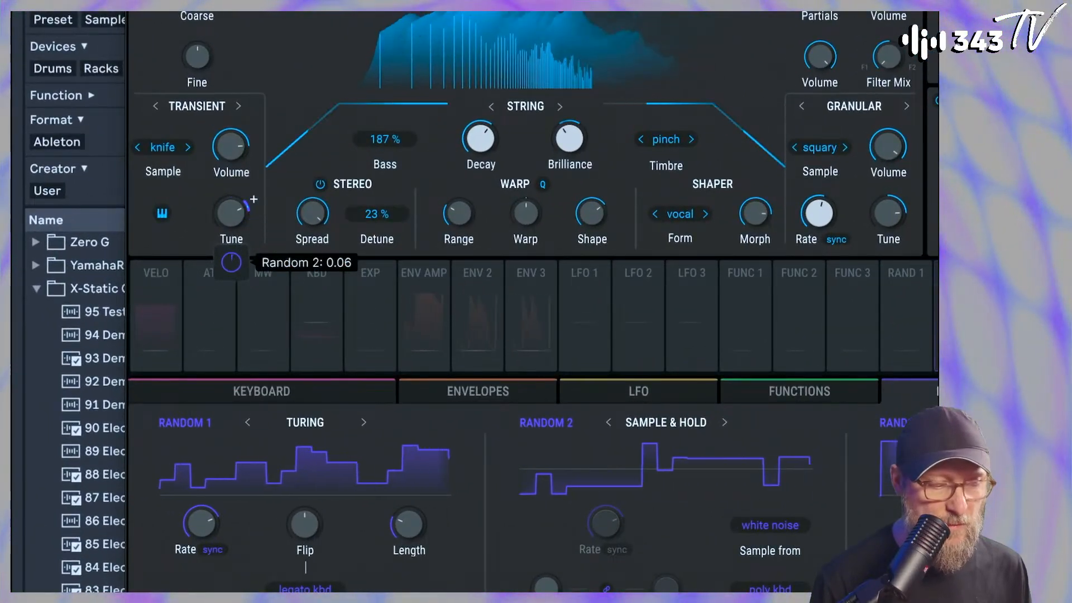
{"action": "left_click_drag", "start_coordinate": [232, 215], "coordinate": [233, 205]}
{"action": "mouse_move", "coordinate": [232, 262]}
{"action": "left_mouse_down"}
{"action": "mouse_move", "coordinate": [231, 252]}
{"action": "mouse_move", "coordinate": [235, 263]}
{"action": "left_mouse_up"}
{"action": "left_click_drag", "start_coordinate": [233, 223], "coordinate": [233, 219]}
{"action": "left_click_drag", "start_coordinate": [231, 263], "coordinate": [231, 269]}
{"action": "left_click_drag", "start_coordinate": [231, 222], "coordinate": [231, 218]}
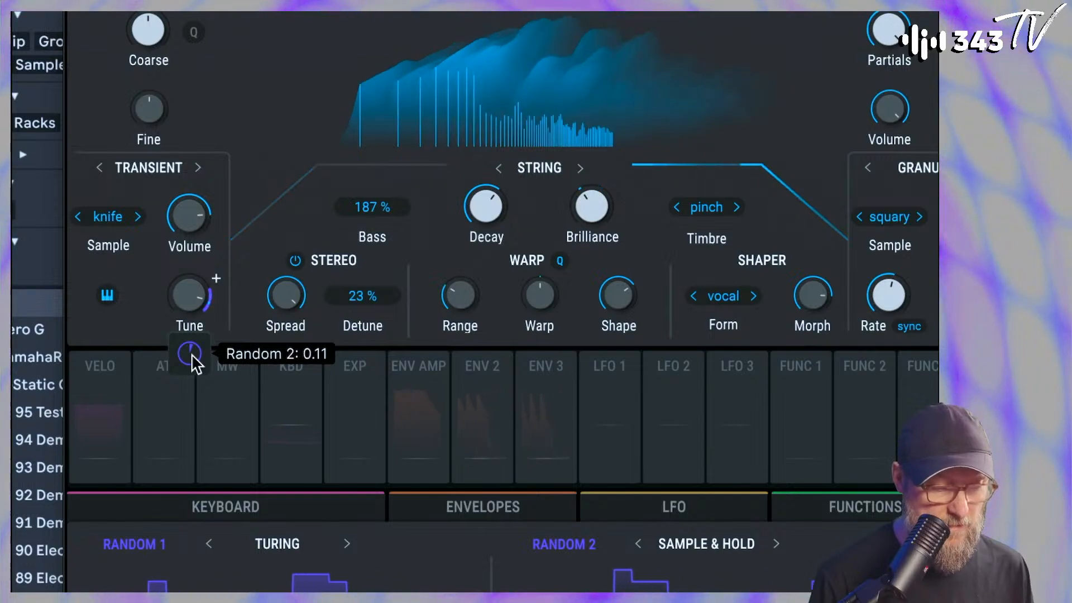
{"action": "left_click_drag", "start_coordinate": [192, 355], "coordinate": [192, 342]}
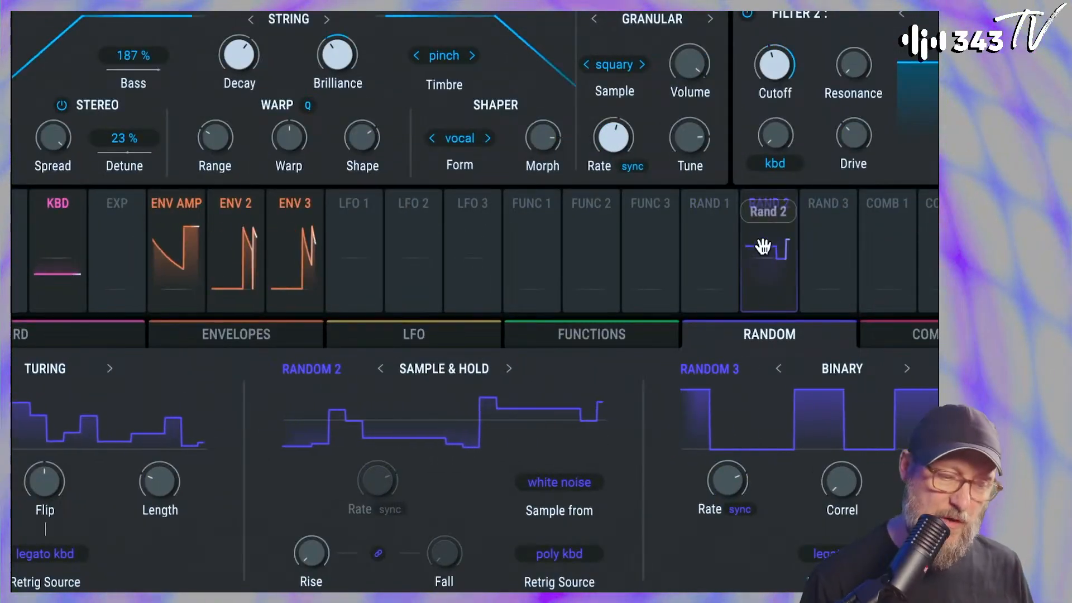
Modulate the Modal engine's Warp amount with Random 2 at a modulation amount of 0.20
{"action": "left_click_drag", "start_coordinate": [762, 246], "coordinate": [292, 189]}
{"action": "mouse_move", "coordinate": [290, 189]}
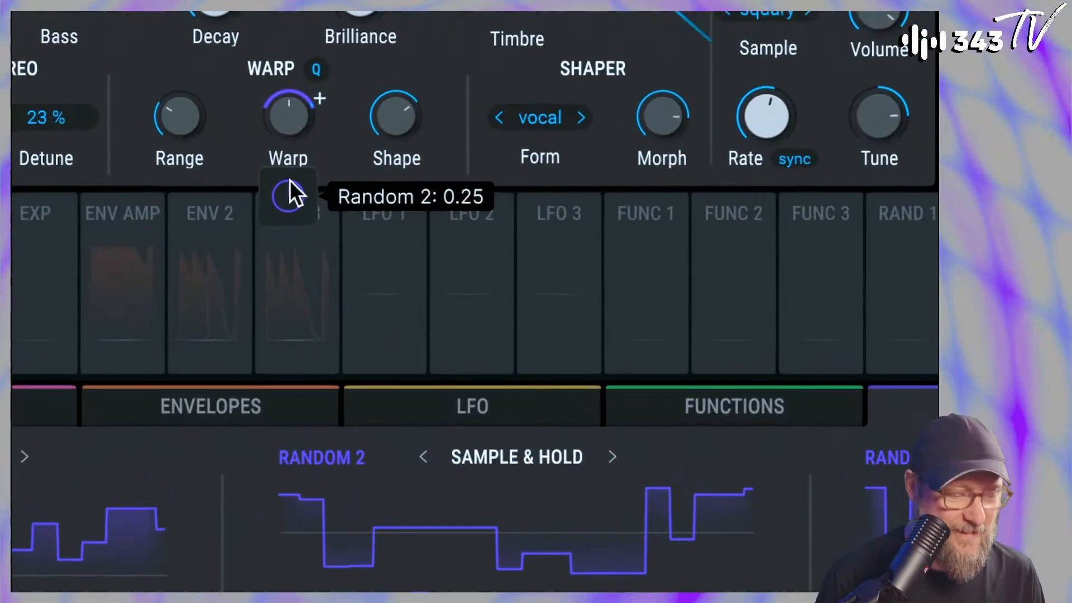
{"action": "left_click_drag", "start_coordinate": [290, 180], "coordinate": [294, 199]}
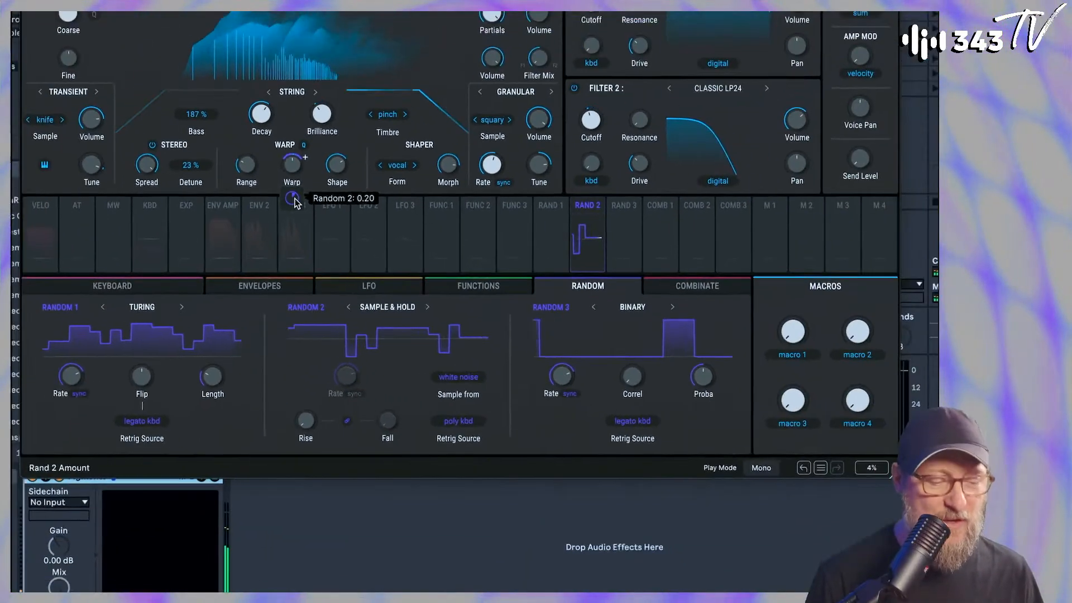
Display Random 2's modulation routings and side-chain its Warp amount modulation to Macro 1
{"action": "left_click", "coordinate": [597, 207]}
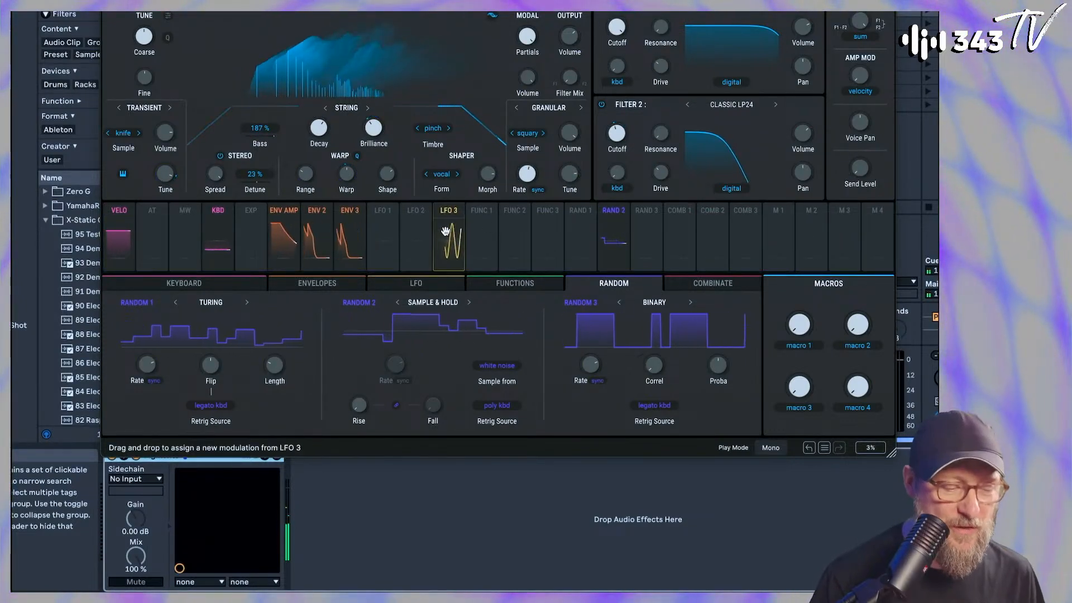
{"action": "left_click", "coordinate": [593, 220]}
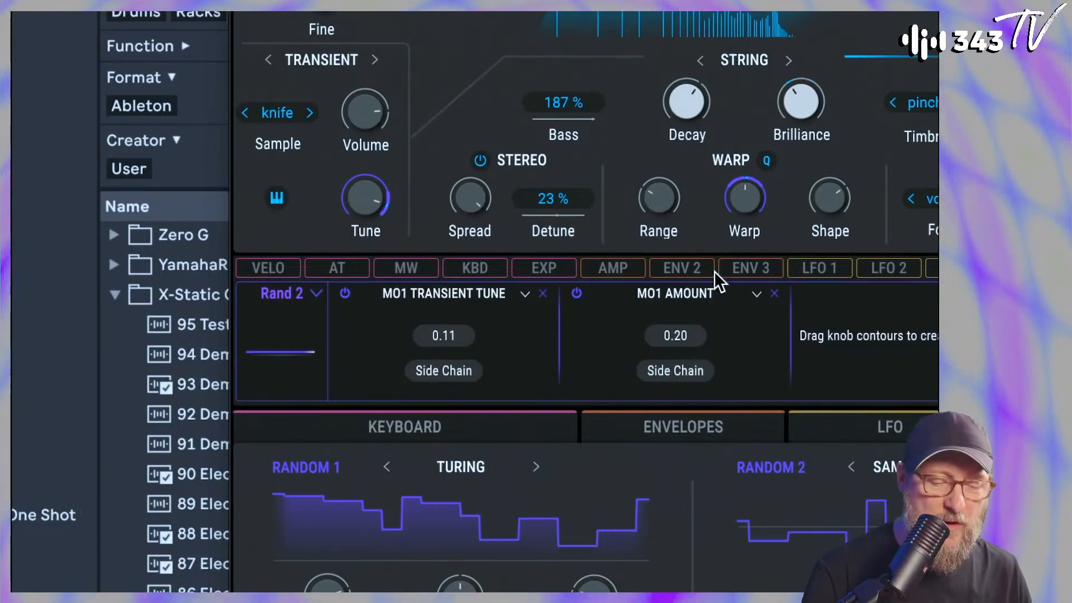
{"action": "mouse_move", "coordinate": [753, 201]}
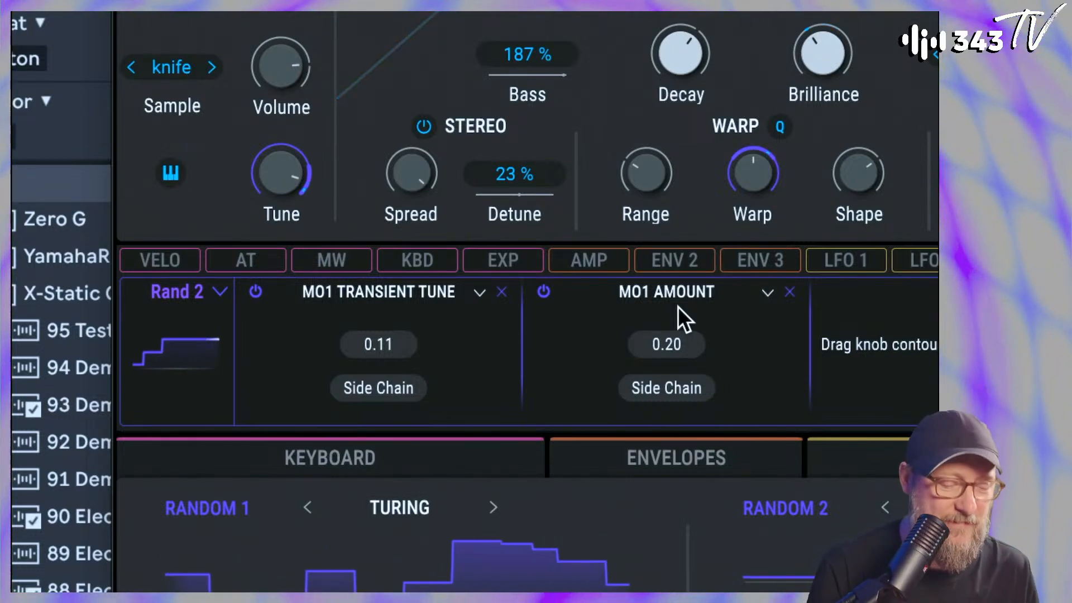
{"action": "left_click", "coordinate": [672, 388]}
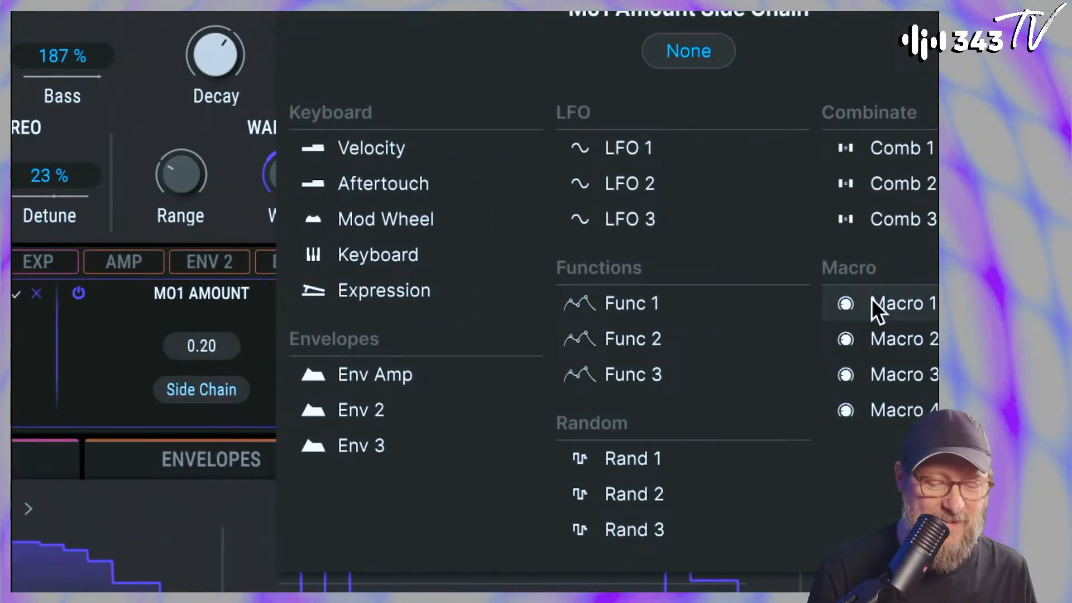
{"action": "left_click", "coordinate": [874, 302]}
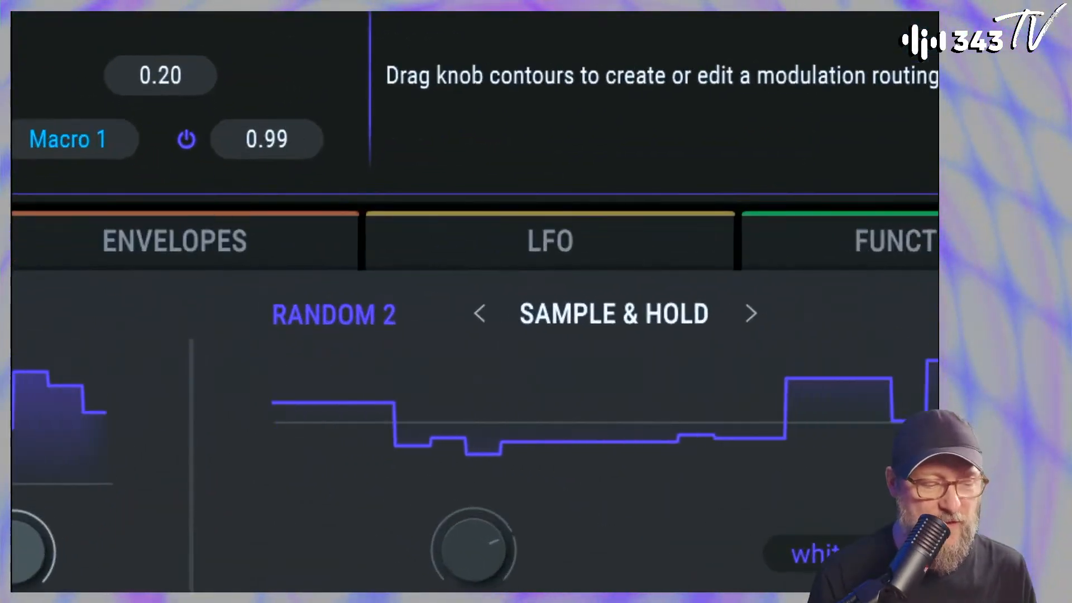
Experiment with the Warp Range, trying a value of 2 as well as higher settings
{"action": "left_click_drag", "start_coordinate": [287, 137], "coordinate": [287, 136]}
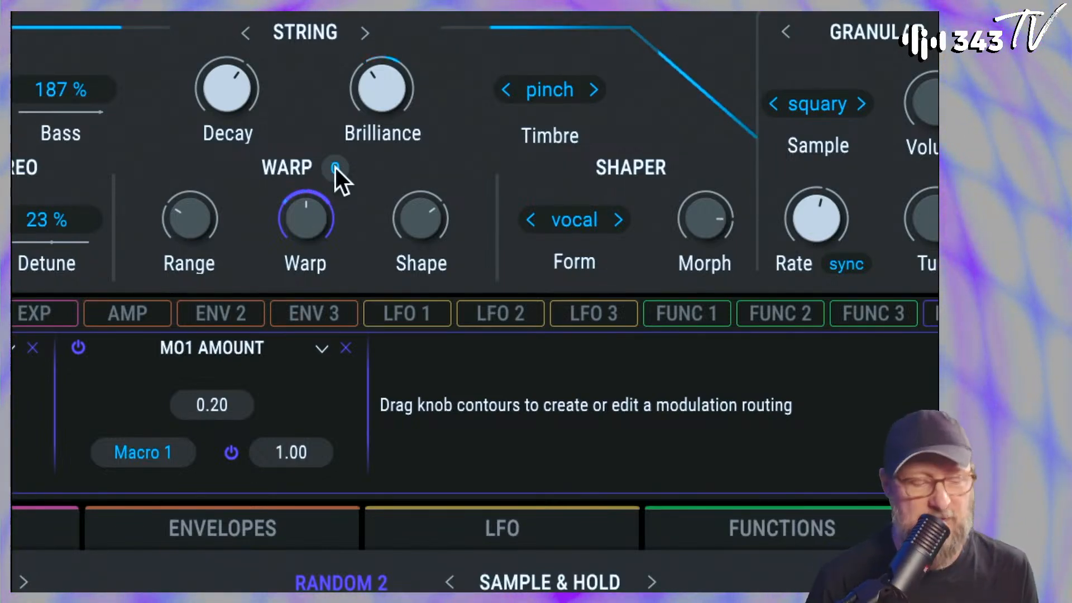
{"action": "mouse_move", "coordinate": [183, 219]}
{"action": "left_click_drag", "start_coordinate": [184, 219], "coordinate": [184, 208]}
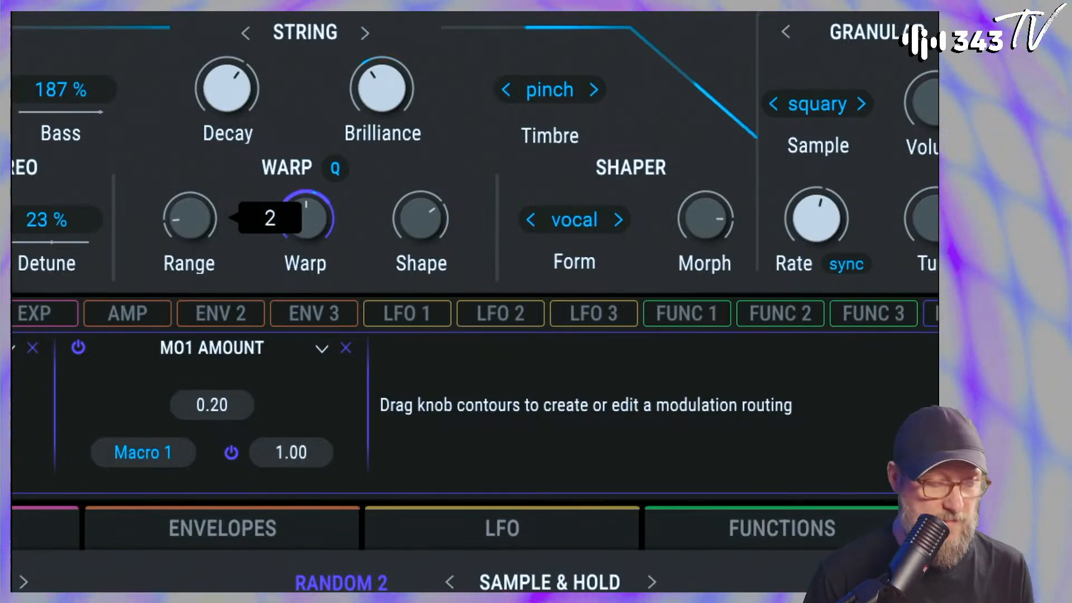
{"action": "left_click_drag", "start_coordinate": [185, 219], "coordinate": [185, 197]}
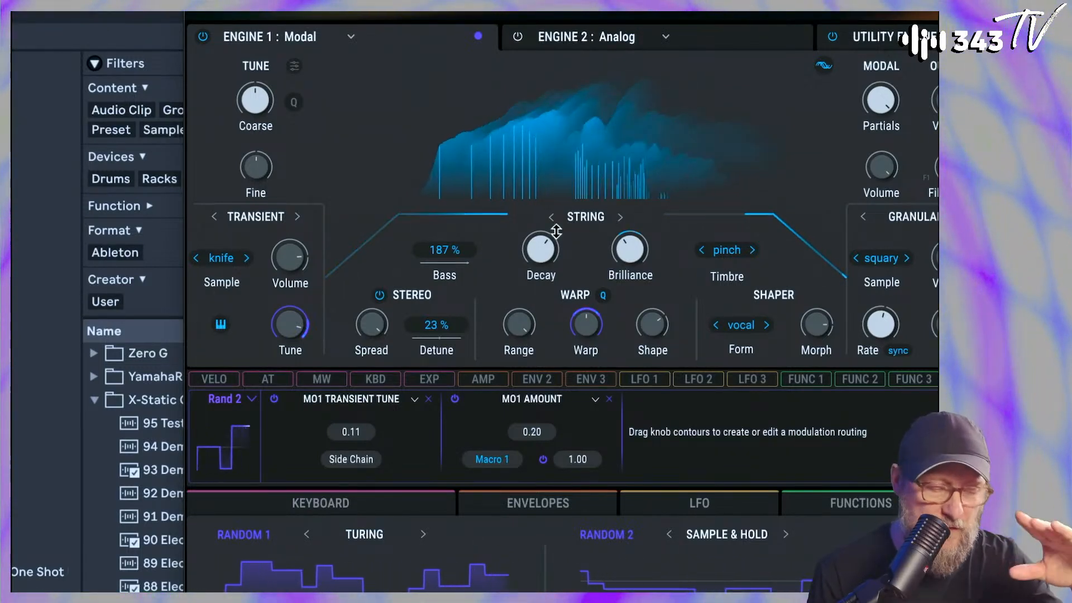
{"action": "left_click_drag", "start_coordinate": [525, 331], "coordinate": [525, 362]}
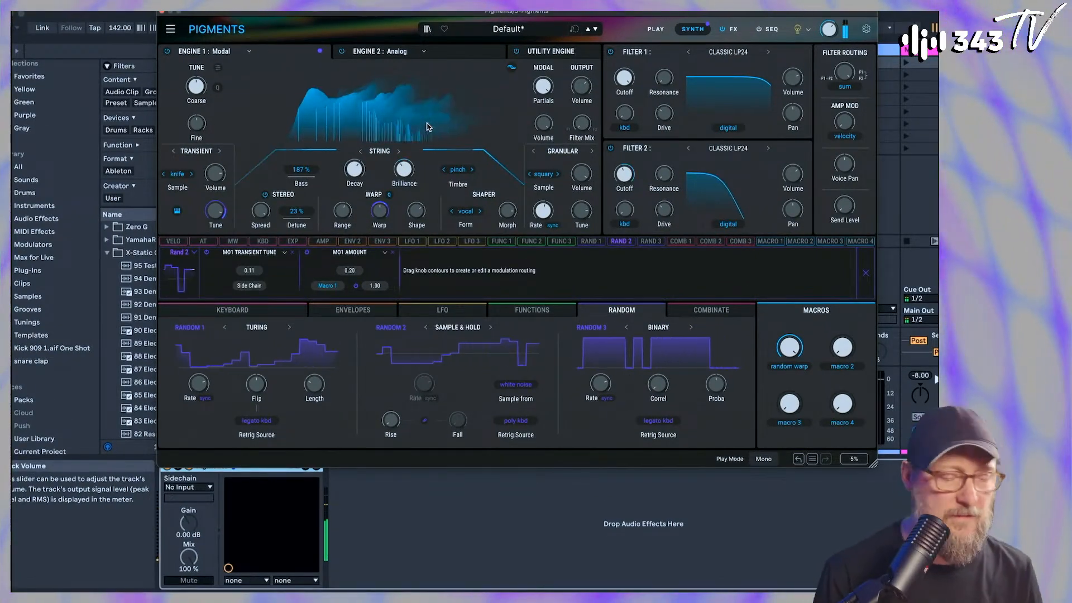
Switch to the Analog engine, check the effects page and its Aux Send, and return to the synth page
{"action": "left_click", "coordinate": [461, 47]}
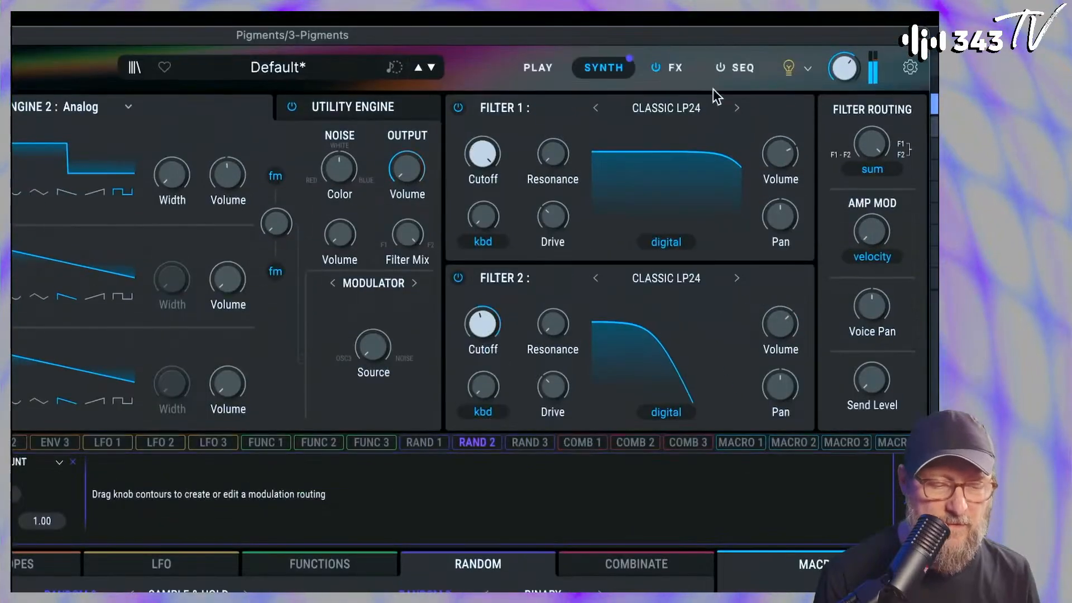
{"action": "left_click", "coordinate": [669, 71]}
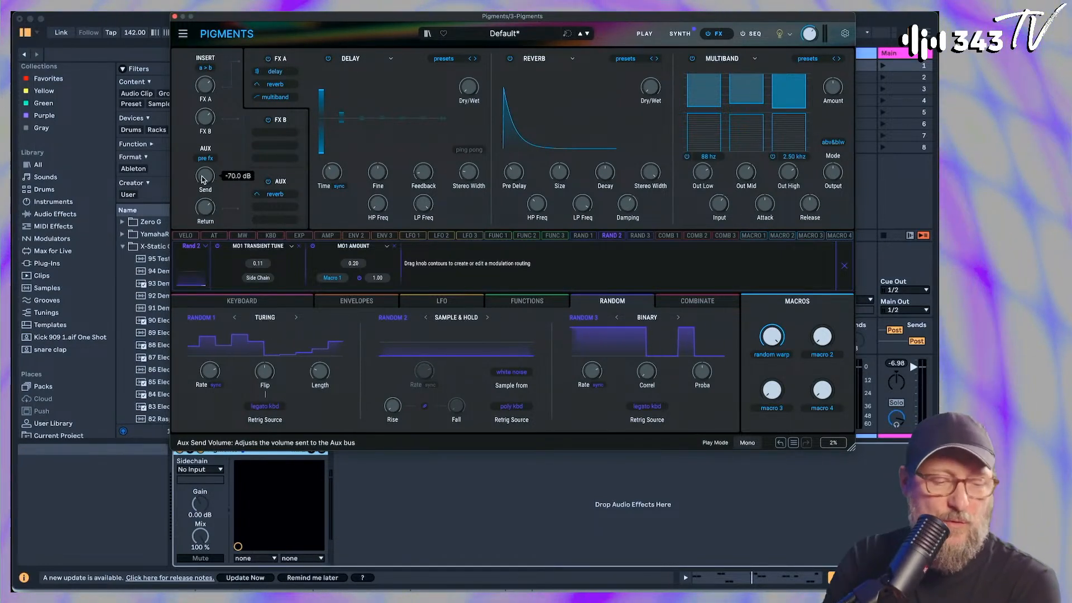
{"action": "left_click", "coordinate": [680, 35]}
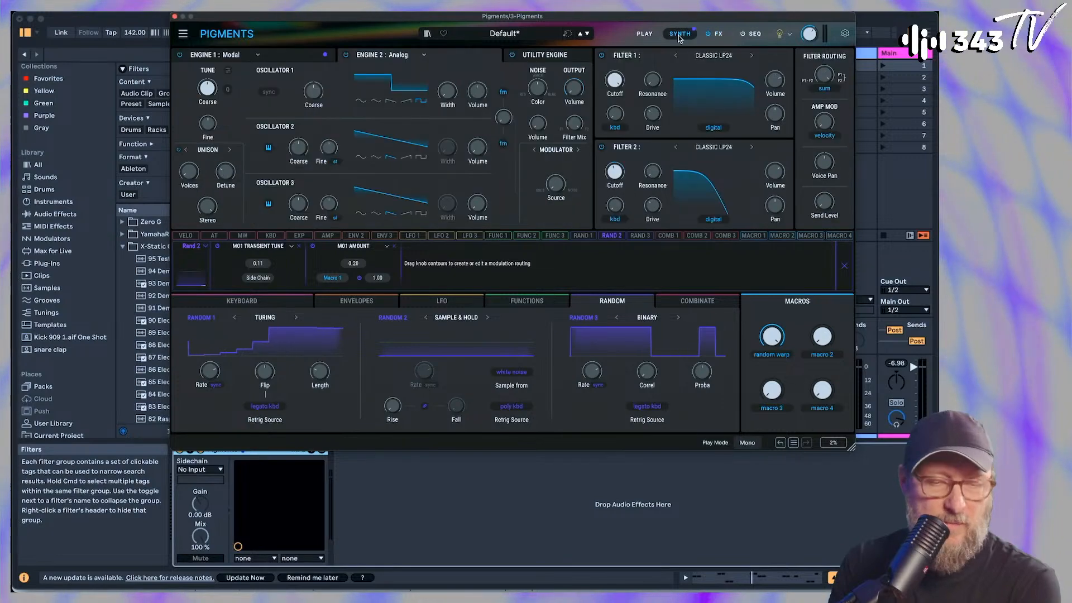
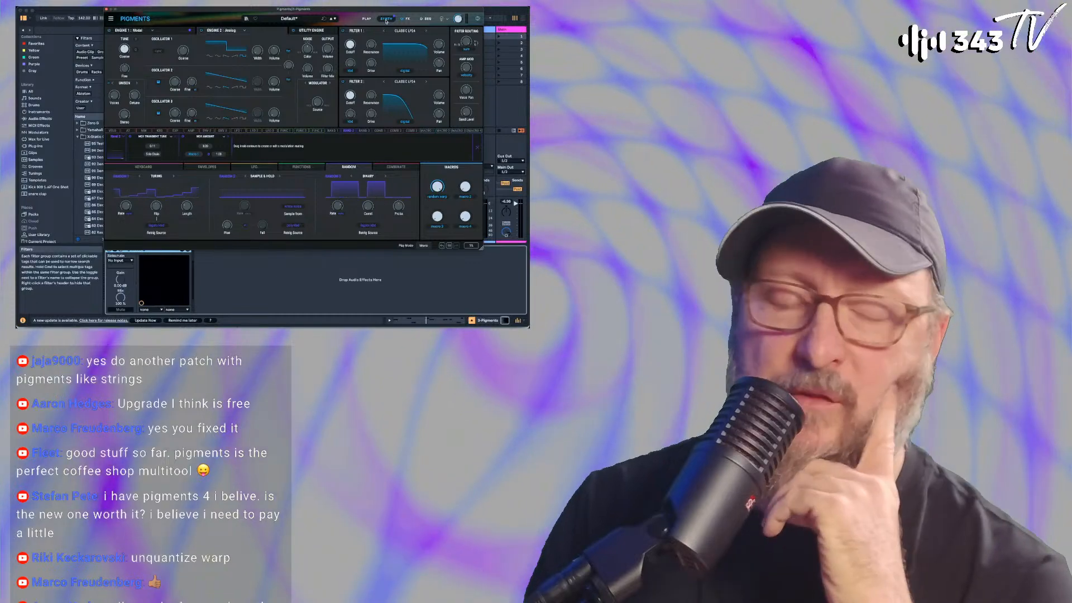
Switch to Chrome, search the web for "vps avenger" and open the Vengeance Producer Suite Avenger 2 overview page
{"action": "key", "text": "super+Tab"}
{"action": "key", "text": "super+Tab"}
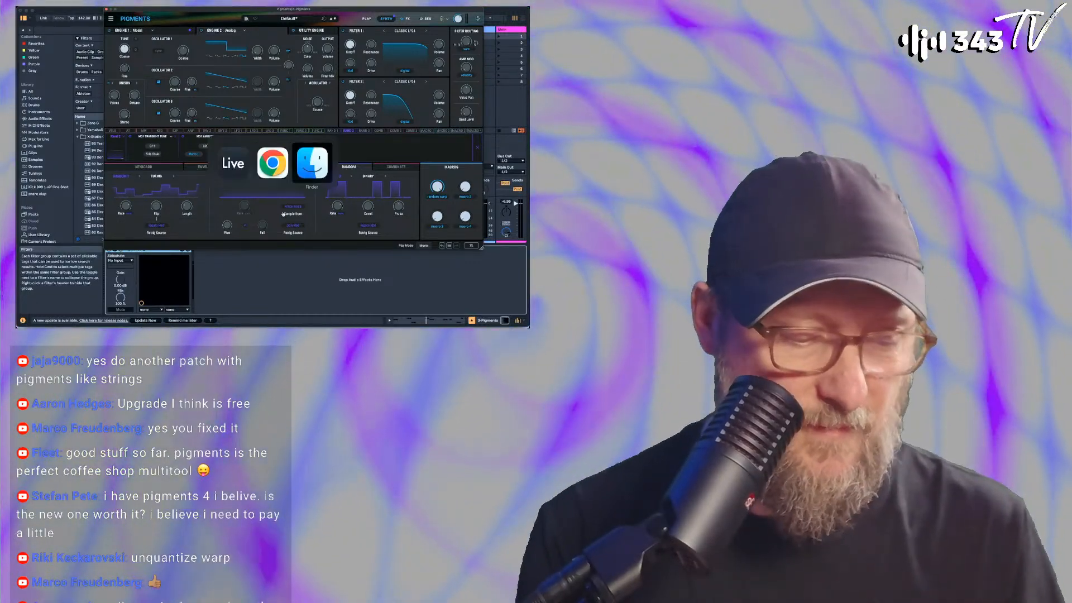
{"action": "left_click", "coordinate": [272, 166]}
{"action": "key", "text": "super+n"}
{"action": "type", "text": "vps"}
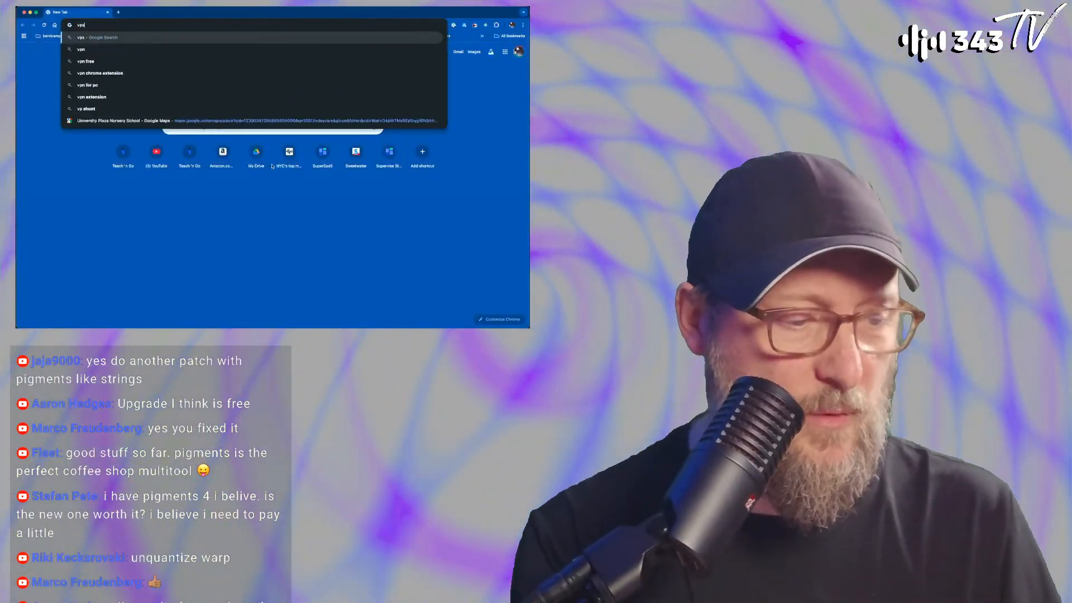
{"action": "type", "text": " avenger"}
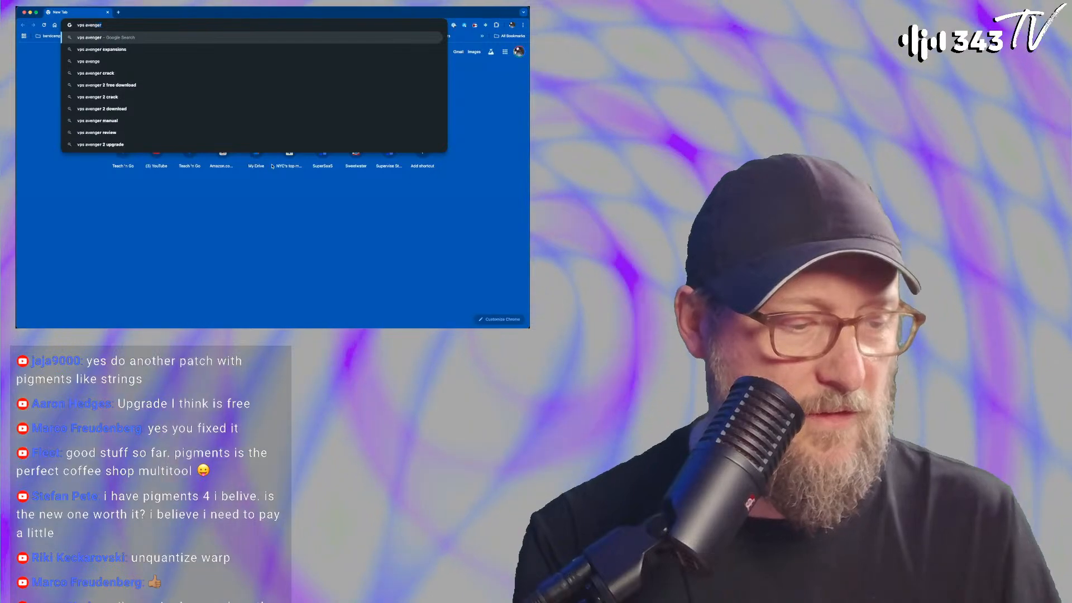
{"action": "key", "text": "Return"}
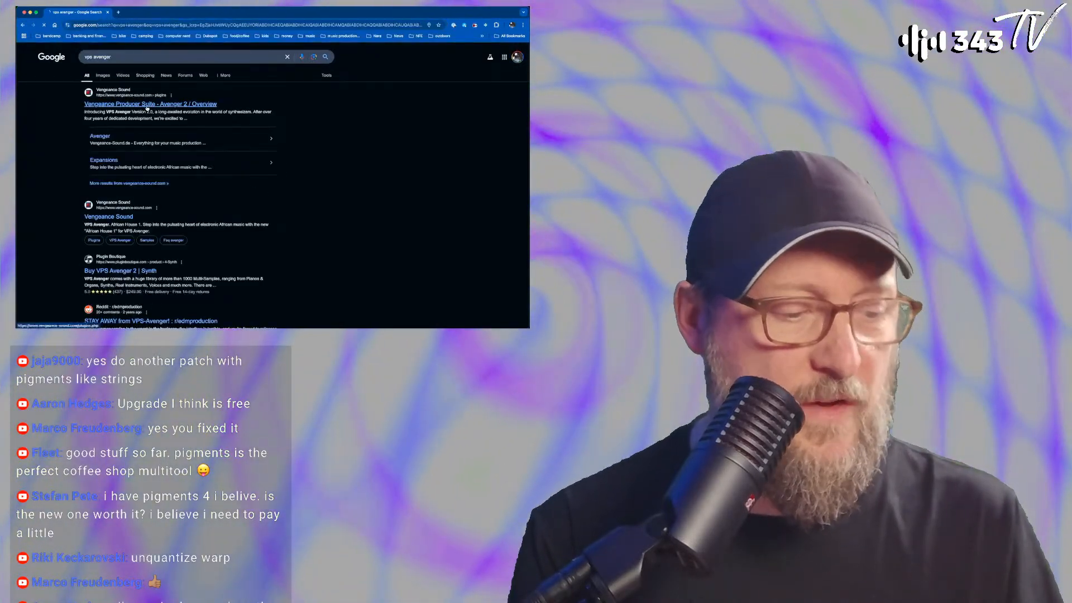
{"action": "left_click", "coordinate": [147, 106]}
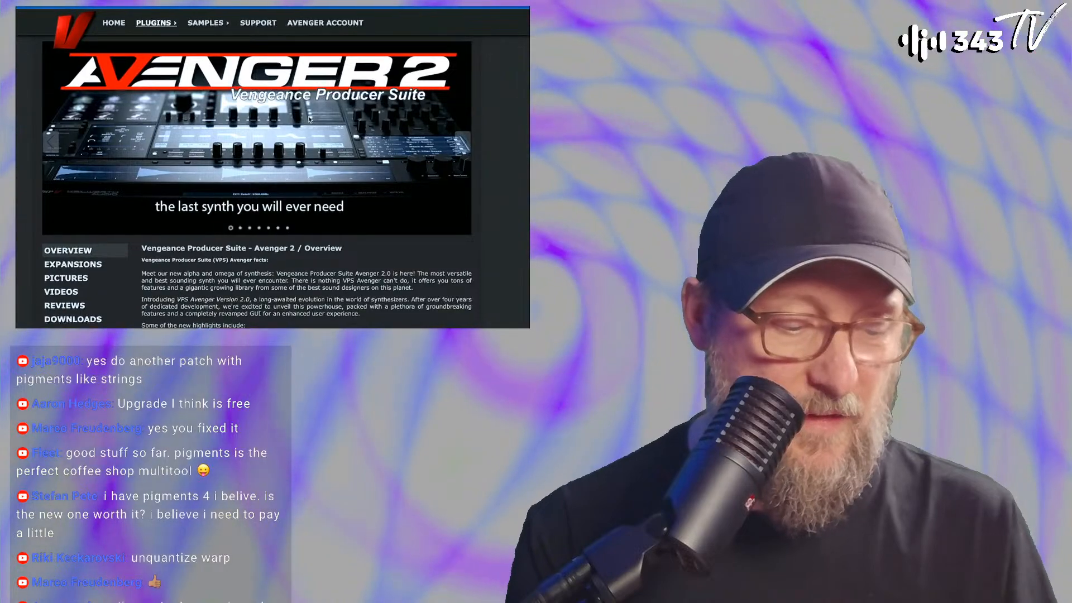
Read through the Avenger 2 feature highlights and switch back to Ableton Live with Pigments
{"action": "scroll", "coordinate": [310, 158], "scroll_direction": "down", "scroll_amount": 4}
{"action": "scroll", "coordinate": [310, 159], "scroll_direction": "up", "scroll_amount": 2}
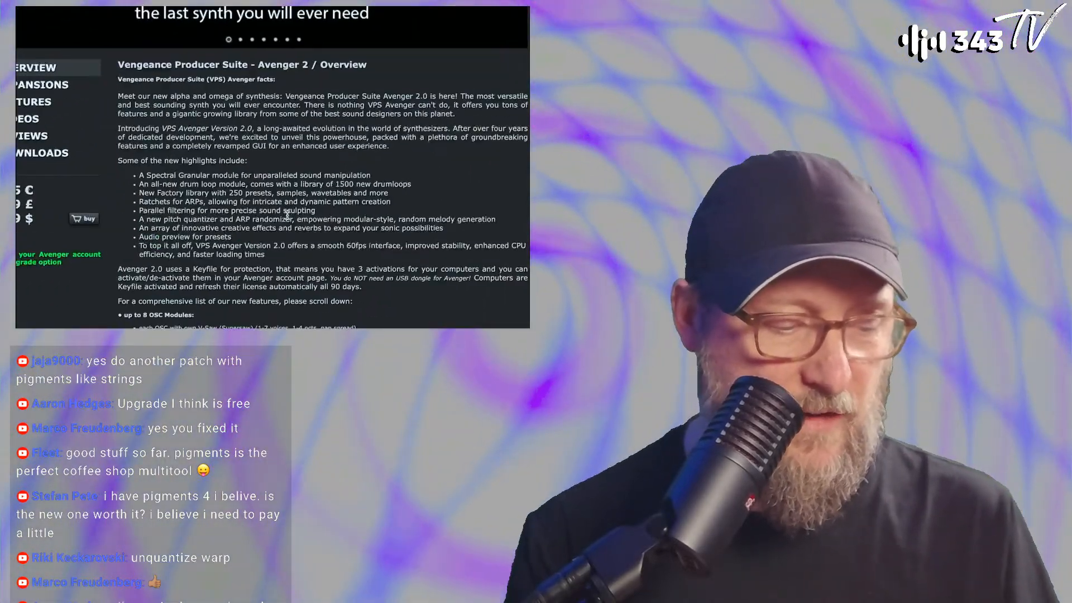
{"action": "scroll", "coordinate": [287, 215], "scroll_direction": "down", "scroll_amount": 1}
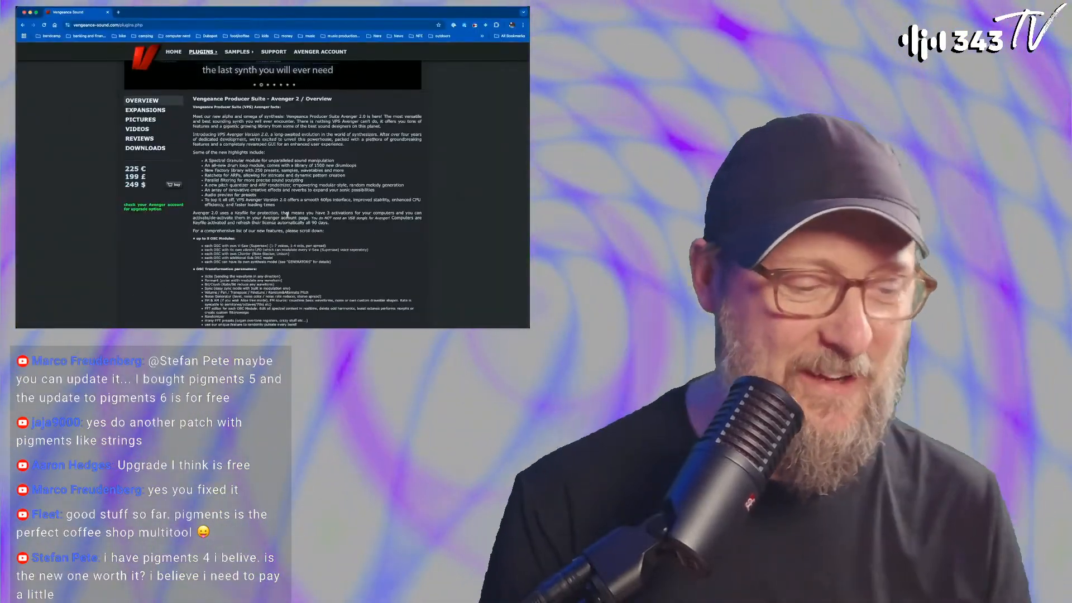
{"action": "key", "text": "super+Tab"}
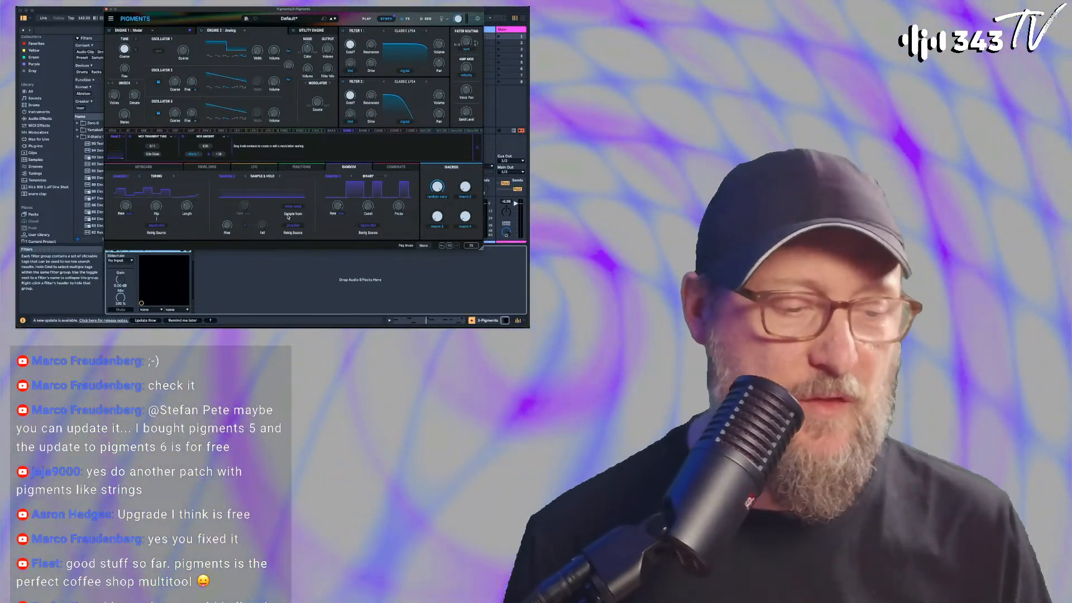
Display the Modal engine, move the Pigments window down and close it
{"action": "left_click", "coordinate": [140, 30]}
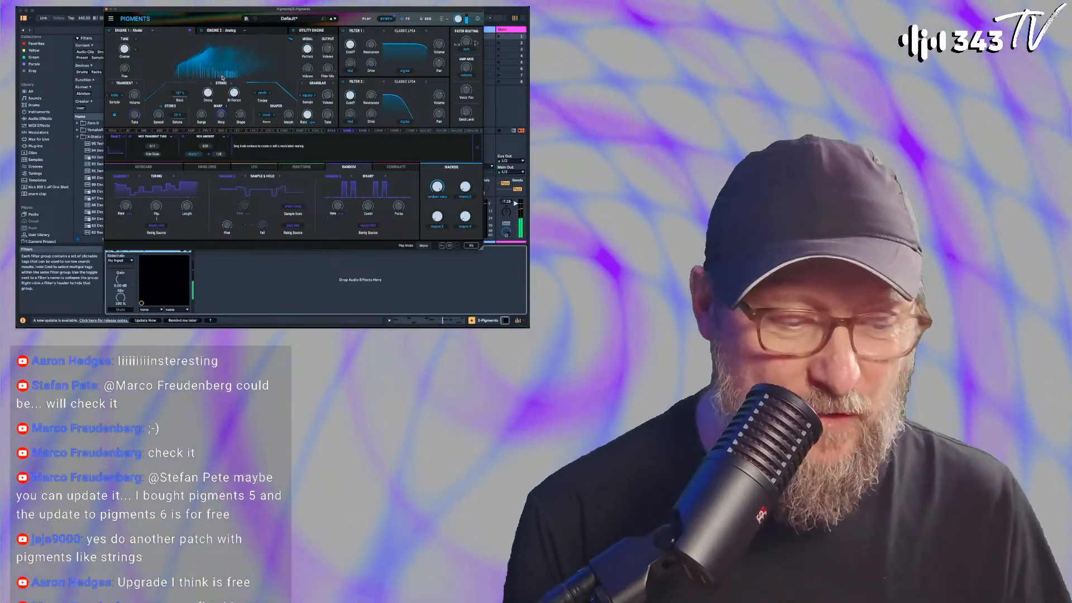
{"action": "left_click_drag", "start_coordinate": [229, 10], "coordinate": [217, 47]}
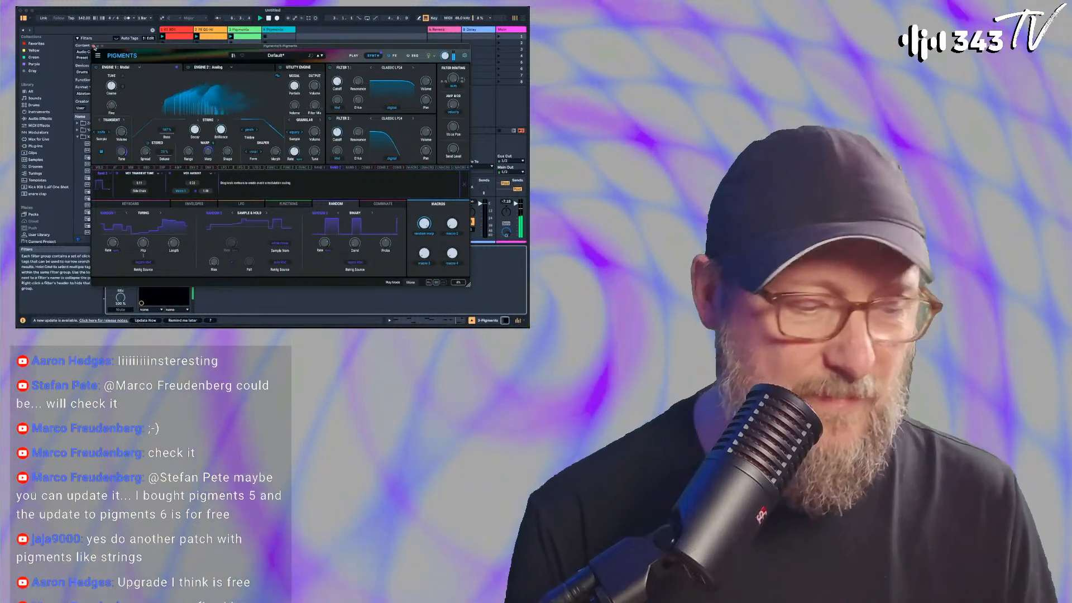
{"action": "left_click", "coordinate": [94, 46]}
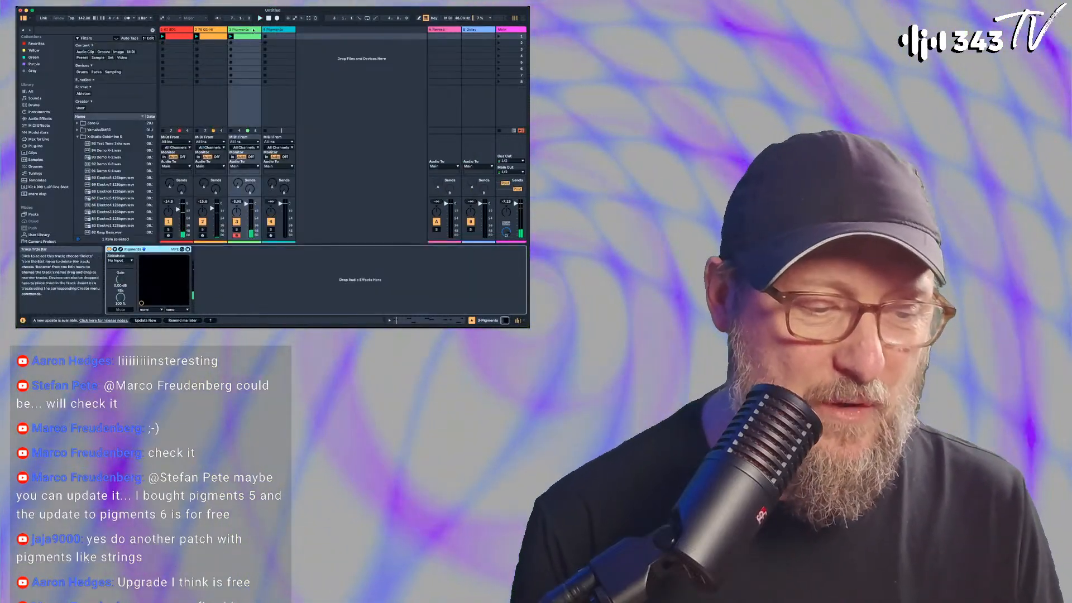
Select and arm the fourth track, 4 Pigments, and open its Pigments device window
{"action": "left_click", "coordinate": [271, 31]}
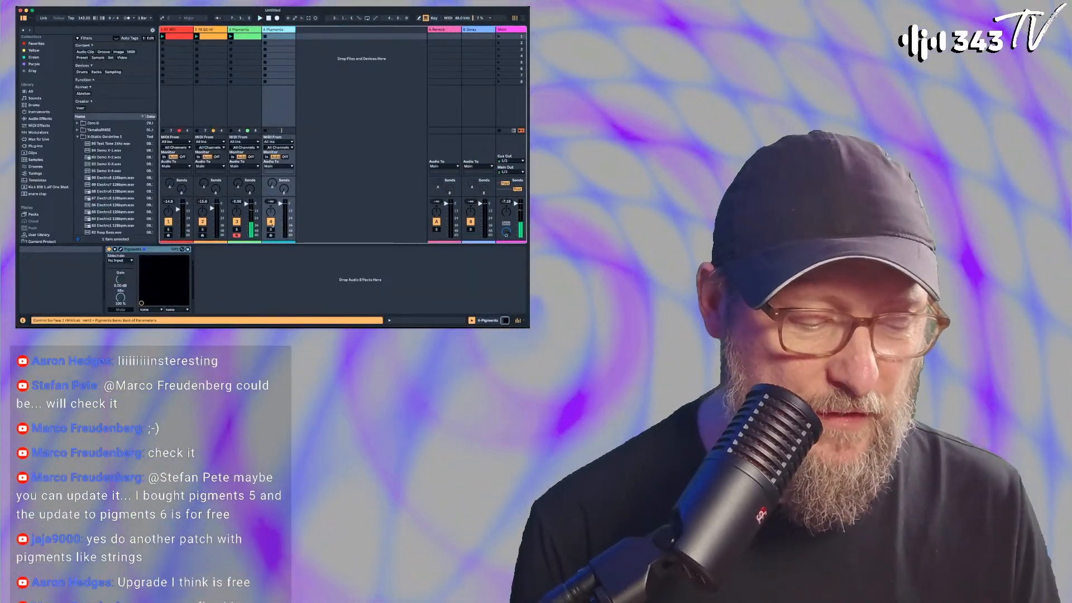
{"action": "left_click", "coordinate": [270, 235]}
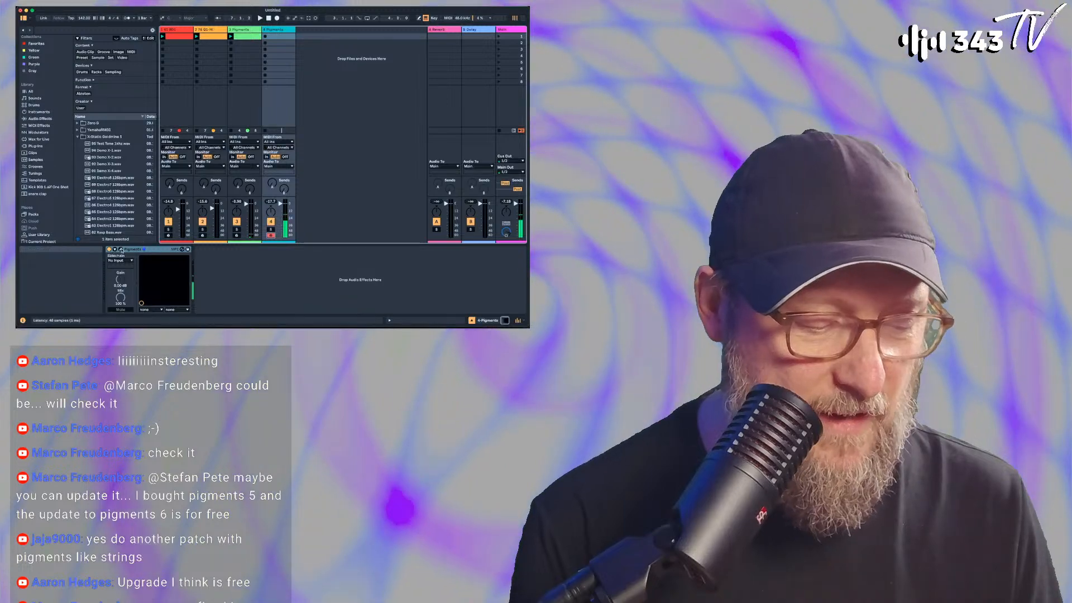
{"action": "left_click", "coordinate": [120, 249]}
{"action": "left_click_drag", "start_coordinate": [327, 37], "coordinate": [310, 38]}
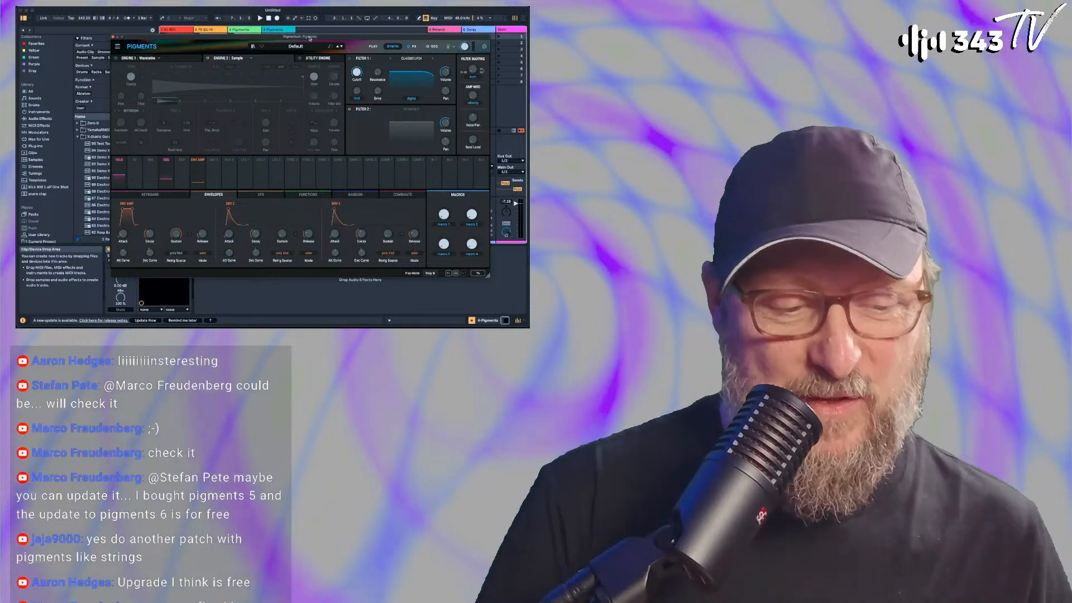
Show the effects page and replace the Delay in the first FX A slot with a Vocoder
{"action": "left_click", "coordinate": [412, 46]}
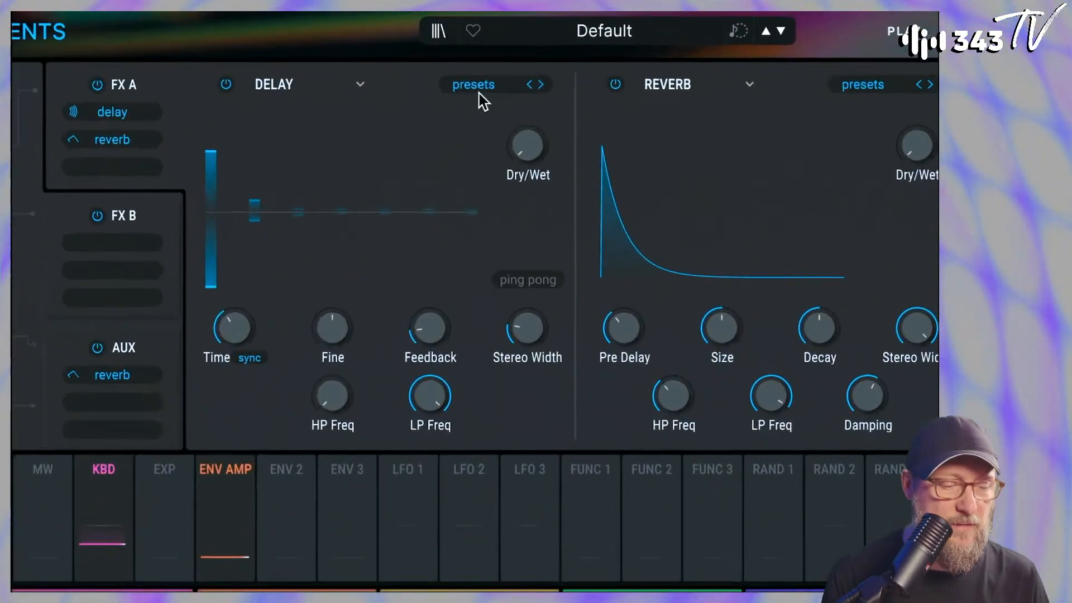
{"action": "left_click", "coordinate": [457, 108]}
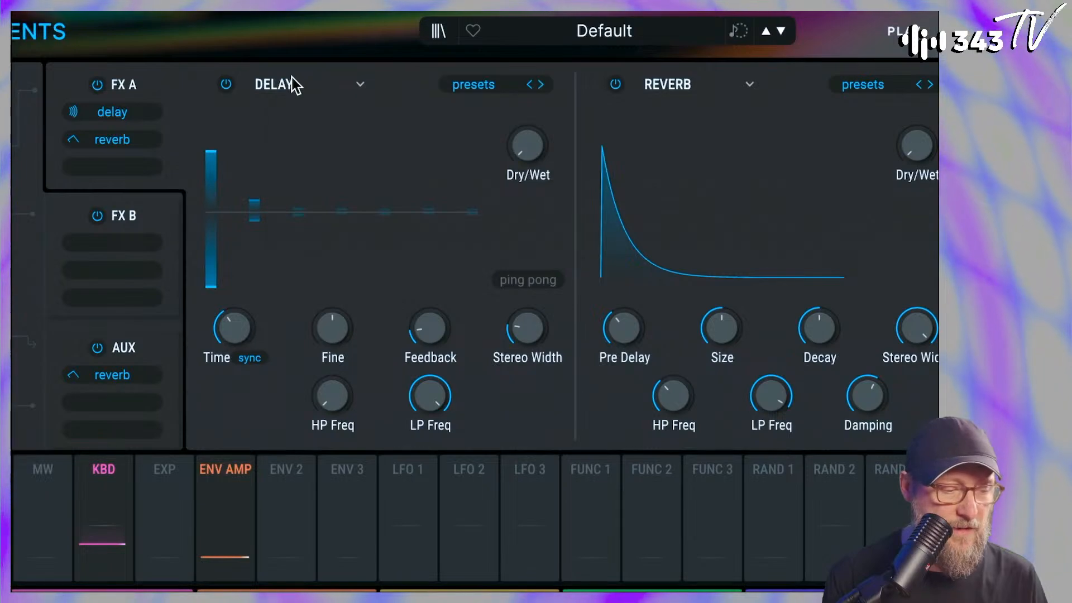
{"action": "left_click", "coordinate": [292, 85]}
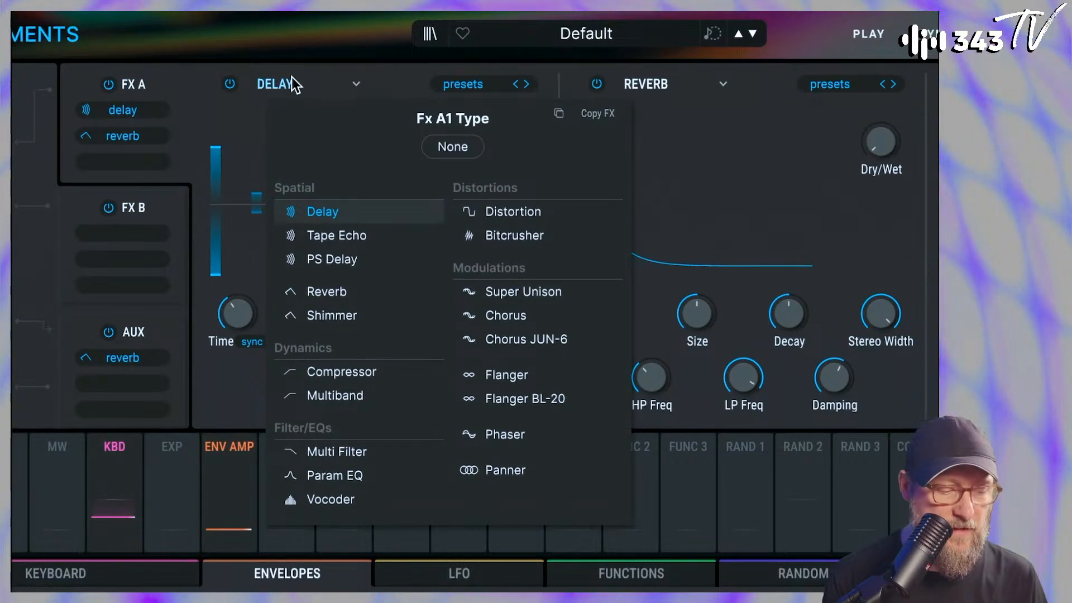
{"action": "left_click", "coordinate": [332, 499]}
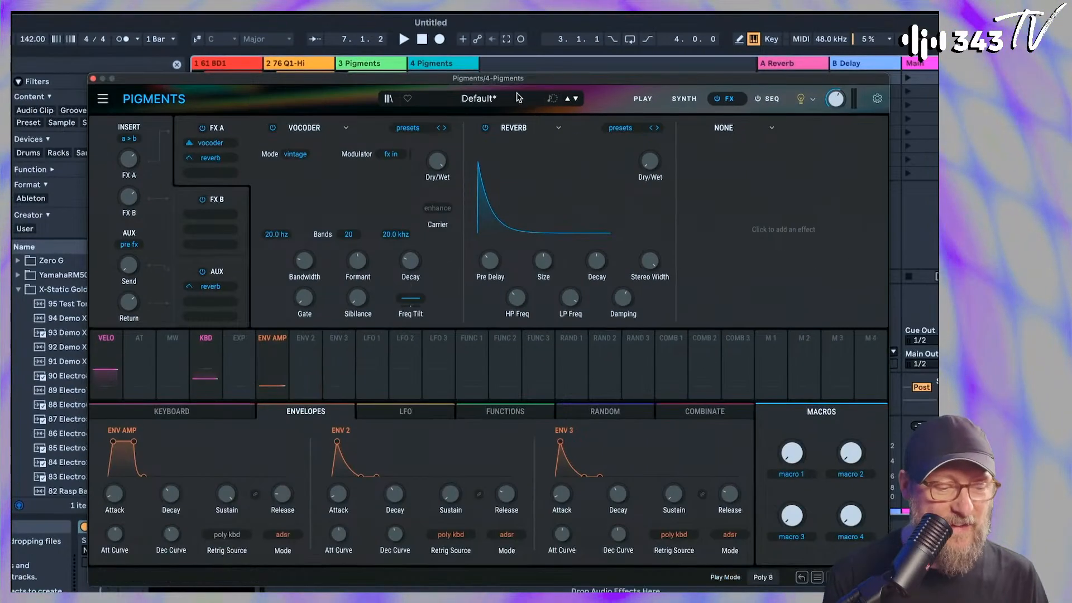
Set the second and third FX A slots to Vocoder as well
{"action": "left_click", "coordinate": [514, 128]}
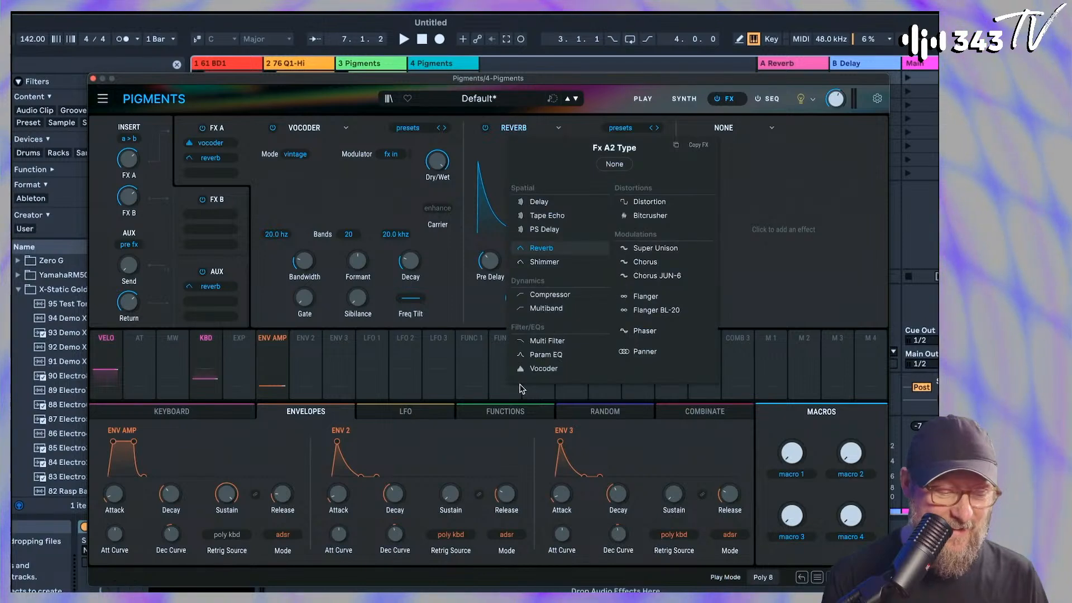
{"action": "left_click", "coordinate": [544, 364]}
{"action": "left_click", "coordinate": [731, 129]}
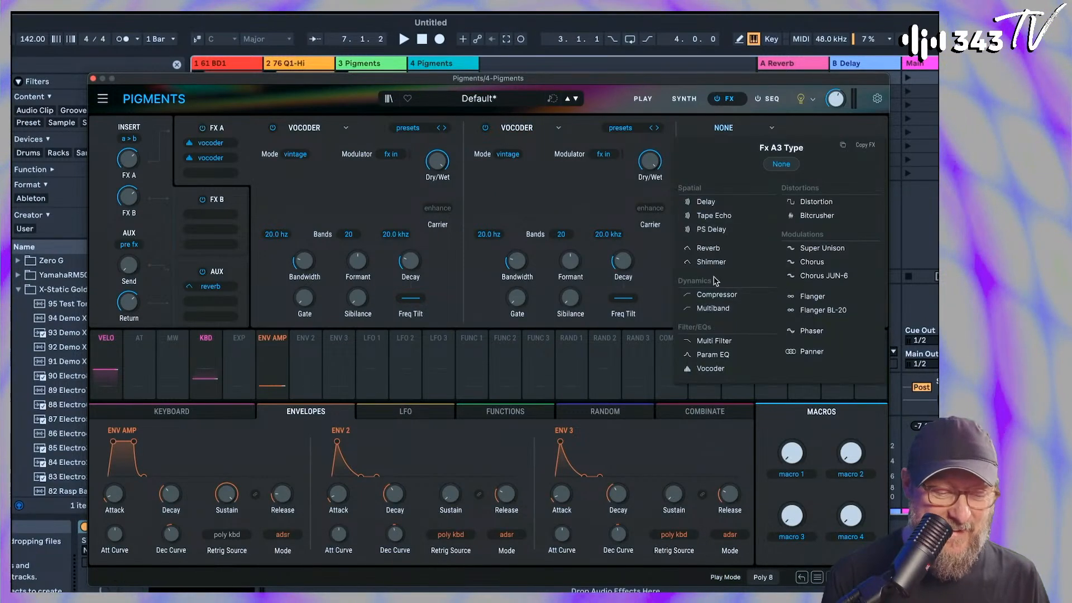
{"action": "left_click", "coordinate": [714, 366]}
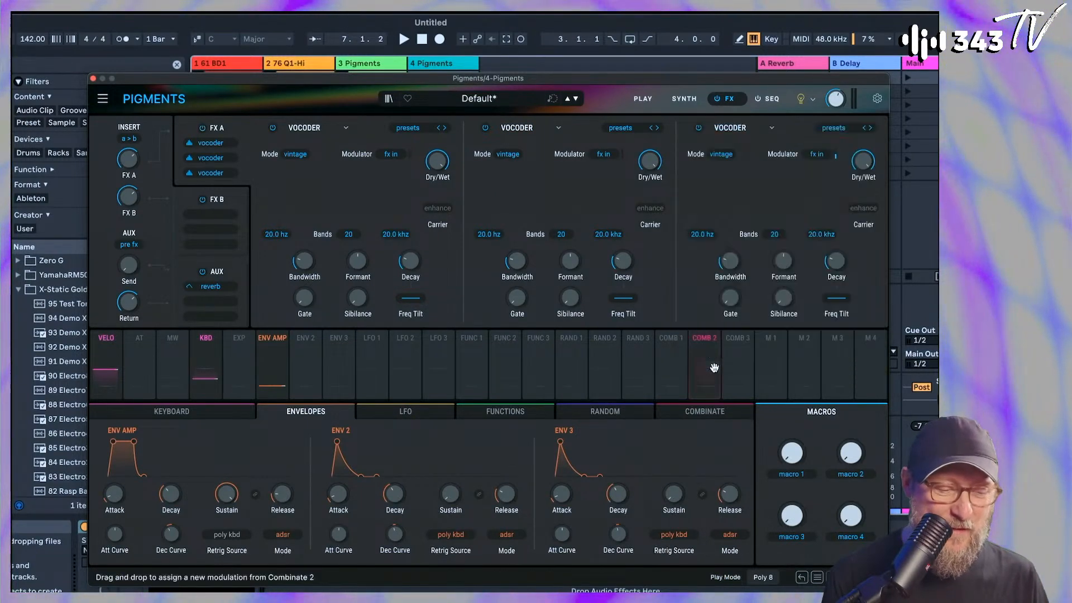
Check which effect types the first FX B slot offers and return to FX A
{"action": "left_click", "coordinate": [227, 200]}
{"action": "left_click", "coordinate": [336, 129]}
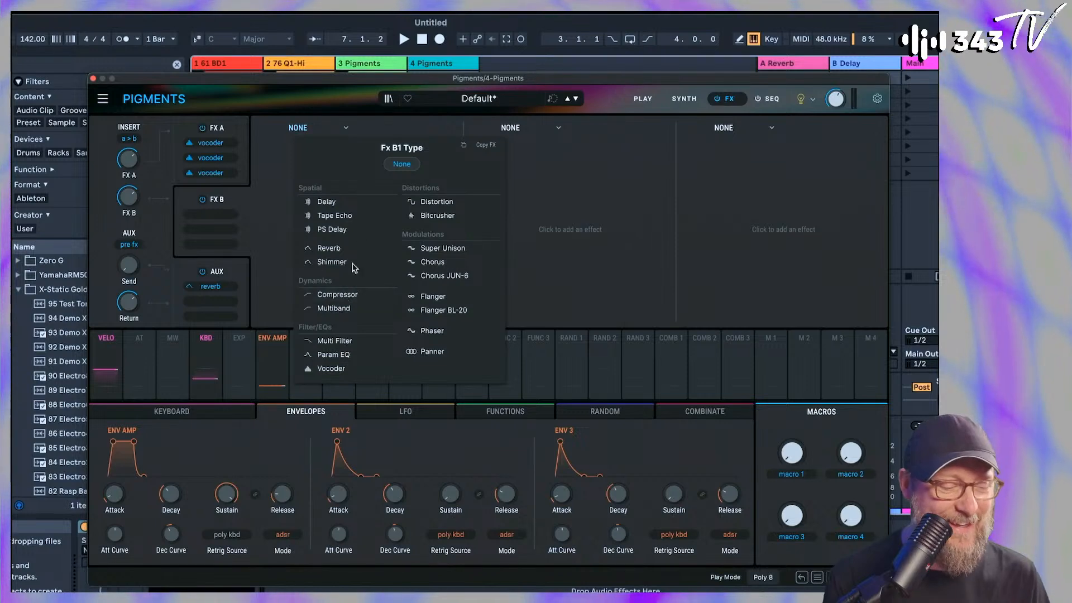
{"action": "left_click", "coordinate": [286, 181]}
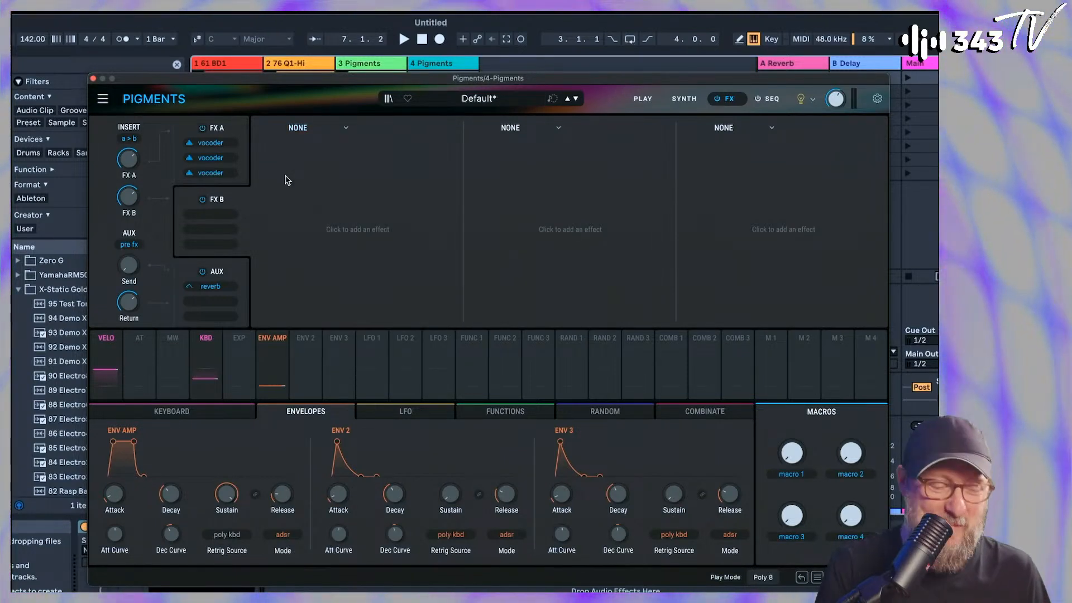
{"action": "left_click", "coordinate": [234, 134]}
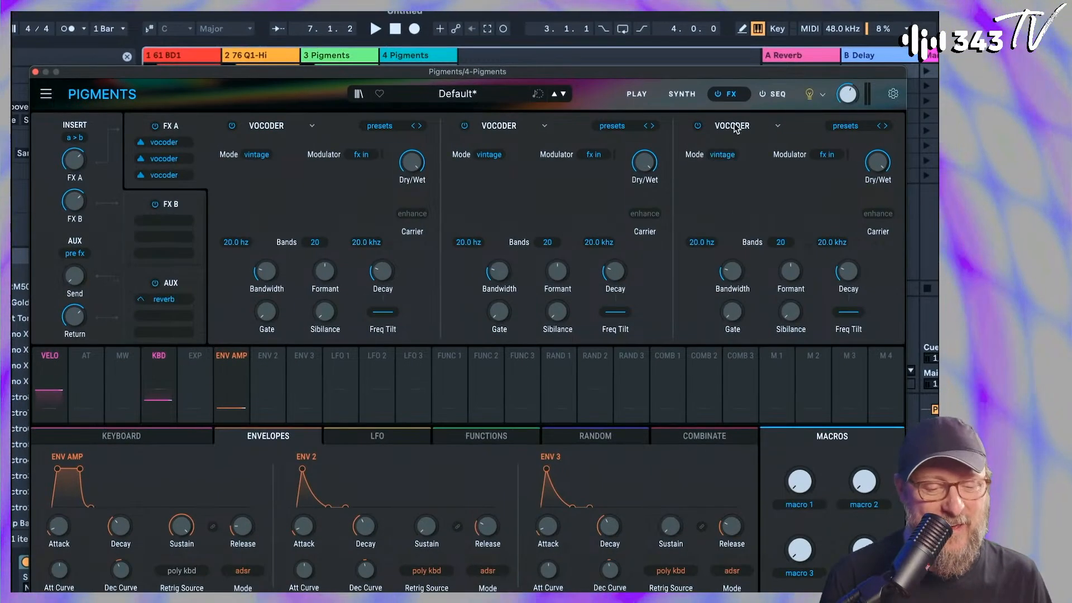
Set the third and second FX A slots to None, keeping only the first Vocoder, and reposition the Pigments window
{"action": "left_click", "coordinate": [730, 127]}
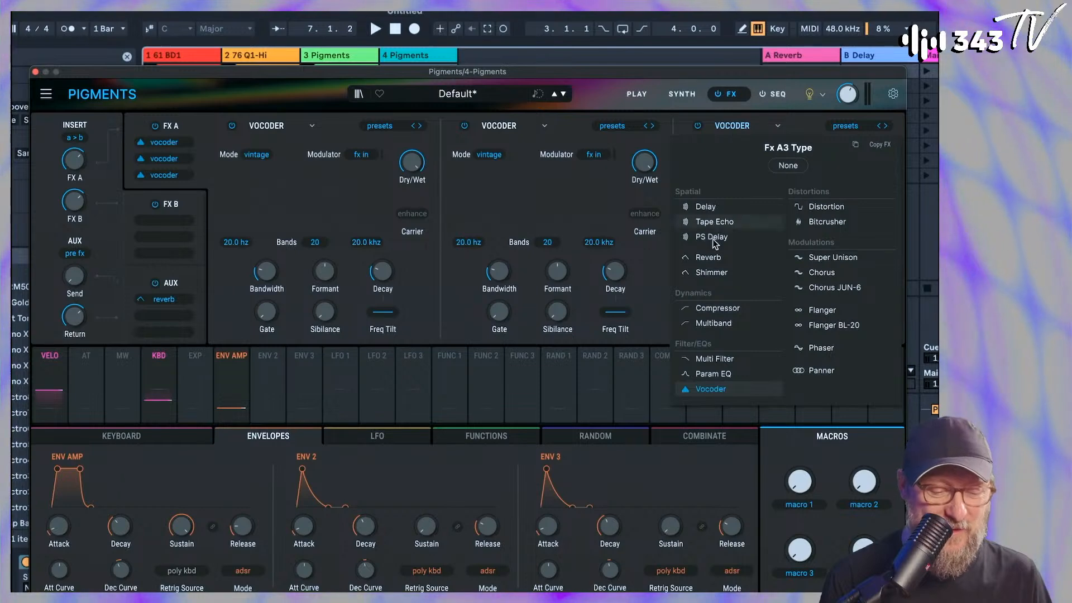
{"action": "left_click", "coordinate": [775, 165]}
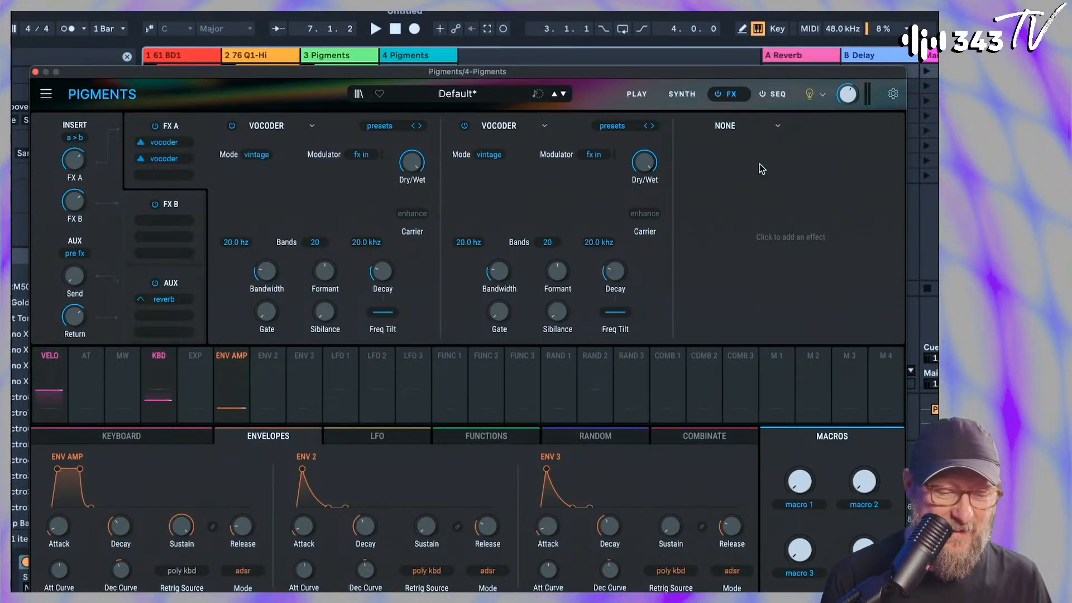
{"action": "left_click", "coordinate": [612, 125]}
{"action": "left_click", "coordinate": [612, 125]}
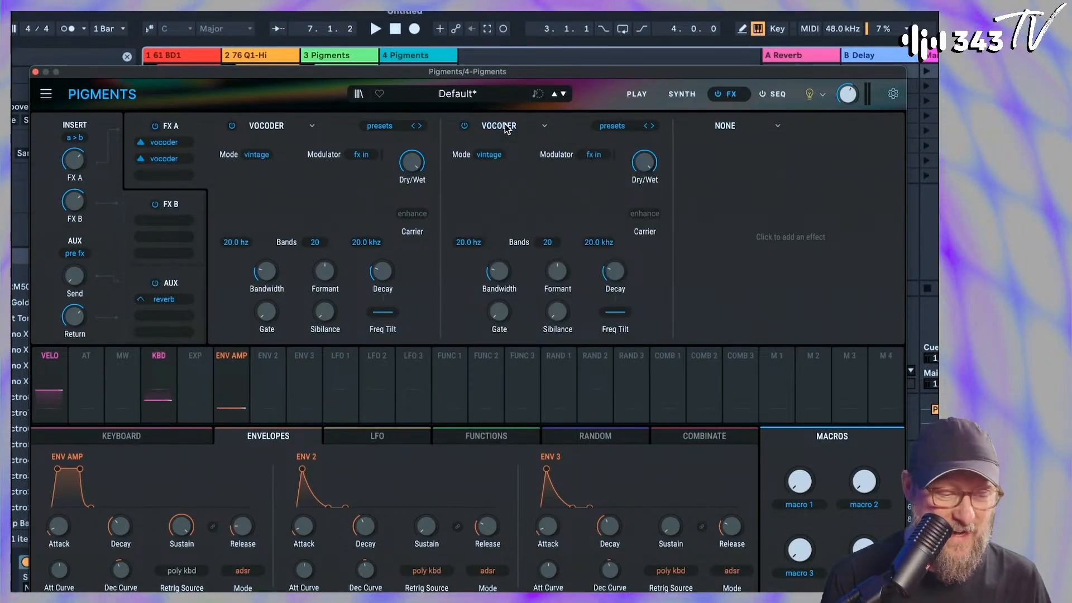
{"action": "left_click", "coordinate": [505, 125]}
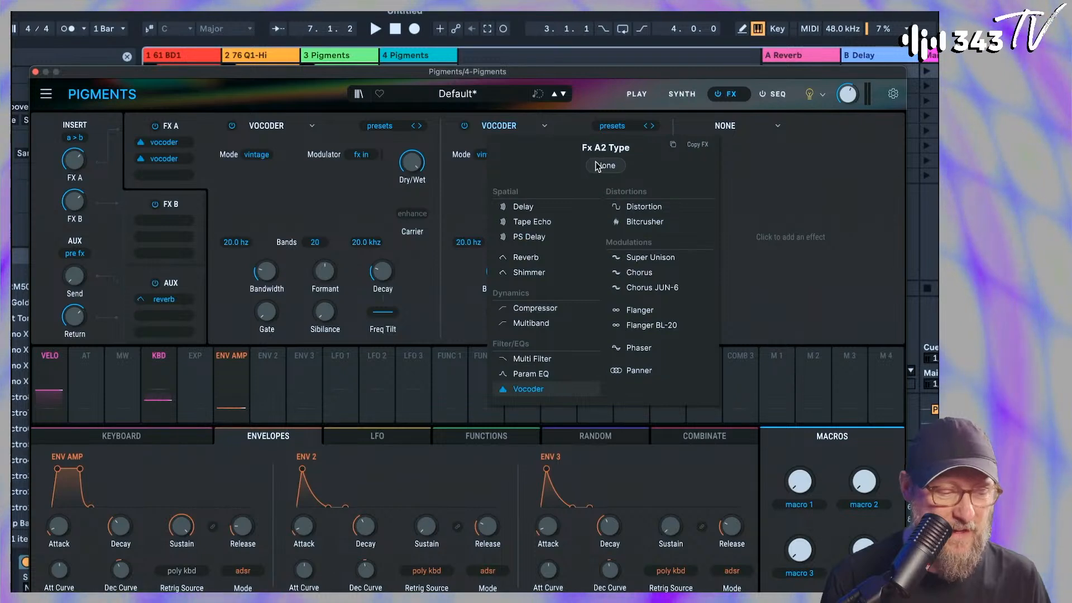
{"action": "left_click", "coordinate": [606, 166]}
{"action": "left_click_drag", "start_coordinate": [100, 73], "coordinate": [223, 59]}
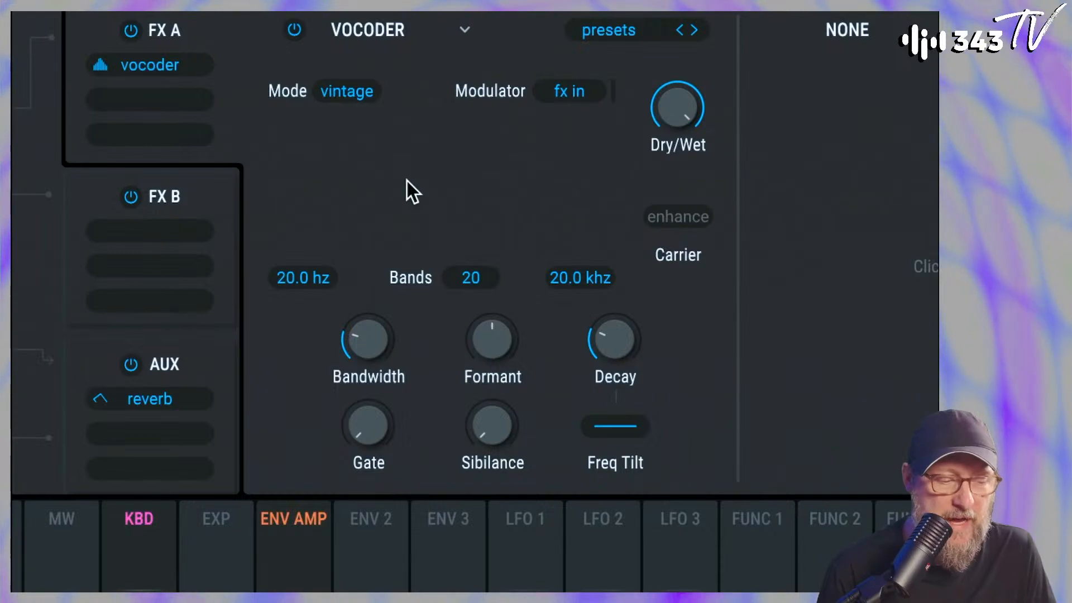
Compare the Vocoder's Modern and Vintage modes, ending with the mode set to Modern
{"action": "left_click", "coordinate": [357, 90]}
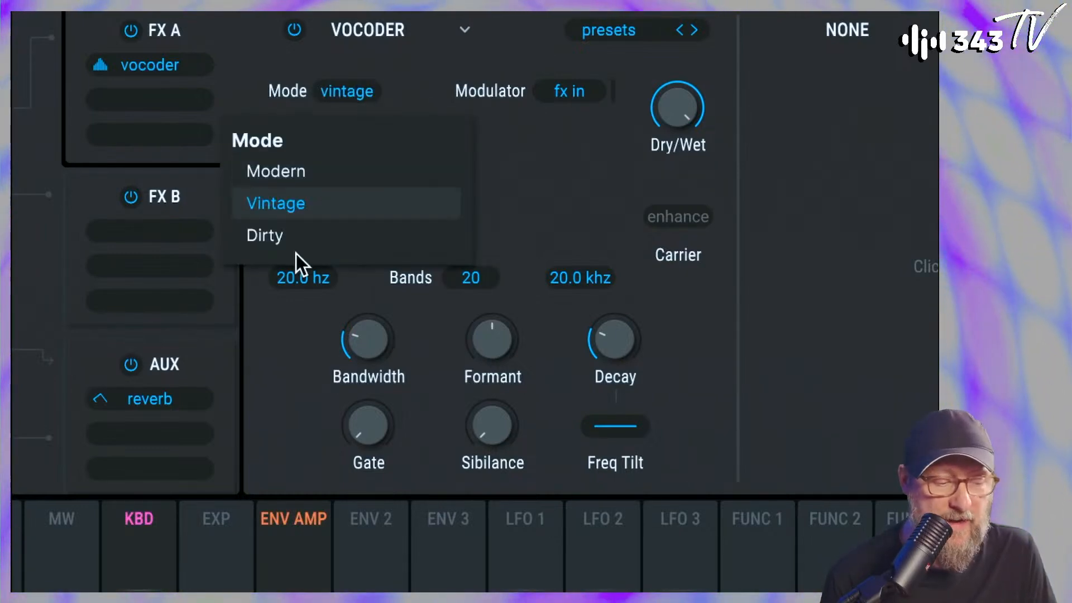
{"action": "left_click", "coordinate": [300, 172]}
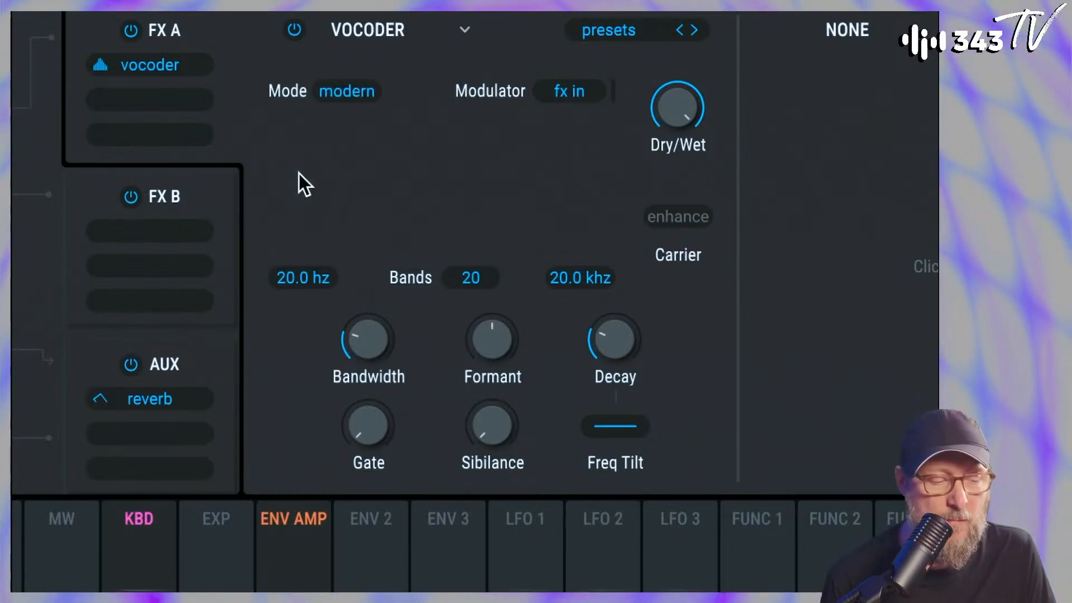
{"action": "left_click", "coordinate": [335, 91]}
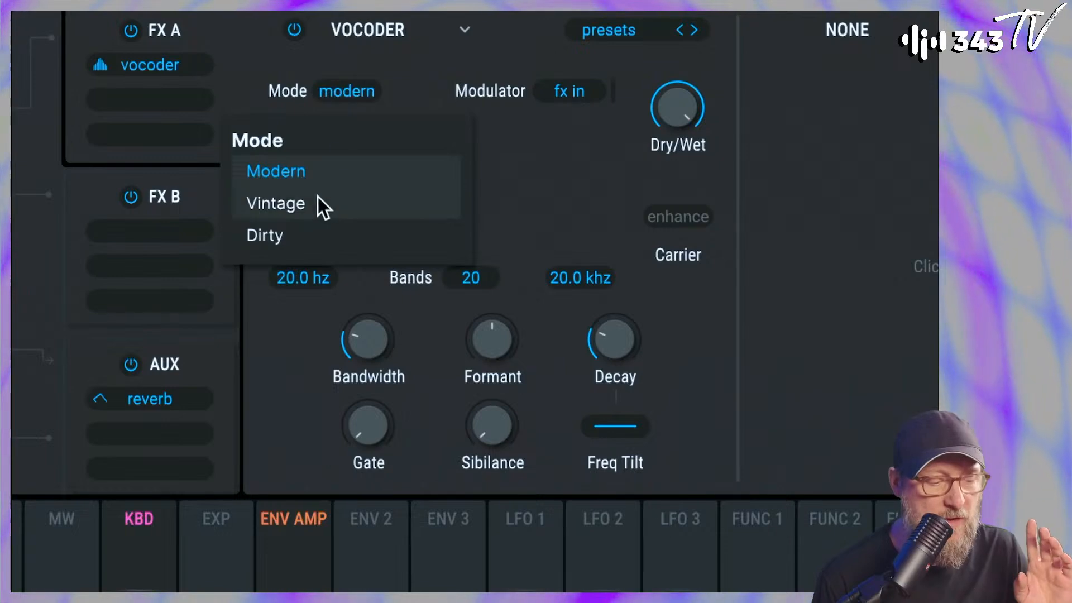
{"action": "left_click", "coordinate": [321, 205]}
{"action": "left_click", "coordinate": [358, 95]}
{"action": "left_click", "coordinate": [326, 169]}
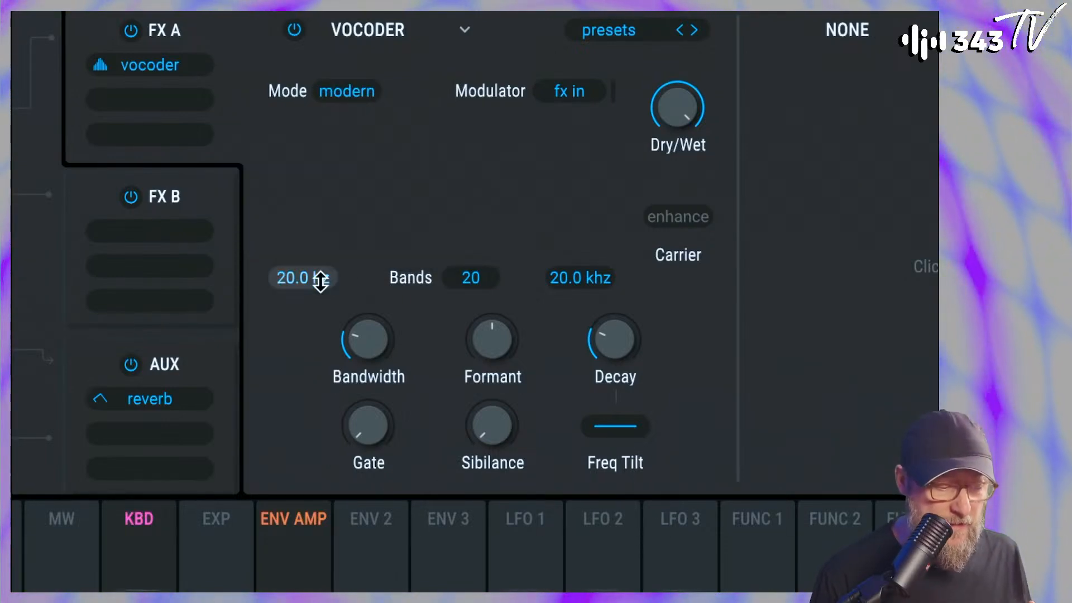
Set the Vocoder to 40 bands and enable Enhance for its carrier
{"action": "left_click_drag", "start_coordinate": [465, 277], "coordinate": [485, 129]}
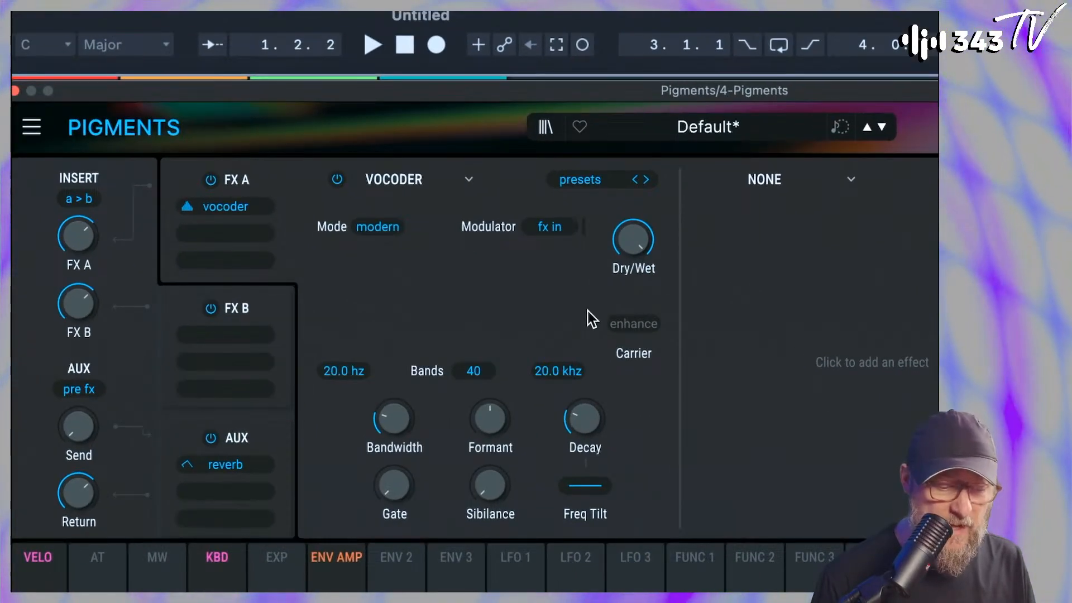
{"action": "left_click", "coordinate": [670, 460]}
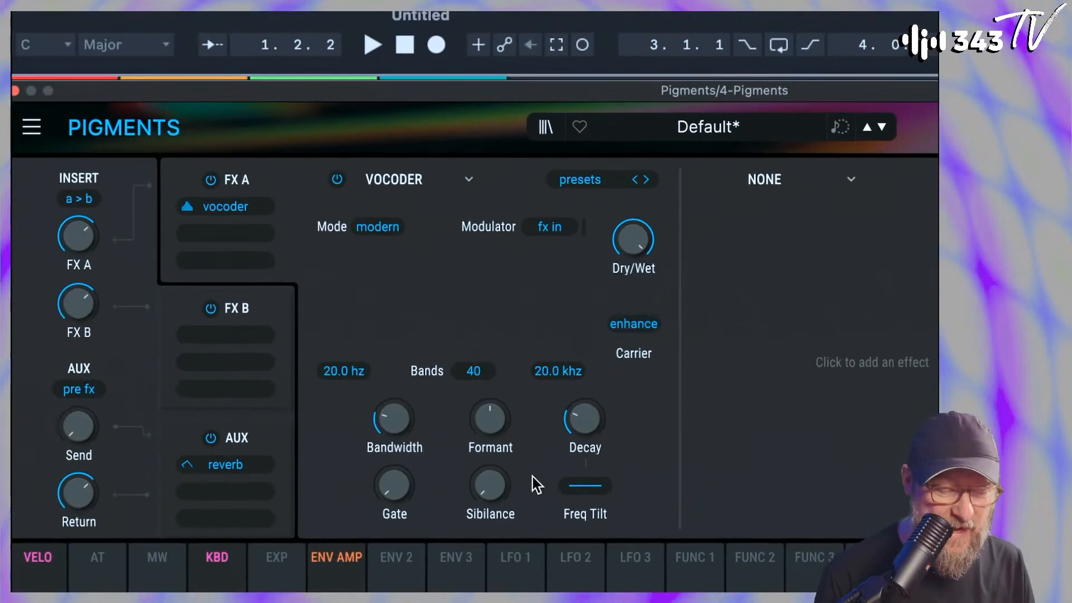
Try the Vocoder's Formant and Freq Tilt controls, resetting Formant to its default
{"action": "left_click_drag", "start_coordinate": [490, 418], "coordinate": [490, 398]}
{"action": "double_click", "coordinate": [488, 419]}
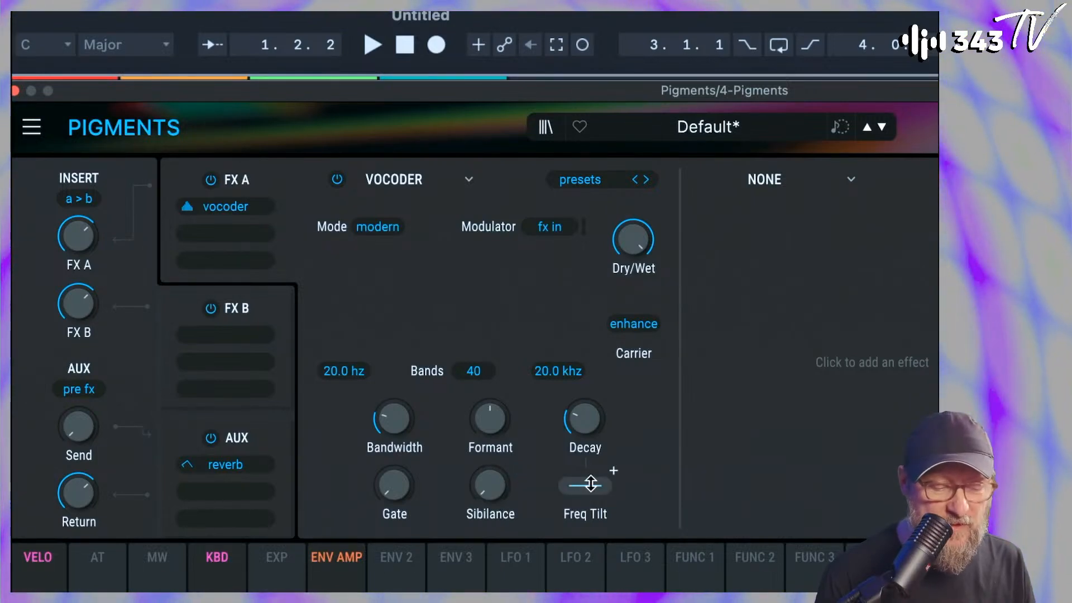
{"action": "left_click_drag", "start_coordinate": [585, 486], "coordinate": [585, 505]}
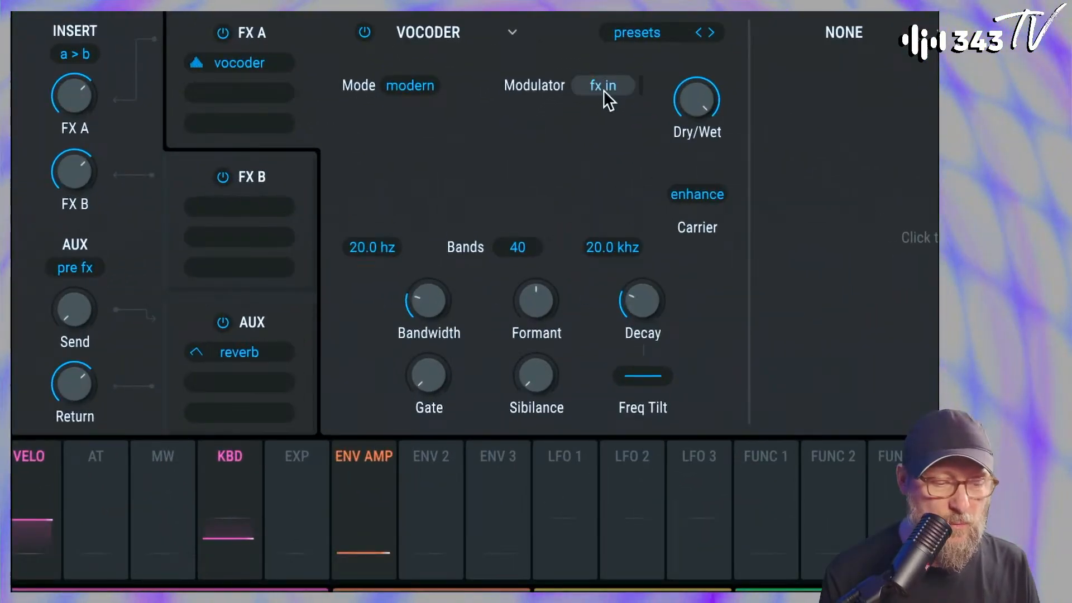
Review the Vocoder's available modulator sources, keeping FX In selected
{"action": "left_click", "coordinate": [605, 89]}
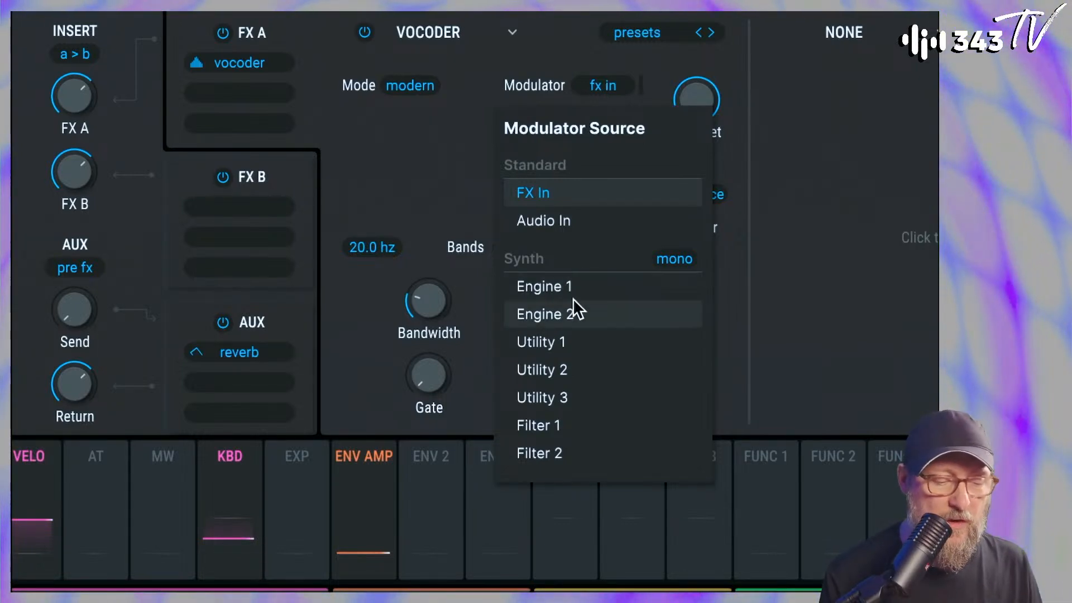
{"action": "left_click", "coordinate": [561, 192]}
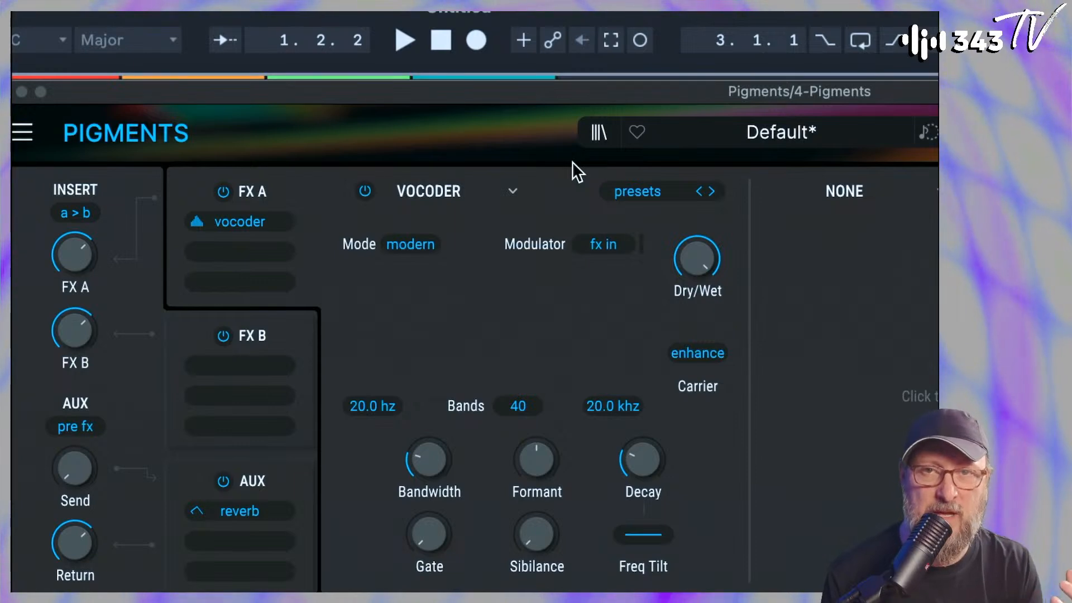
{"action": "left_click", "coordinate": [611, 246]}
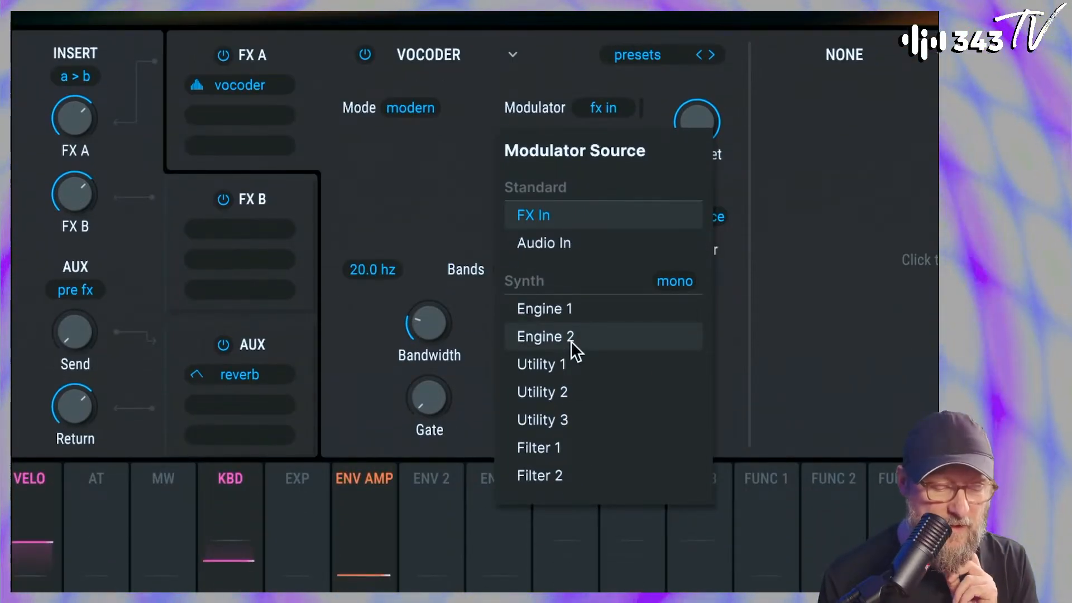
{"action": "left_click", "coordinate": [552, 218]}
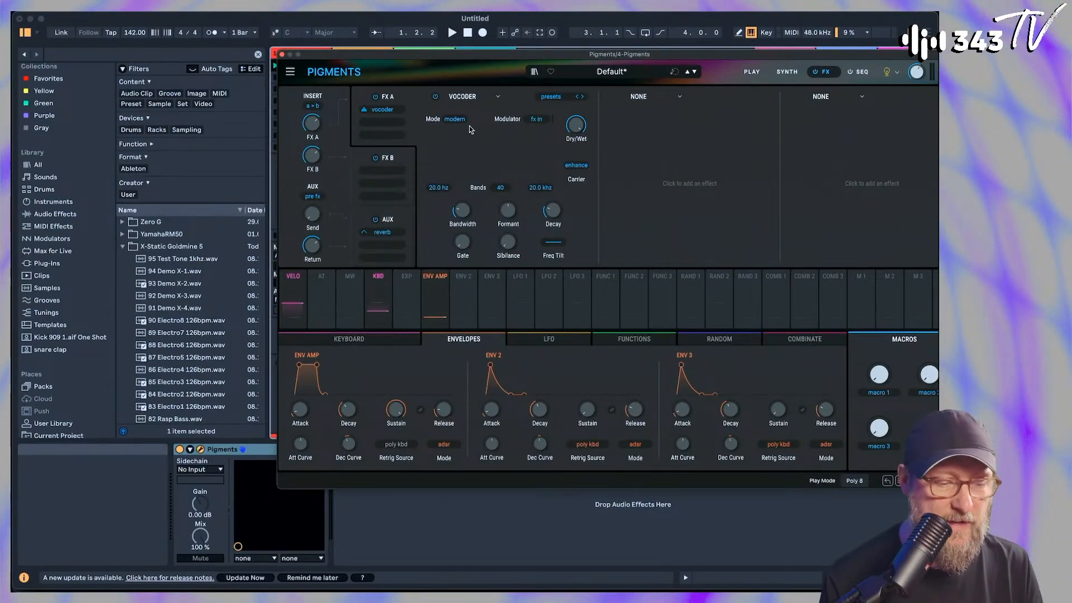
Play a low note through the Vocoder and check the synth engines before returning to the effects
{"action": "key", "text": "x"}
{"action": "key", "text": "a"}
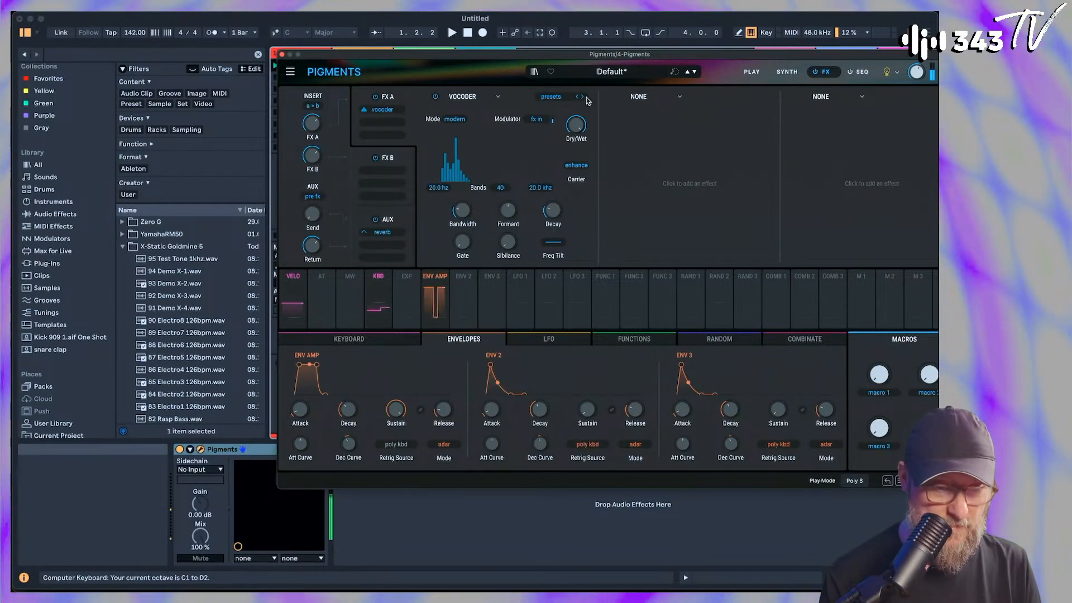
{"action": "left_click", "coordinate": [787, 72]}
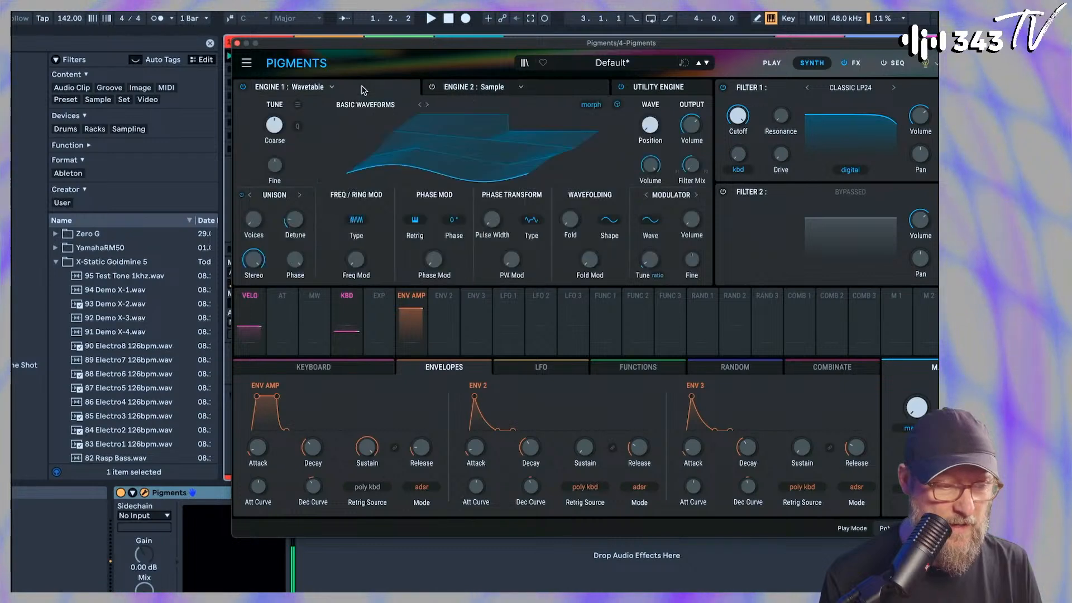
{"action": "mouse_move", "coordinate": [645, 32]}
{"action": "left_mouse_down"}
{"action": "mouse_move", "coordinate": [645, 20]}
{"action": "mouse_move", "coordinate": [645, 31]}
{"action": "left_mouse_up"}
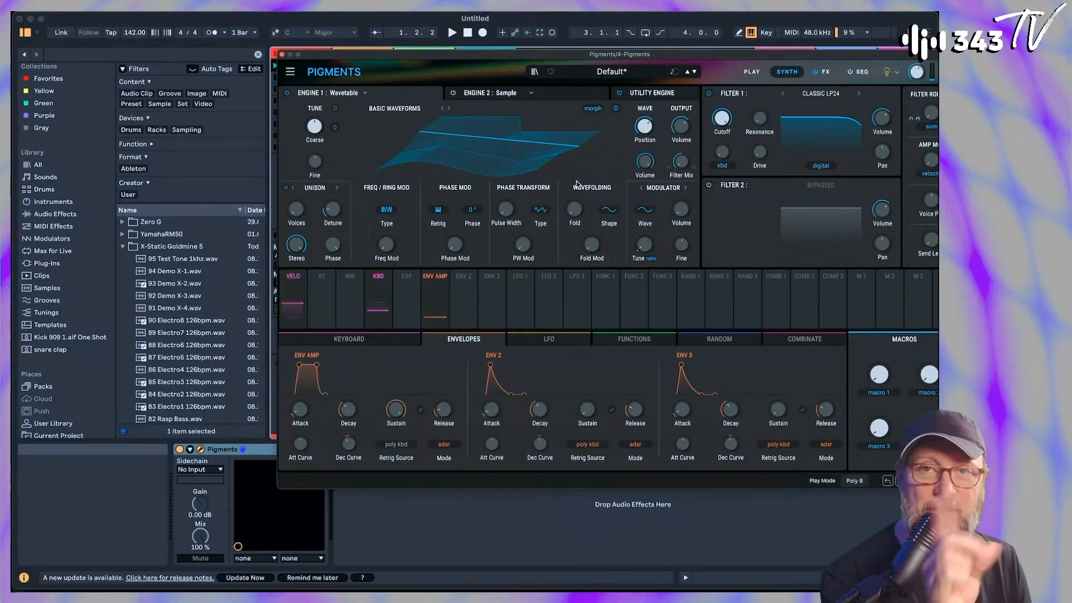
{"action": "left_click", "coordinate": [821, 72]}
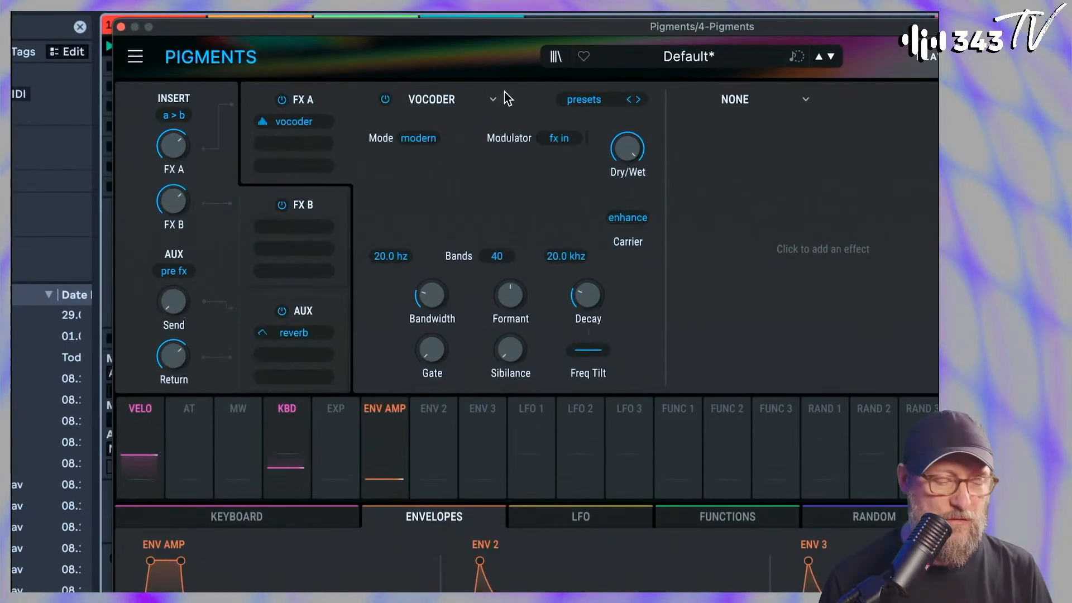
Compare the Vocoder's sound with the carrier's Enhance off and on, leaving it enabled
{"action": "left_click_drag", "start_coordinate": [508, 210], "coordinate": [508, 182]}
{"action": "mouse_move", "coordinate": [510, 295]}
{"action": "left_mouse_down"}
{"action": "mouse_move", "coordinate": [510, 325]}
{"action": "mouse_move", "coordinate": [511, 302]}
{"action": "left_mouse_up"}
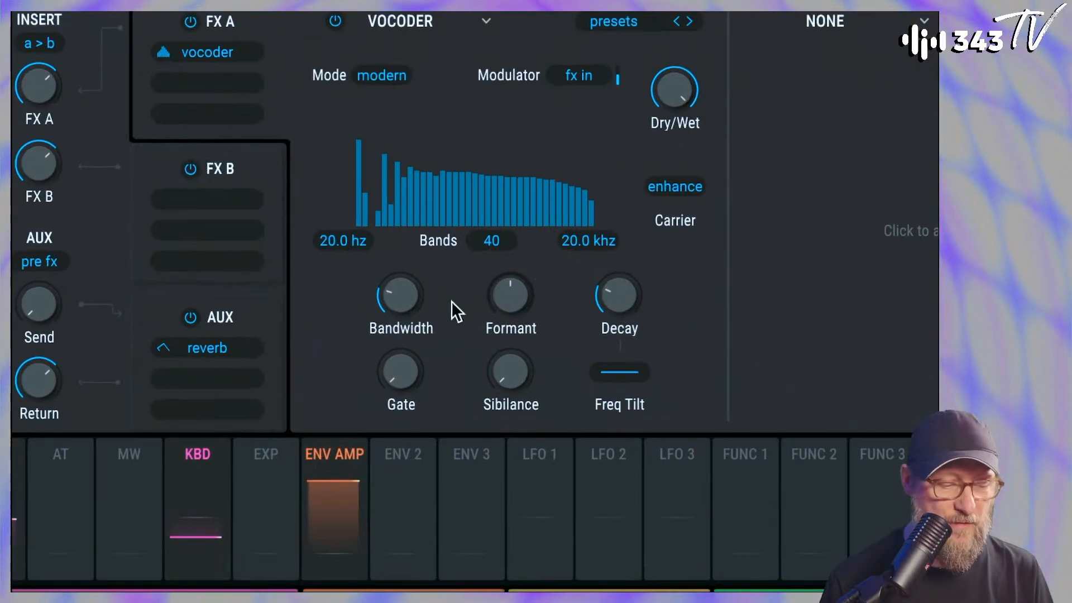
{"action": "left_click", "coordinate": [657, 189]}
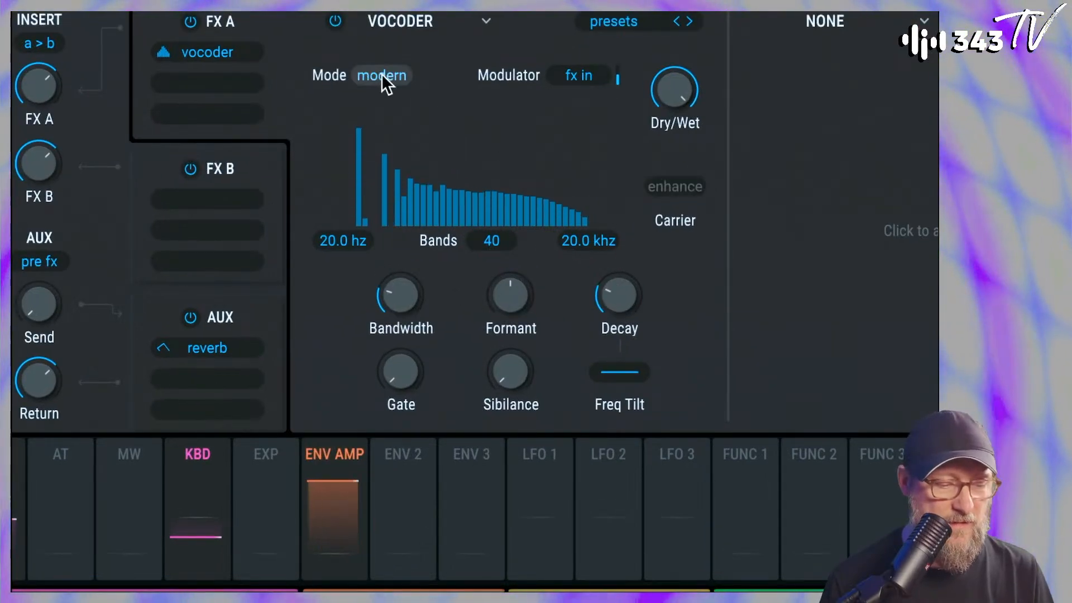
{"action": "left_click", "coordinate": [697, 185]}
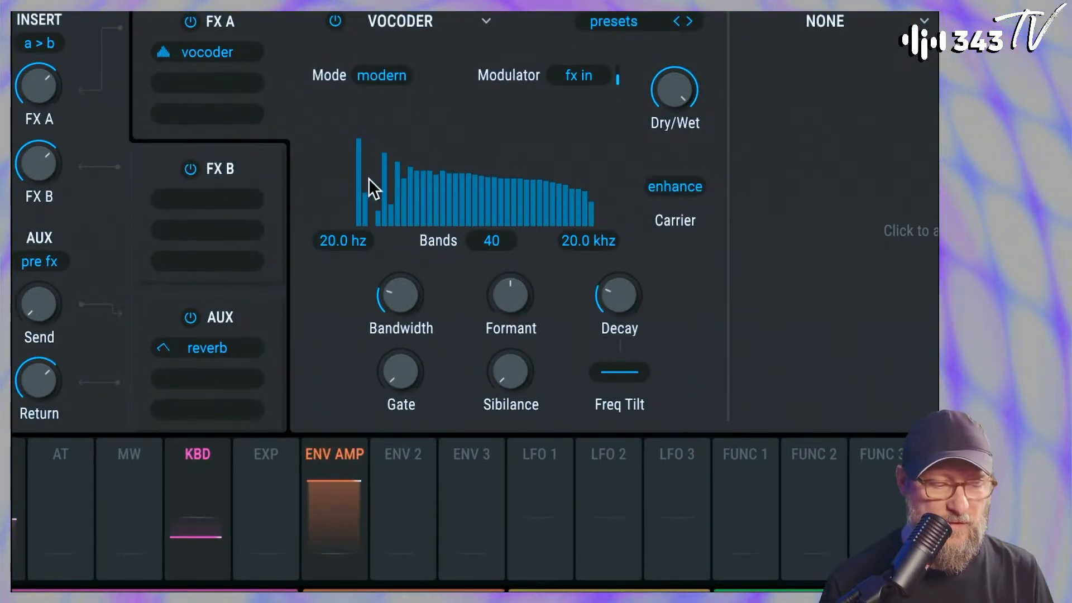
Audition the Vocoder's Vintage mode and set the mode to Dirty
{"action": "left_click", "coordinate": [389, 74]}
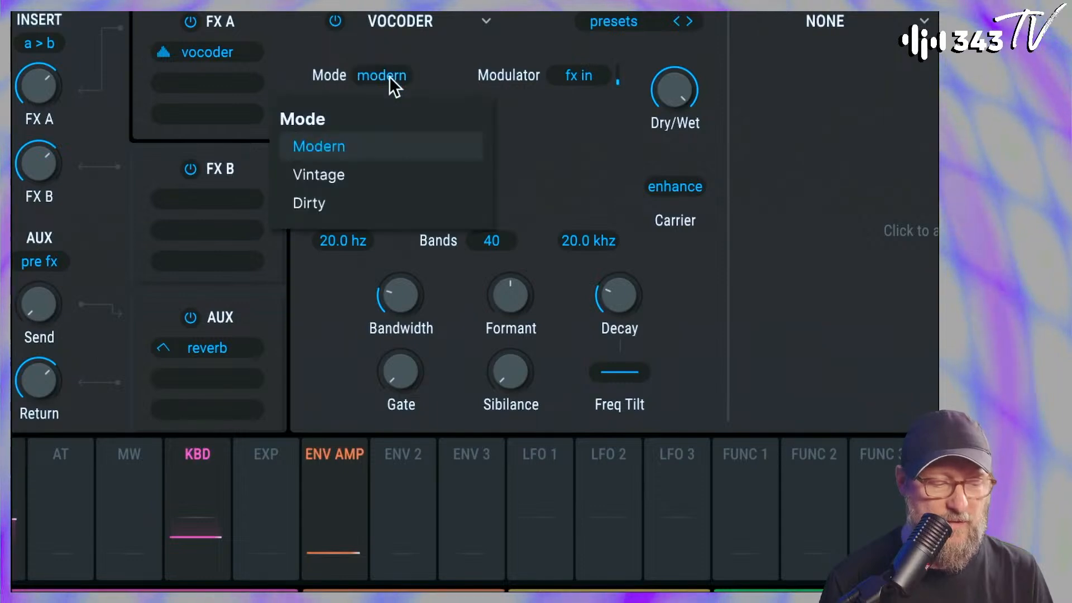
{"action": "left_click", "coordinate": [351, 170]}
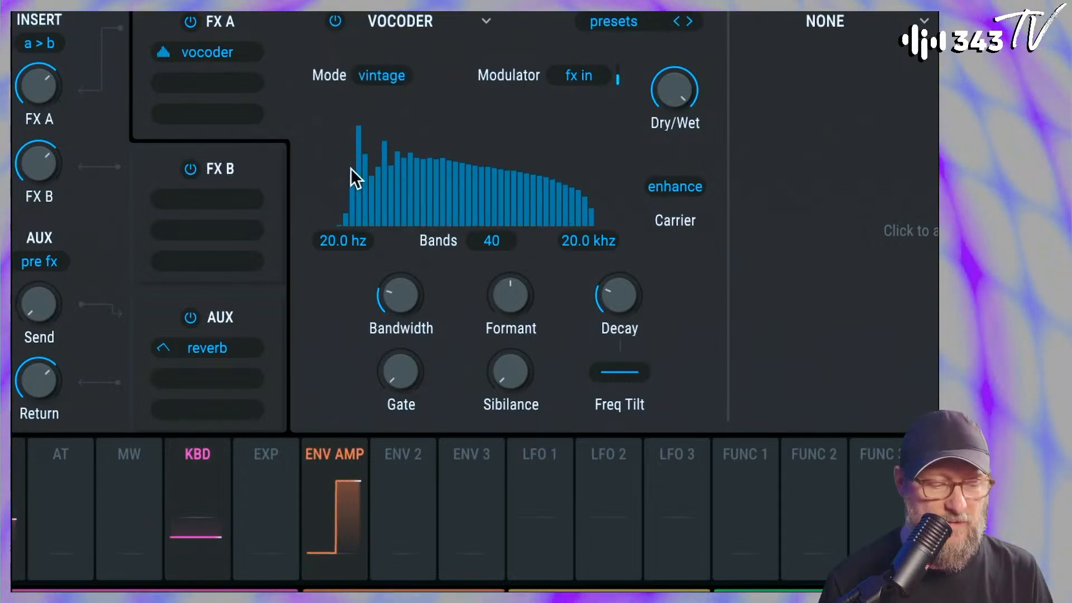
{"action": "left_click", "coordinate": [376, 74]}
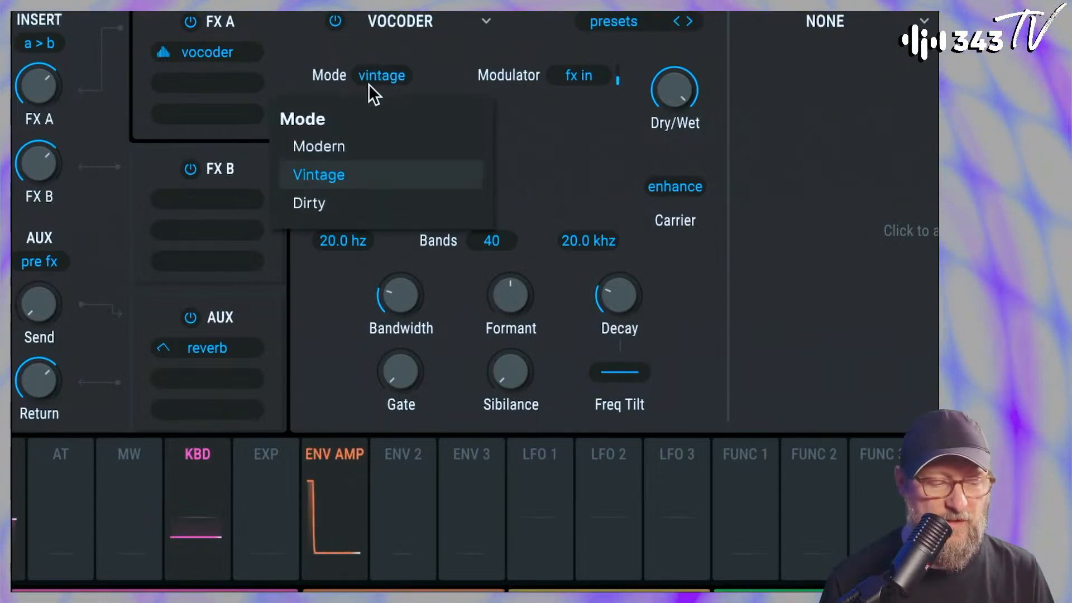
{"action": "left_click", "coordinate": [359, 203]}
Lower the Vocoder's Bandwidth to its minimum and try the Formant control before resetting it
{"action": "mouse_move", "coordinate": [401, 297]}
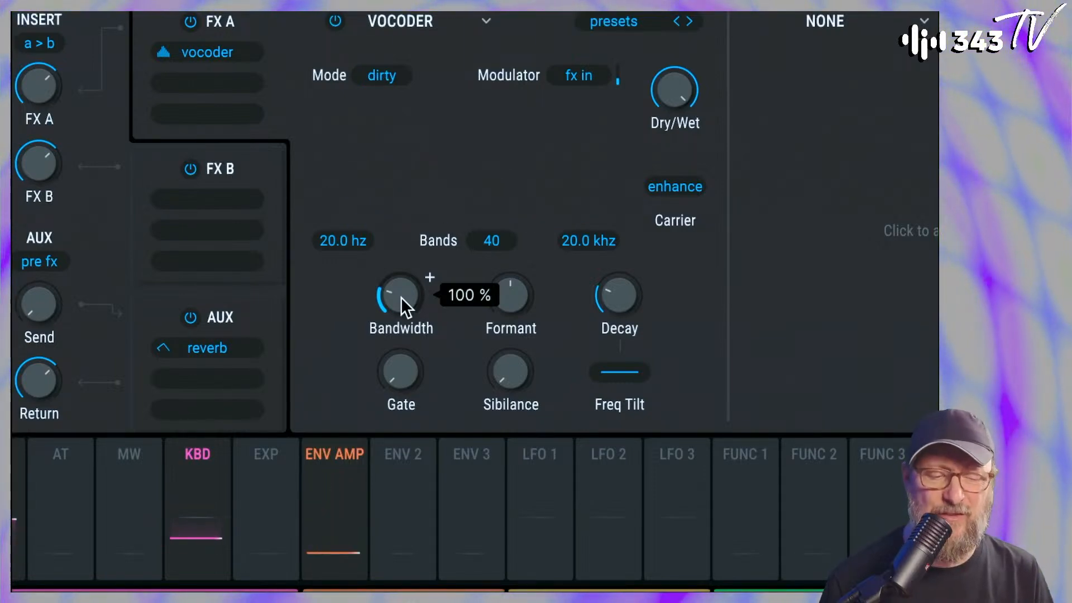
{"action": "mouse_move", "coordinate": [510, 300]}
{"action": "left_mouse_down"}
{"action": "mouse_move", "coordinate": [510, 280]}
{"action": "mouse_move", "coordinate": [511, 313]}
{"action": "mouse_move", "coordinate": [510, 270]}
{"action": "mouse_move", "coordinate": [511, 310]}
{"action": "mouse_move", "coordinate": [510, 293]}
{"action": "left_mouse_up"}
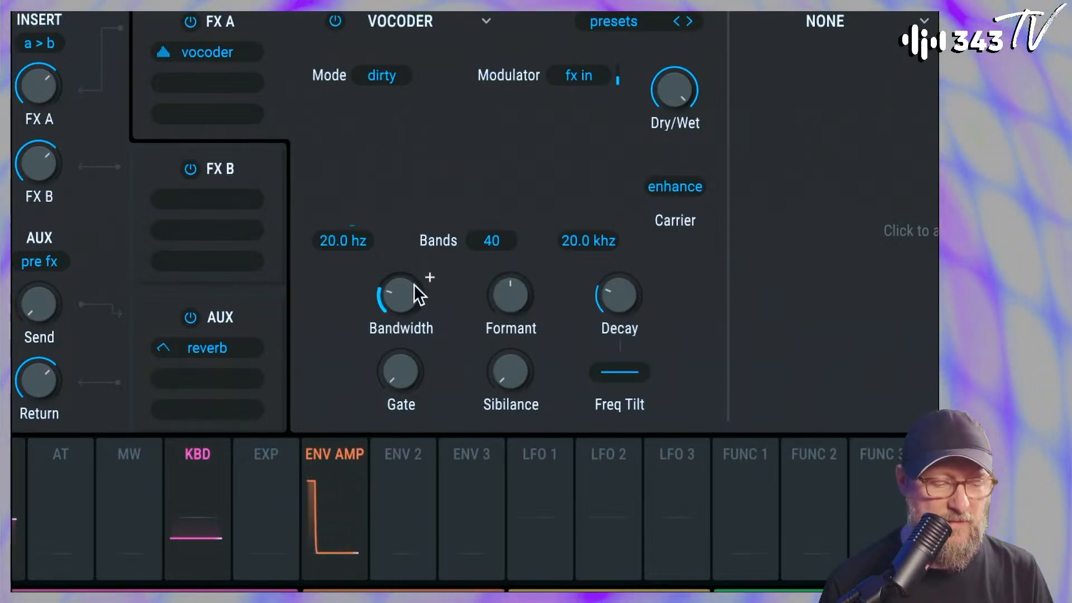
{"action": "left_click_drag", "start_coordinate": [403, 294], "coordinate": [385, 361]}
{"action": "mouse_move", "coordinate": [509, 294]}
{"action": "left_mouse_down"}
{"action": "mouse_move", "coordinate": [510, 257]}
{"action": "mouse_move", "coordinate": [510, 303]}
{"action": "mouse_move", "coordinate": [510, 284]}
{"action": "left_mouse_up"}
{"action": "double_click", "coordinate": [517, 299]}
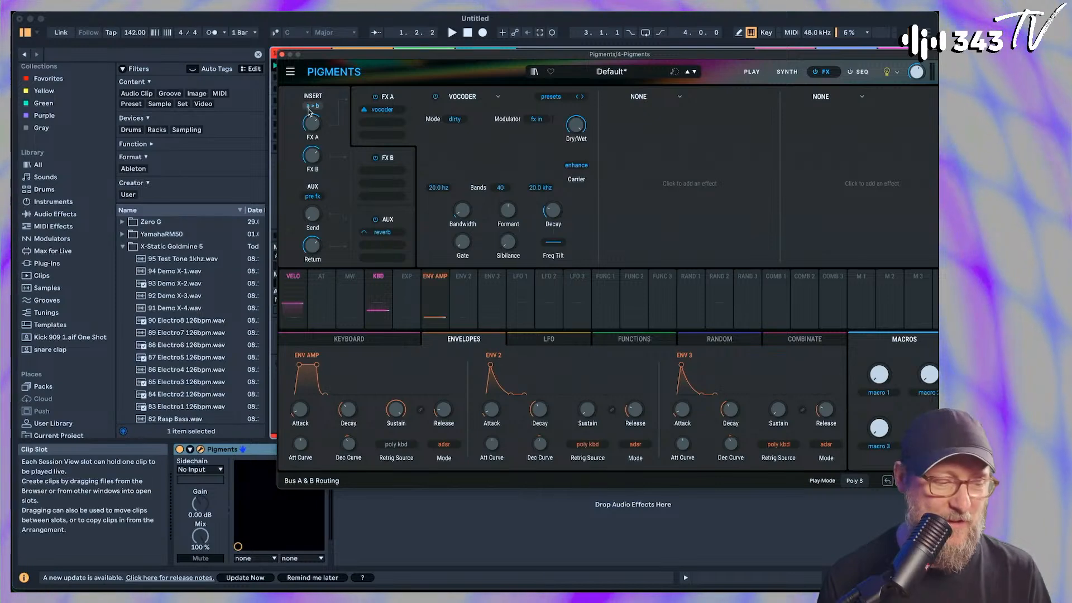
Start playback and switch from the Pigments window on track 4 to the one on track 3
{"action": "left_click", "coordinate": [282, 54]}
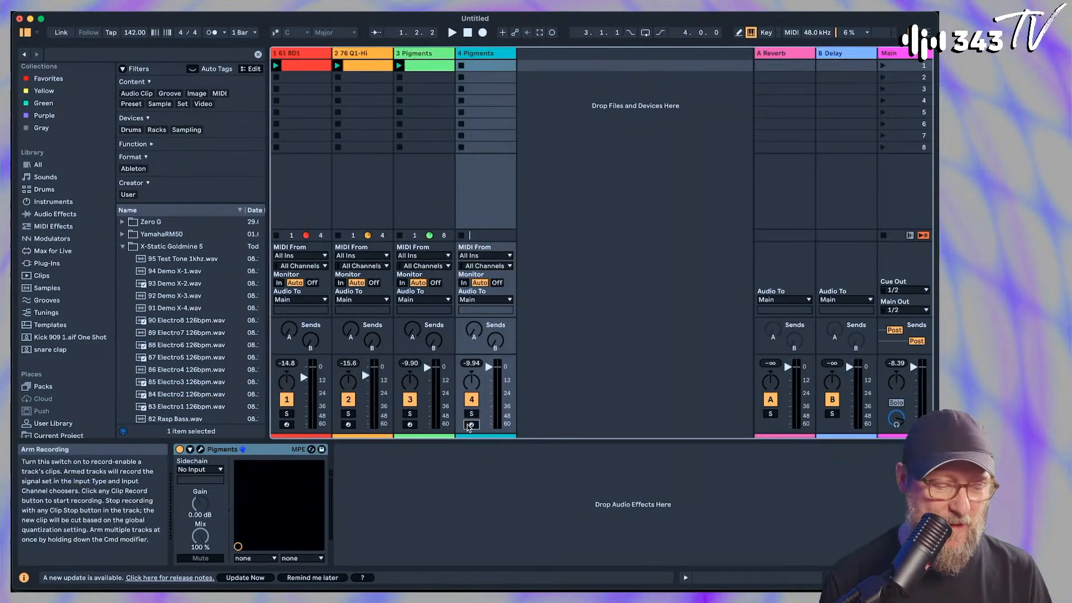
{"action": "key", "text": "space"}
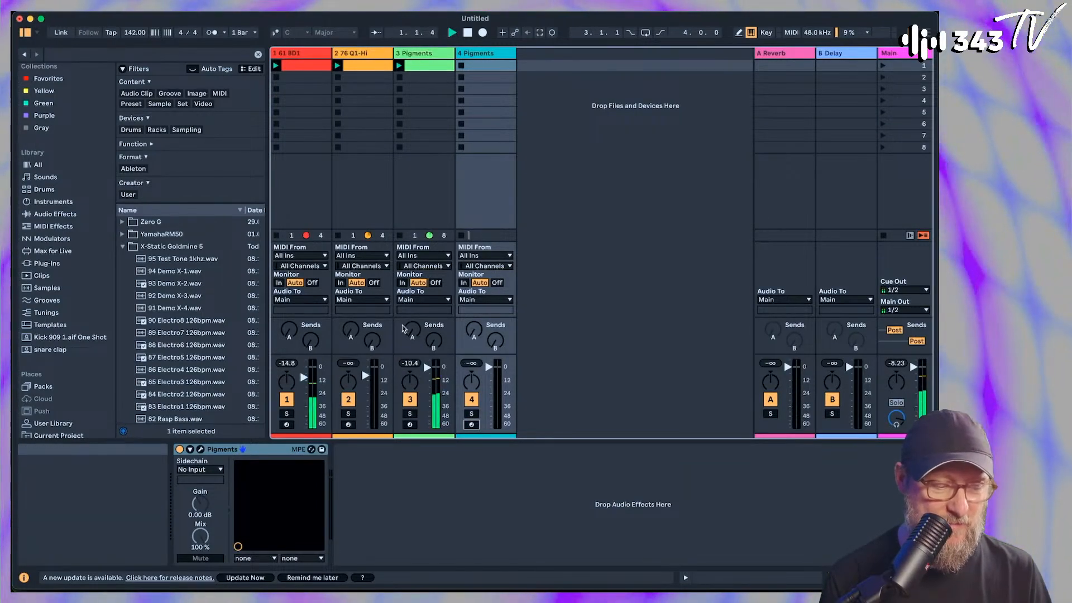
{"action": "left_click", "coordinate": [200, 449]}
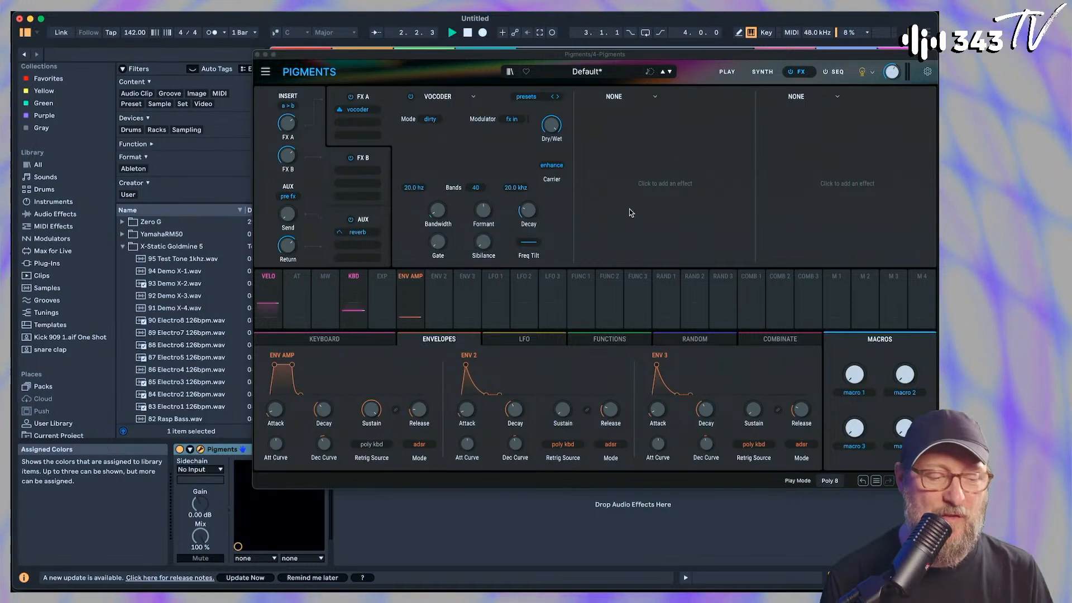
{"action": "left_click", "coordinate": [258, 54]}
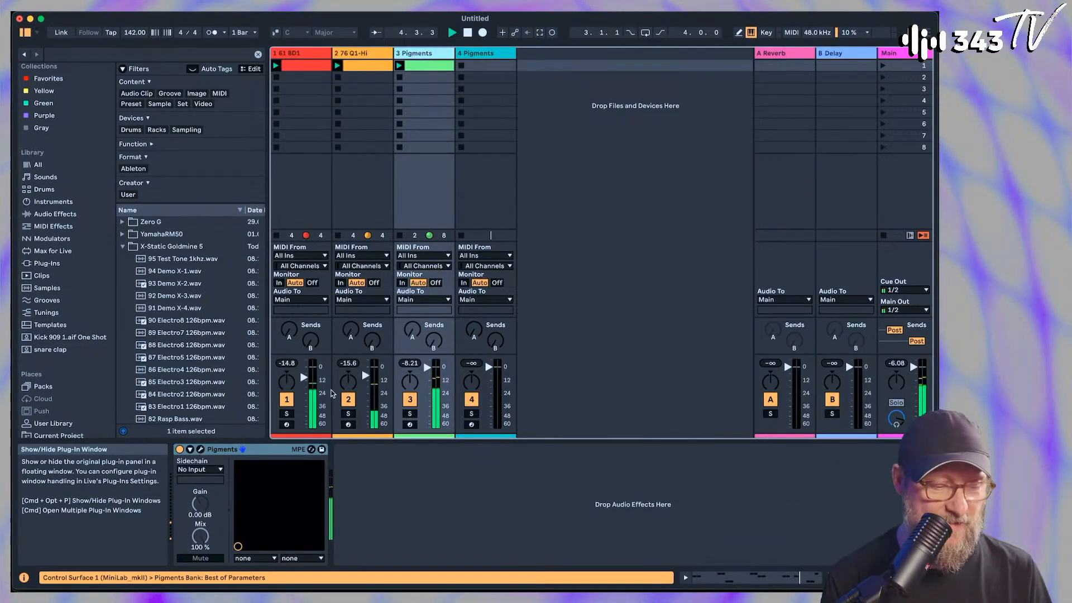
{"action": "left_click", "coordinate": [200, 449]}
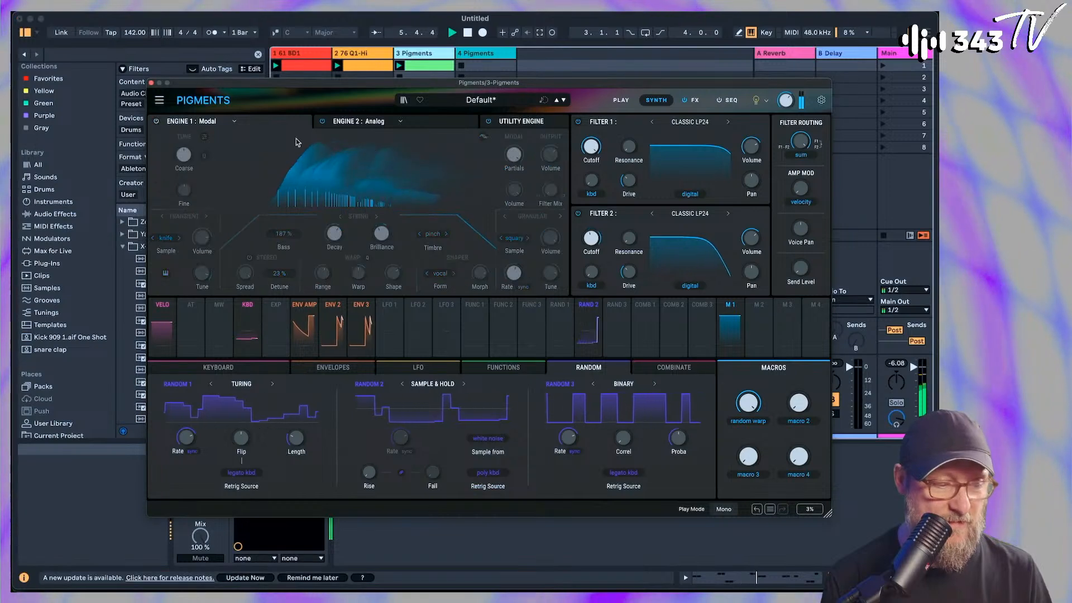
Add a Vocoder to the first FX B slot of the Pigments instance on track 3
{"action": "left_click", "coordinate": [424, 121]}
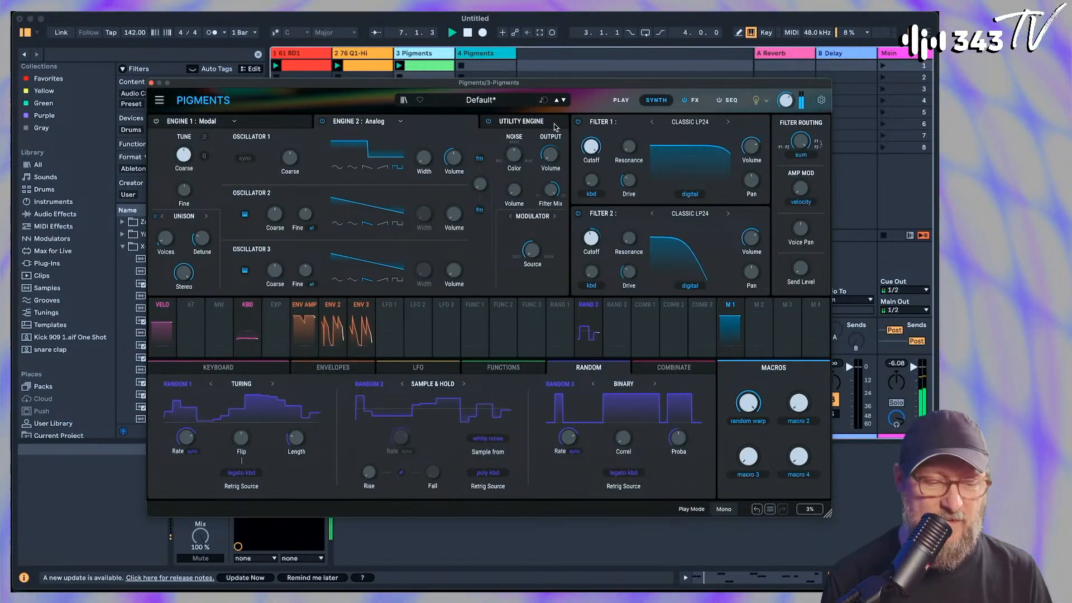
{"action": "left_click", "coordinate": [697, 101]}
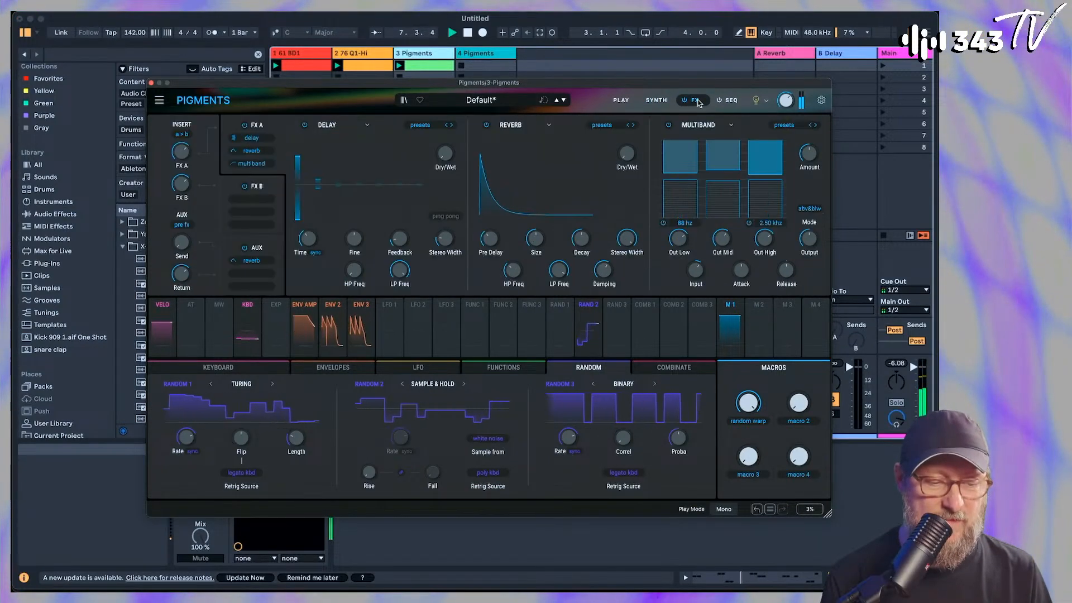
{"action": "left_click", "coordinate": [262, 187]}
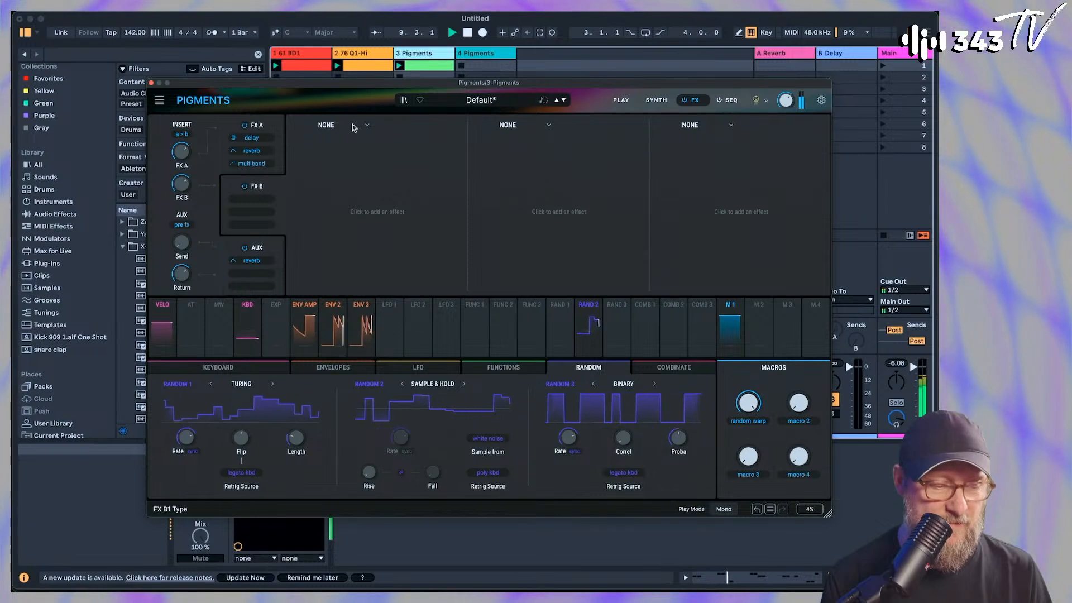
{"action": "left_click", "coordinate": [368, 126]}
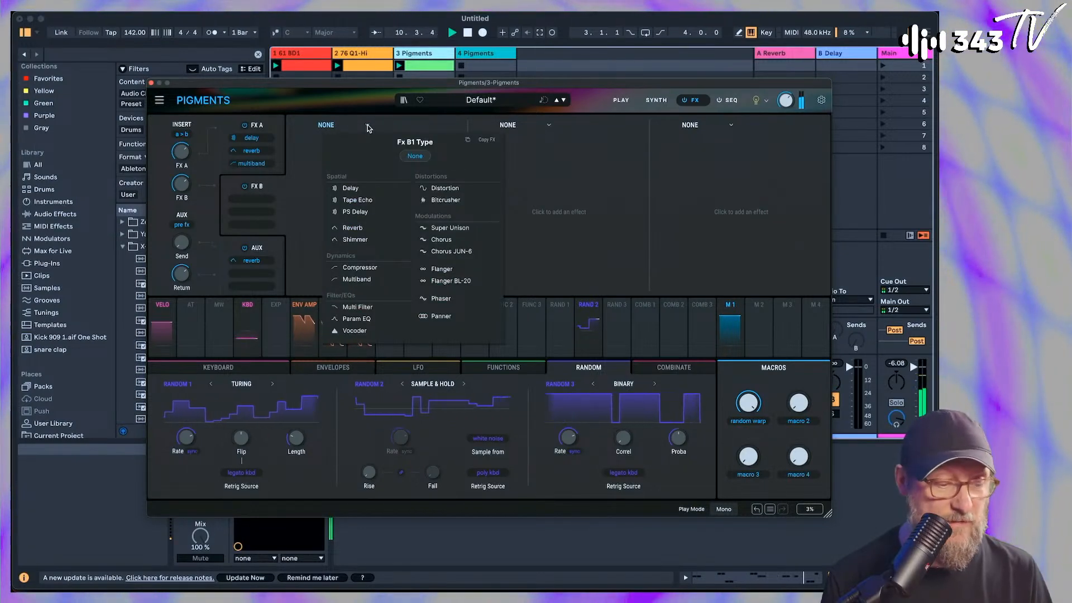
{"action": "left_click", "coordinate": [354, 330]}
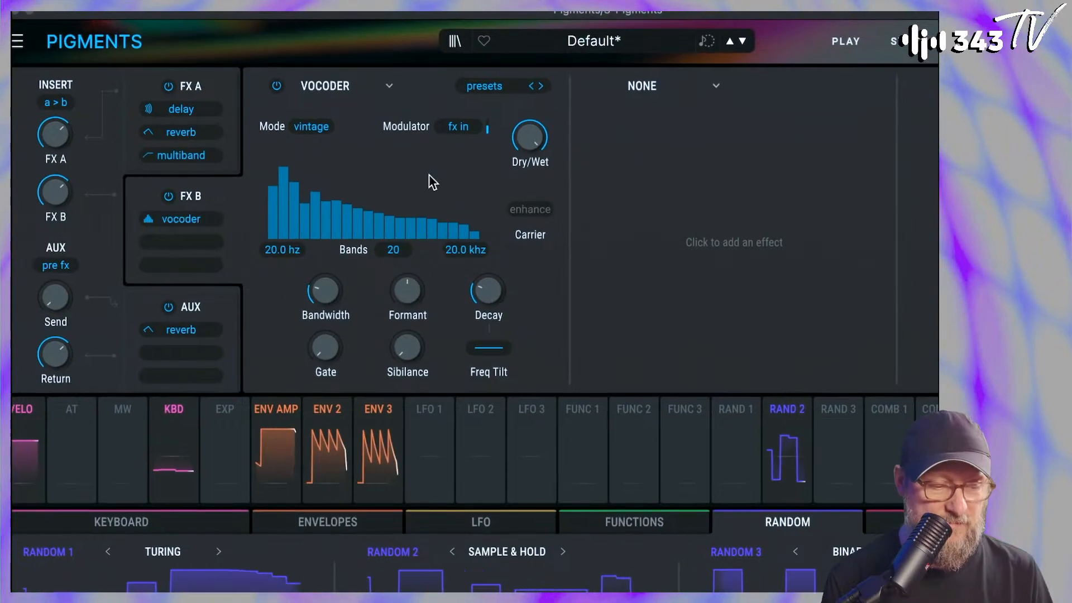
Set the FX B Vocoder's mode to Modern
{"action": "mouse_move", "coordinate": [520, 141]}
{"action": "left_mouse_down"}
{"action": "mouse_move", "coordinate": [520, 171]}
{"action": "mouse_move", "coordinate": [520, 141]}
{"action": "left_mouse_up"}
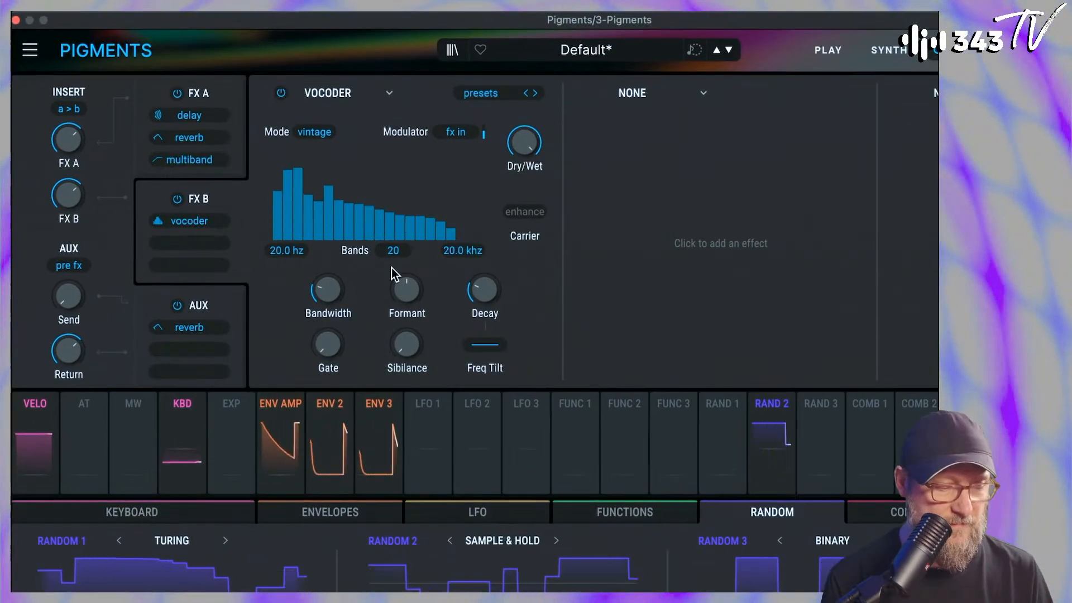
{"action": "left_click", "coordinate": [323, 135]}
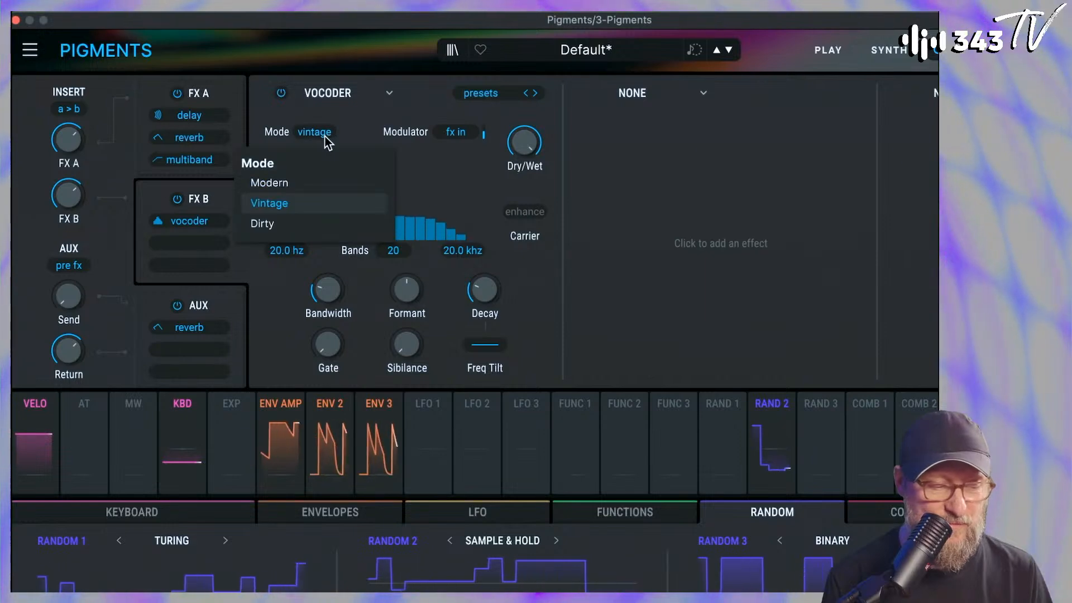
{"action": "left_click", "coordinate": [304, 183]}
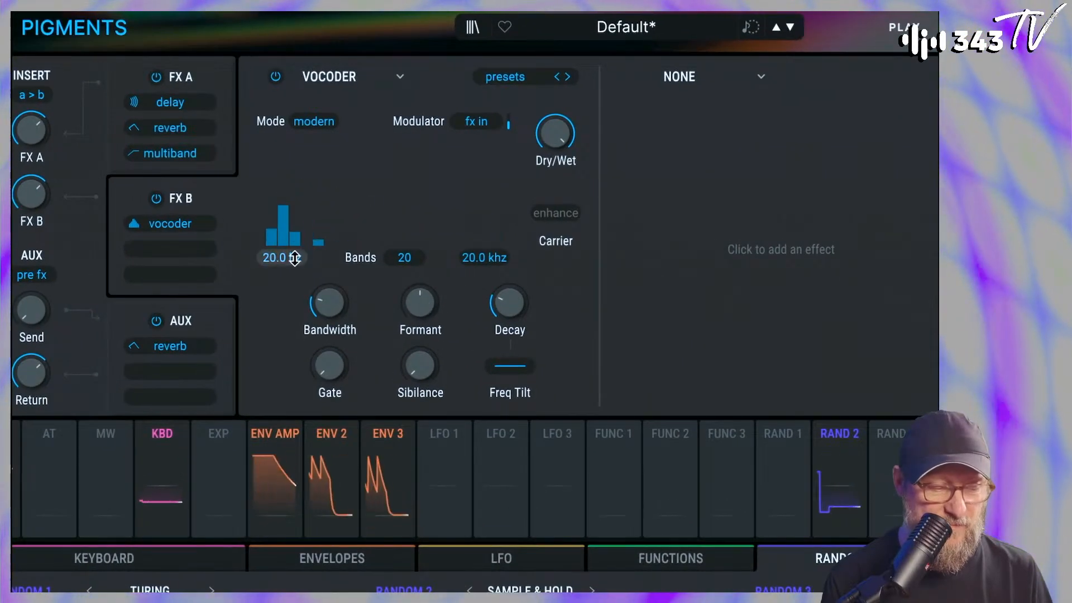
Raise the FX B Vocoder's Decay and Sibilance
{"action": "left_click_drag", "start_coordinate": [402, 289], "coordinate": [431, 364]}
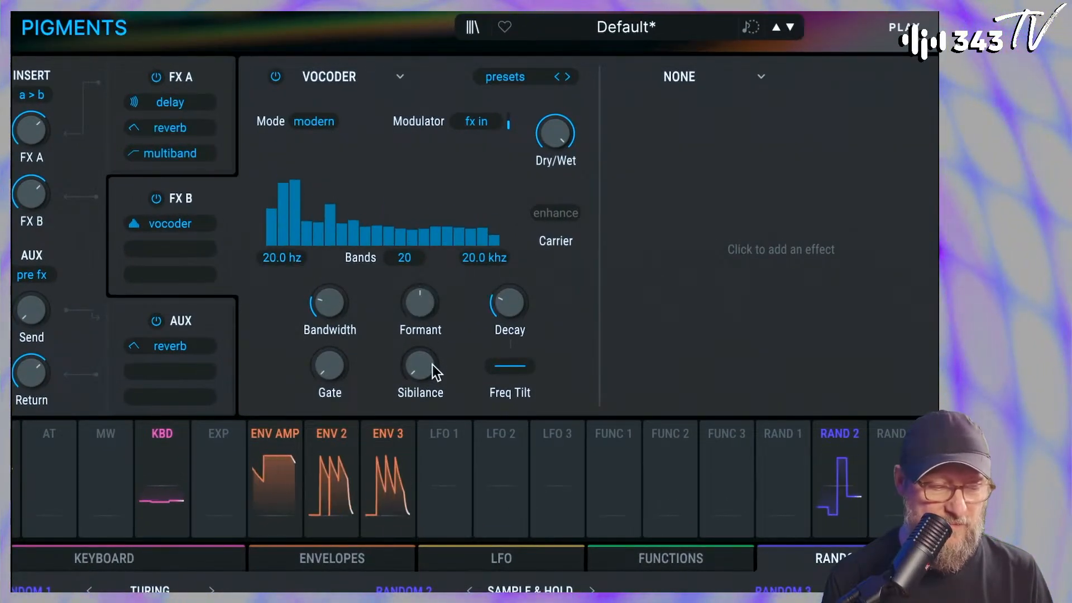
{"action": "mouse_move", "coordinate": [510, 301]}
{"action": "left_mouse_down"}
{"action": "mouse_move", "coordinate": [510, 268]}
{"action": "mouse_move", "coordinate": [510, 285]}
{"action": "left_mouse_up"}
{"action": "mouse_move", "coordinate": [420, 366]}
{"action": "left_mouse_down"}
{"action": "mouse_move", "coordinate": [420, 392]}
{"action": "mouse_move", "coordinate": [420, 379]}
{"action": "left_mouse_up"}
Check the modulator sources, keeping FX In, and set the FX B Vocoder to 40 bands
{"action": "left_click", "coordinate": [481, 121]}
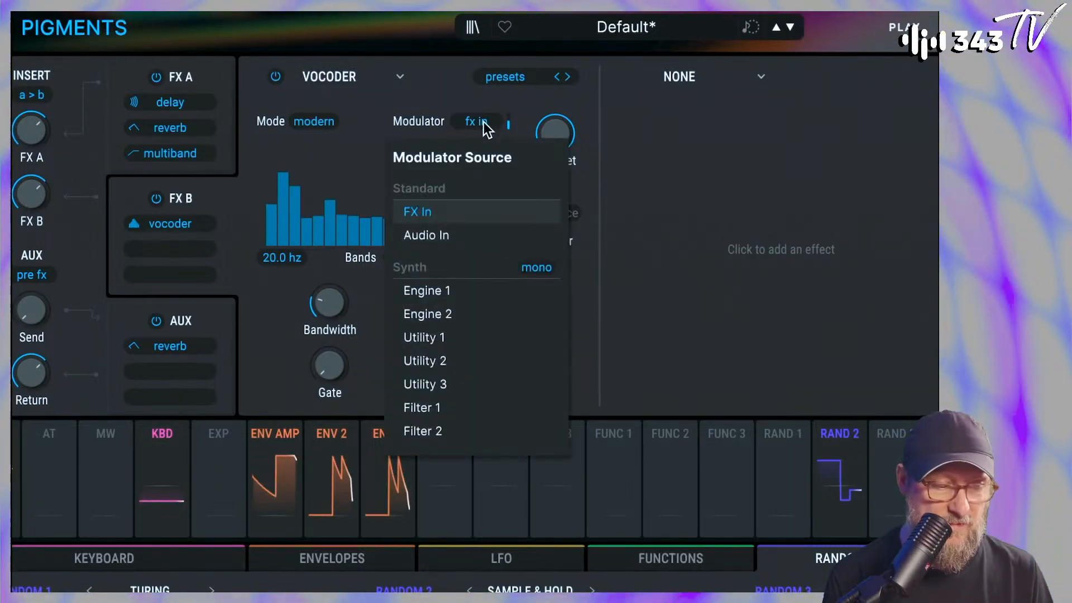
{"action": "left_click", "coordinate": [364, 168]}
{"action": "left_click_drag", "start_coordinate": [404, 257], "coordinate": [404, 185]}
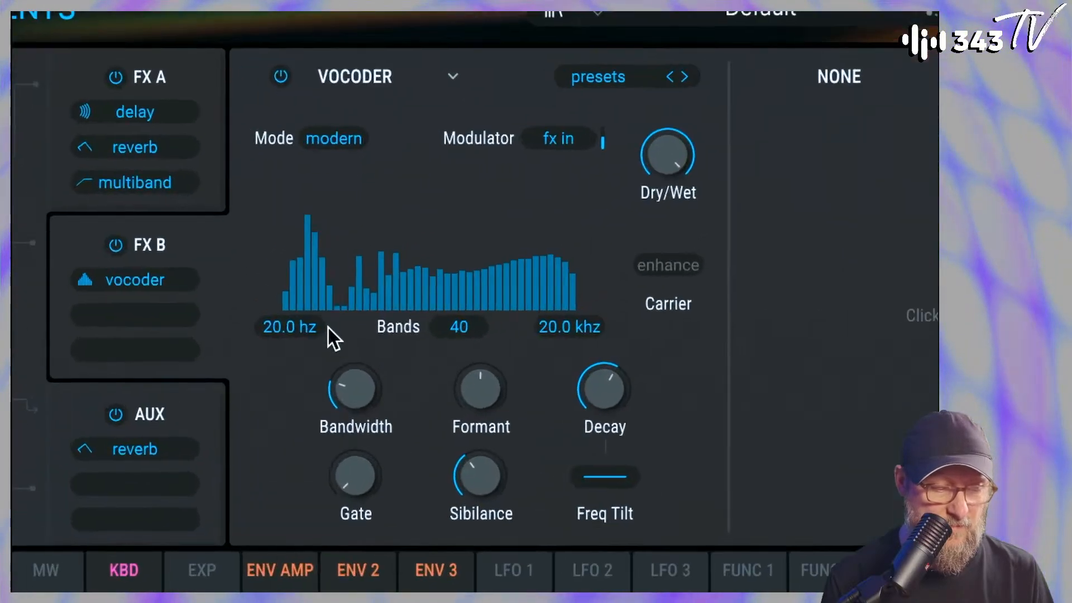
Set the FX B Vocoder's Decay to 194 ms and raise the FX B bus volume
{"action": "left_click_drag", "start_coordinate": [387, 368], "coordinate": [387, 368]}
{"action": "left_click_drag", "start_coordinate": [362, 404], "coordinate": [362, 392]}
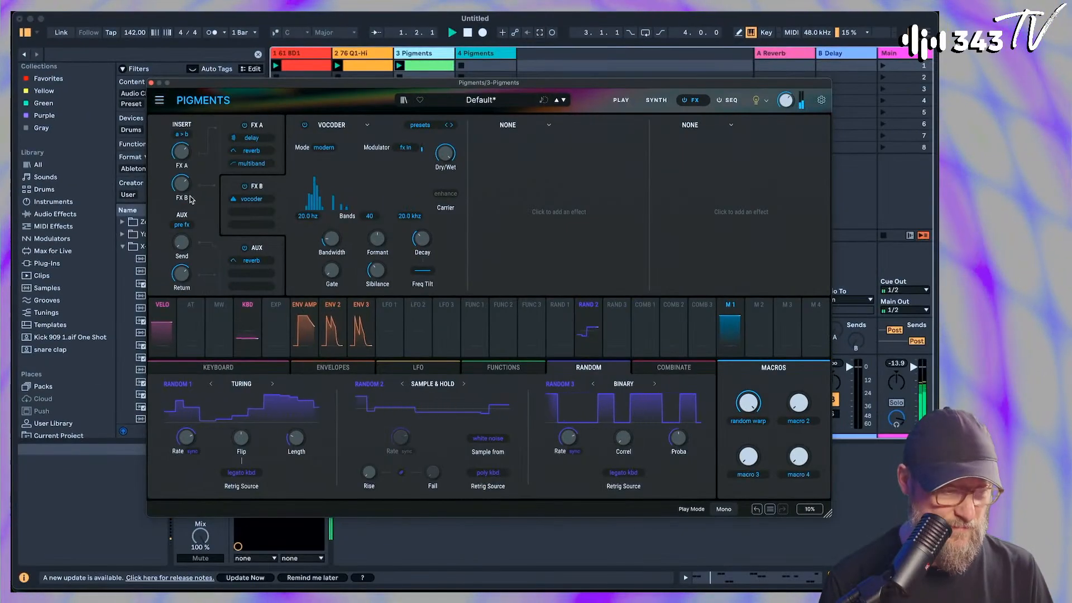
{"action": "left_click_drag", "start_coordinate": [183, 185], "coordinate": [183, 172]}
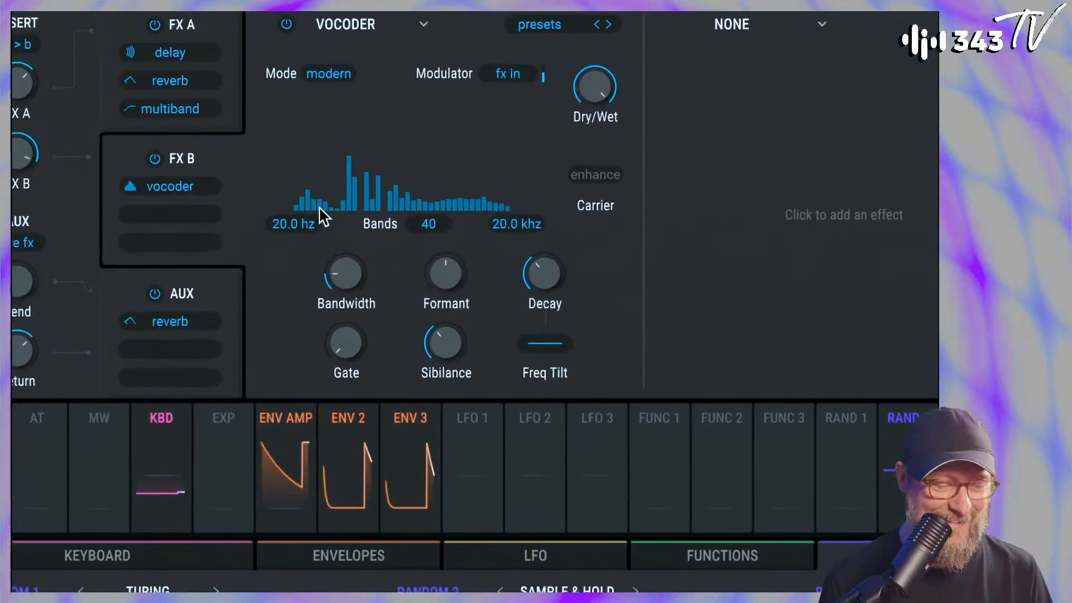
Set the FX B Vocoder's Bandwidth to 133 %, Formant to 7.49 st and Gate to 16 %
{"action": "left_click_drag", "start_coordinate": [336, 259], "coordinate": [336, 249]}
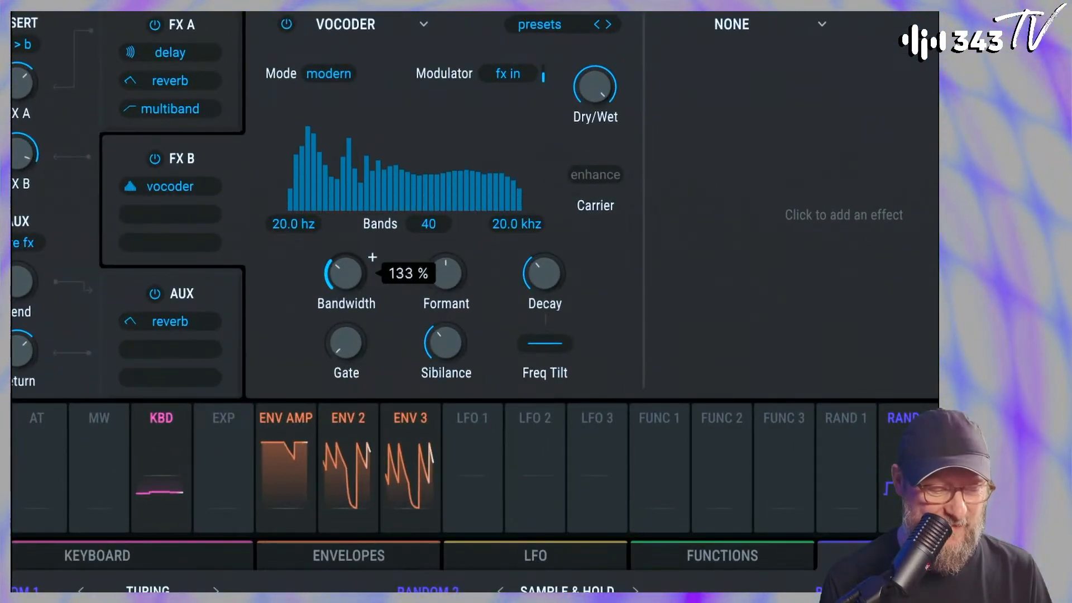
{"action": "mouse_move", "coordinate": [453, 275]}
{"action": "left_mouse_down"}
{"action": "mouse_move", "coordinate": [452, 285]}
{"action": "mouse_move", "coordinate": [452, 268]}
{"action": "left_mouse_up"}
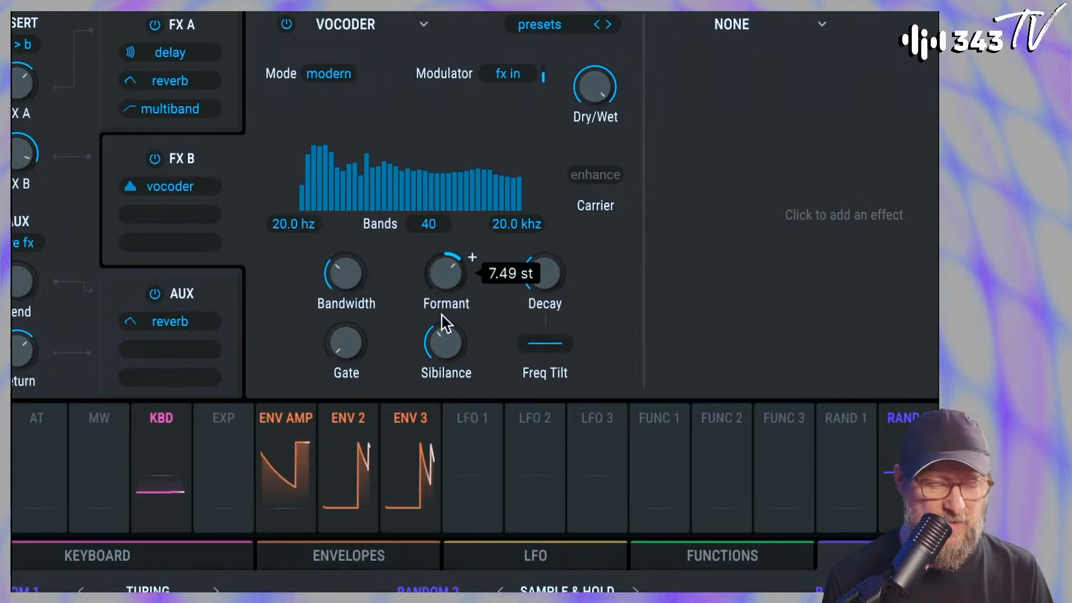
{"action": "mouse_move", "coordinate": [350, 347]}
{"action": "left_mouse_down"}
{"action": "mouse_move", "coordinate": [350, 330]}
{"action": "mouse_move", "coordinate": [348, 343]}
{"action": "left_mouse_up"}
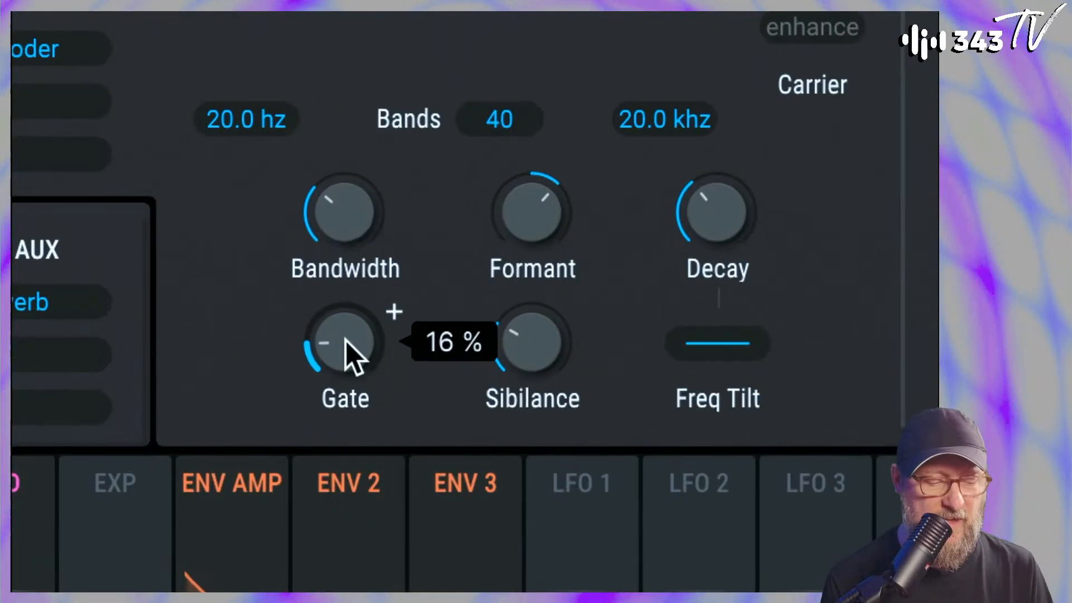
{"action": "left_click_drag", "start_coordinate": [349, 421], "coordinate": [352, 443]}
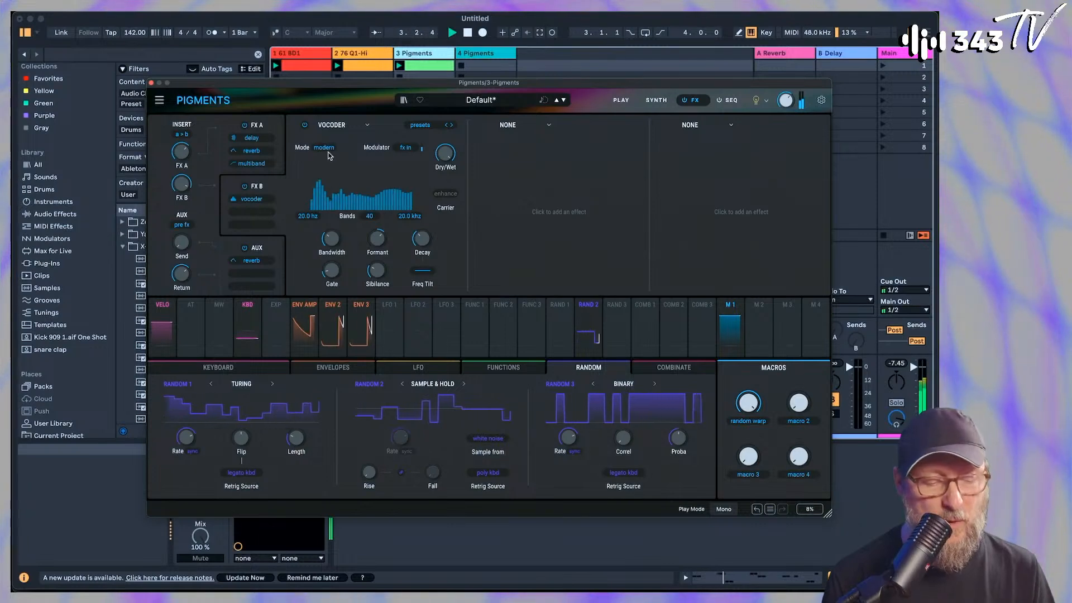
Route the FX A and FX B buses in parallel (A // B) and bypass the FX B bus
{"action": "mouse_move", "coordinate": [458, 146]}
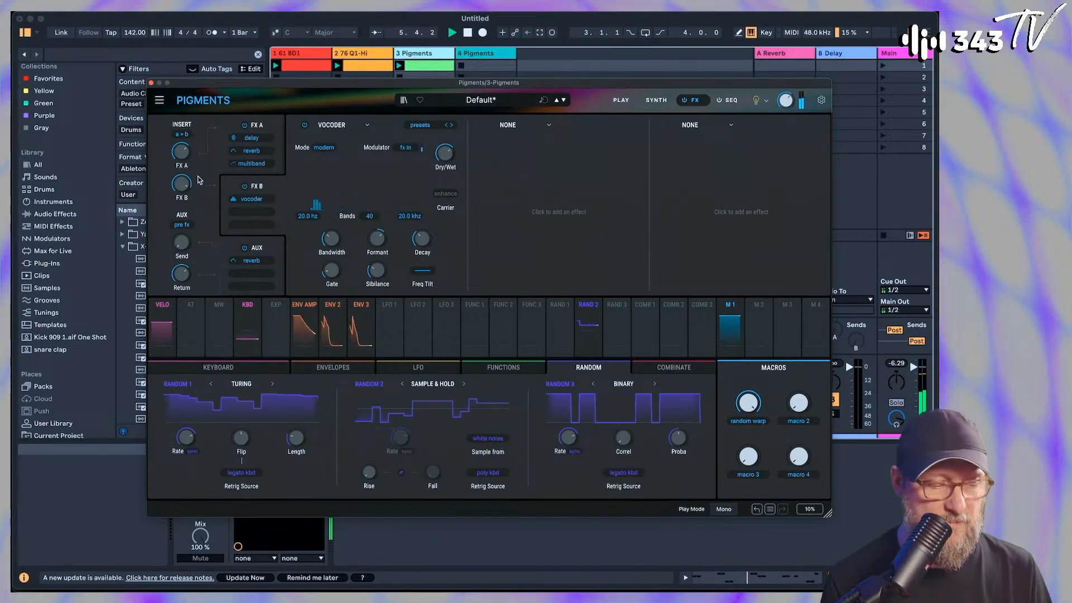
{"action": "mouse_move", "coordinate": [189, 184]}
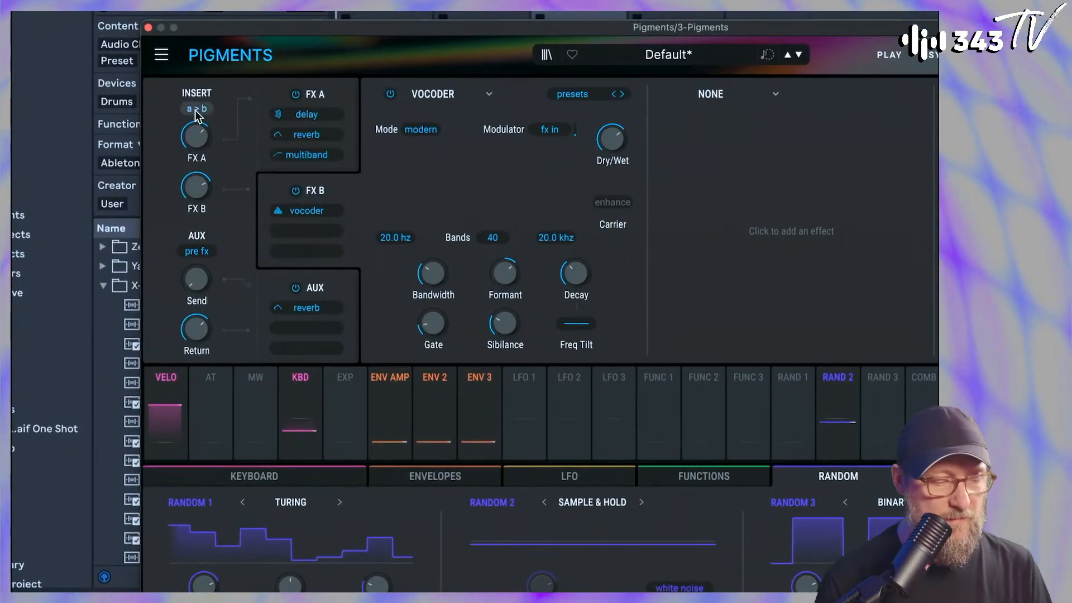
{"action": "left_click", "coordinate": [197, 110]}
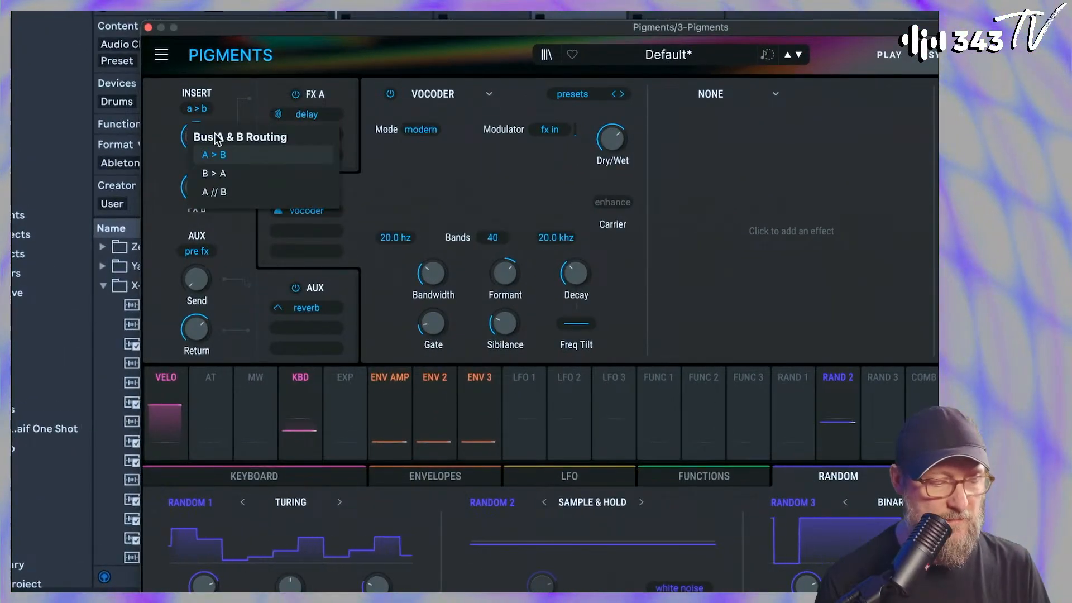
{"action": "left_click", "coordinate": [214, 189]}
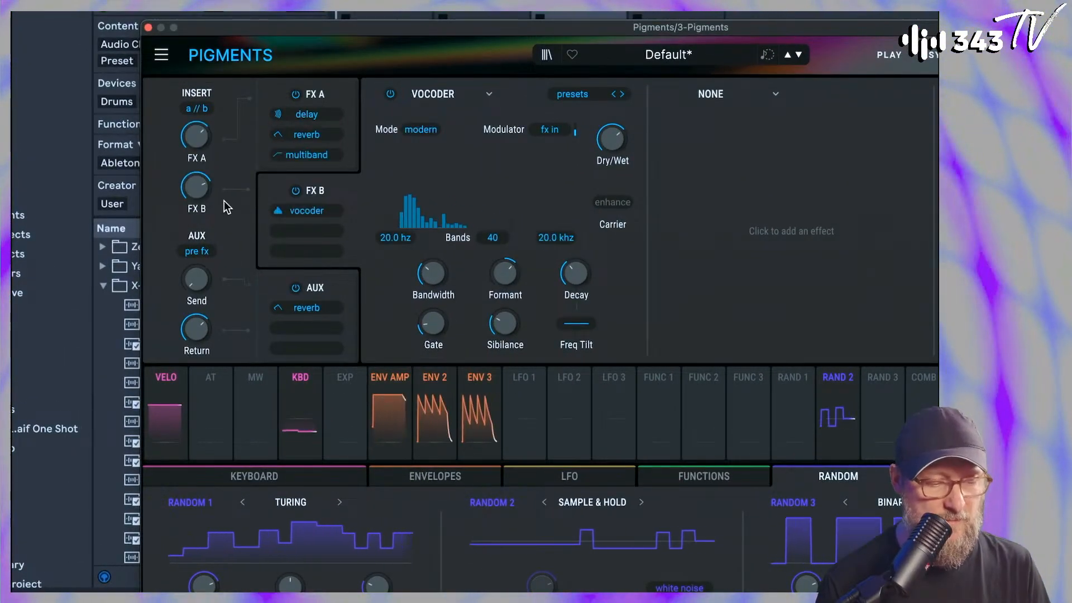
{"action": "left_click", "coordinate": [296, 190]}
{"action": "mouse_move", "coordinate": [201, 181]}
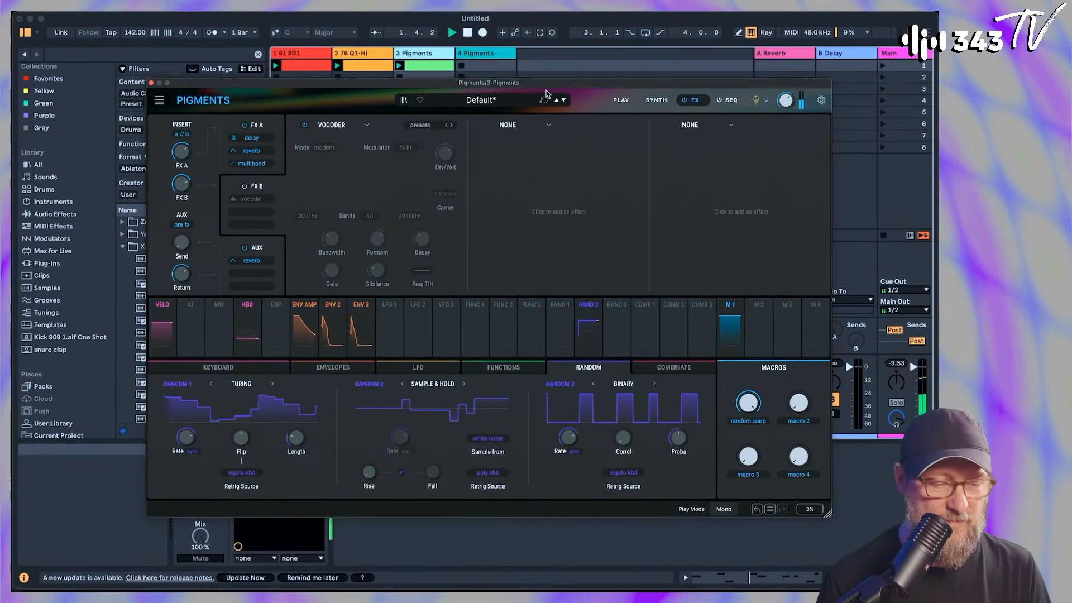
Close the Pigments editor of track 3, then arm track 4 and open its Pigments editor
{"action": "left_click", "coordinate": [656, 101]}
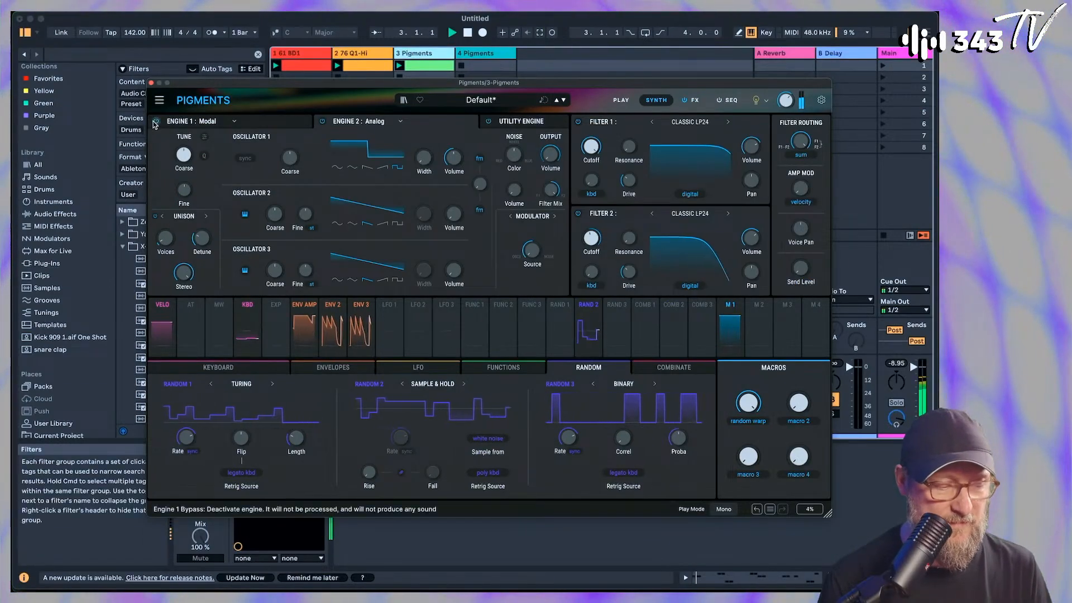
{"action": "left_click", "coordinate": [151, 83]}
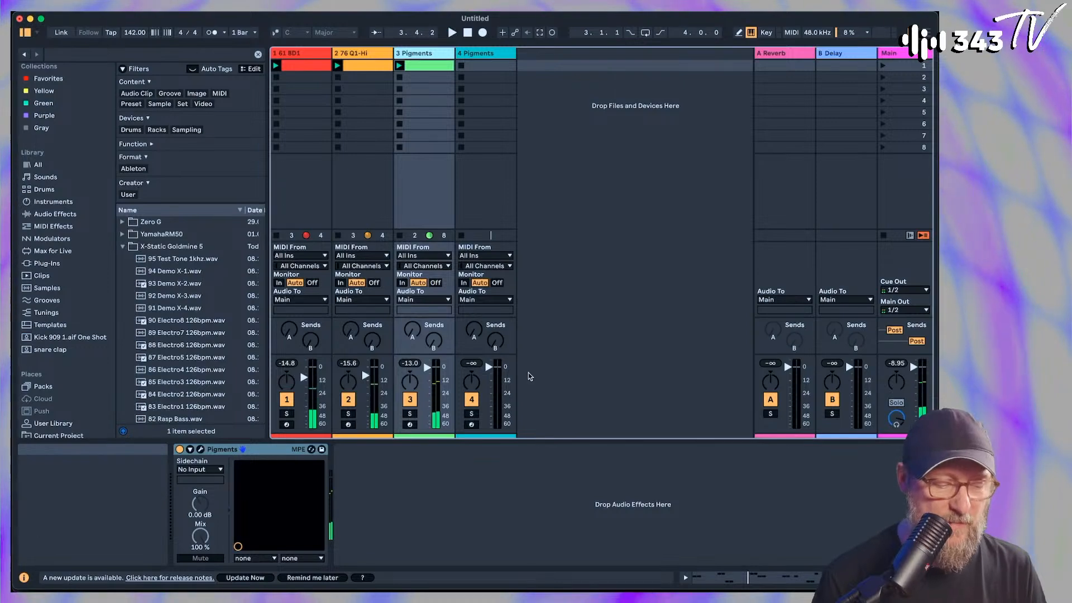
{"action": "left_click", "coordinate": [472, 425]}
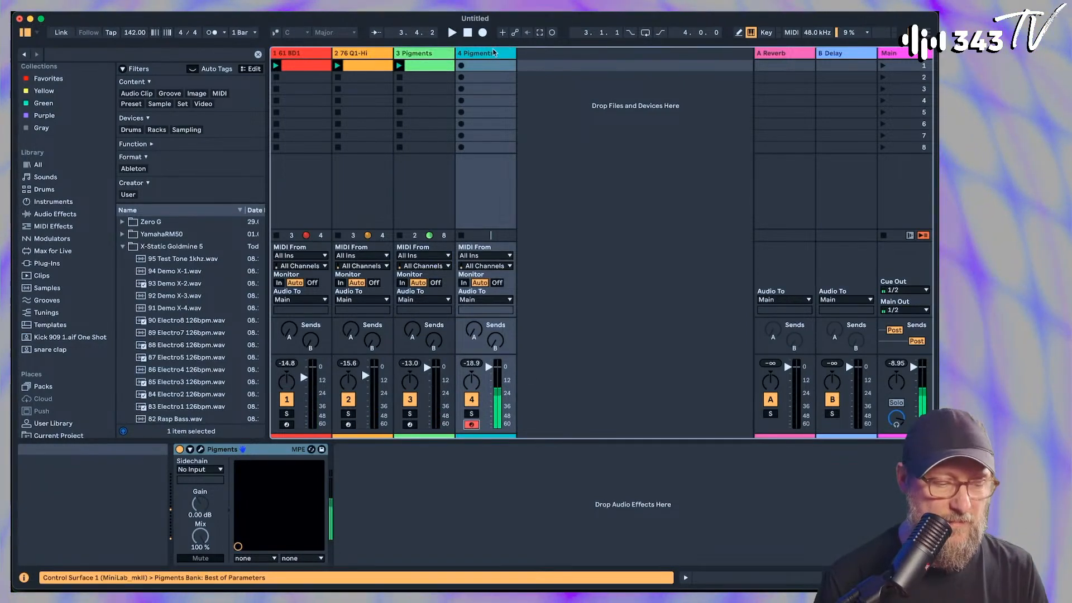
{"action": "left_click", "coordinate": [200, 450]}
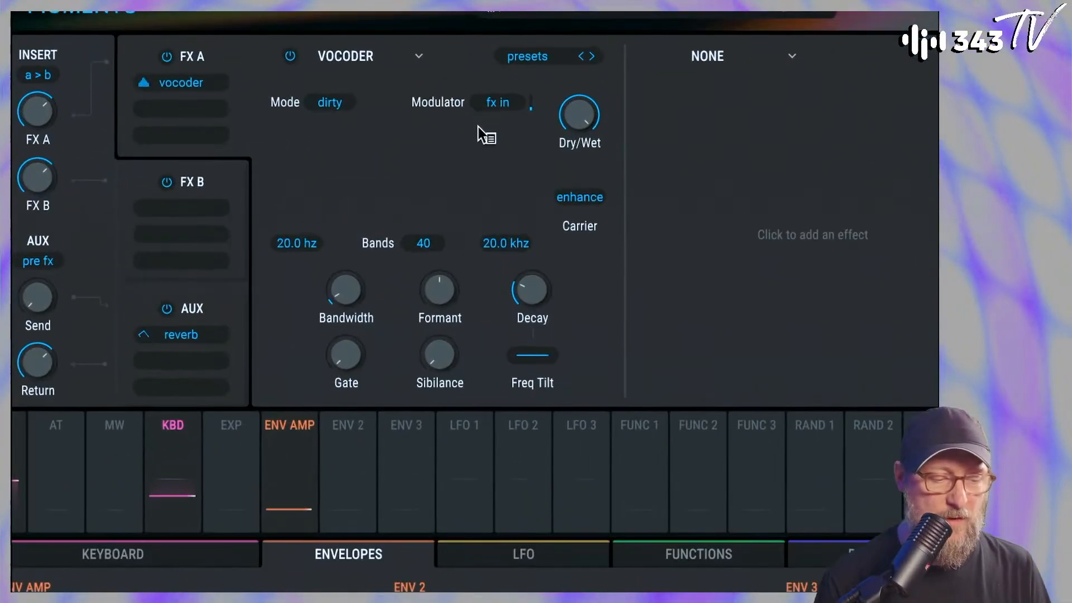
Set the FX A Vocoder's modulator source to Audio In and close the Pigments editor
{"action": "left_click", "coordinate": [498, 102]}
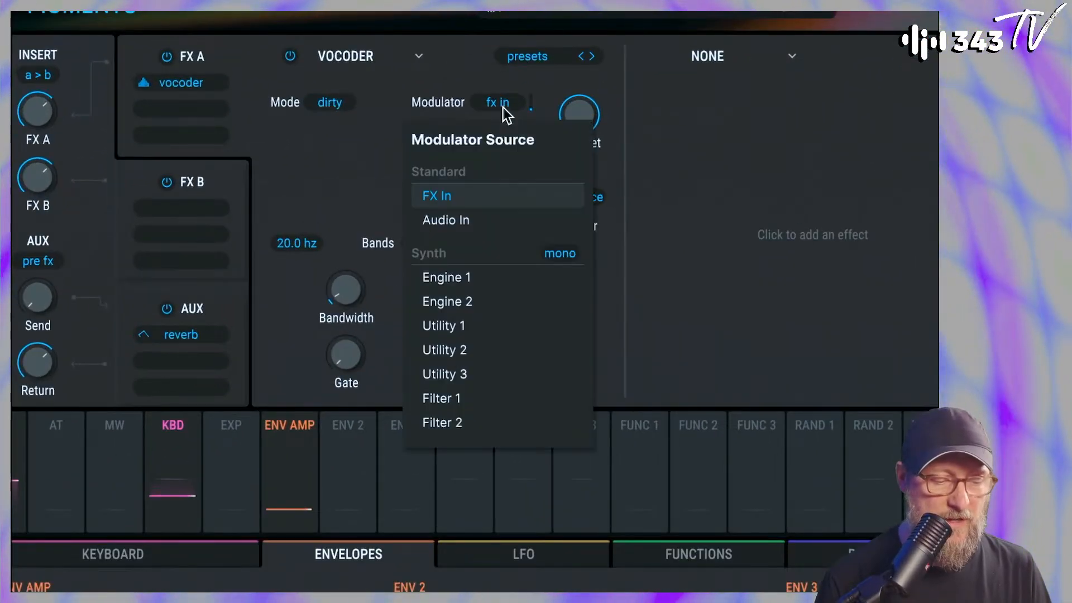
{"action": "left_click", "coordinate": [447, 220]}
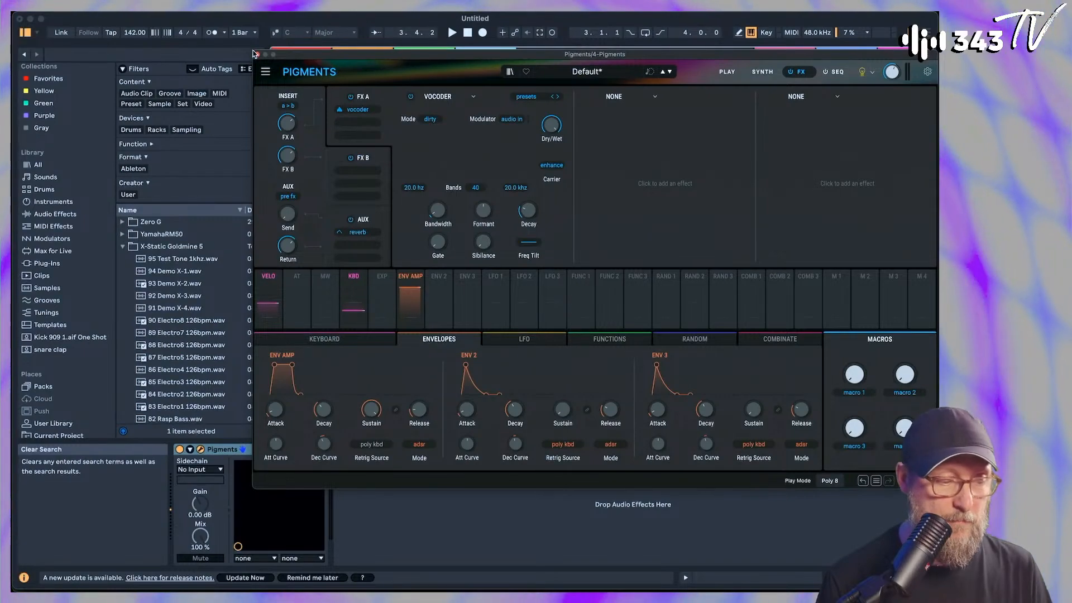
{"action": "left_click", "coordinate": [257, 54]}
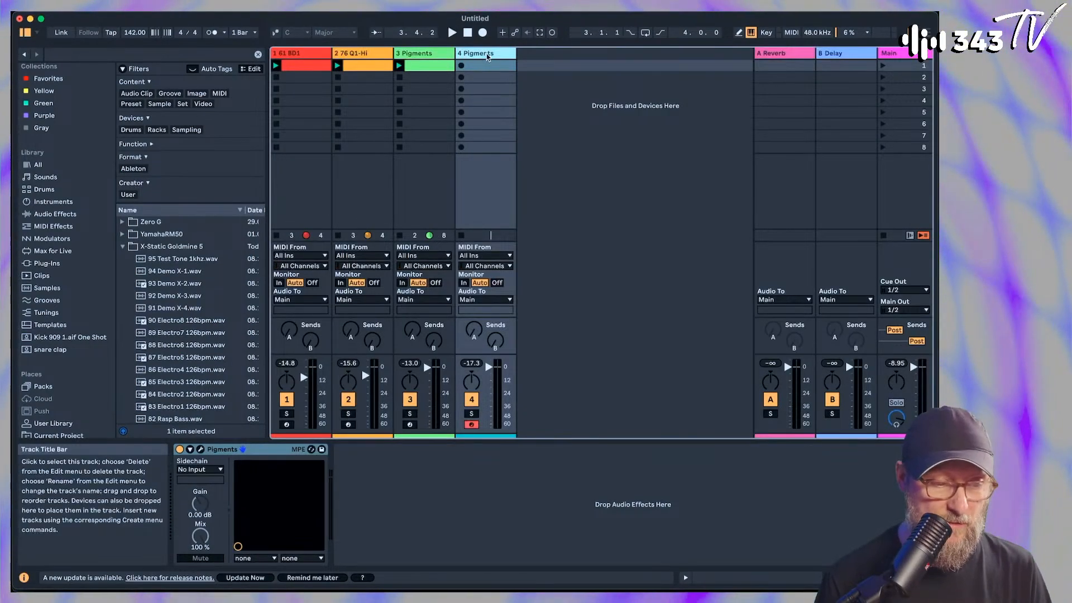
Add an audio track after track 4 and set the audio input device to 828ES (22 In, 20 Out)
{"action": "key", "text": "super+t"}
{"action": "left_click", "coordinate": [547, 257]}
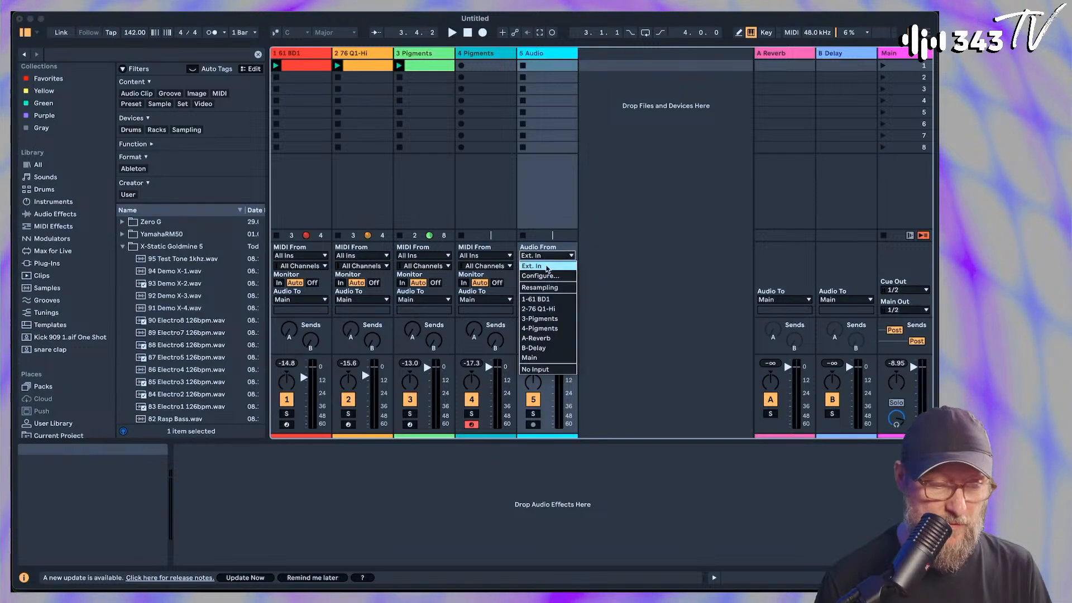
{"action": "left_click", "coordinate": [545, 275]}
{"action": "left_click", "coordinate": [575, 225]}
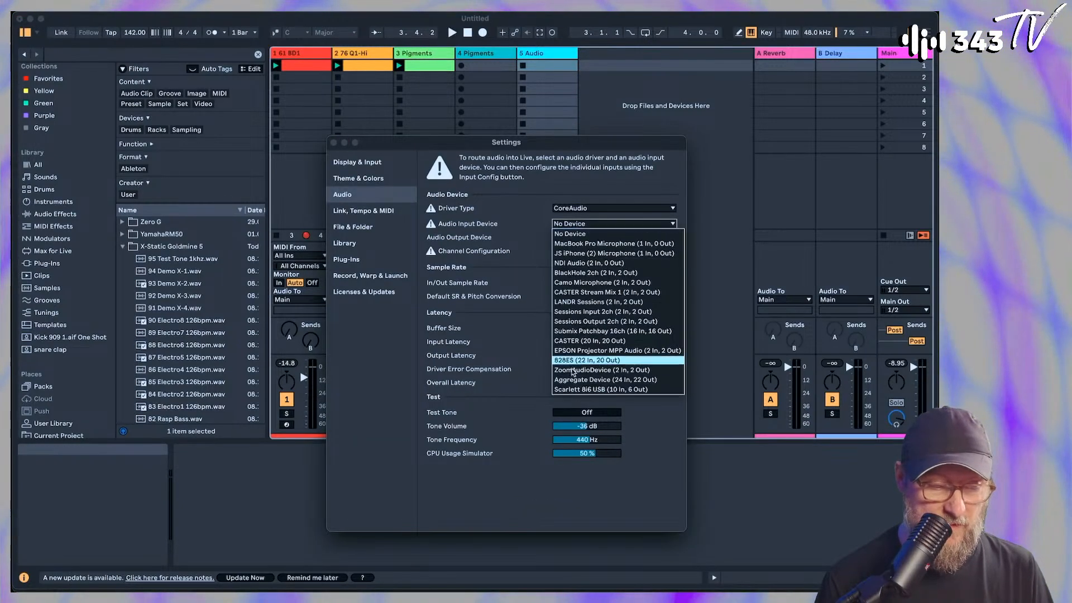
{"action": "left_click", "coordinate": [578, 361]}
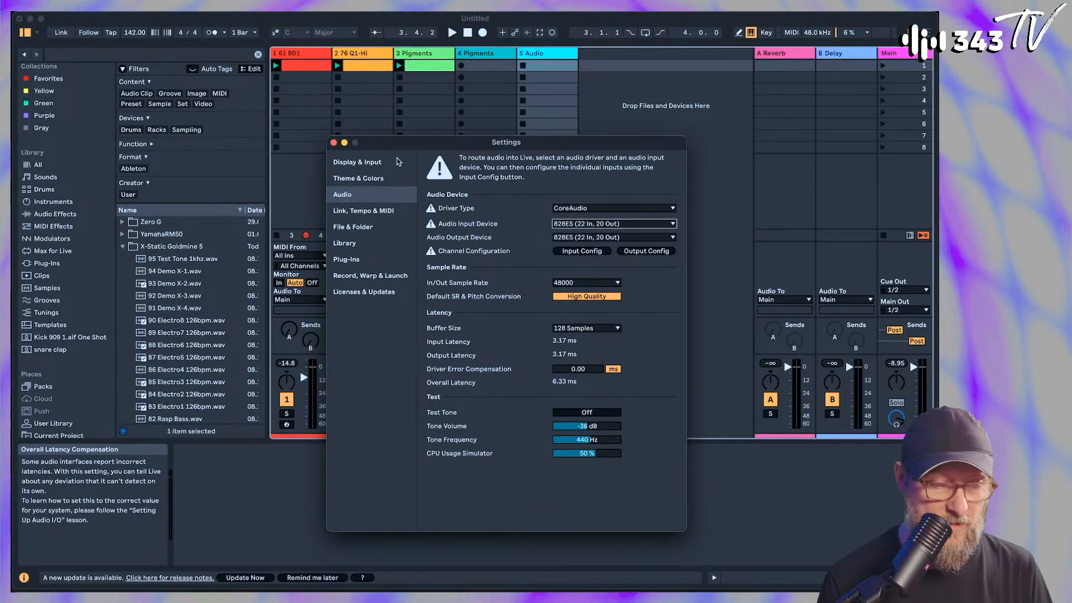
{"action": "left_click", "coordinate": [334, 143]}
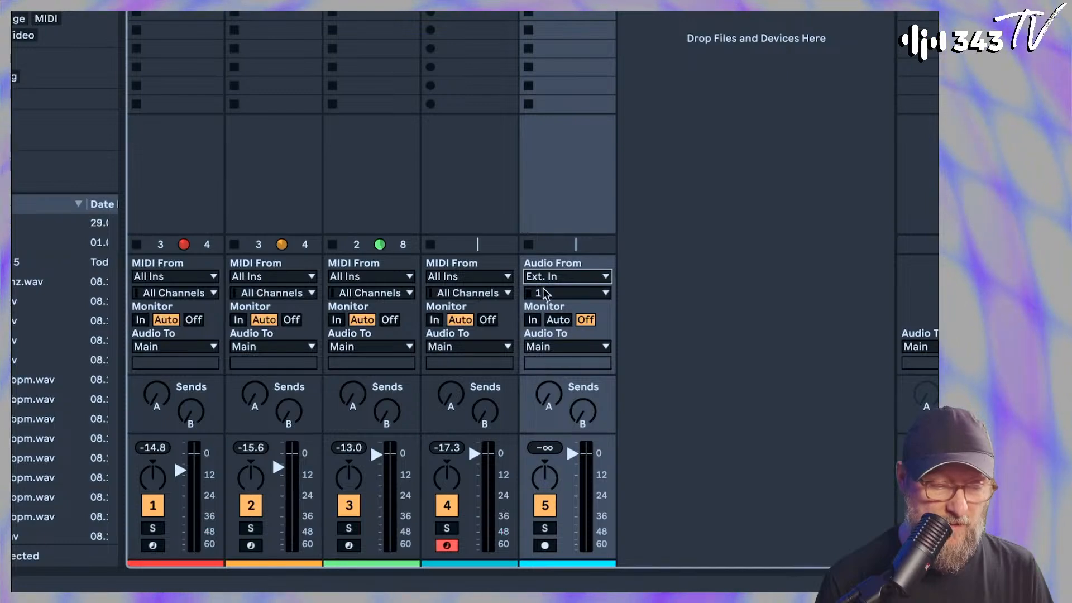
Feed the new audio track from input 2 Mic with monitoring In, and send its output to the 4-Pigments sidechain
{"action": "left_click", "coordinate": [543, 291]}
{"action": "left_click", "coordinate": [548, 495]}
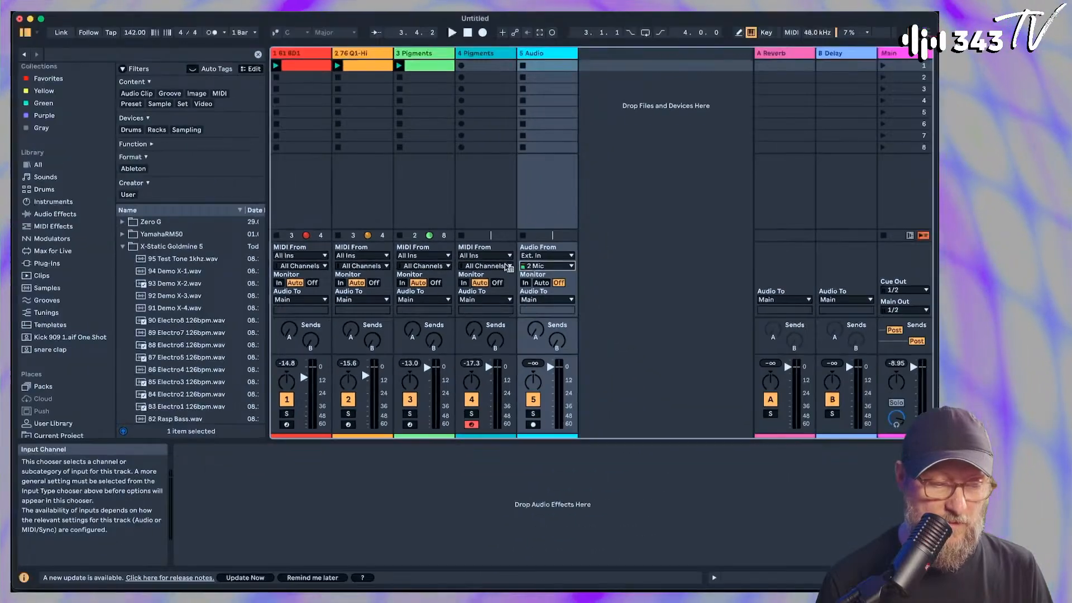
{"action": "left_click", "coordinate": [542, 299]}
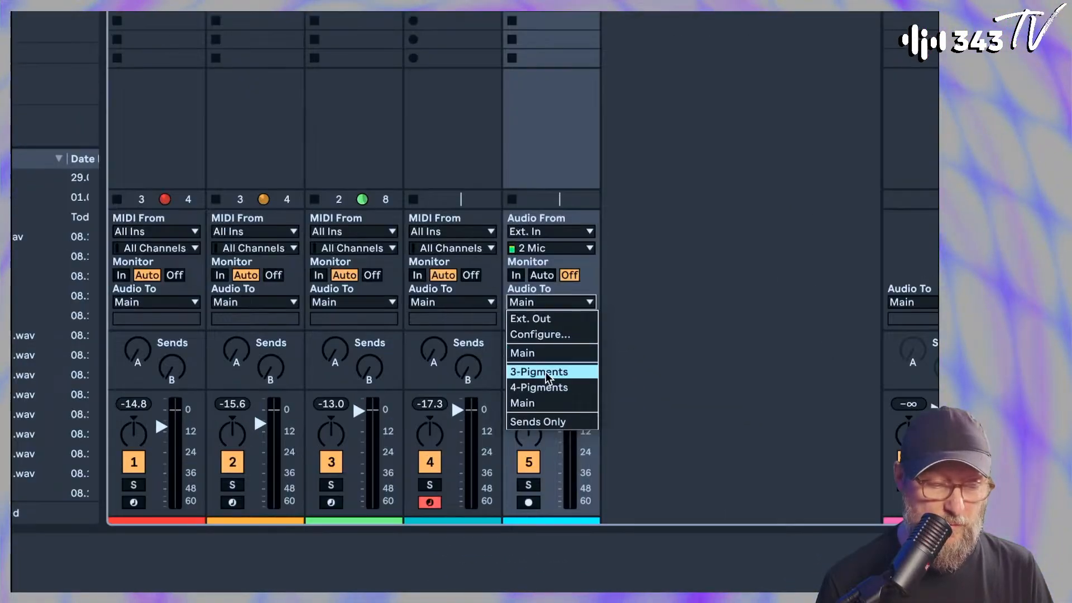
{"action": "left_click", "coordinate": [547, 387]}
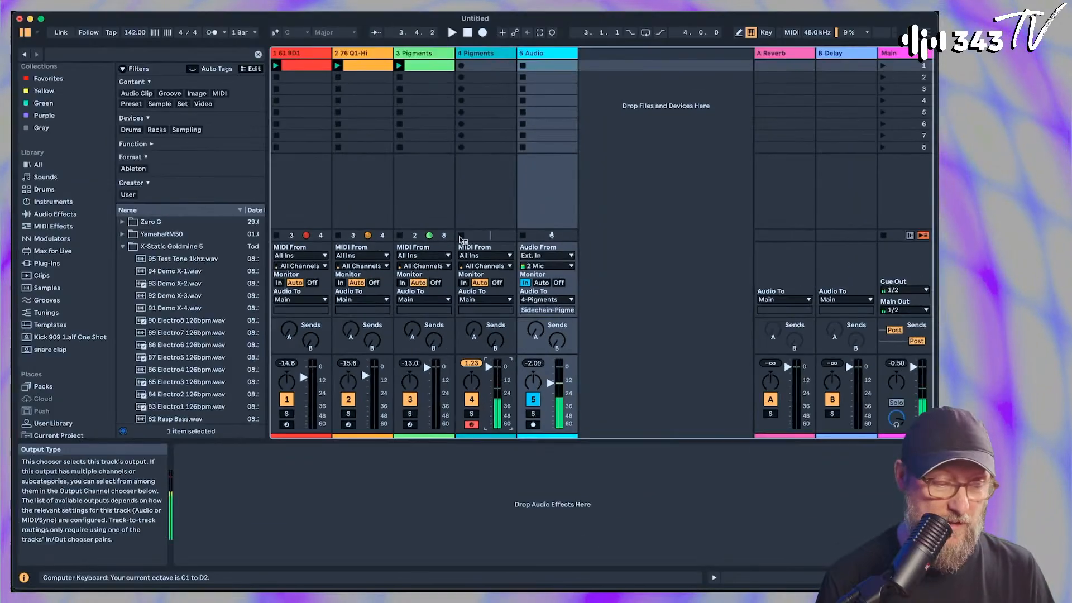
Select track 4 and reopen its Pigments editor
{"action": "left_click", "coordinate": [488, 52]}
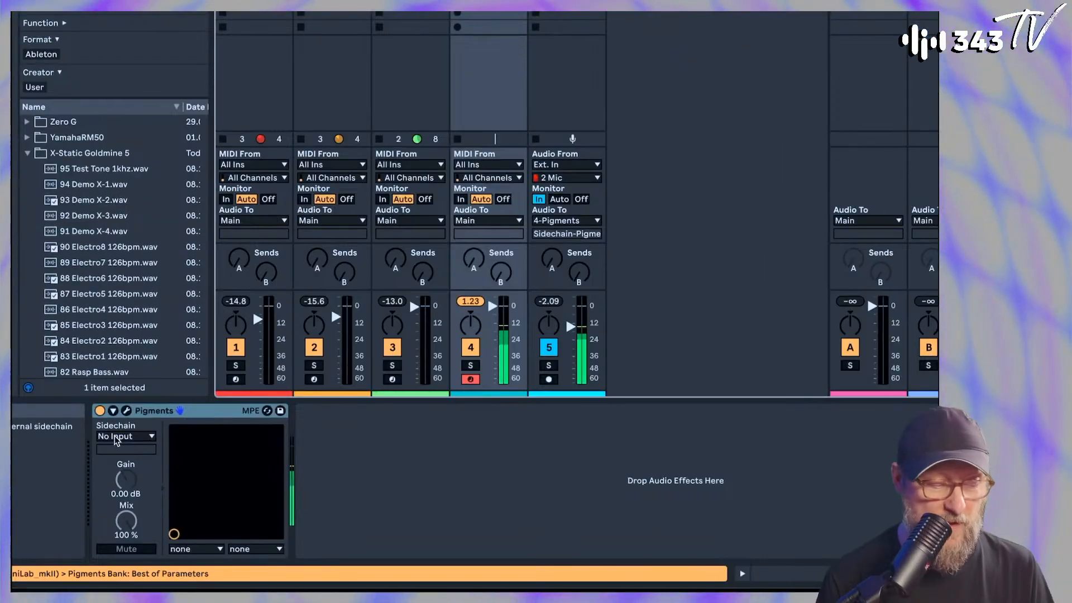
{"action": "left_click", "coordinate": [126, 410]}
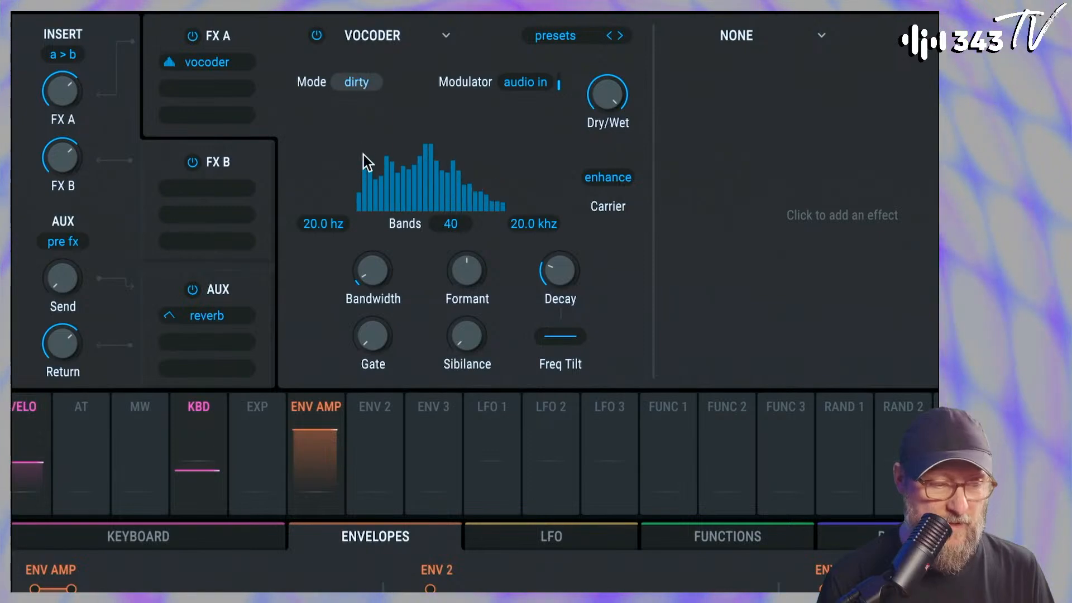
Try the FX A Vocoder in Modern mode and return it to Dirty
{"action": "left_click", "coordinate": [358, 83]}
{"action": "left_click", "coordinate": [332, 142]}
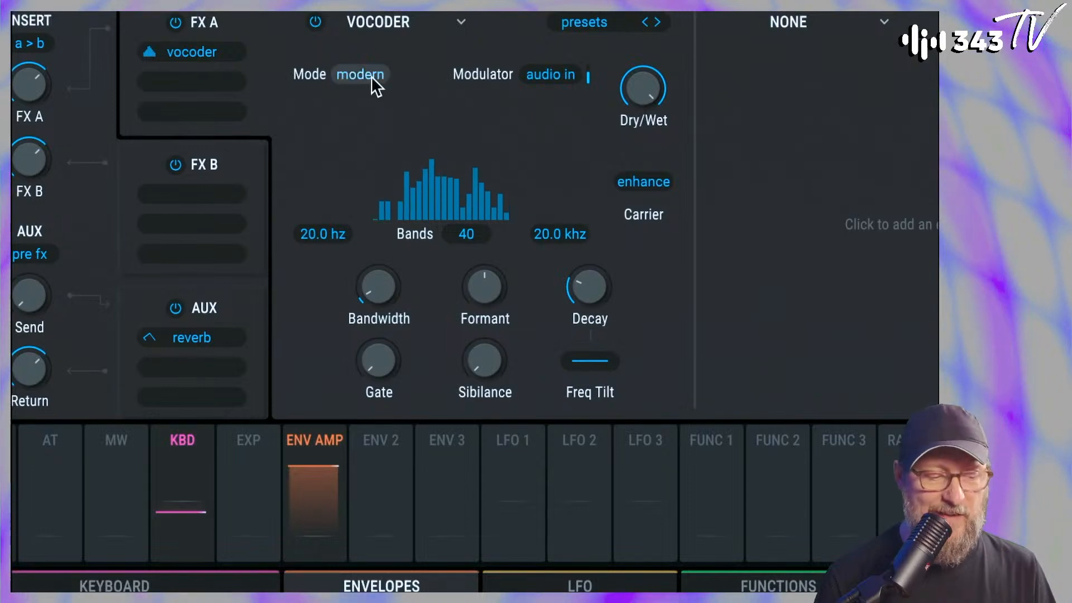
{"action": "left_click", "coordinate": [383, 75]}
{"action": "left_click", "coordinate": [336, 194]}
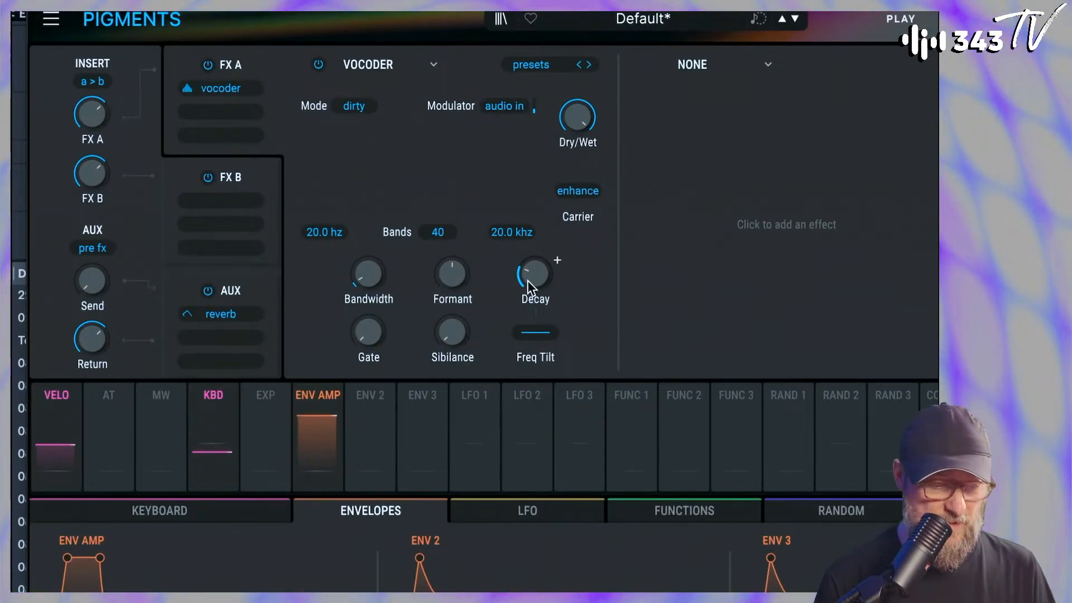
Raise the FX A Vocoder's Decay, Formant and Sibilance
{"action": "left_click_drag", "start_coordinate": [525, 282], "coordinate": [524, 262]}
{"action": "left_click_drag", "start_coordinate": [452, 274], "coordinate": [449, 245]}
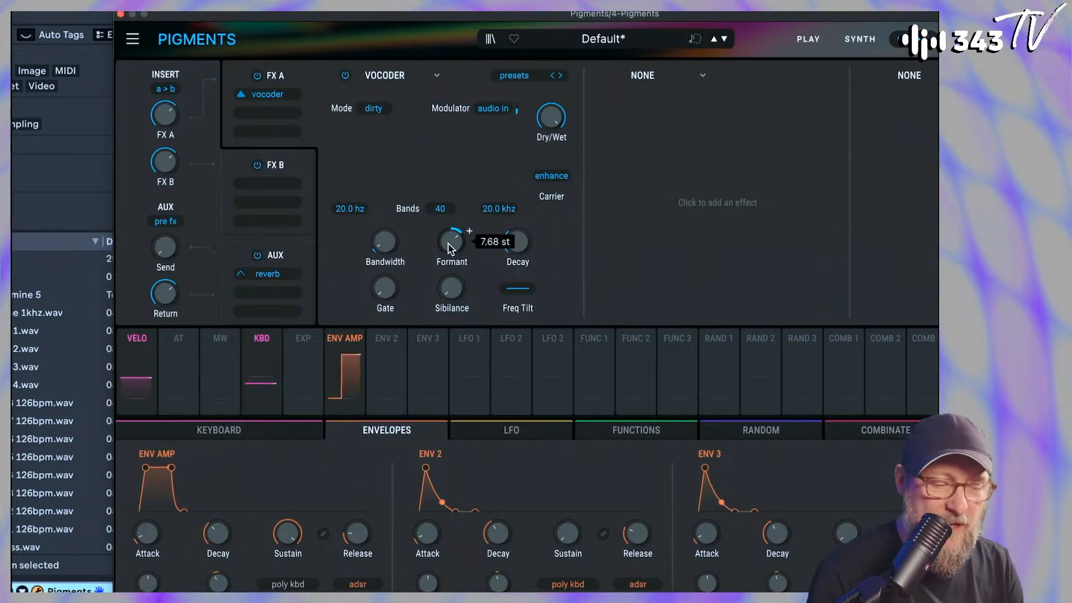
{"action": "mouse_move", "coordinate": [517, 260]}
{"action": "left_mouse_down"}
{"action": "mouse_move", "coordinate": [518, 306]}
{"action": "mouse_move", "coordinate": [517, 272]}
{"action": "left_mouse_up"}
{"action": "mouse_move", "coordinate": [519, 378]}
{"action": "left_mouse_down"}
{"action": "mouse_move", "coordinate": [525, 229]}
{"action": "mouse_move", "coordinate": [517, 374]}
{"action": "left_mouse_up"}
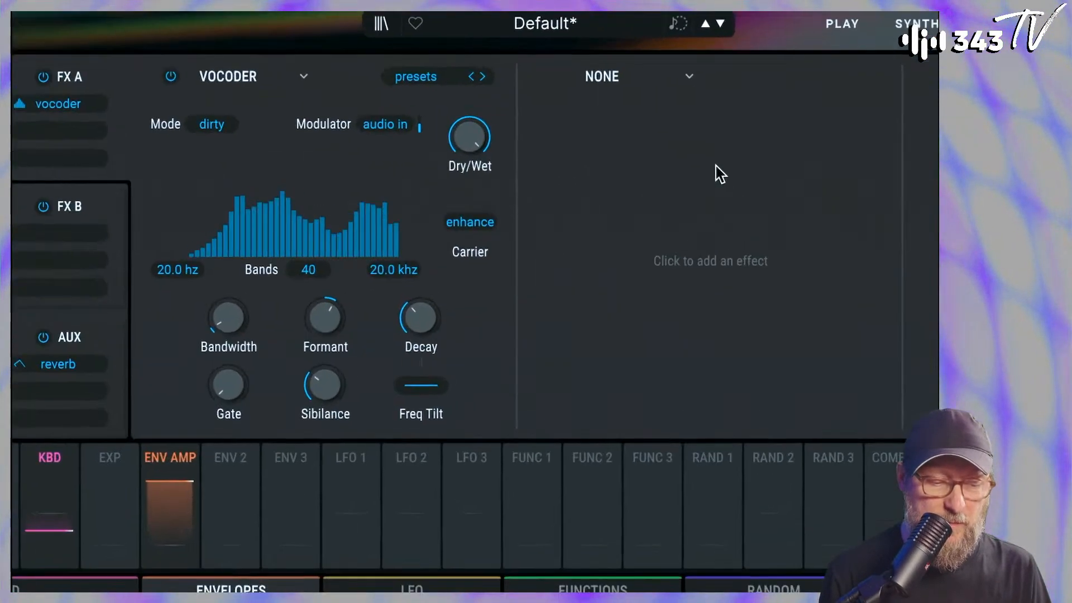
Add a Super Unison to the second FX A slot and lower its Detune
{"action": "left_click", "coordinate": [689, 79]}
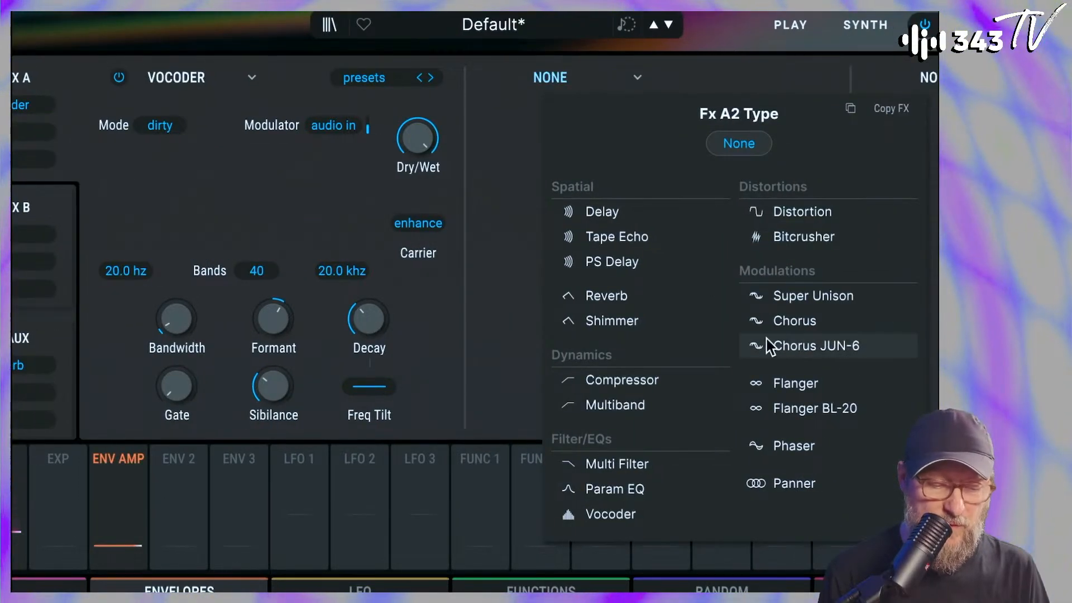
{"action": "left_click", "coordinate": [788, 297]}
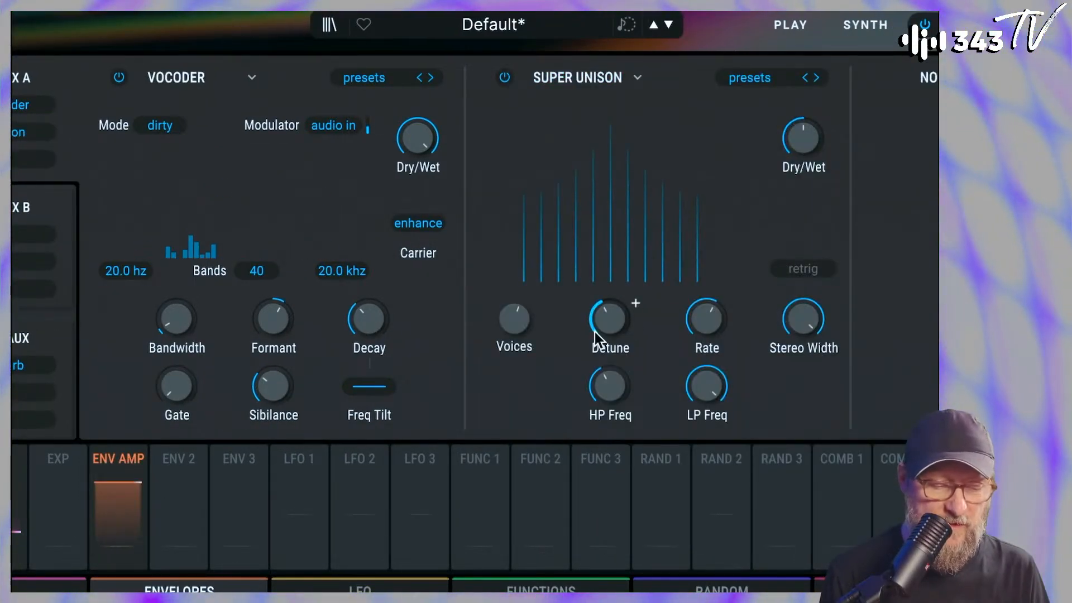
{"action": "left_click_drag", "start_coordinate": [596, 336], "coordinate": [598, 383]}
Set the FX A Vocoder's Decay to 67 ms and Formant to 5.57 st, and raise its Gate slightly
{"action": "left_click_drag", "start_coordinate": [275, 306], "coordinate": [299, 303]}
{"action": "left_click_drag", "start_coordinate": [368, 319], "coordinate": [368, 322]}
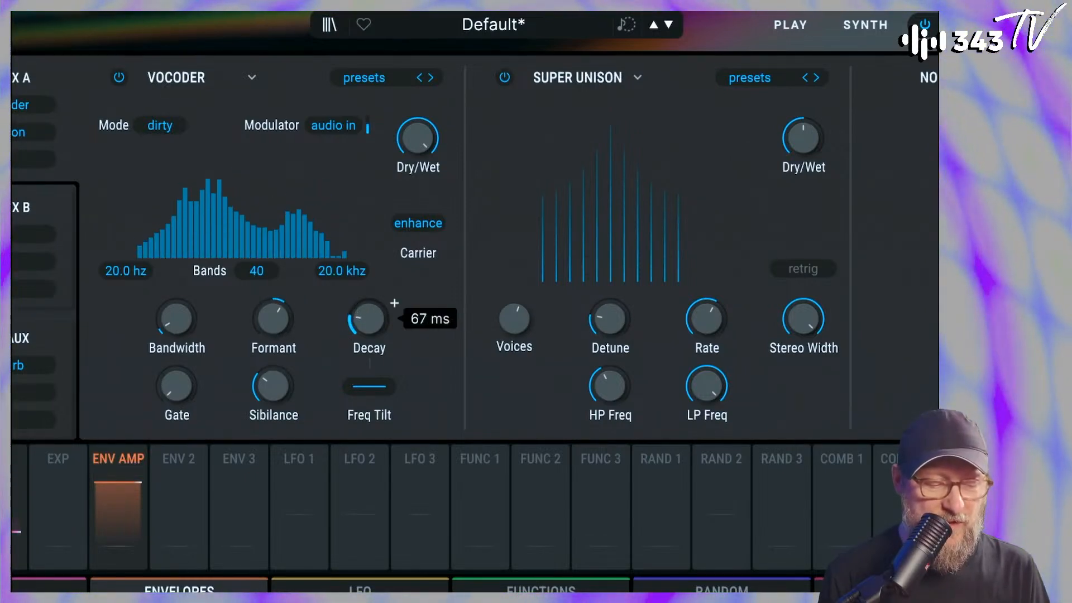
{"action": "left_click_drag", "start_coordinate": [177, 385], "coordinate": [177, 382]}
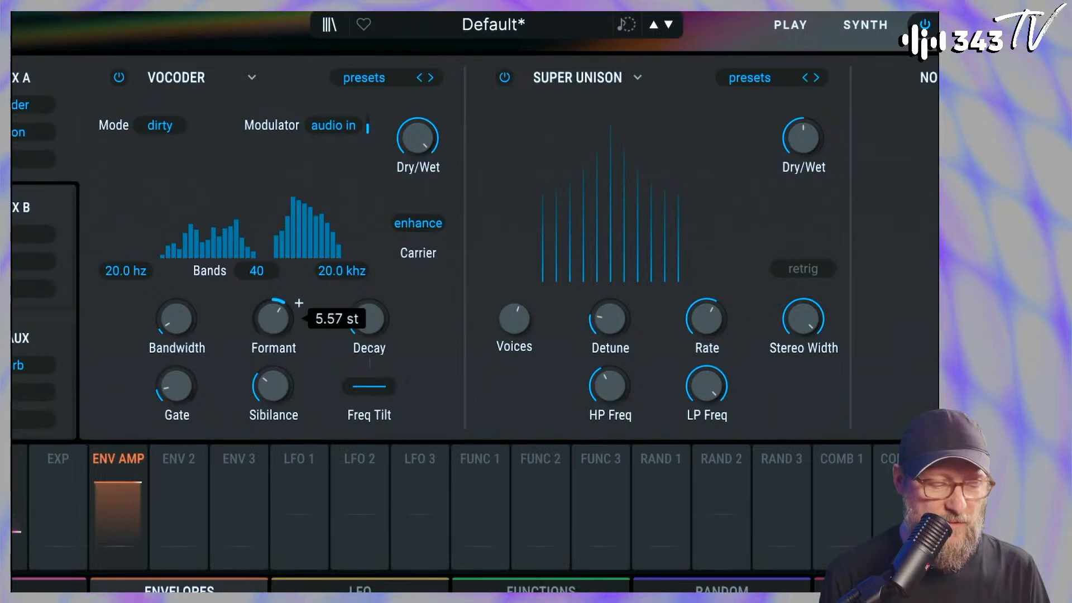
Fine-tune the FX A Vocoder's Formant, Gate and Bandwidth
{"action": "left_click_drag", "start_coordinate": [296, 304], "coordinate": [299, 303]}
{"action": "left_click_drag", "start_coordinate": [184, 390], "coordinate": [176, 388]}
{"action": "left_click_drag", "start_coordinate": [173, 326], "coordinate": [173, 324]}
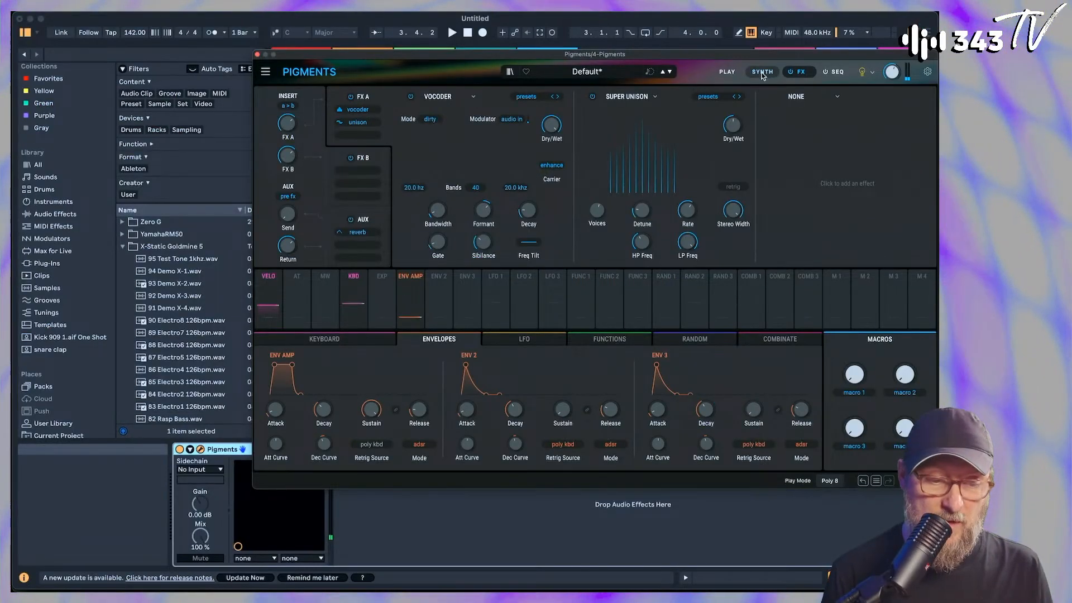
Set the FX A Vocoder to Modern mode, readjust its Formant and lower the Super Unison's Voices
{"action": "left_click", "coordinate": [762, 72]}
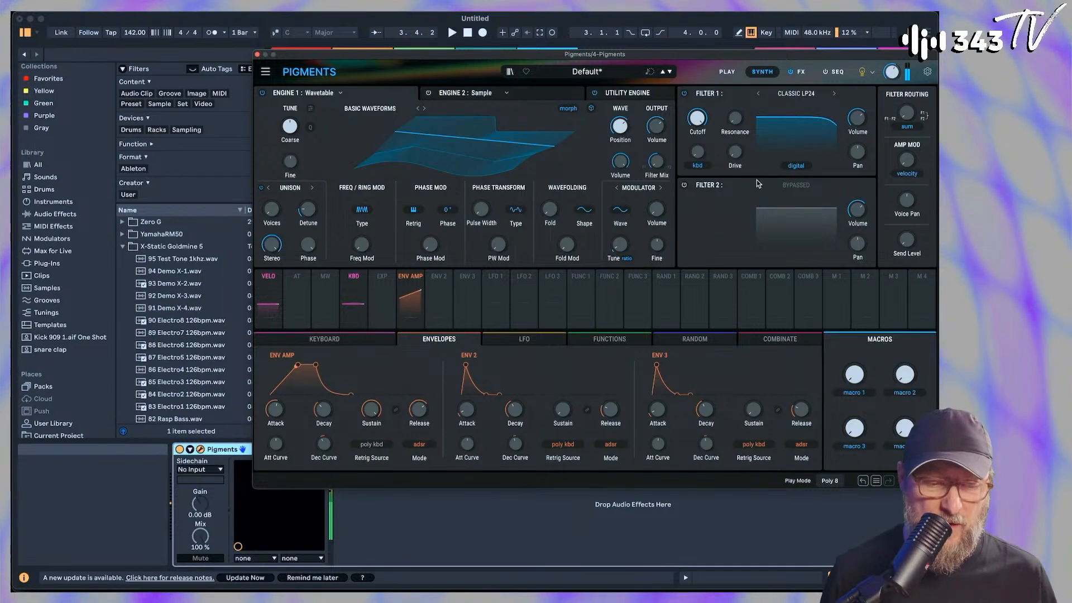
{"action": "left_click", "coordinate": [802, 73]}
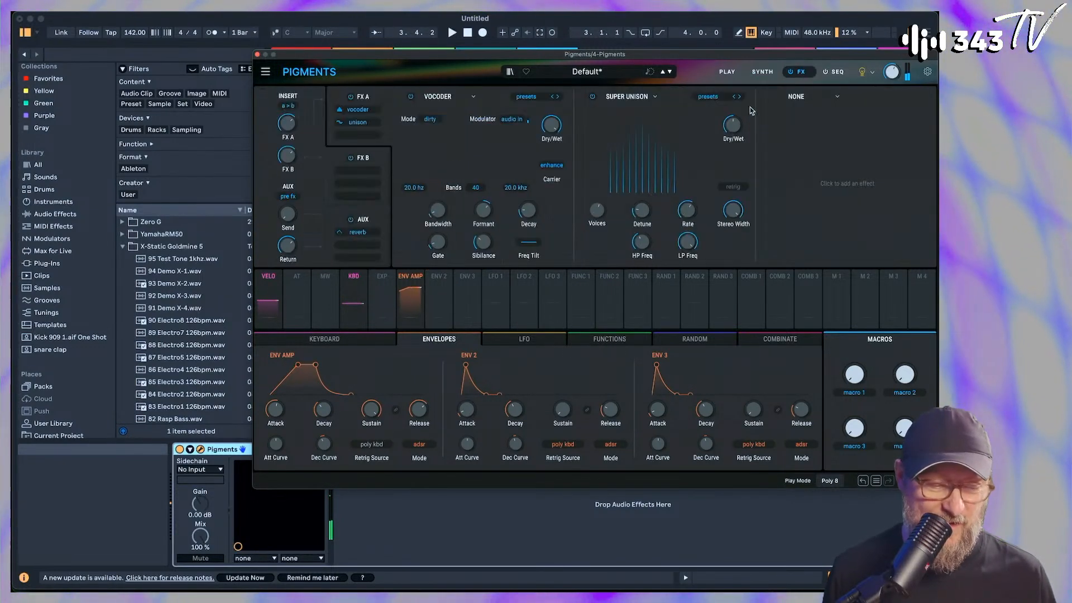
{"action": "left_click", "coordinate": [430, 119]}
{"action": "left_click", "coordinate": [431, 147]}
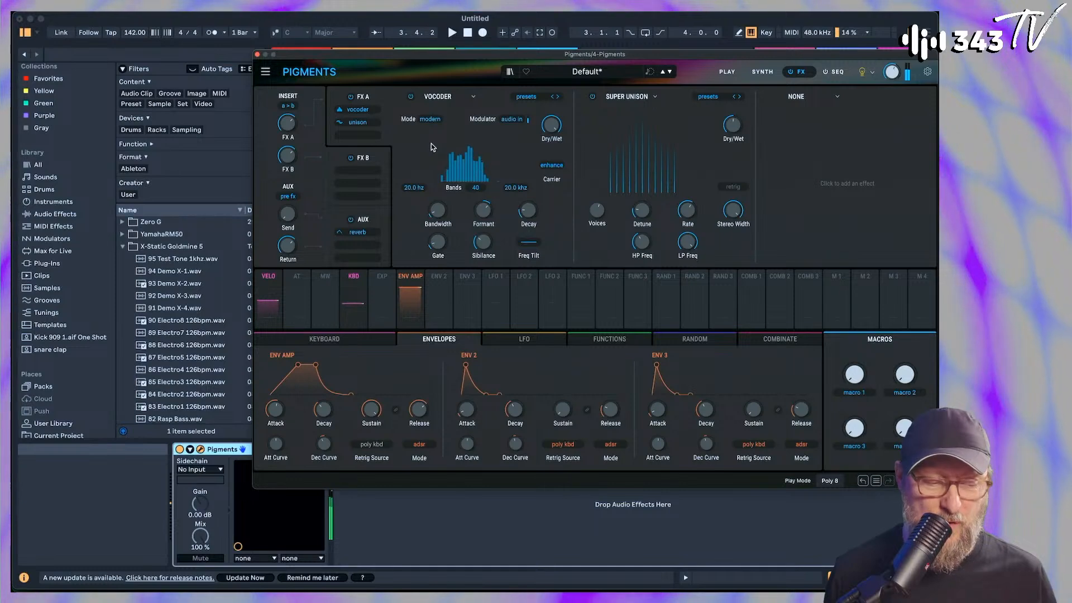
{"action": "left_click_drag", "start_coordinate": [485, 205], "coordinate": [486, 210]}
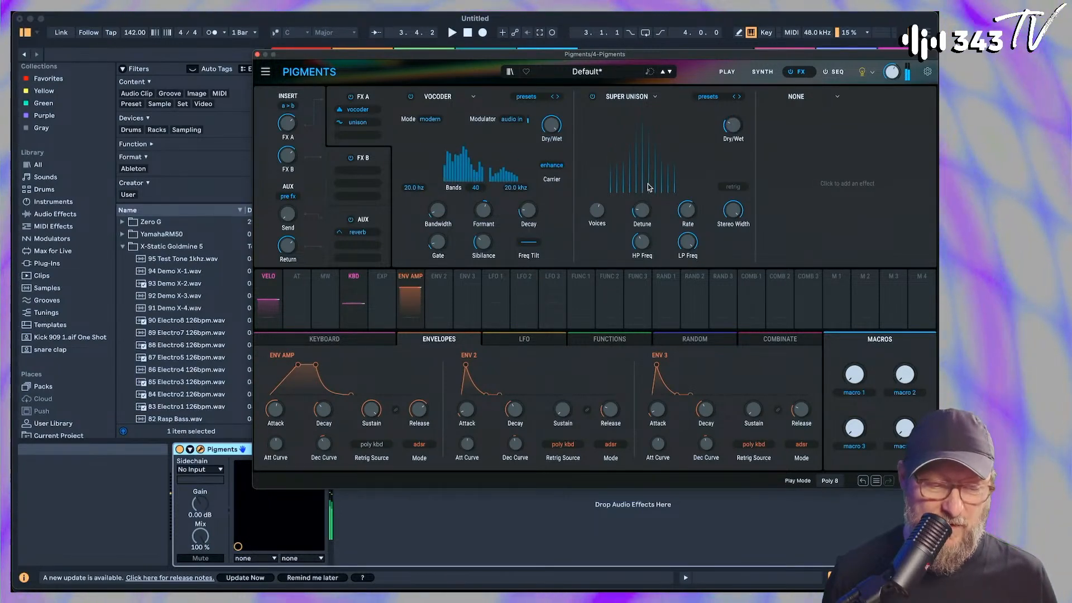
{"action": "left_click_drag", "start_coordinate": [597, 211], "coordinate": [597, 217]}
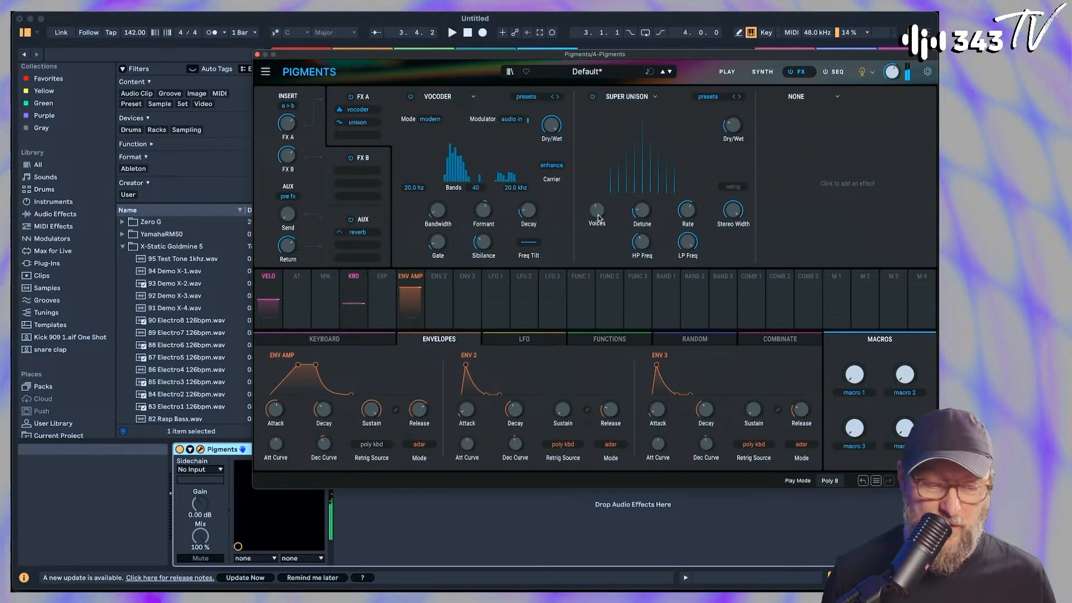
Add a Reverb to the third FX A slot and lower its Dry/Wet
{"action": "left_click", "coordinate": [840, 97]}
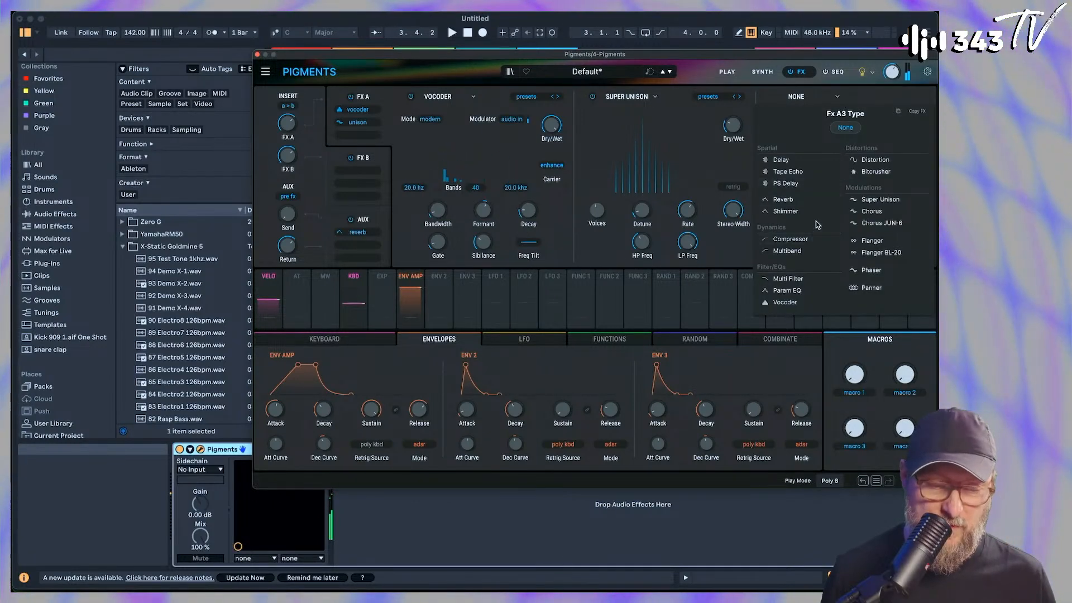
{"action": "left_click", "coordinate": [825, 200]}
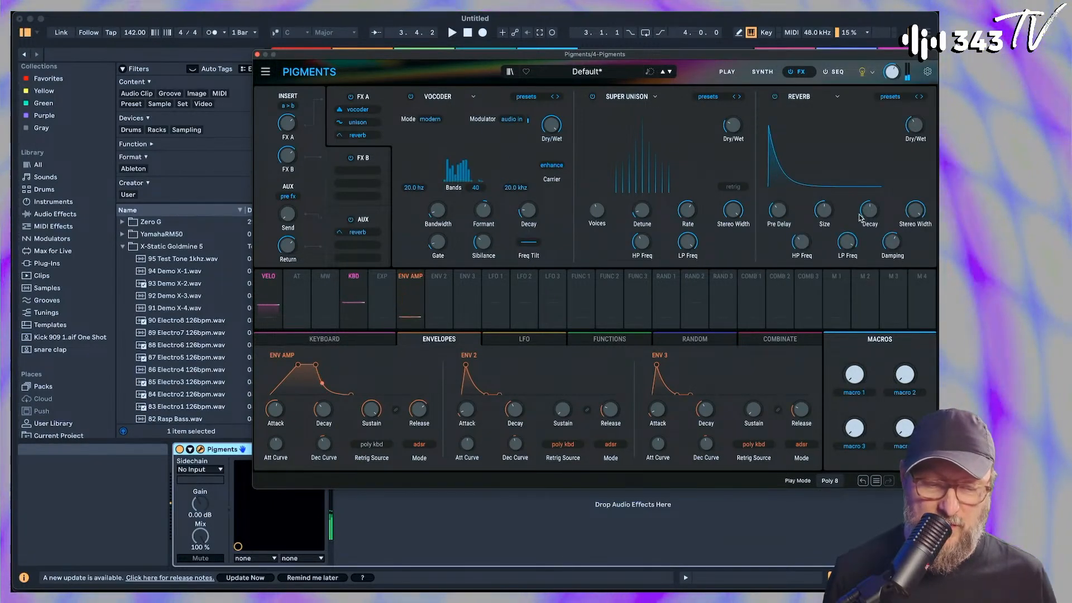
{"action": "mouse_move", "coordinate": [836, 203]}
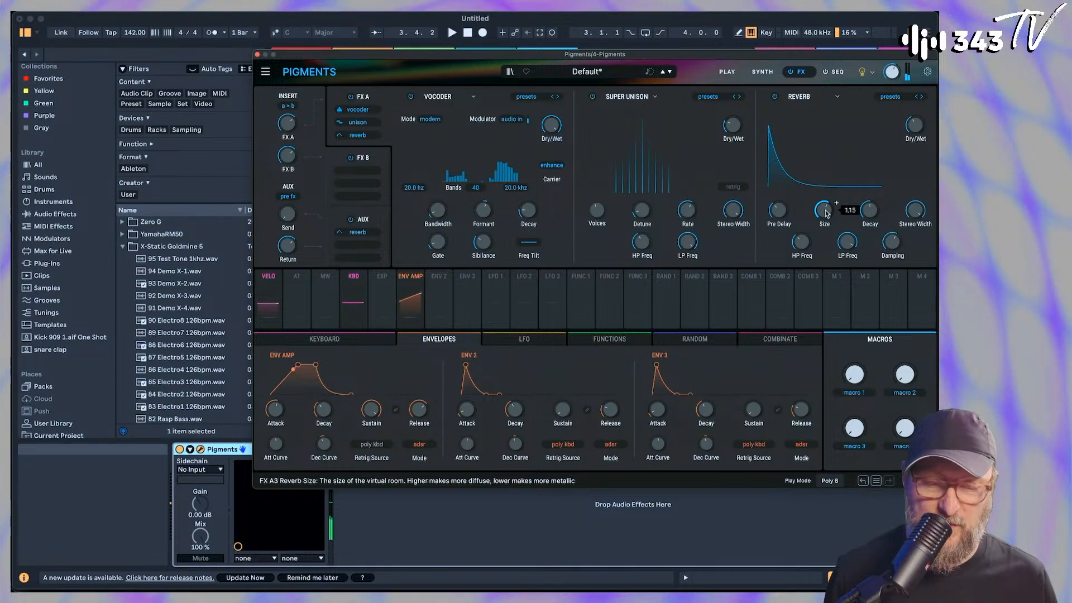
{"action": "mouse_move", "coordinate": [928, 118]}
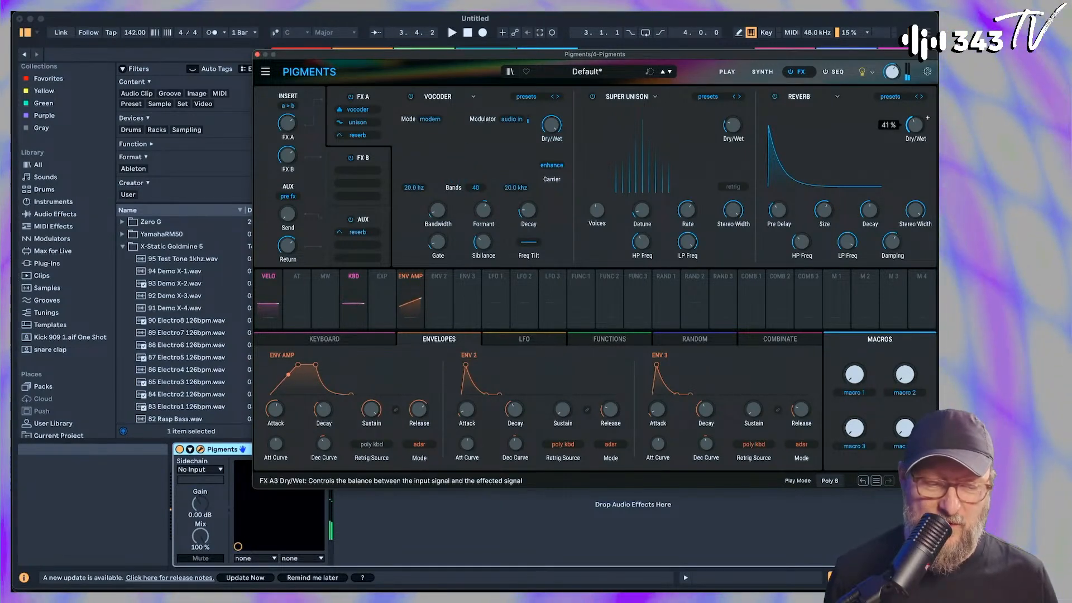
{"action": "left_click_drag", "start_coordinate": [915, 125], "coordinate": [915, 130]}
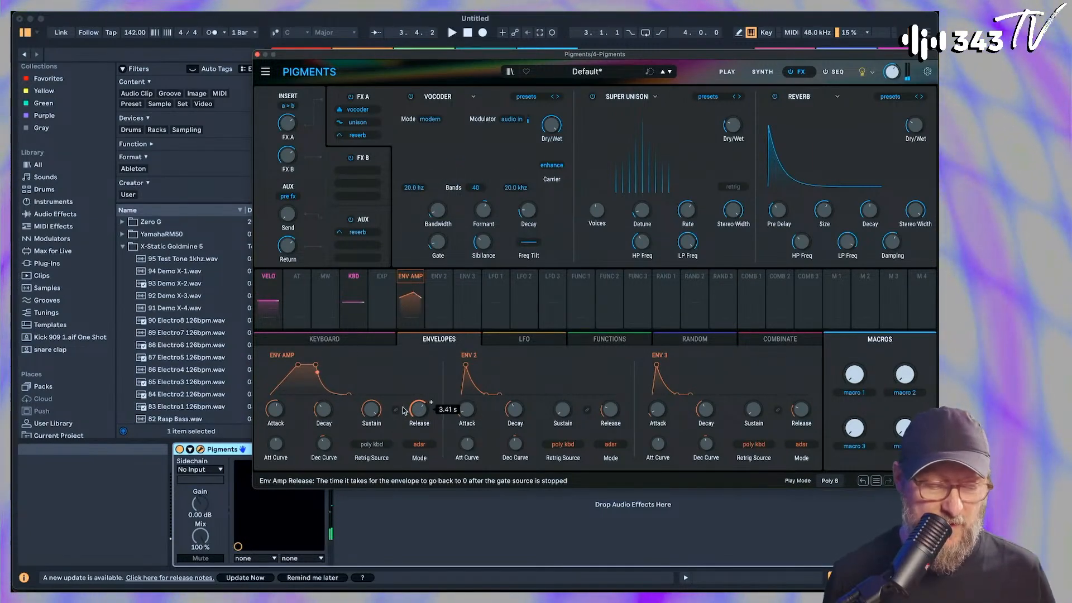
Shorten the ENV AMP Attack, raise the Vocoder's Bandwidth and Sibilance, and adjust its Decay
{"action": "mouse_move", "coordinate": [275, 411]}
{"action": "left_mouse_down"}
{"action": "mouse_move", "coordinate": [275, 422]}
{"action": "mouse_move", "coordinate": [272, 413]}
{"action": "left_mouse_up"}
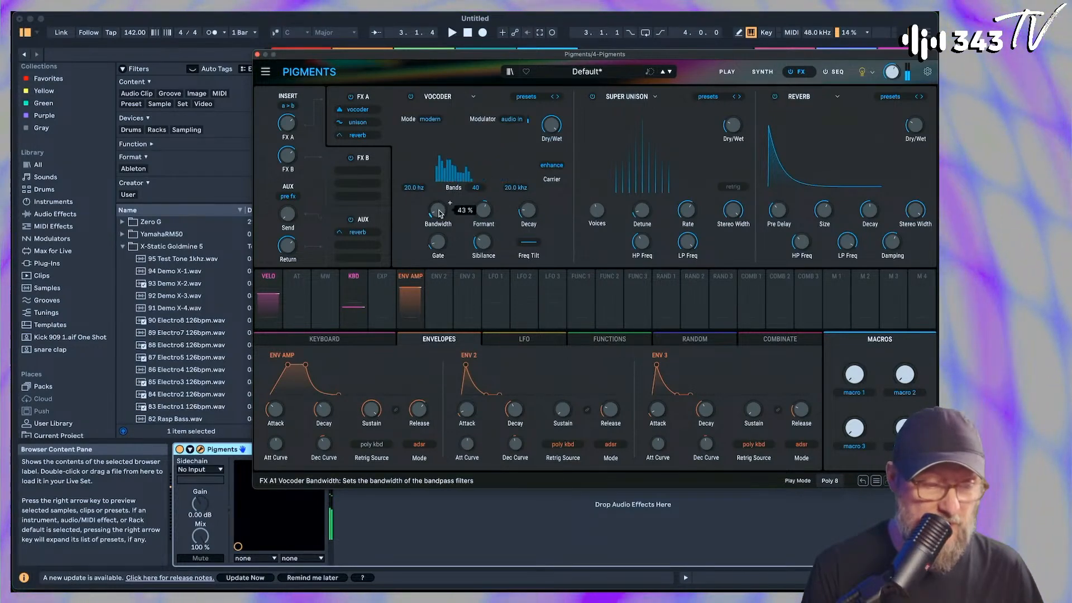
{"action": "left_click_drag", "start_coordinate": [438, 211], "coordinate": [438, 175]}
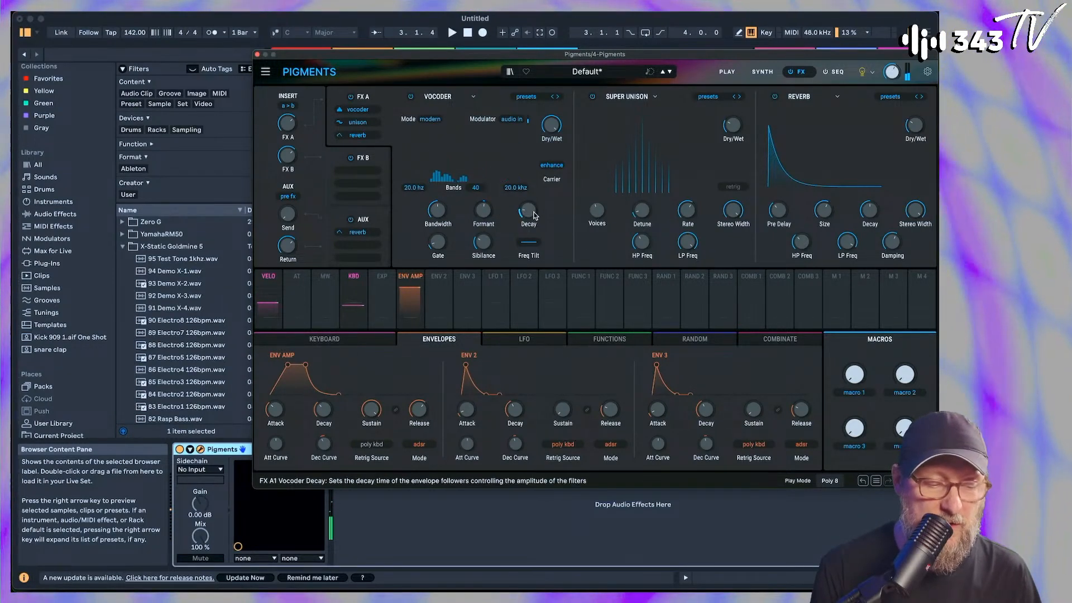
{"action": "left_click_drag", "start_coordinate": [541, 203], "coordinate": [541, 210]}
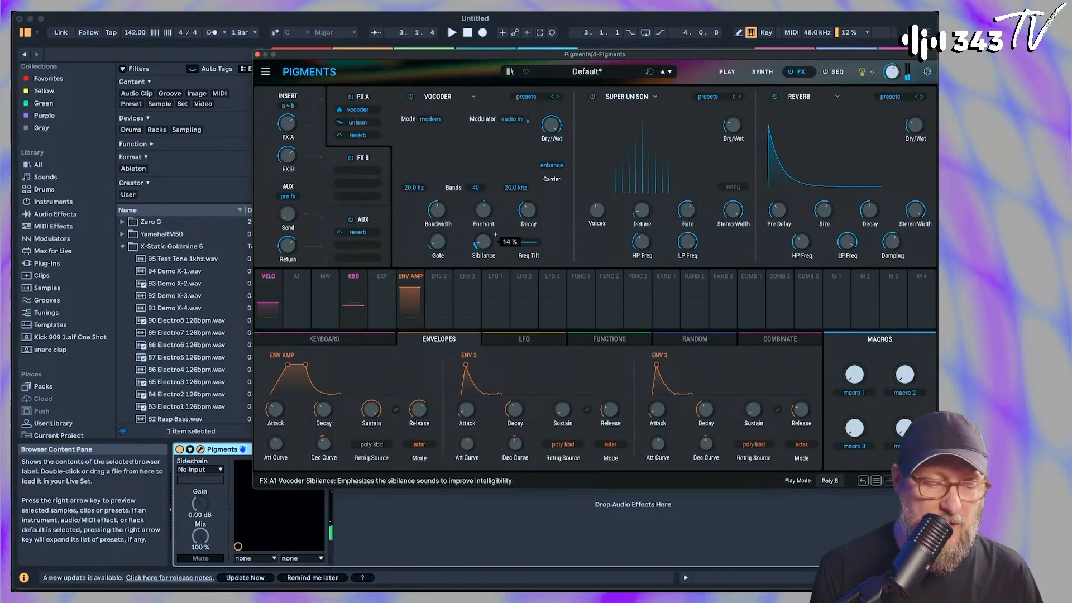
{"action": "left_click_drag", "start_coordinate": [483, 241], "coordinate": [483, 232]}
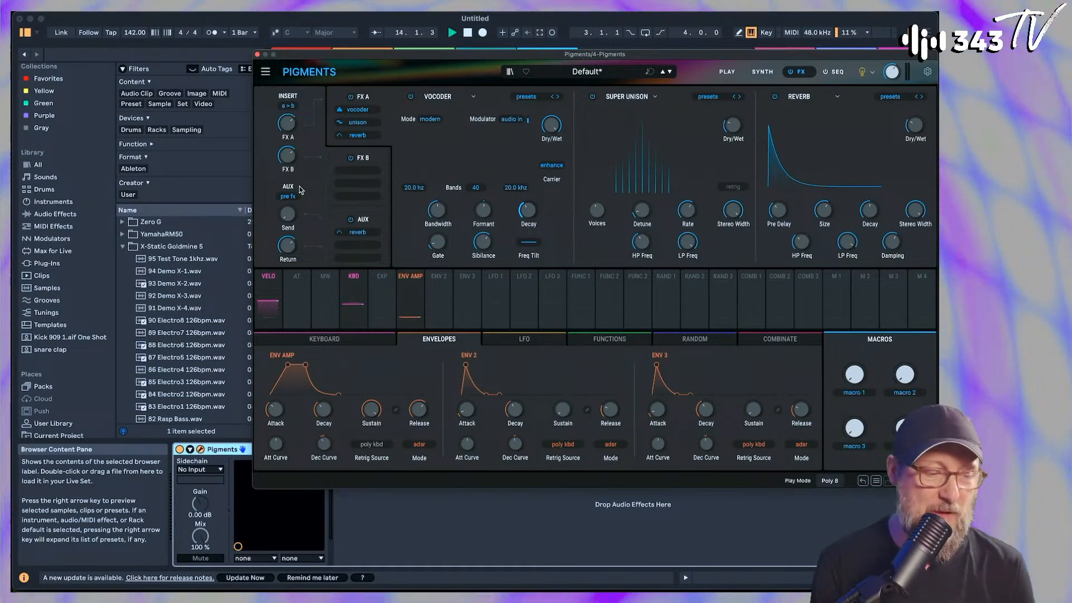
Arm the 5 Audio track and record a microphone clip into its first slot
{"action": "left_click", "coordinate": [257, 55]}
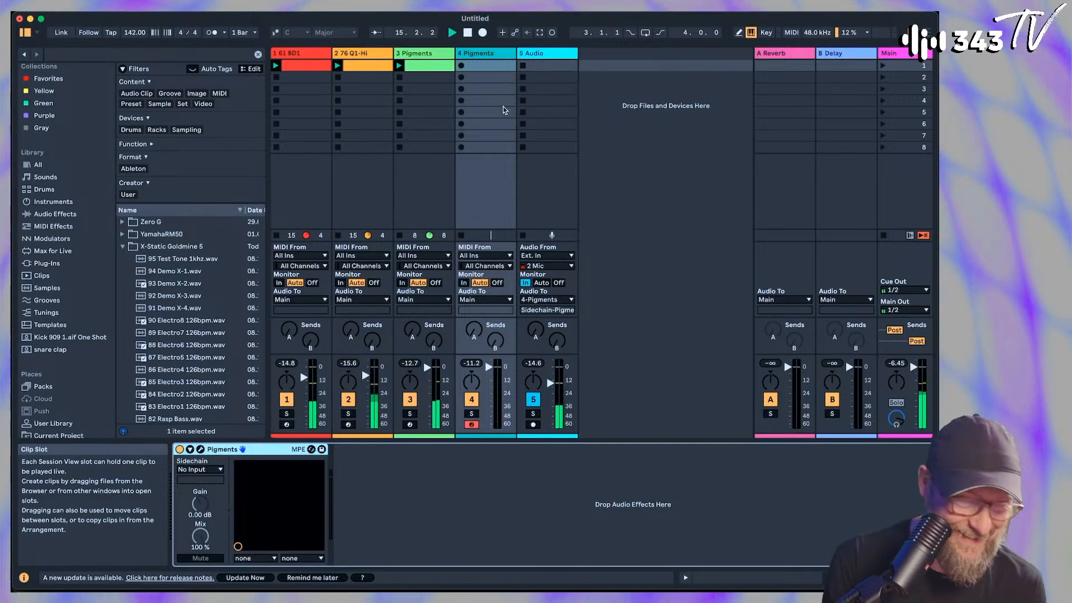
{"action": "left_click", "coordinate": [533, 425]}
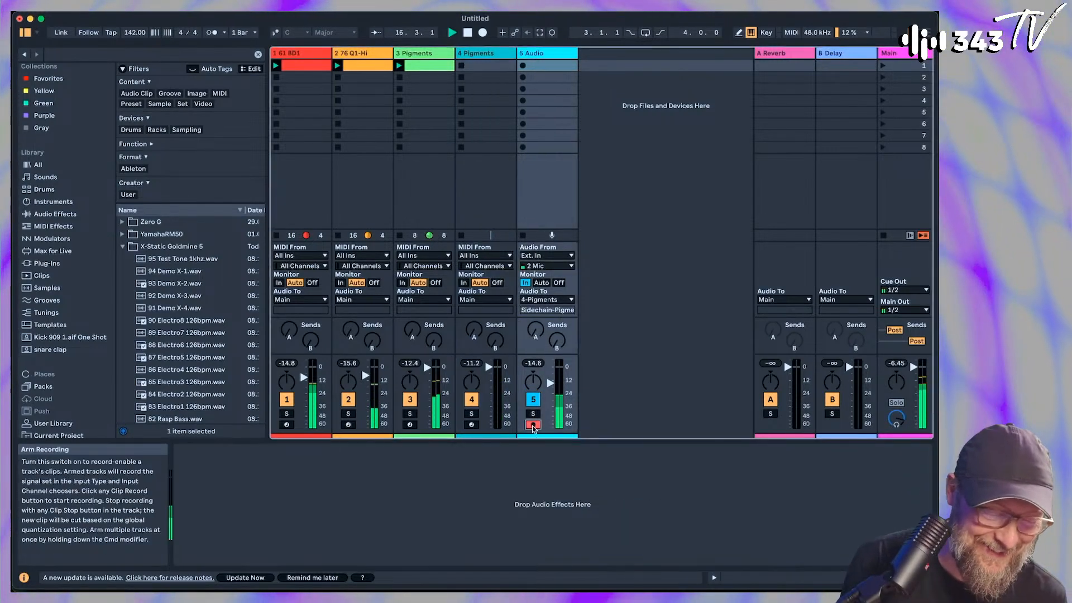
{"action": "left_click", "coordinate": [523, 65]}
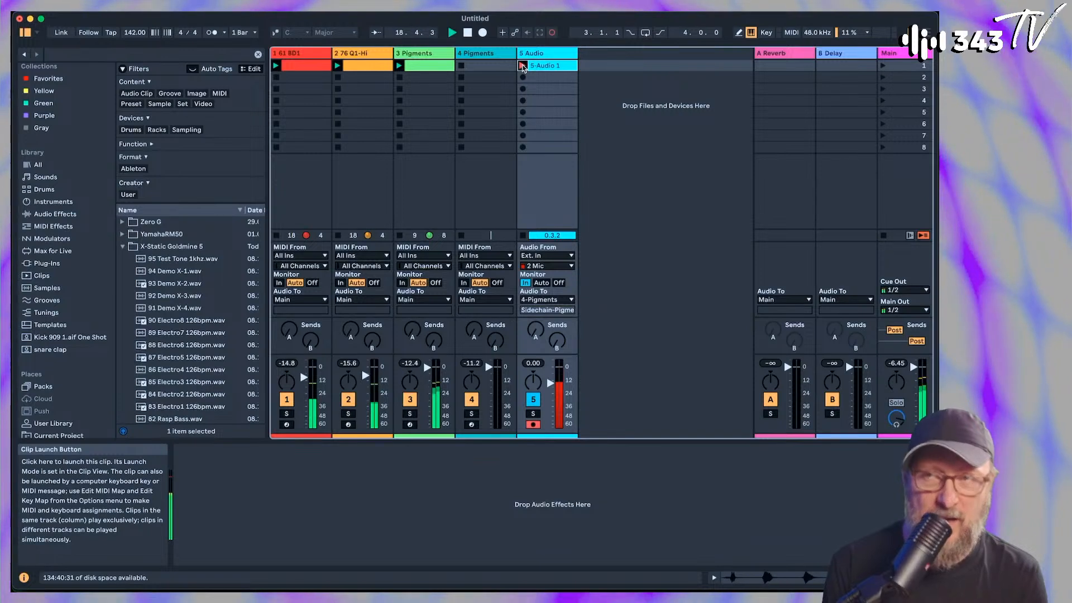
{"action": "left_click", "coordinate": [524, 65]}
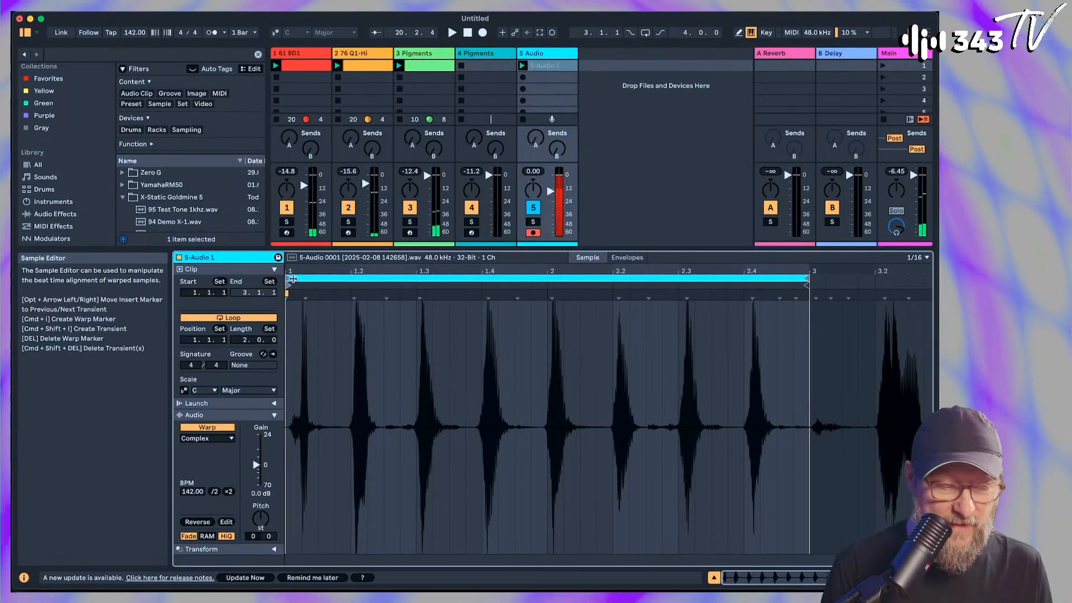
Loop the recorded microphone clip over one bar, from 1.3.1 to 2.3.1, and play it
{"action": "left_click", "coordinate": [288, 278]}
{"action": "left_click_drag", "start_coordinate": [288, 278], "coordinate": [416, 276]}
{"action": "left_click_drag", "start_coordinate": [808, 277], "coordinate": [676, 278]}
{"action": "key", "text": "space"}
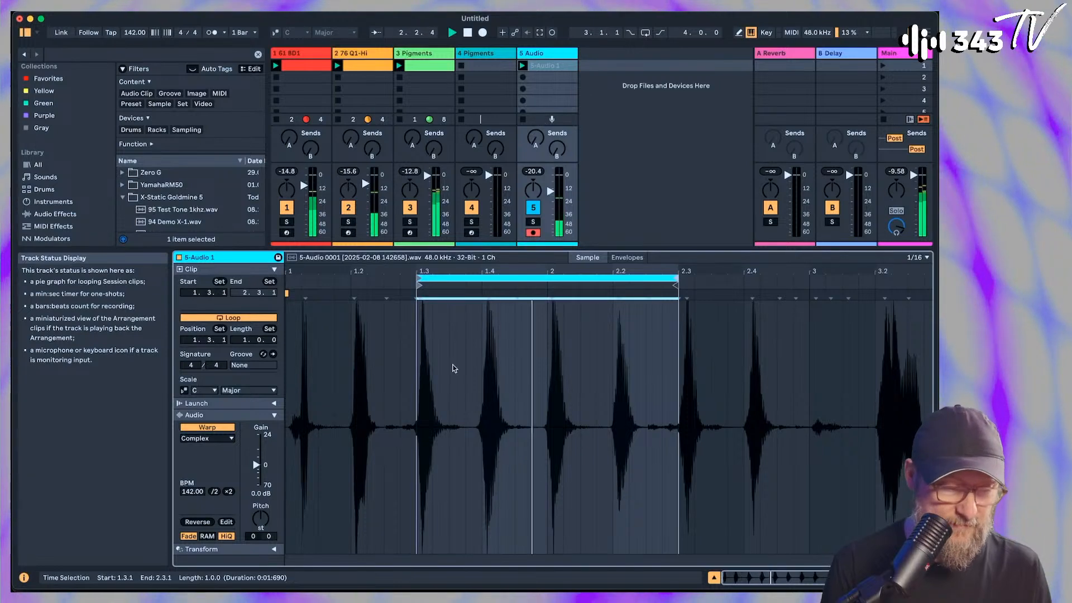
{"action": "left_click_drag", "start_coordinate": [426, 272], "coordinate": [380, 301]}
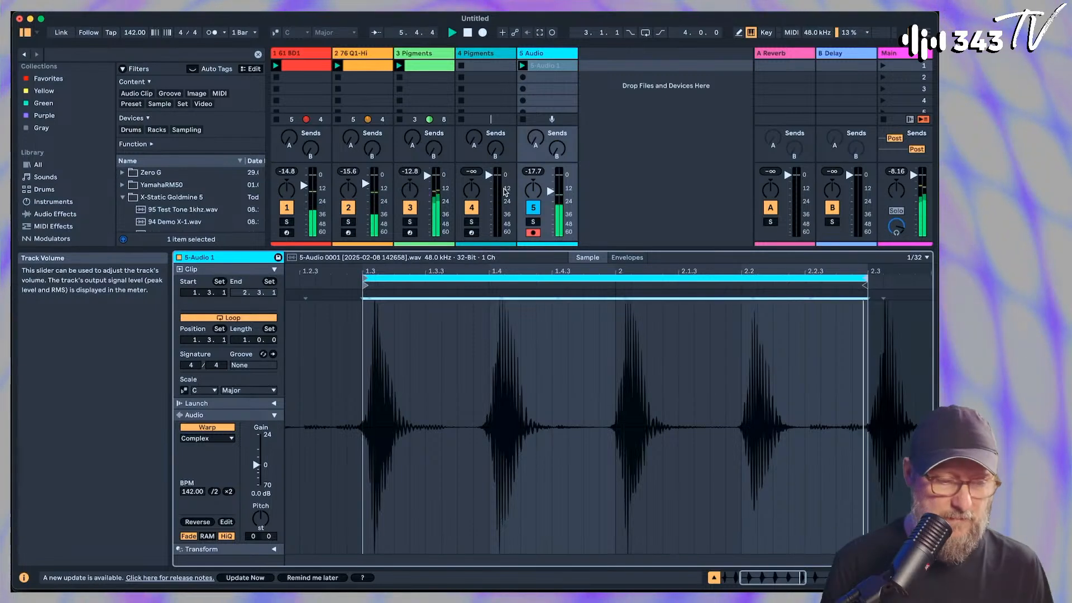
Arm the 4 Pigments track and set the 5 Audio track's monitoring to Auto
{"action": "left_click", "coordinate": [472, 233]}
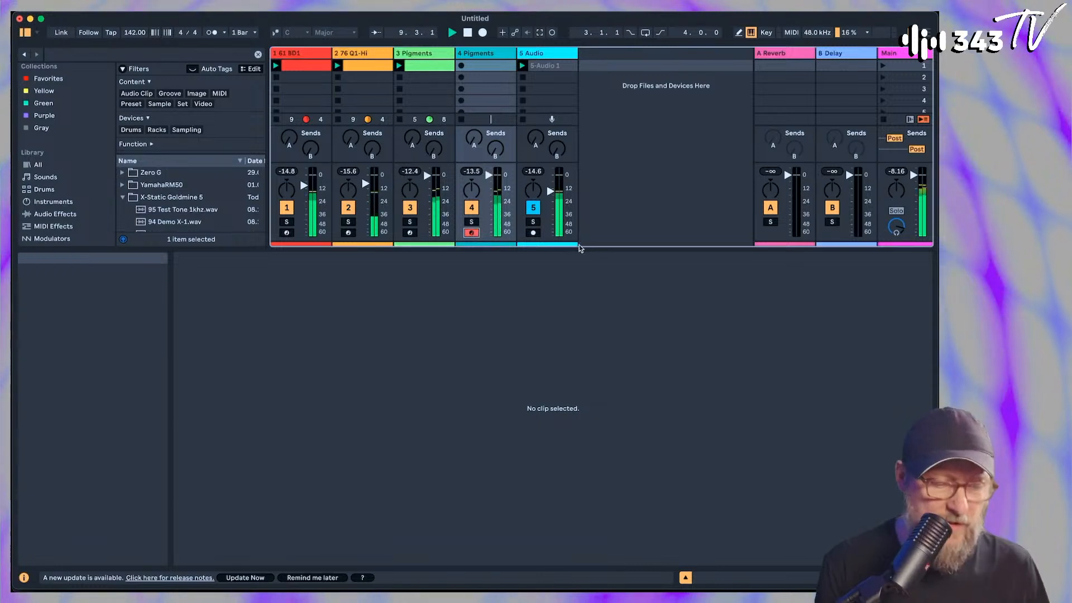
{"action": "left_click_drag", "start_coordinate": [582, 253], "coordinate": [578, 371]}
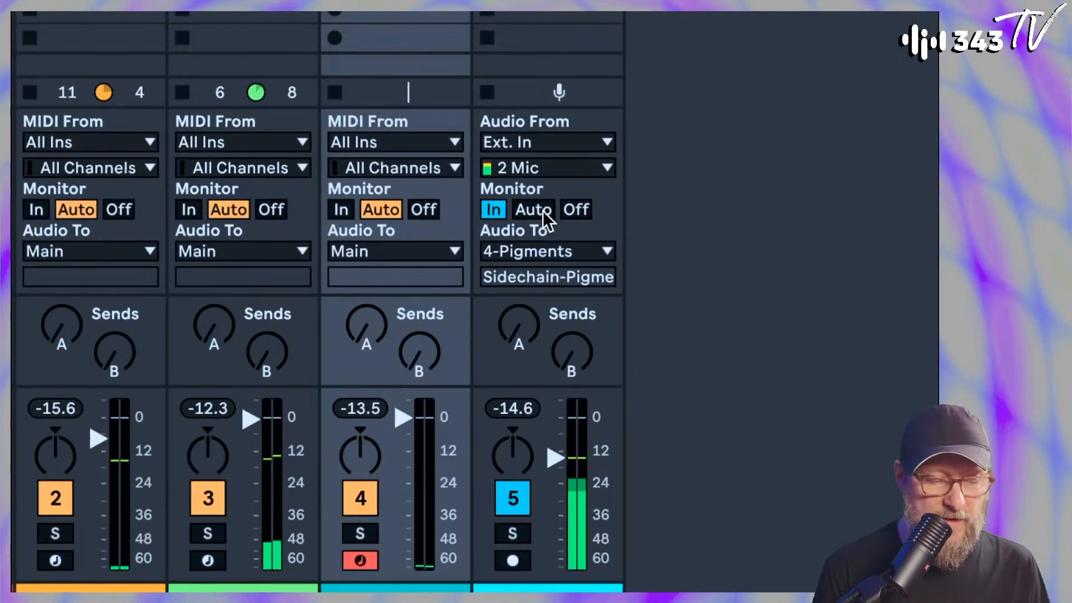
{"action": "left_click", "coordinate": [544, 217]}
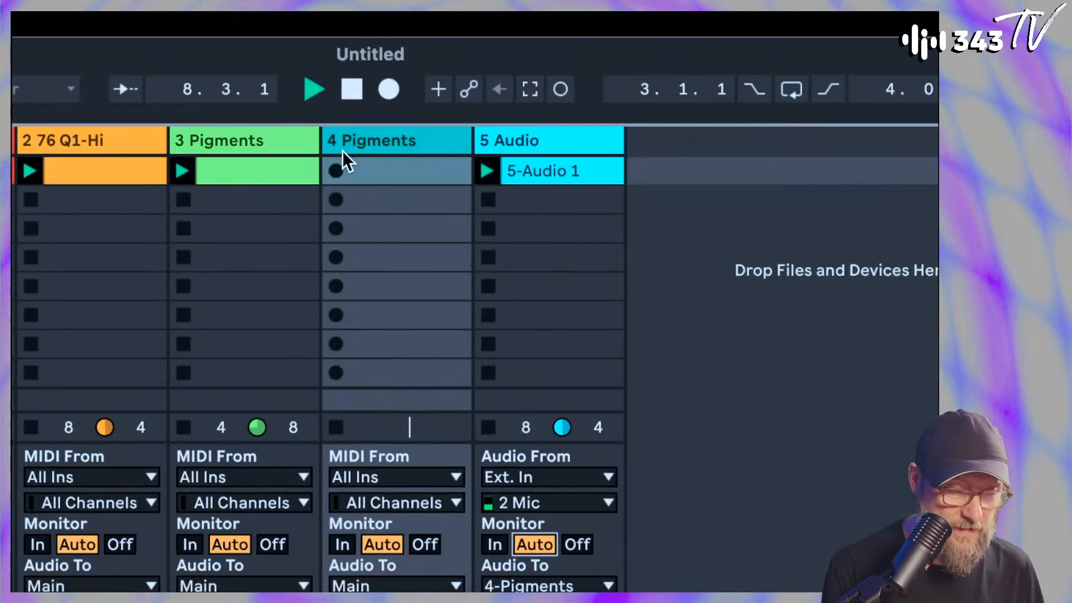
Record a MIDI clip into the first slot of the 4 Pigments track and start its loop at 13.1.1
{"action": "left_click", "coordinate": [336, 160]}
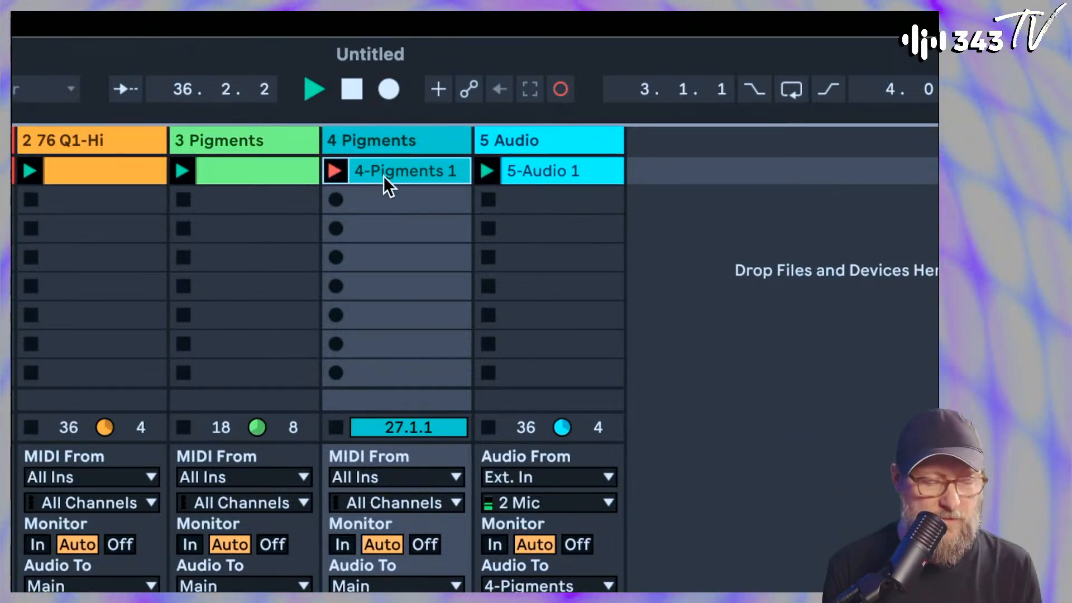
{"action": "key", "text": "space"}
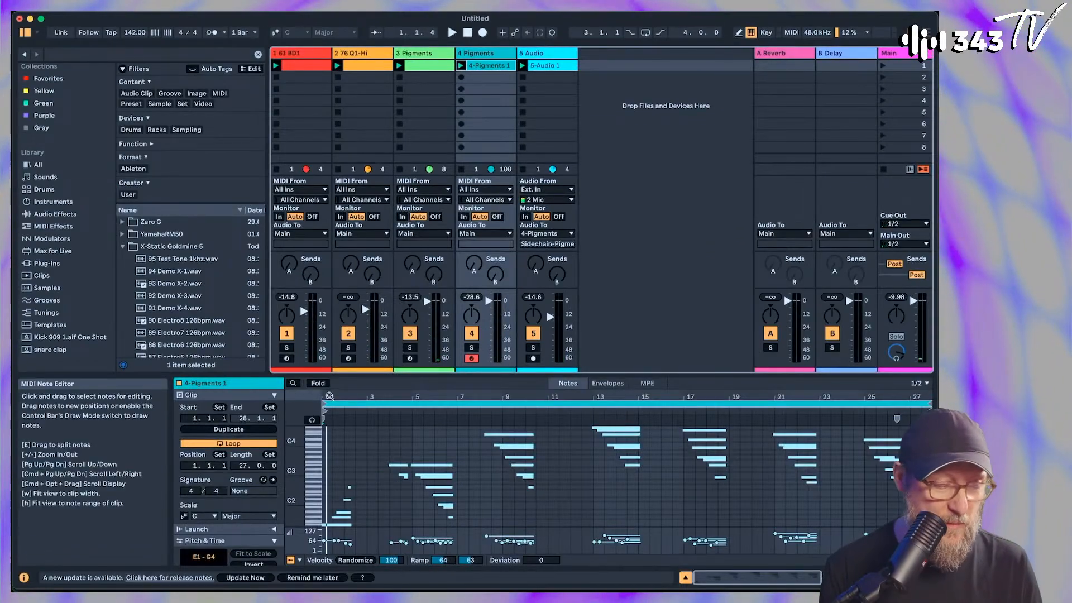
{"action": "mouse_move", "coordinate": [326, 416]}
{"action": "left_mouse_down"}
{"action": "mouse_move", "coordinate": [593, 417]}
{"action": "mouse_move", "coordinate": [560, 422]}
{"action": "left_mouse_up"}
{"action": "key", "text": "space"}
{"action": "key", "text": "space"}
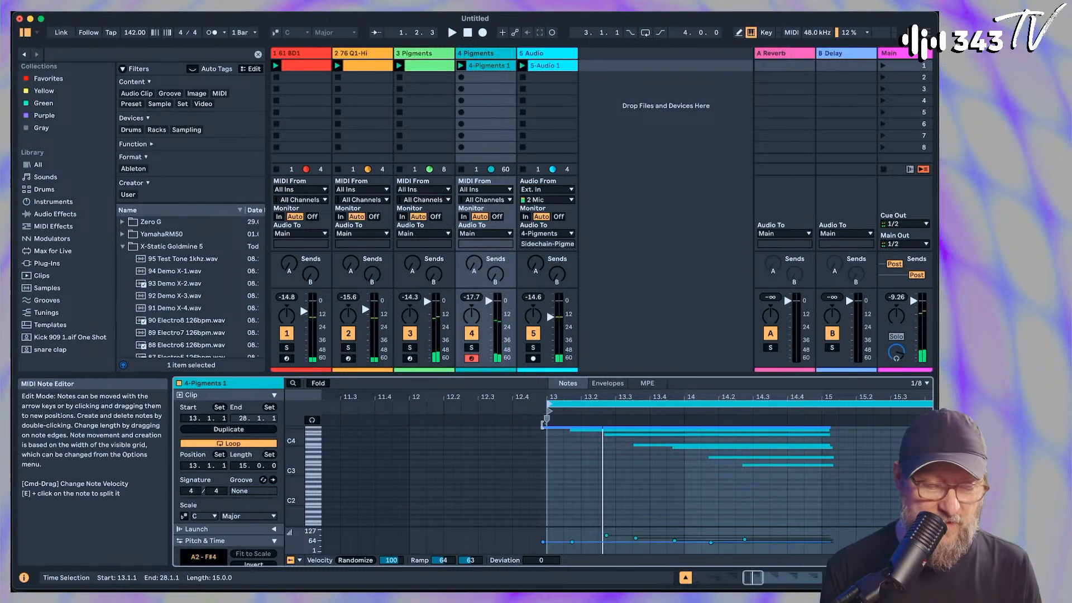
Align the start of the clip's opening G4 note with the loop start at 13.1.1
{"action": "left_click", "coordinate": [551, 429]}
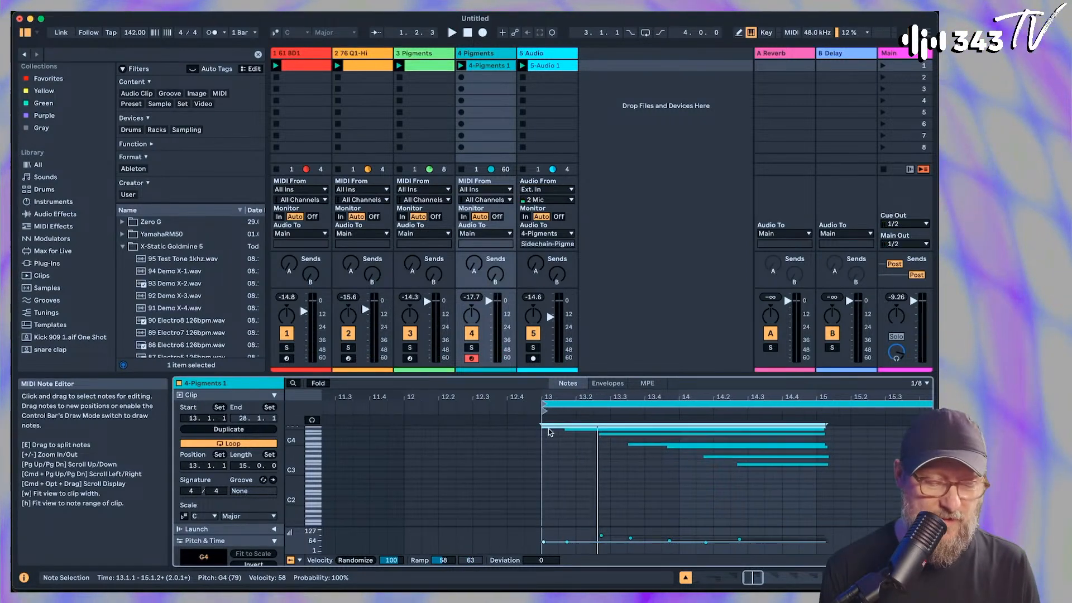
{"action": "scroll", "coordinate": [550, 432], "scroll_direction": "right", "scroll_amount": 3}
{"action": "scroll", "coordinate": [550, 432], "scroll_direction": "up", "scroll_amount": 1}
{"action": "left_click_drag", "start_coordinate": [598, 397], "coordinate": [458, 396]}
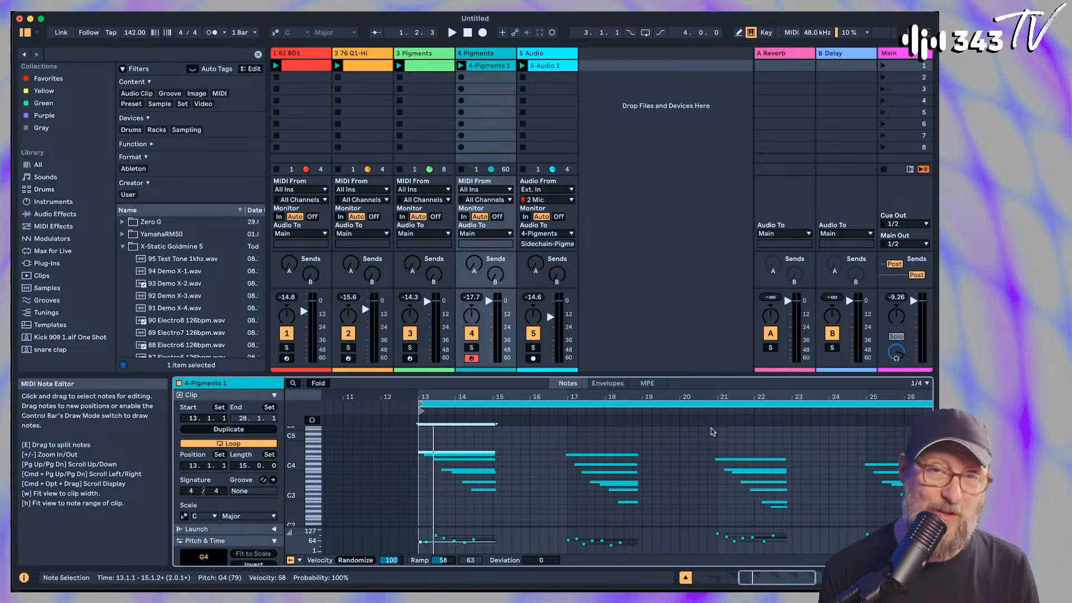
Lower the 4 Pigments track's volume slightly during playback and nudge the microphone clip's start marker slightly later
{"action": "key", "text": "space"}
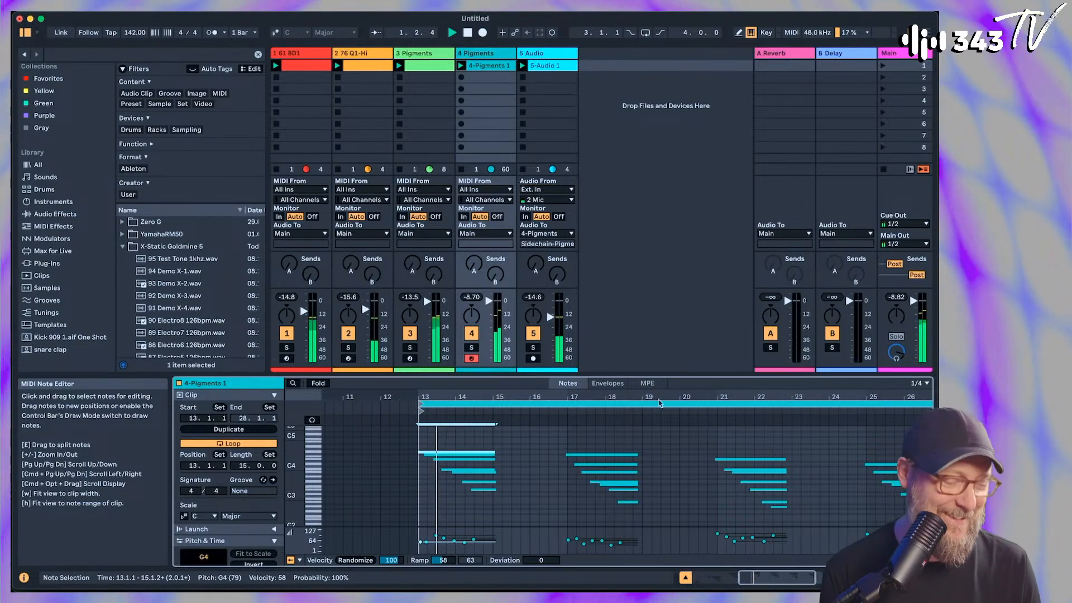
{"action": "left_click", "coordinate": [489, 301]}
{"action": "left_click", "coordinate": [544, 65]}
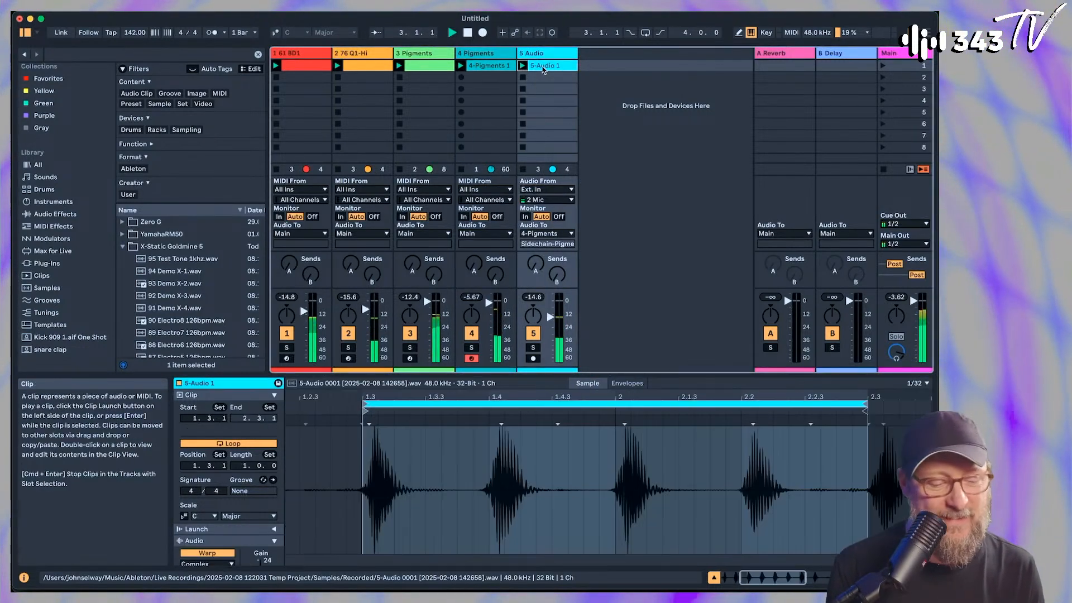
{"action": "mouse_move", "coordinate": [374, 397]}
{"action": "left_mouse_down"}
{"action": "mouse_move", "coordinate": [375, 424]}
{"action": "mouse_move", "coordinate": [355, 411]}
{"action": "left_mouse_up"}
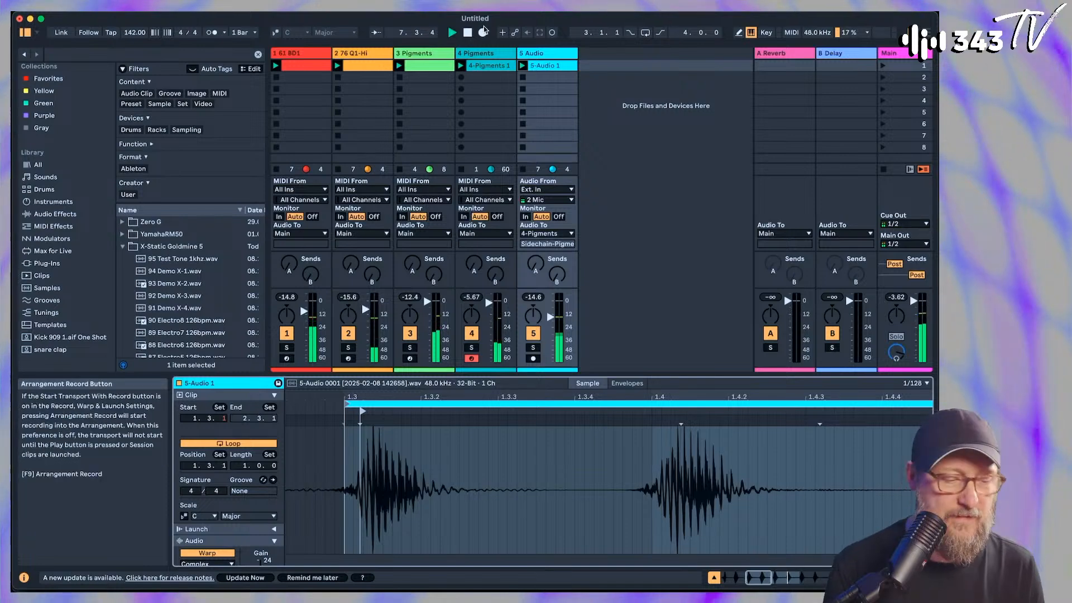
Reopen Pigments on track 4, readjust the Vocoder's Bandwidth and bring up the AUX effects
{"action": "double_click", "coordinate": [482, 53]}
{"action": "left_click", "coordinate": [200, 450]}
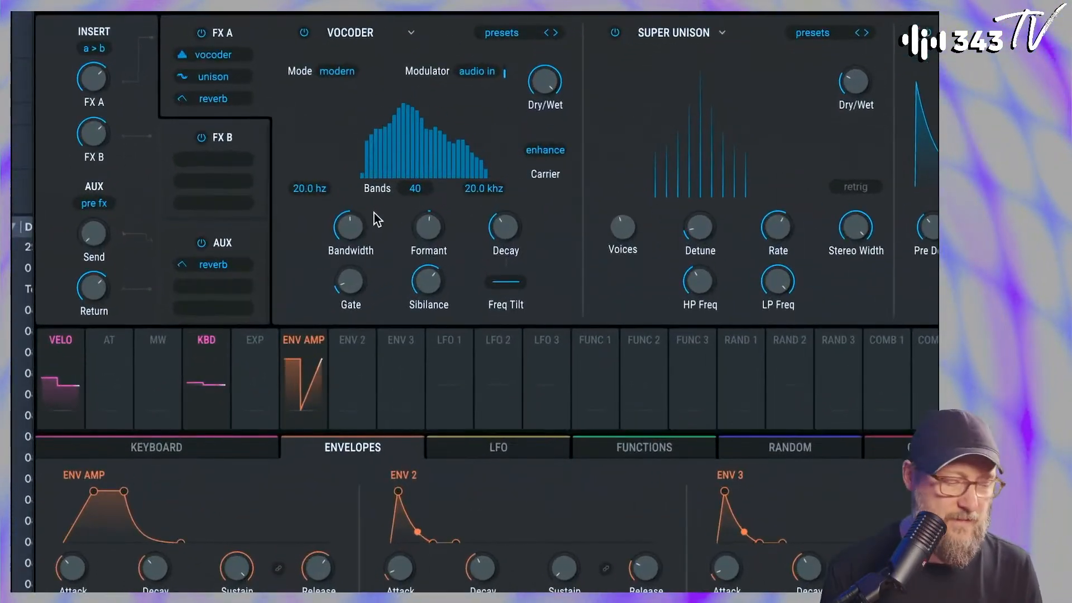
{"action": "left_click_drag", "start_coordinate": [385, 218], "coordinate": [359, 221]}
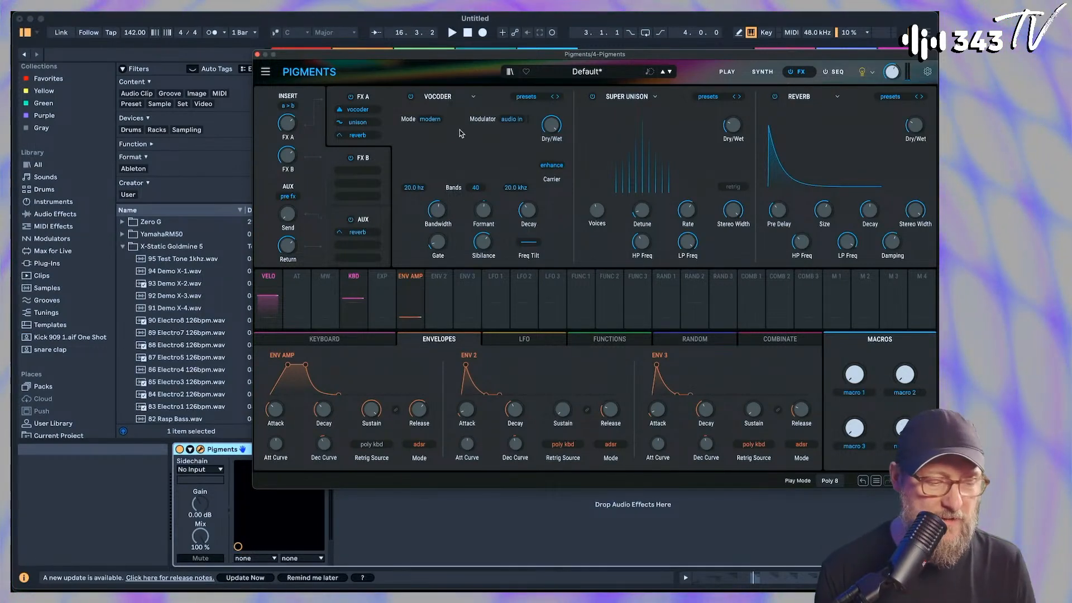
{"action": "left_click", "coordinate": [361, 238]}
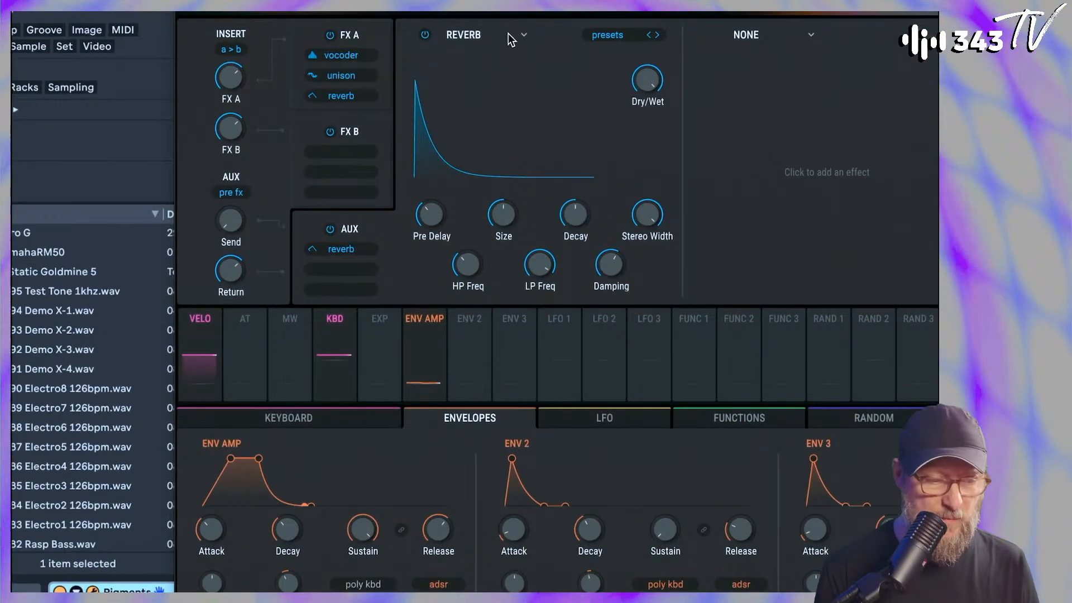
Replace the AUX reverb with a Tape Echo and raise the AUX Send level
{"action": "left_click", "coordinate": [508, 35]}
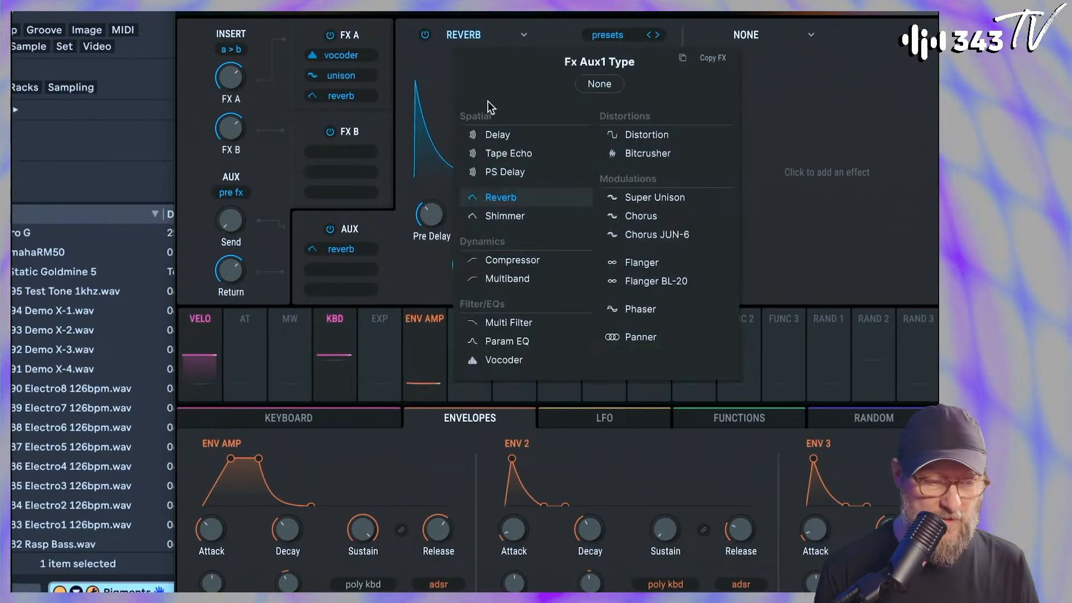
{"action": "left_click", "coordinate": [497, 154]}
{"action": "left_click_drag", "start_coordinate": [228, 223], "coordinate": [246, 257]}
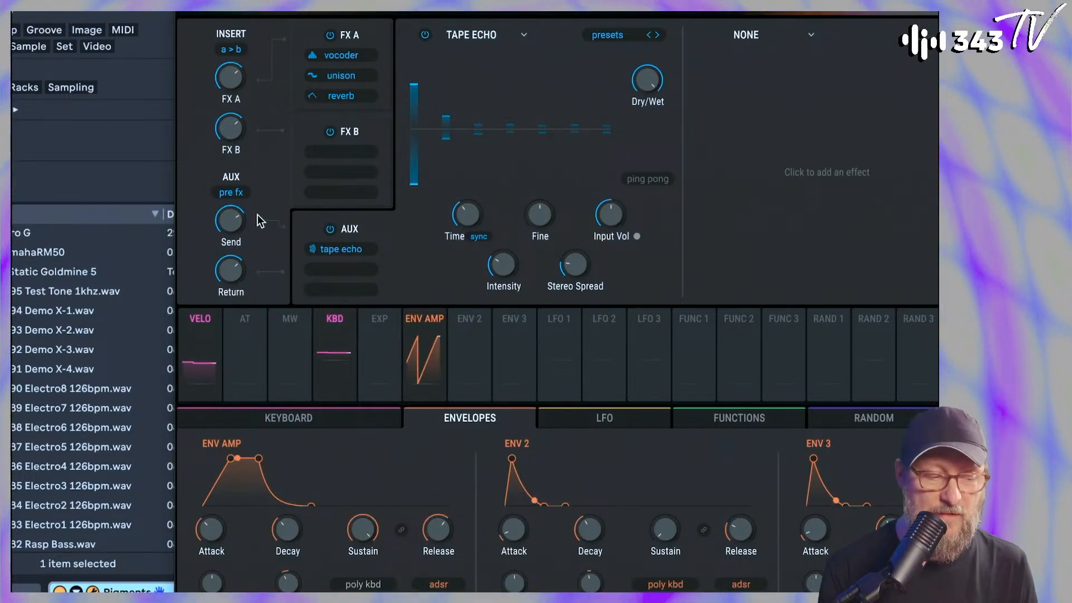
Switch the AUX send to post fx, then shorten the Tape Echo's Time and turn on ping pong
{"action": "mouse_move", "coordinate": [230, 220]}
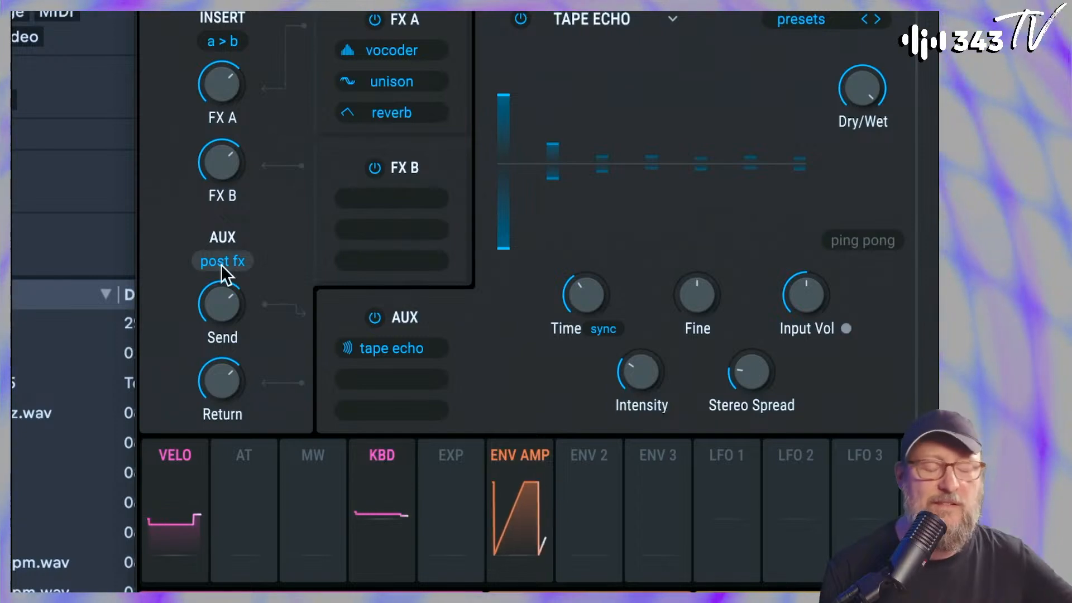
{"action": "left_click_drag", "start_coordinate": [590, 296], "coordinate": [590, 315]}
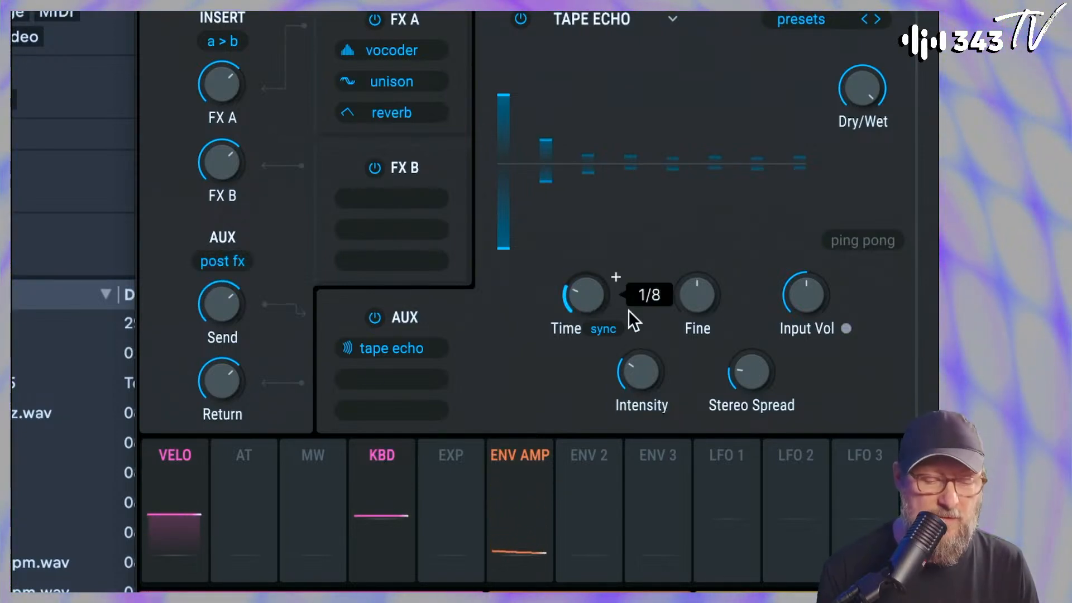
{"action": "left_click", "coordinate": [860, 239]}
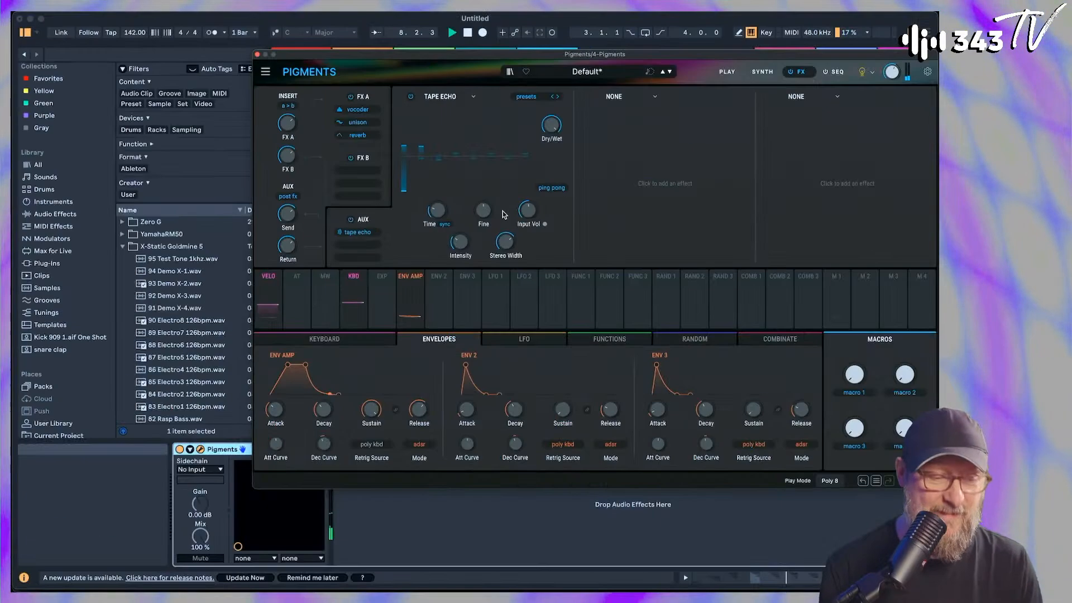
Return to the synth page, raise Engine 1's Unison Voices and set its Wave Position to 0.780
{"action": "left_click", "coordinate": [762, 71]}
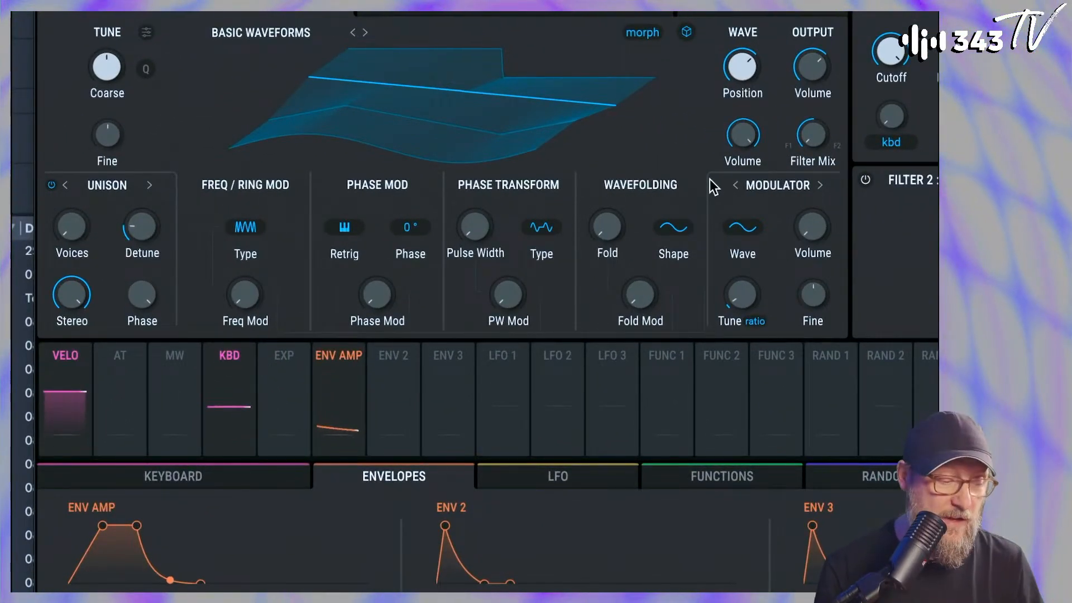
{"action": "mouse_move", "coordinate": [77, 232]}
{"action": "left_mouse_down"}
{"action": "mouse_move", "coordinate": [77, 218]}
{"action": "mouse_move", "coordinate": [78, 234]}
{"action": "left_mouse_up"}
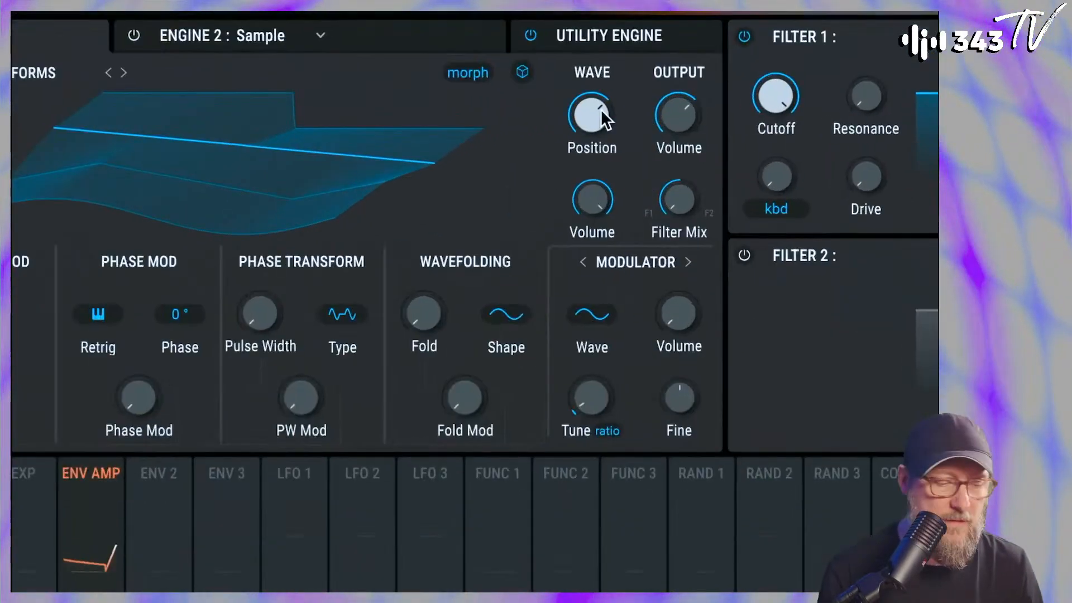
{"action": "left_click_drag", "start_coordinate": [601, 109], "coordinate": [601, 85]}
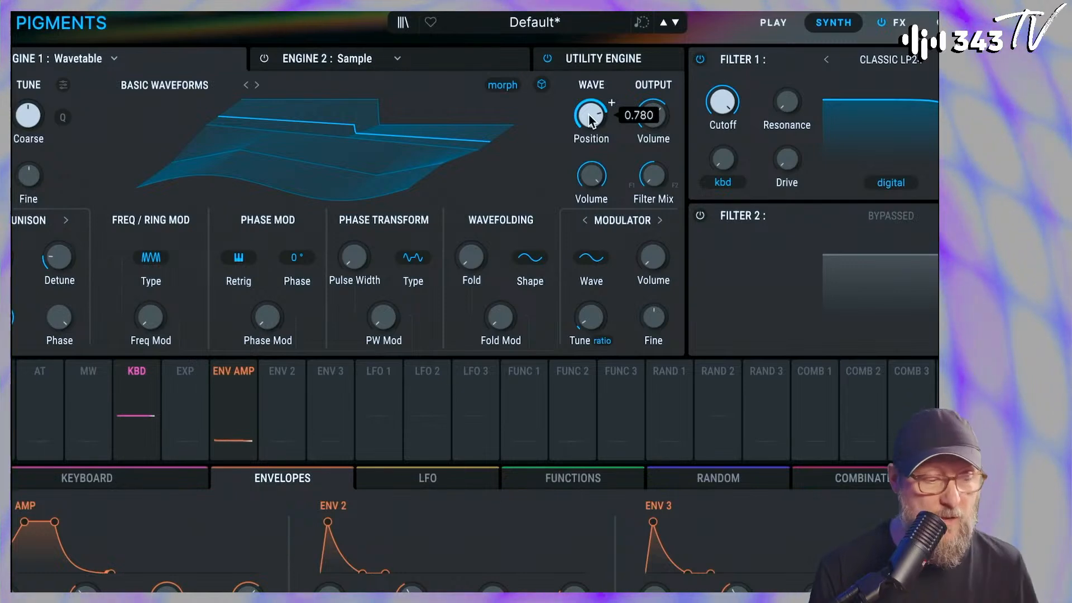
Step through Engine 1's wavetables to MXB PWM and readjust its Wave Position
{"action": "left_click", "coordinate": [257, 84]}
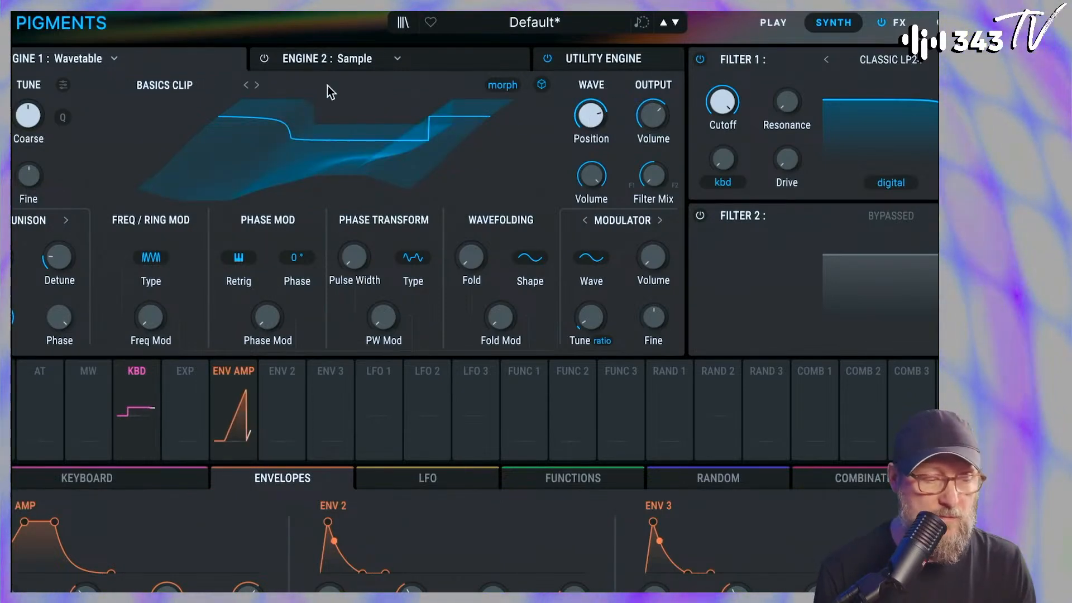
{"action": "left_click", "coordinate": [257, 85]}
{"action": "left_click_drag", "start_coordinate": [591, 116], "coordinate": [590, 142]}
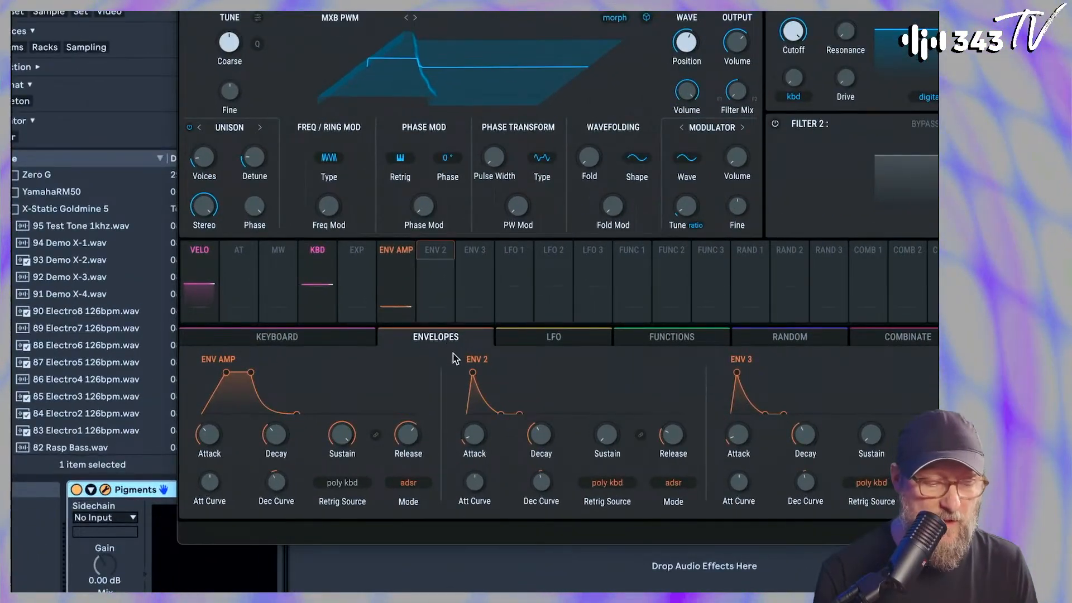
Assign a Free Running LFO 1 to Engine 1's Wave Position and adjust the LFO's Rate
{"action": "left_click", "coordinate": [525, 342]}
{"action": "left_click_drag", "start_coordinate": [522, 287], "coordinate": [686, 47]}
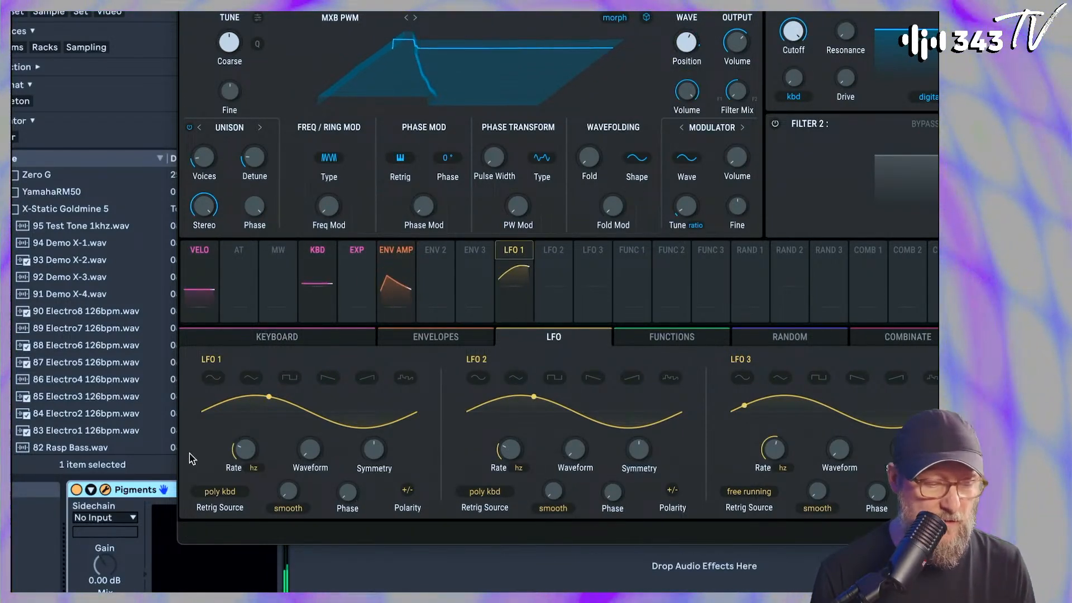
{"action": "left_click", "coordinate": [203, 497]}
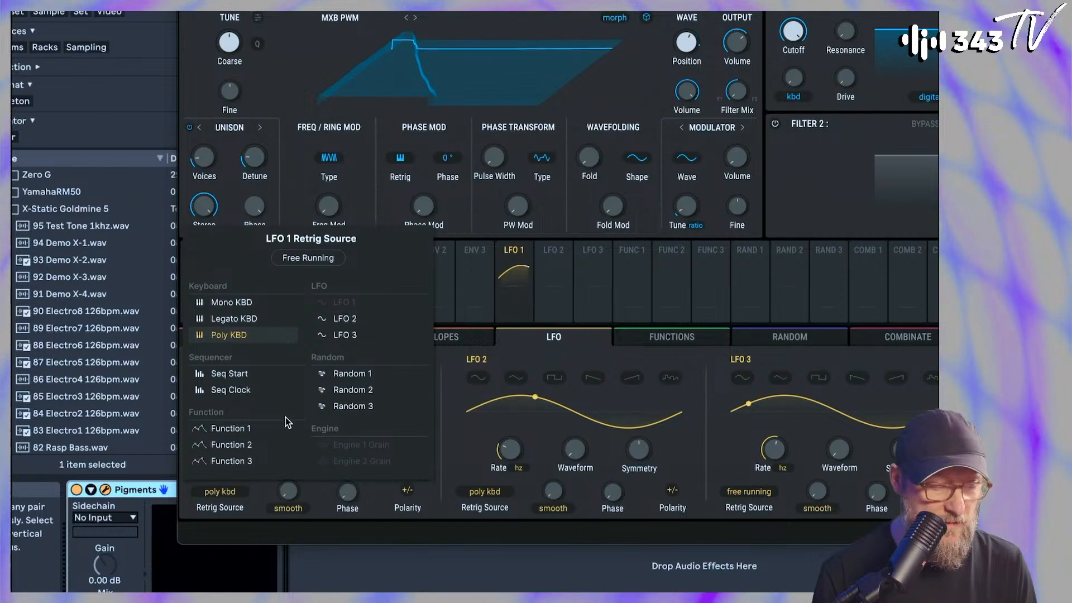
{"action": "left_click", "coordinate": [319, 270]}
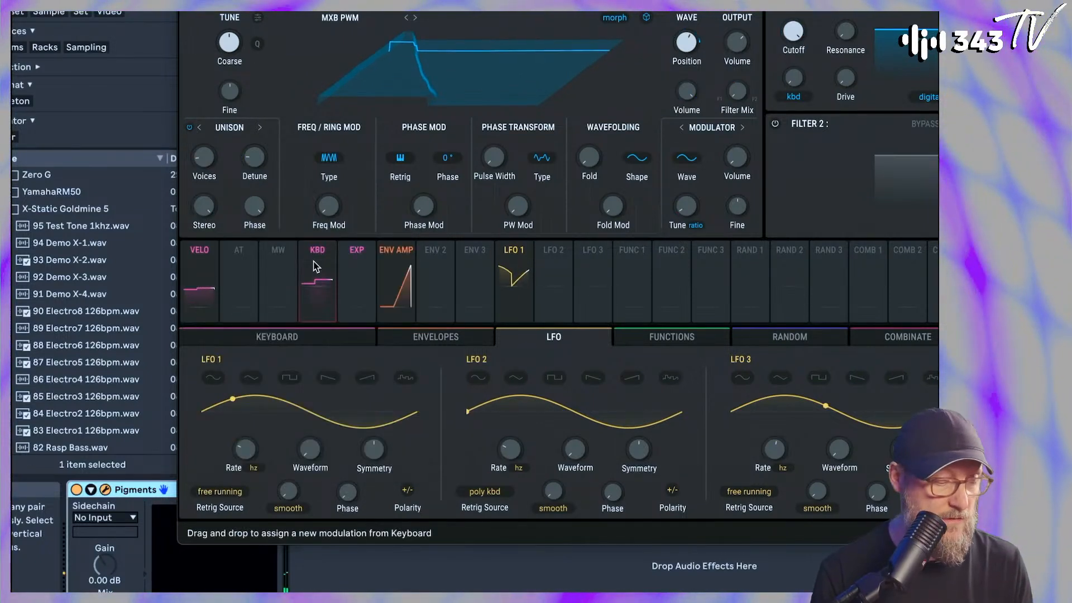
{"action": "left_click_drag", "start_coordinate": [246, 449], "coordinate": [262, 440]}
{"action": "scroll", "coordinate": [261, 439], "scroll_direction": "down", "scroll_amount": 2}
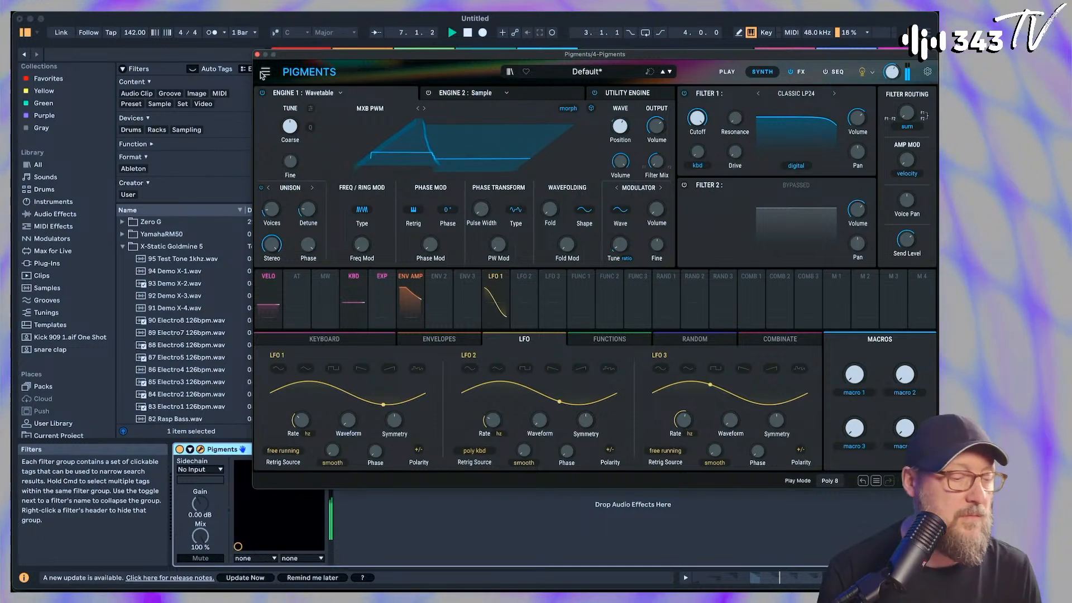
Close the Pigments window and insert a new MIDI track after the 5 Audio track
{"action": "left_click", "coordinate": [258, 55]}
{"action": "left_click", "coordinate": [491, 58]}
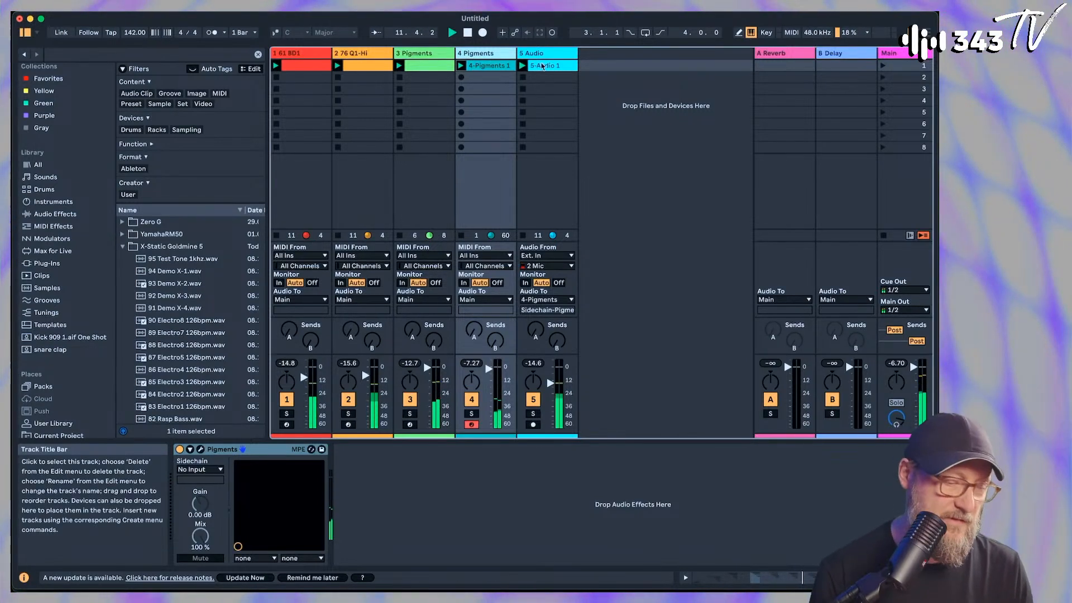
{"action": "left_click", "coordinate": [551, 57]}
{"action": "key", "text": "super+shift+t"}
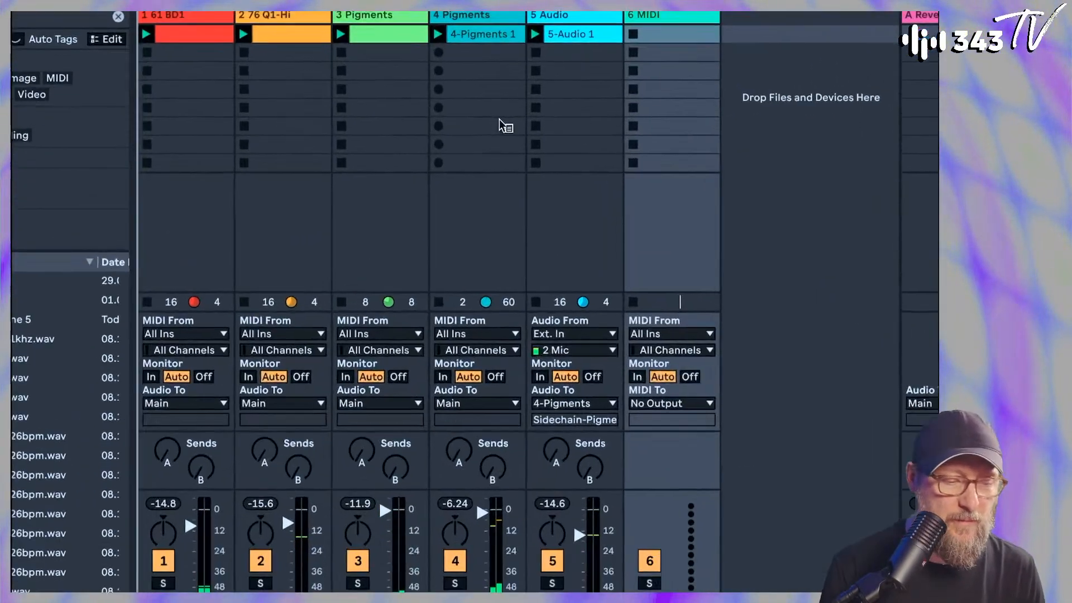
Set the loop length of the 4-Pigments 1 clip to 16 bars and disarm track 4
{"action": "left_click", "coordinate": [480, 34]}
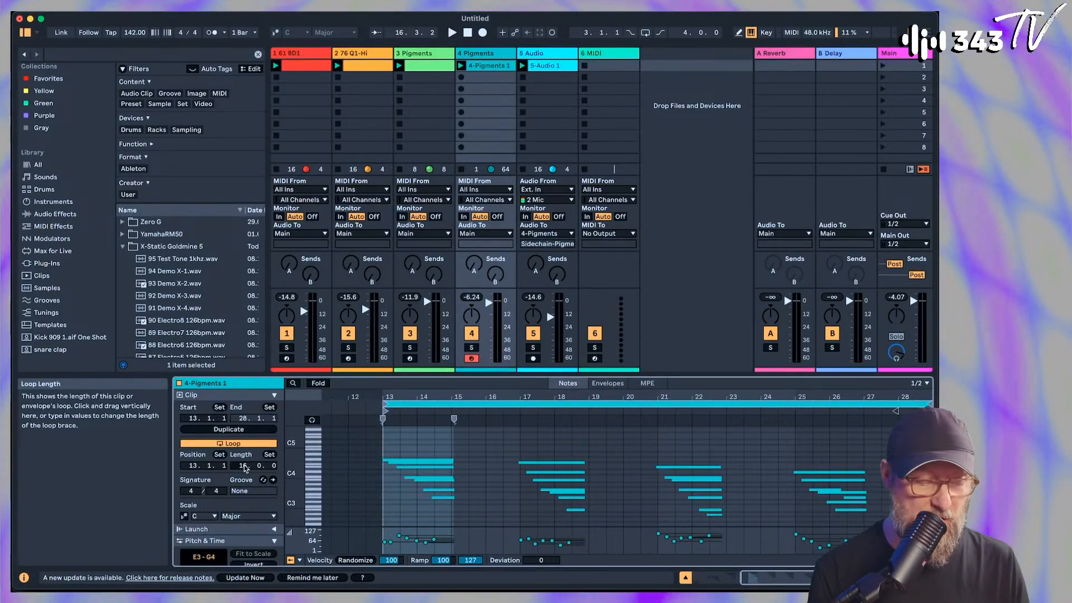
{"action": "left_click", "coordinate": [472, 359]}
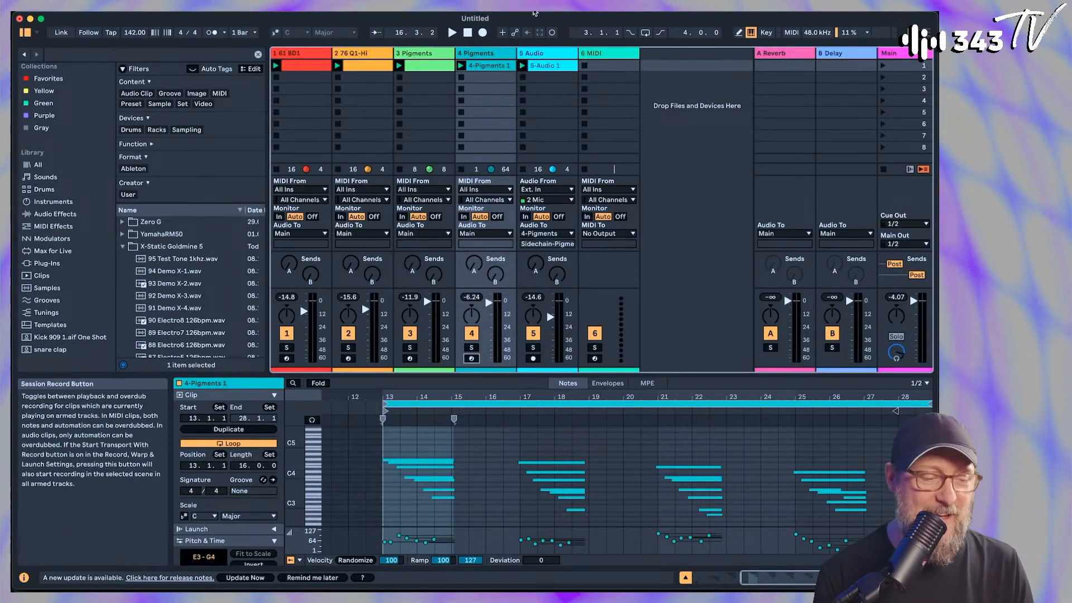
{"action": "key", "text": "shift+Tab"}
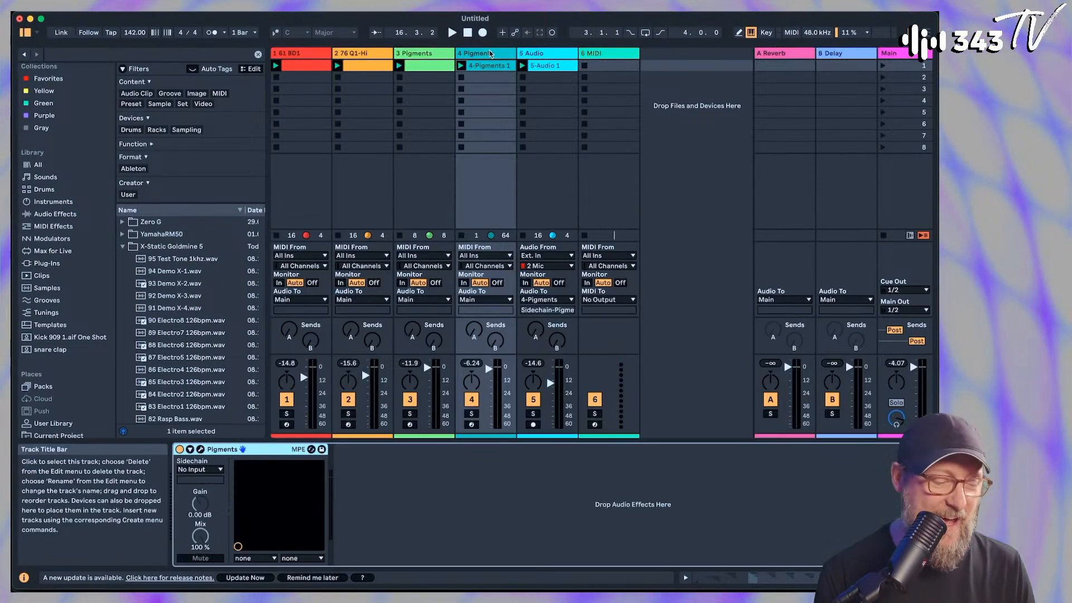
Reopen Pigments on track 4, enable the Engine 2 Sample engine and browse its samples in the Granular Friendly category
{"action": "left_click", "coordinate": [199, 450]}
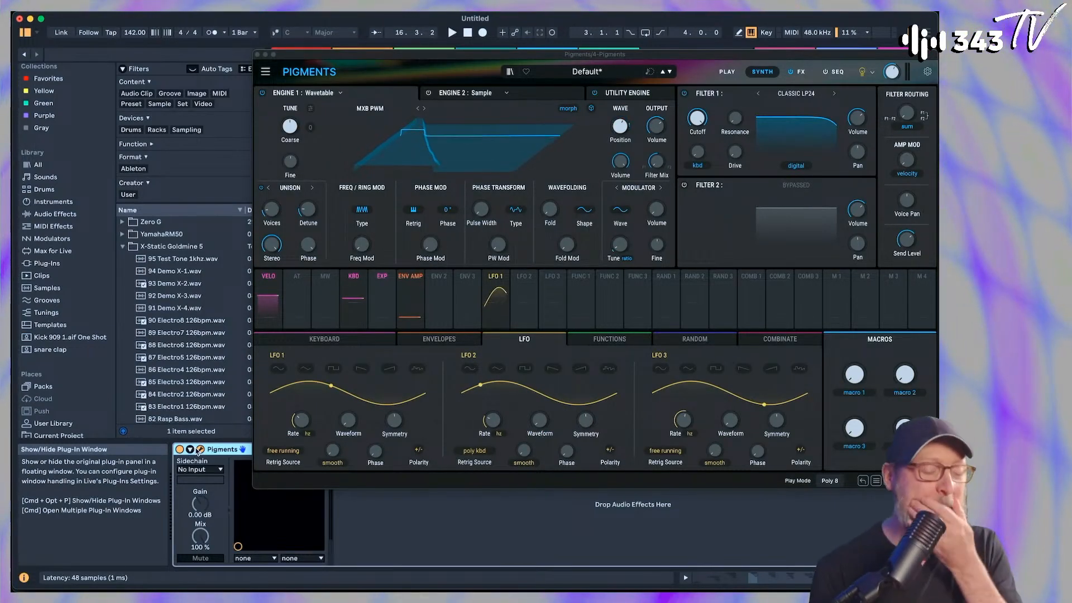
{"action": "left_click", "coordinate": [566, 95]}
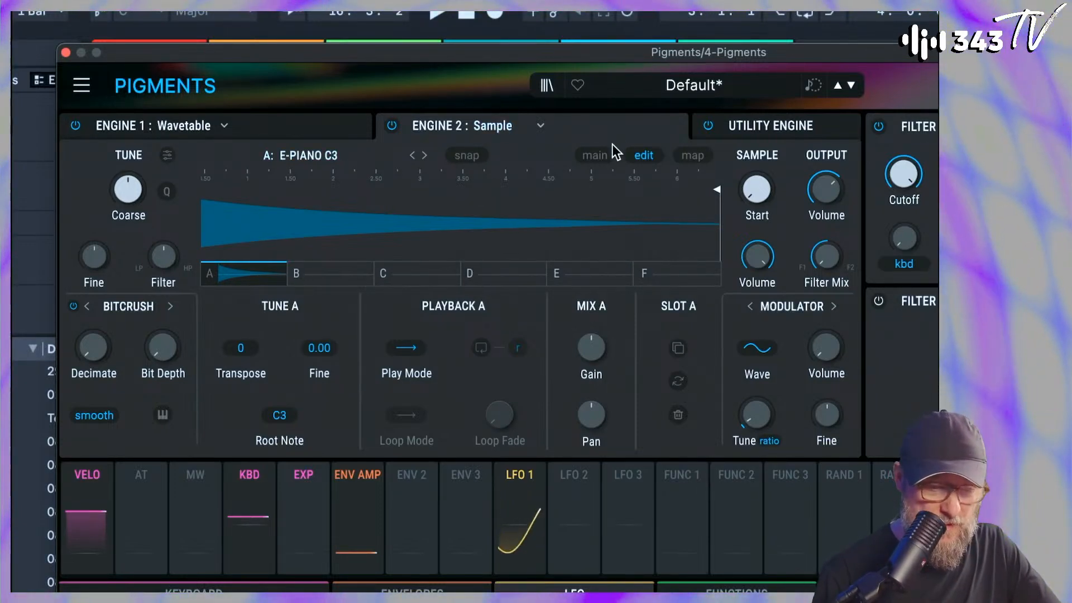
{"action": "left_click", "coordinate": [595, 156]}
{"action": "left_click", "coordinate": [323, 155]}
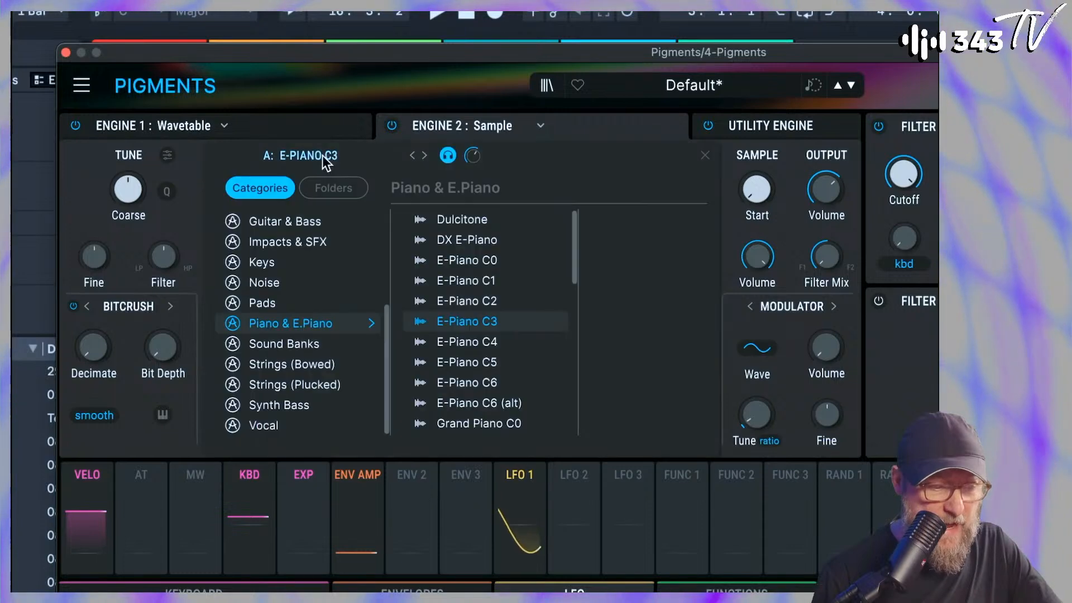
{"action": "scroll", "coordinate": [297, 354], "scroll_direction": "up", "scroll_amount": 4}
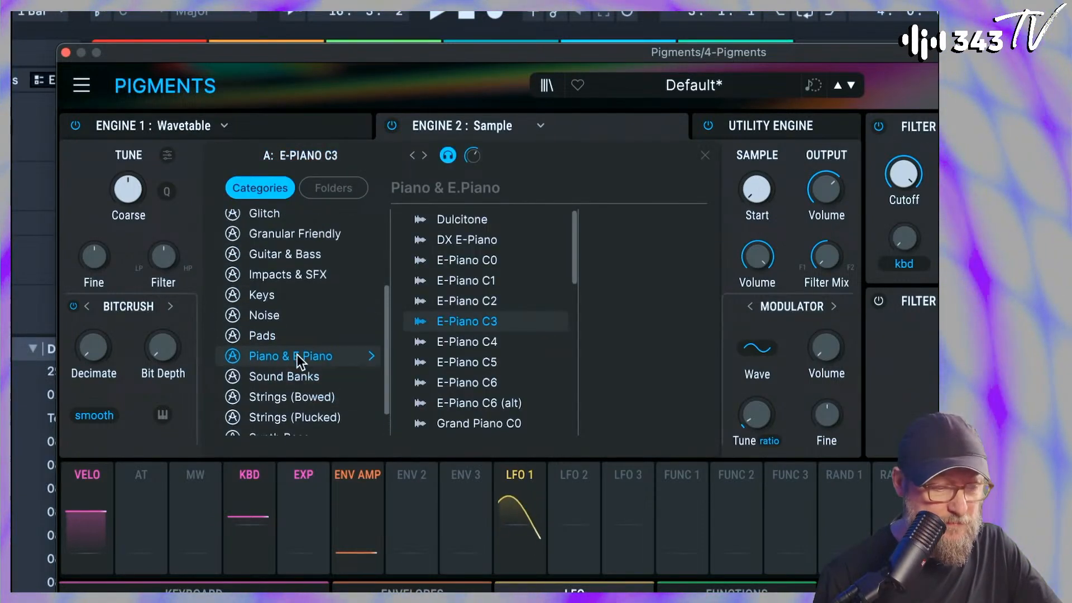
{"action": "left_click", "coordinate": [303, 290]}
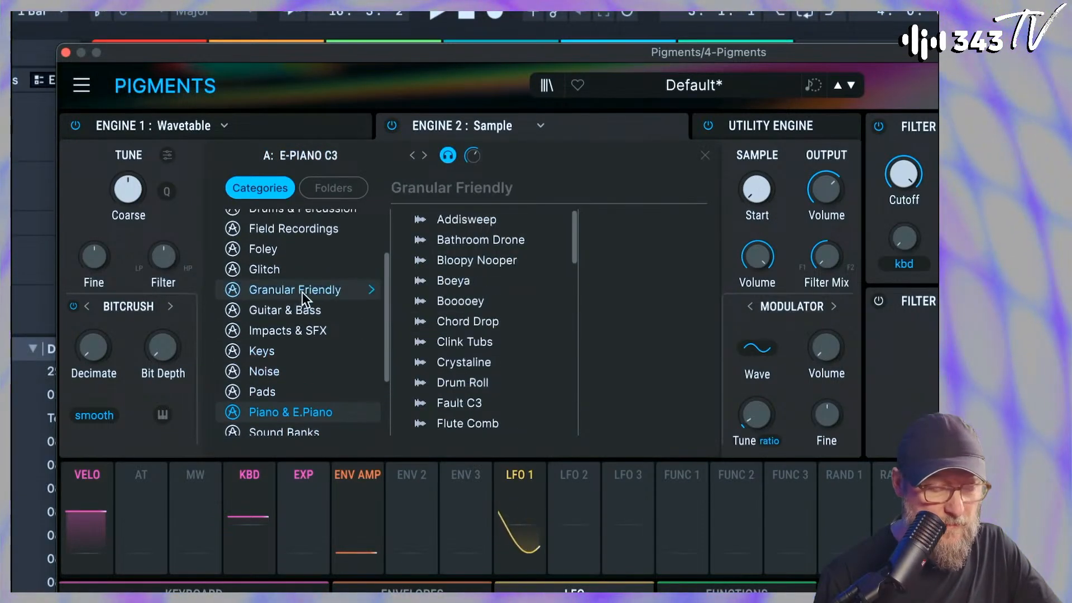
Audition the Granular Friendly samples one after another and load Foleymash into sample slot A
{"action": "left_click", "coordinate": [444, 221]}
{"action": "left_click", "coordinate": [453, 237]}
{"action": "key", "text": "Down"}
{"action": "key", "text": "Down"}
{"action": "key", "text": "Down"}
{"action": "key", "text": "Down"}
{"action": "key", "text": "Down"}
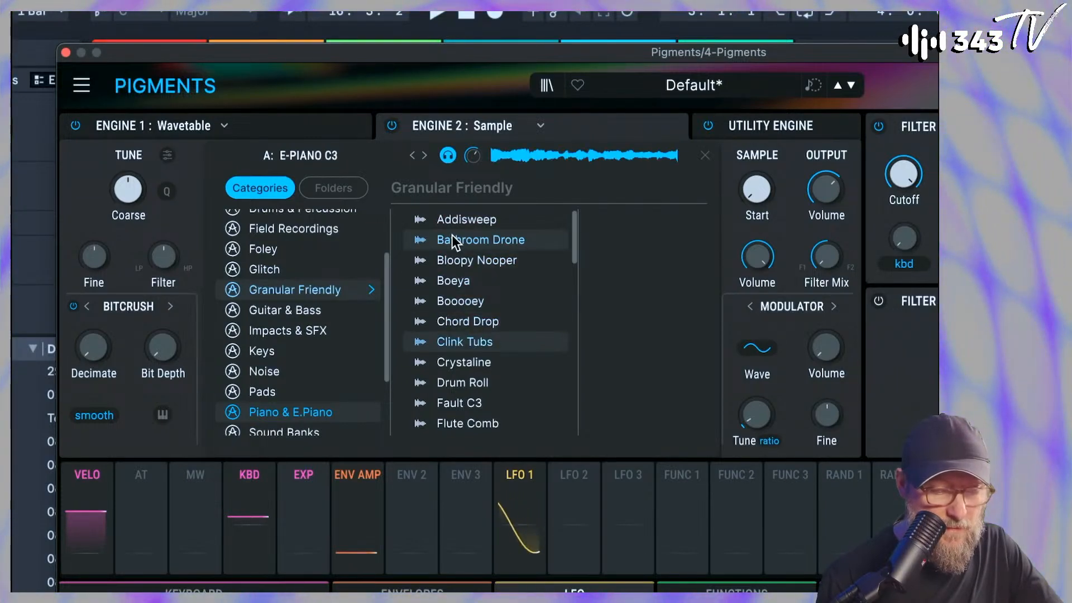
{"action": "key", "text": "Down"}
{"action": "key", "text": "Down"}
{"action": "key", "text": "Down"}
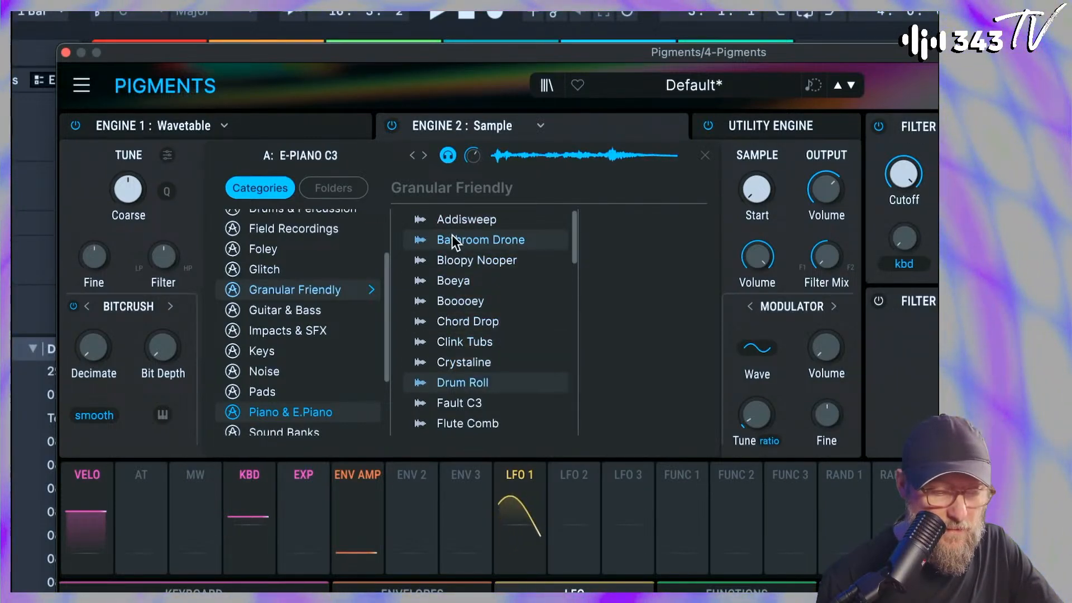
{"action": "scroll", "coordinate": [451, 235], "scroll_direction": "down", "scroll_amount": 1}
{"action": "key", "text": "Down"}
{"action": "key", "text": "Down"}
{"action": "key", "text": "Down"}
{"action": "scroll", "coordinate": [451, 235], "scroll_direction": "down", "scroll_amount": 4}
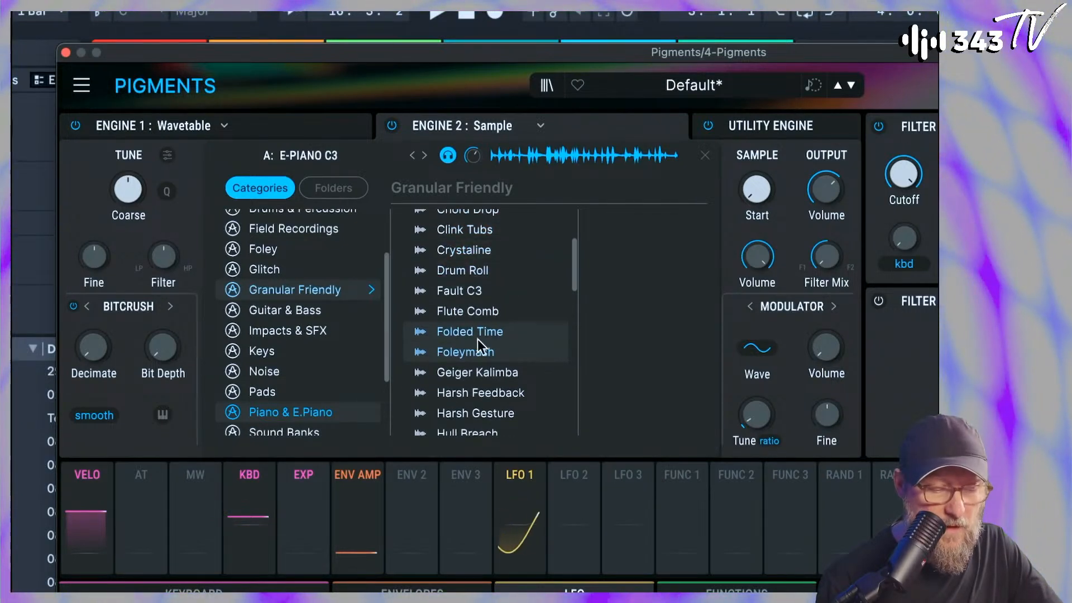
{"action": "double_click", "coordinate": [464, 352]}
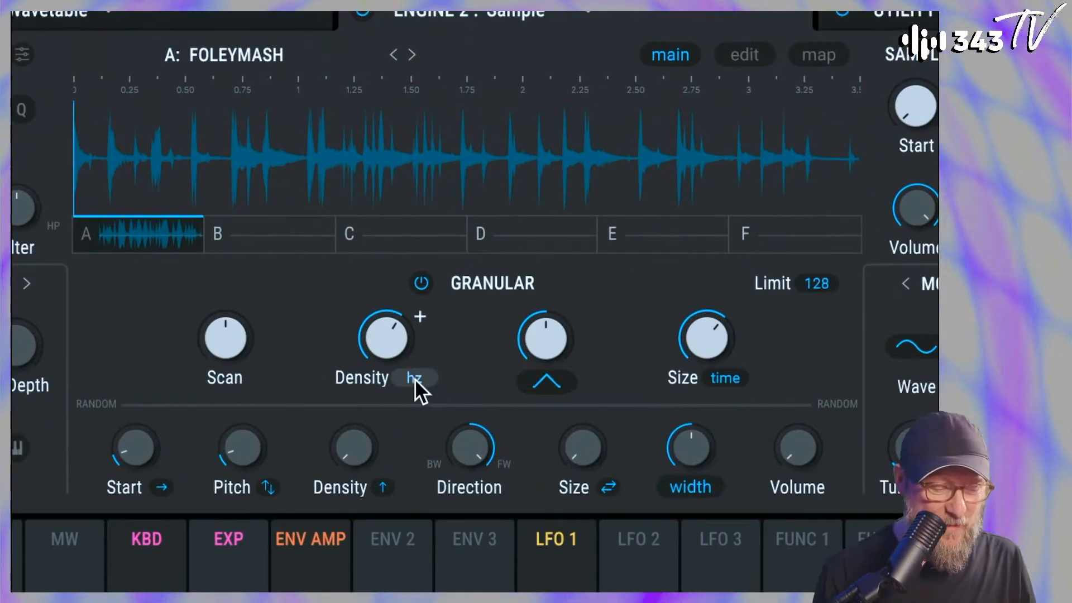
Set the Granular Density type of Engine 2 to Sync
{"action": "left_click", "coordinate": [425, 370]}
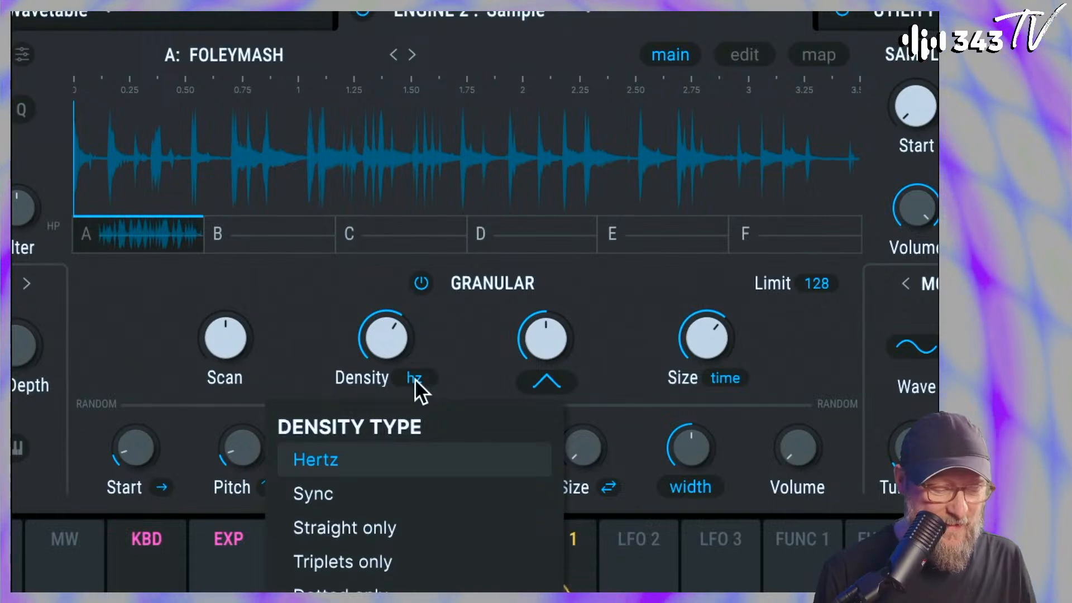
{"action": "left_click", "coordinate": [330, 494]}
{"action": "mouse_move", "coordinate": [420, 316]}
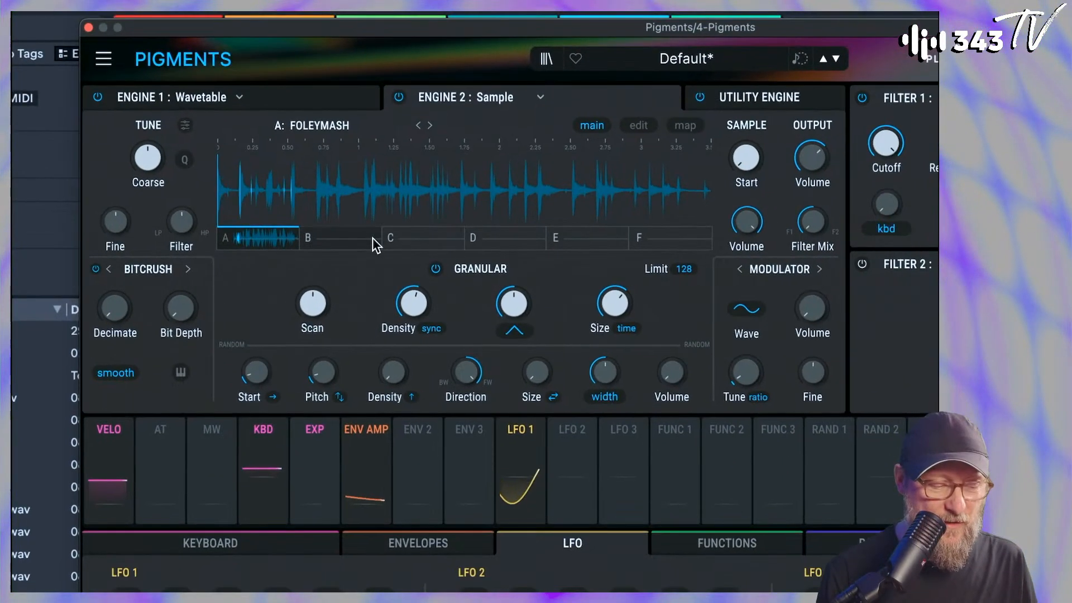
Raise Engine 2's output Volume and switch off Engine 1 to hear the granular sample alone
{"action": "left_click_drag", "start_coordinate": [813, 158], "coordinate": [812, 168]}
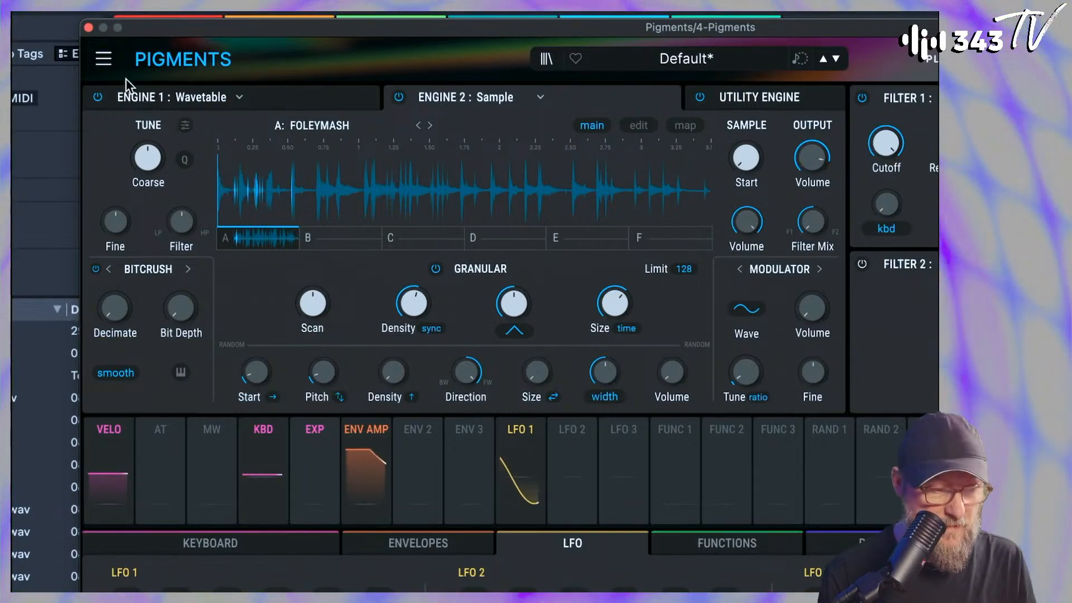
{"action": "left_click", "coordinate": [98, 97]}
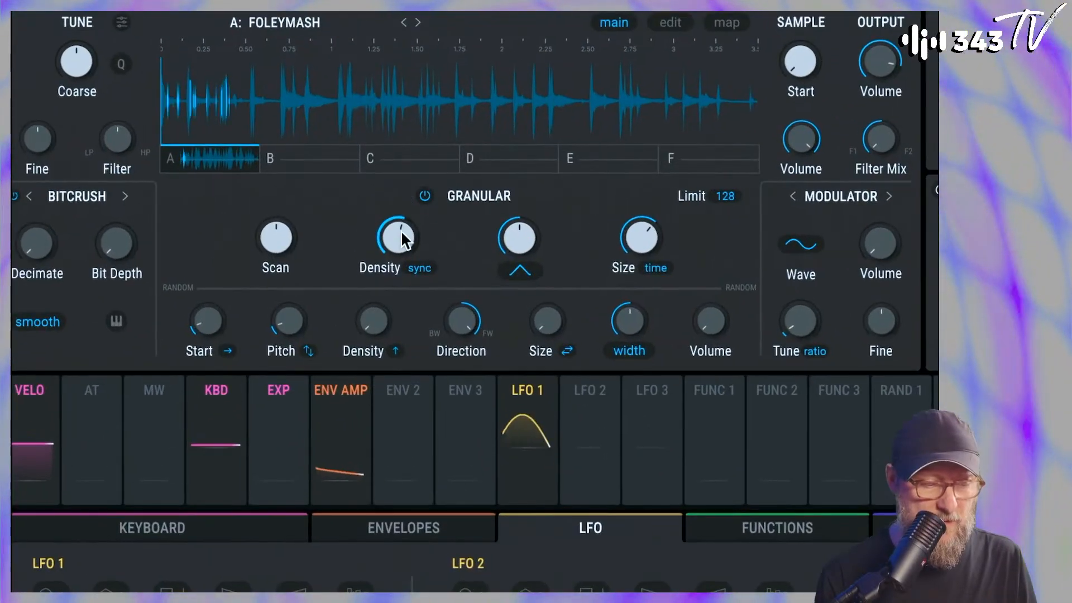
Reshape the grain envelope to a sharp attack with a falling slope, with Density at 1/16 and grain Size at 51.2 ms
{"action": "left_click_drag", "start_coordinate": [519, 238], "coordinate": [519, 279]}
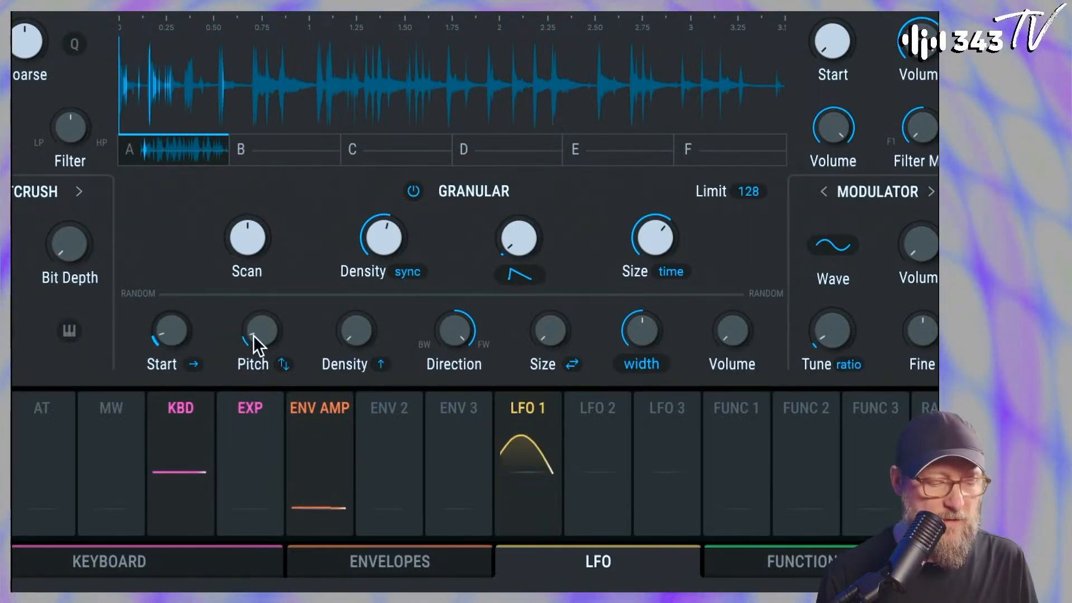
{"action": "left_click_drag", "start_coordinate": [382, 236], "coordinate": [382, 268]}
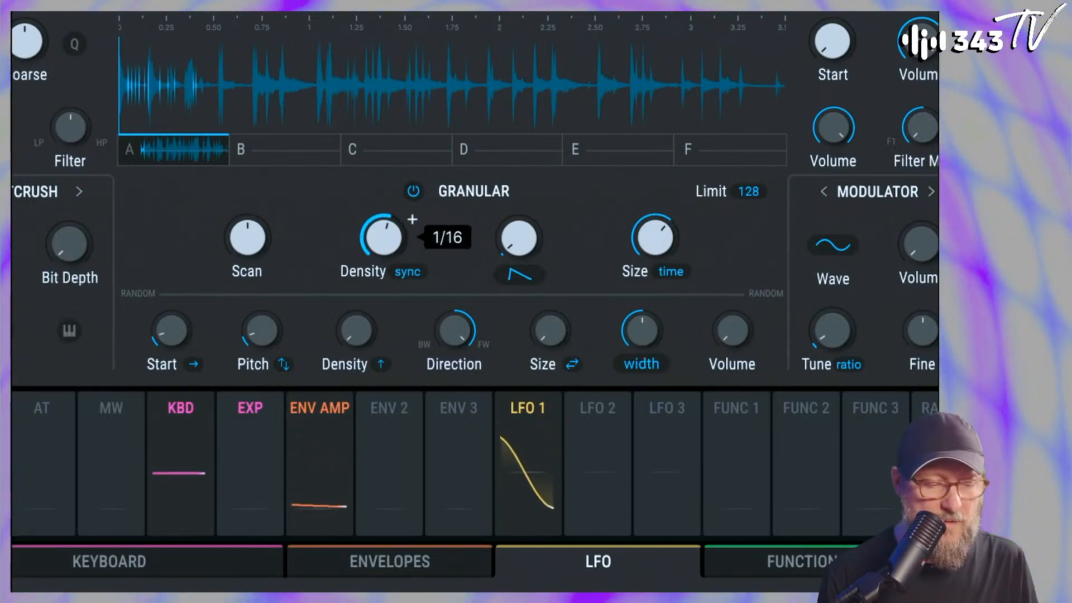
{"action": "left_click_drag", "start_coordinate": [654, 236], "coordinate": [655, 257]}
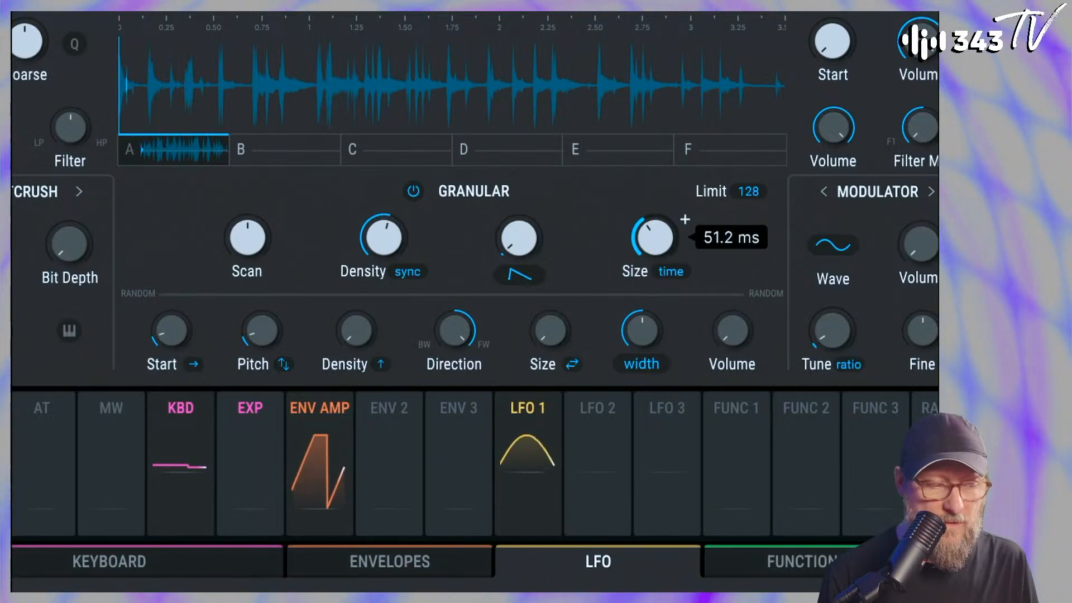
Set Engine 2's granular Scan to Forward 125%
{"action": "mouse_move", "coordinate": [263, 230]}
{"action": "left_mouse_down"}
{"action": "mouse_move", "coordinate": [263, 200]}
{"action": "mouse_move", "coordinate": [246, 233]}
{"action": "left_mouse_up"}
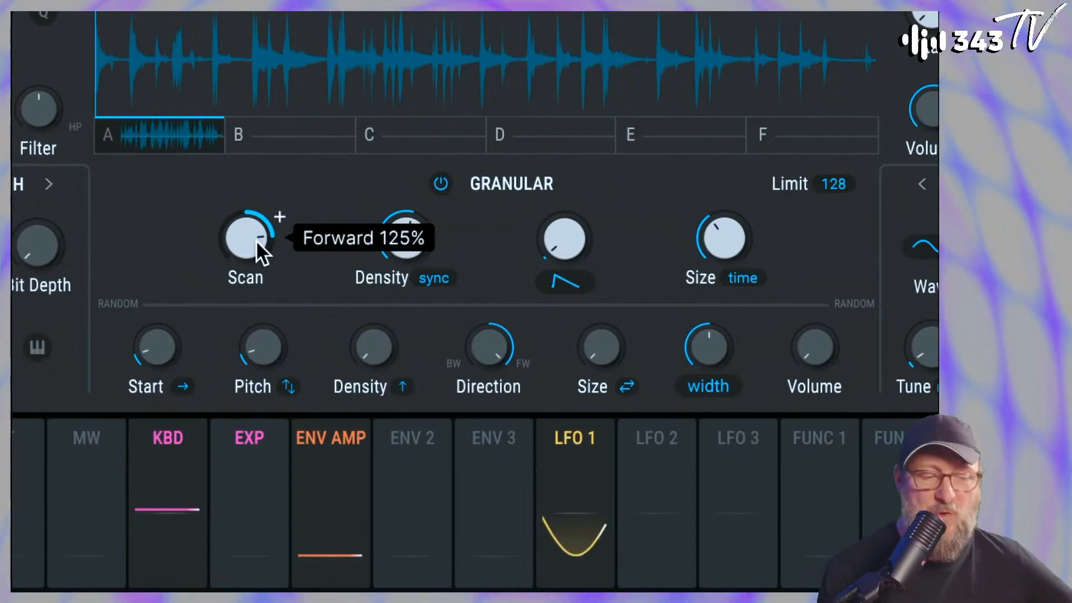
{"action": "left_click_drag", "start_coordinate": [256, 240], "coordinate": [256, 226]}
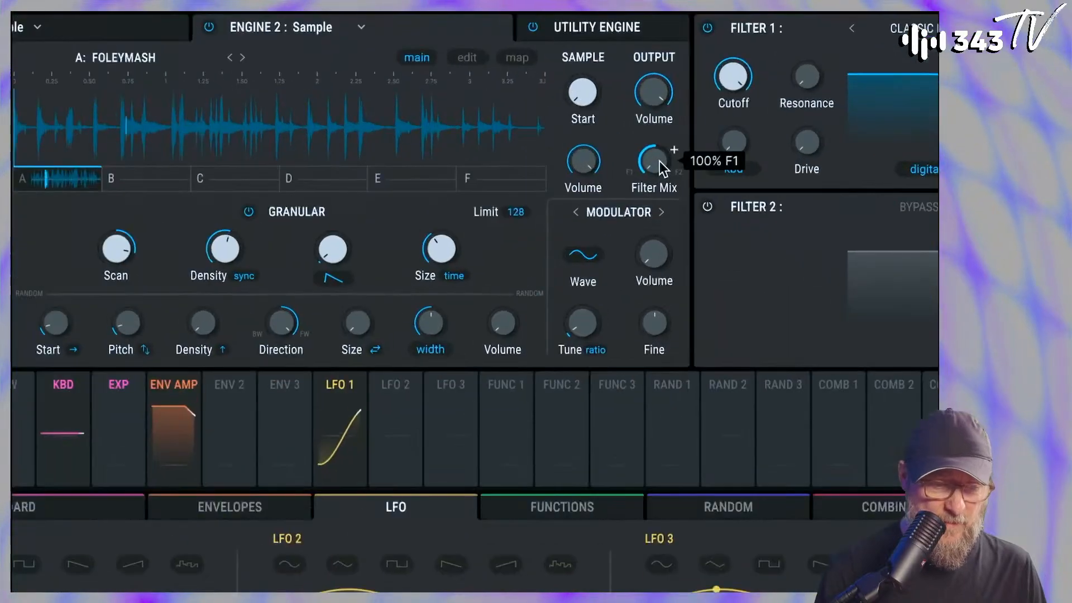
Turn Engine 2's Filter Mix fully to F2 and set the Filter Routing to Split
{"action": "left_click_drag", "start_coordinate": [659, 160], "coordinate": [660, 134]}
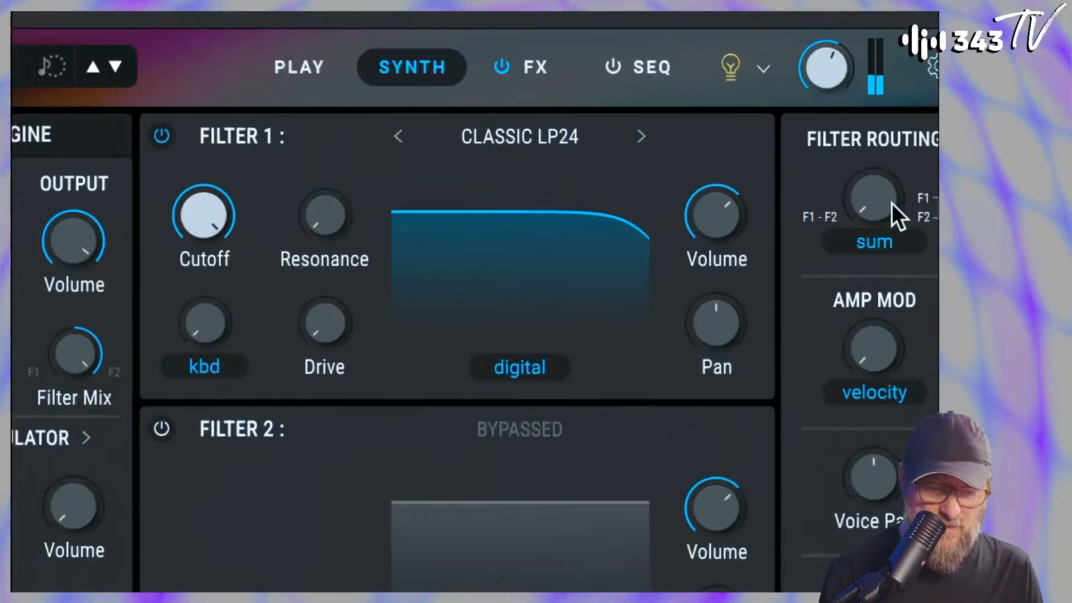
{"action": "left_click", "coordinate": [887, 223]}
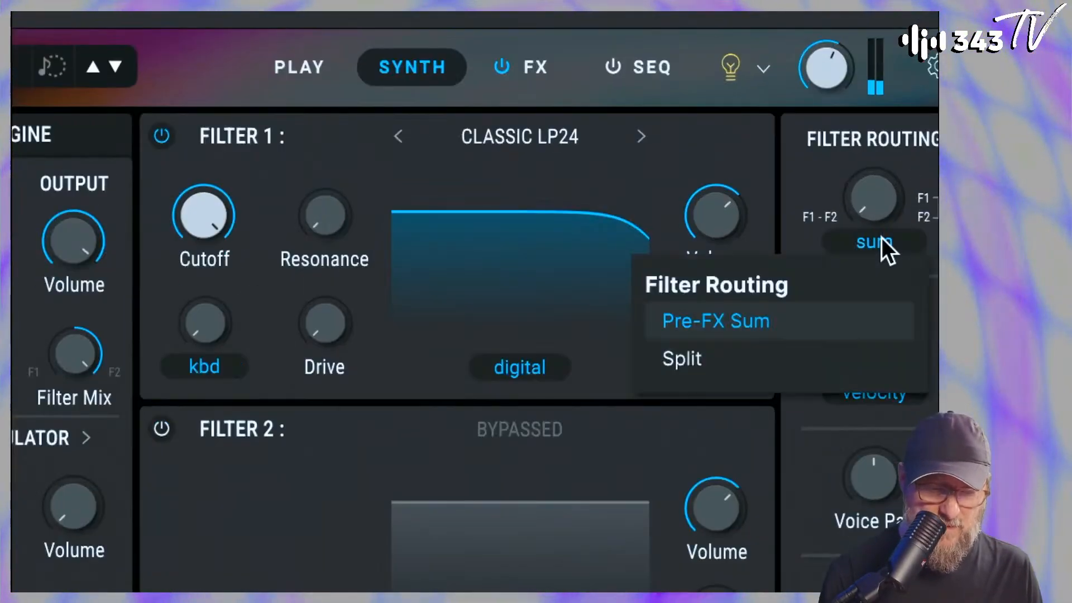
{"action": "left_click", "coordinate": [797, 353]}
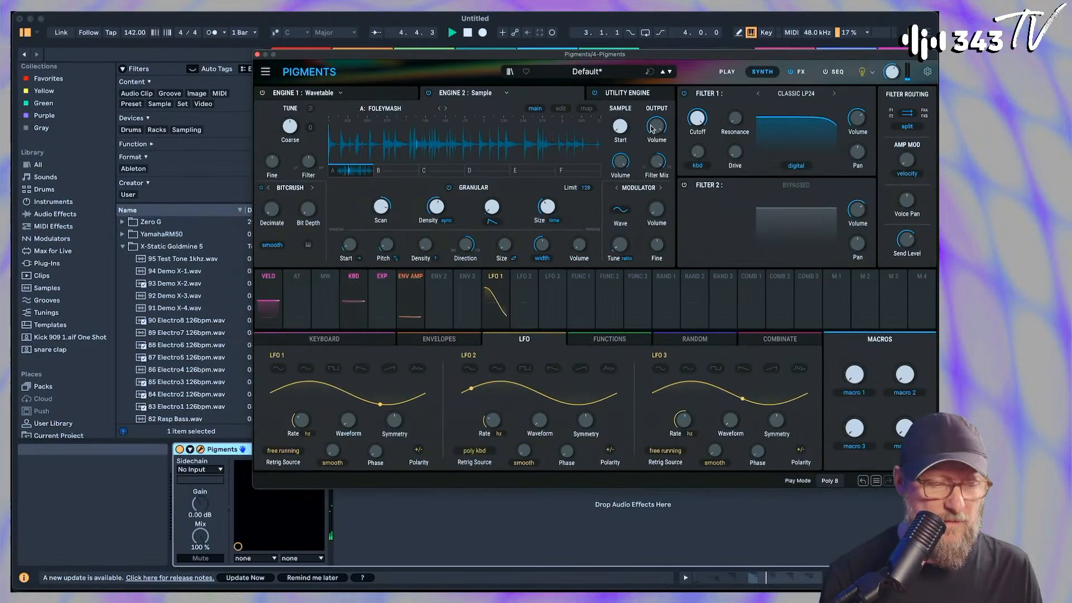
Solo the 4 Pigments track in Ableton Live's mixer and restart playback
{"action": "left_click", "coordinate": [257, 54]}
{"action": "key", "text": "space"}
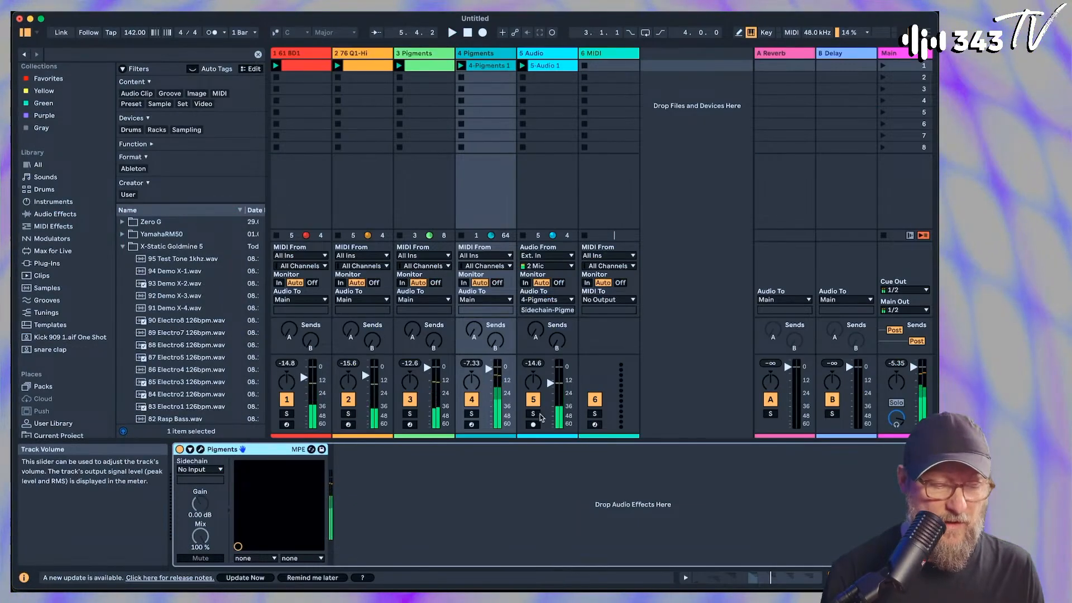
{"action": "left_click", "coordinate": [472, 413]}
{"action": "key", "text": "space"}
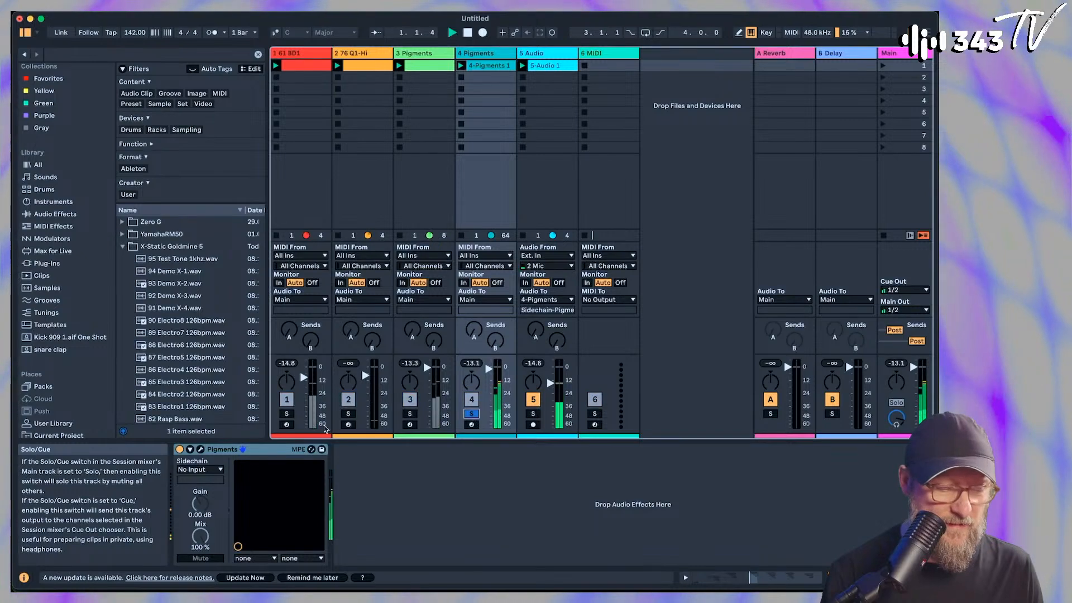
In track 4's Pigments instance, set the grain Size to 25.5 ms, Scan to Forward 25% and synced Density to 1/8
{"action": "left_click", "coordinate": [200, 450]}
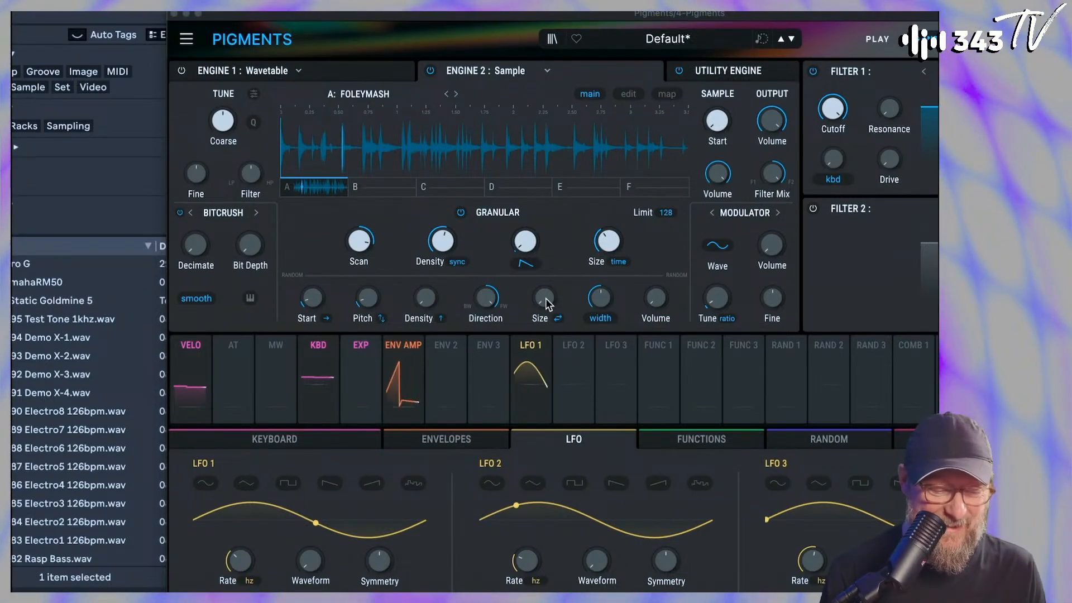
{"action": "mouse_move", "coordinate": [627, 230]}
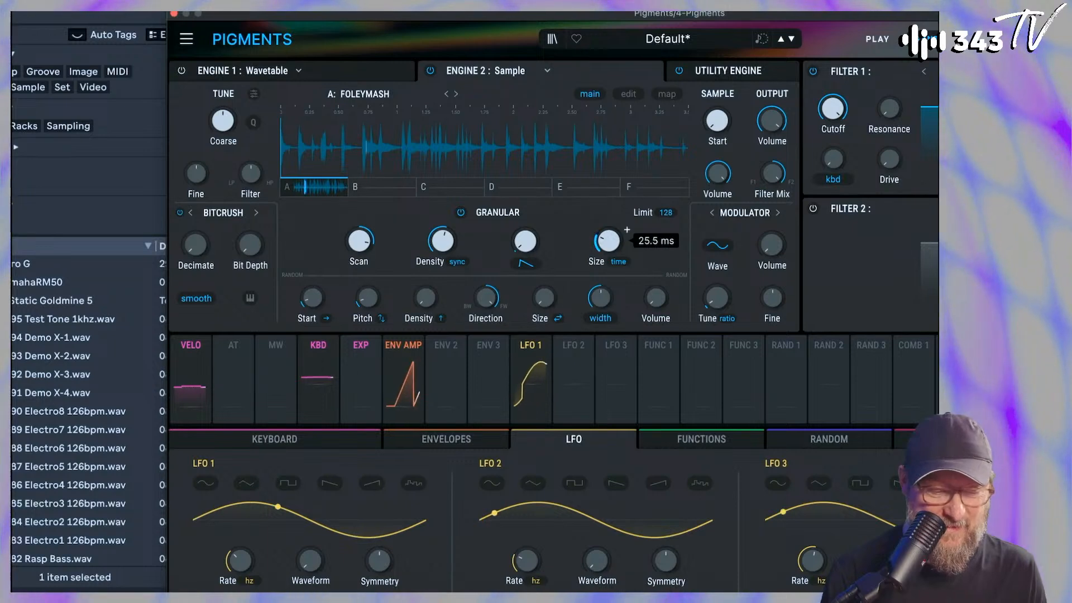
{"action": "mouse_move", "coordinate": [358, 244]}
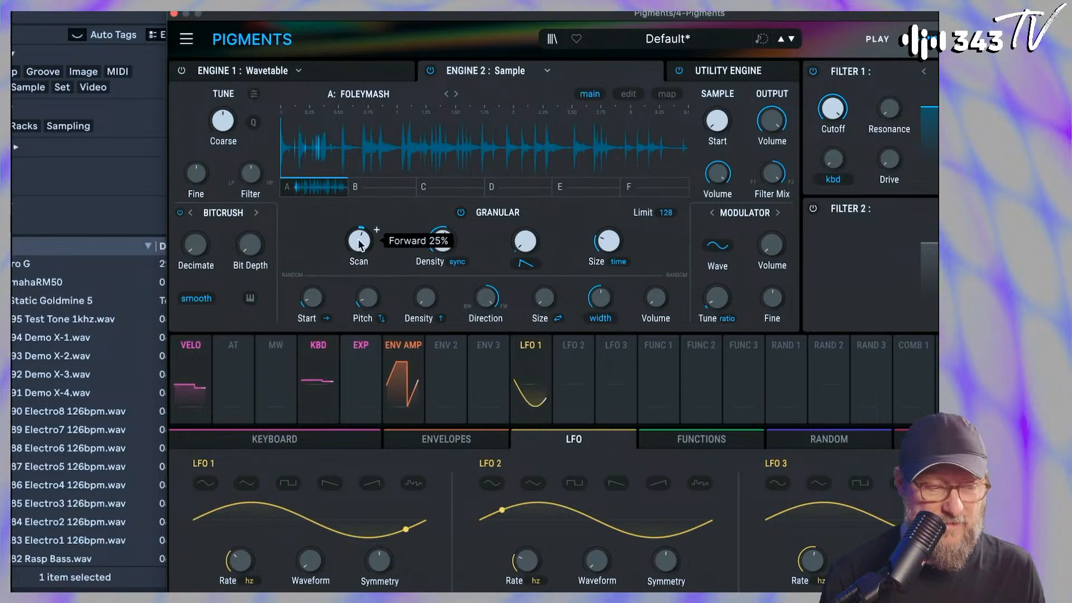
{"action": "left_click_drag", "start_coordinate": [443, 243], "coordinate": [443, 252]}
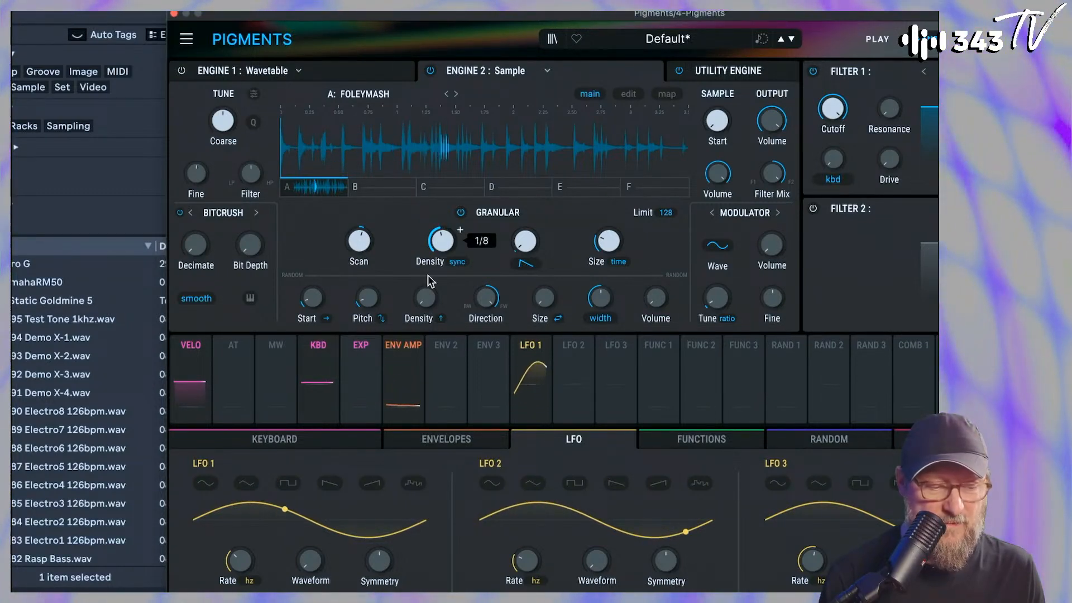
{"action": "left_click_drag", "start_coordinate": [443, 249], "coordinate": [443, 244]}
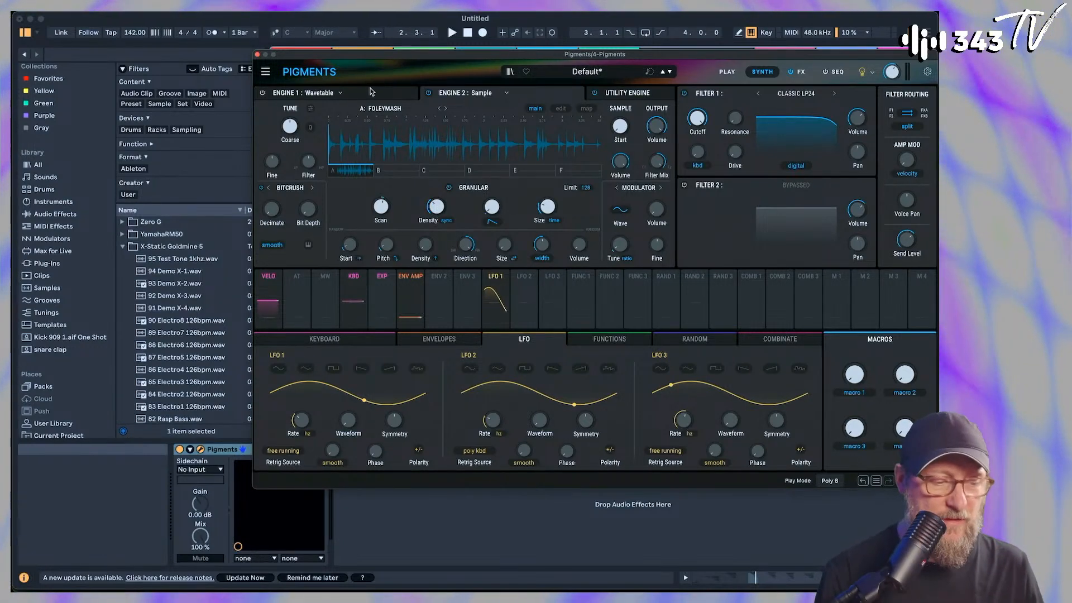
Switch Engine 1 back on and resume playback to hear the wavetable together with the granular sample
{"action": "left_click", "coordinate": [411, 98]}
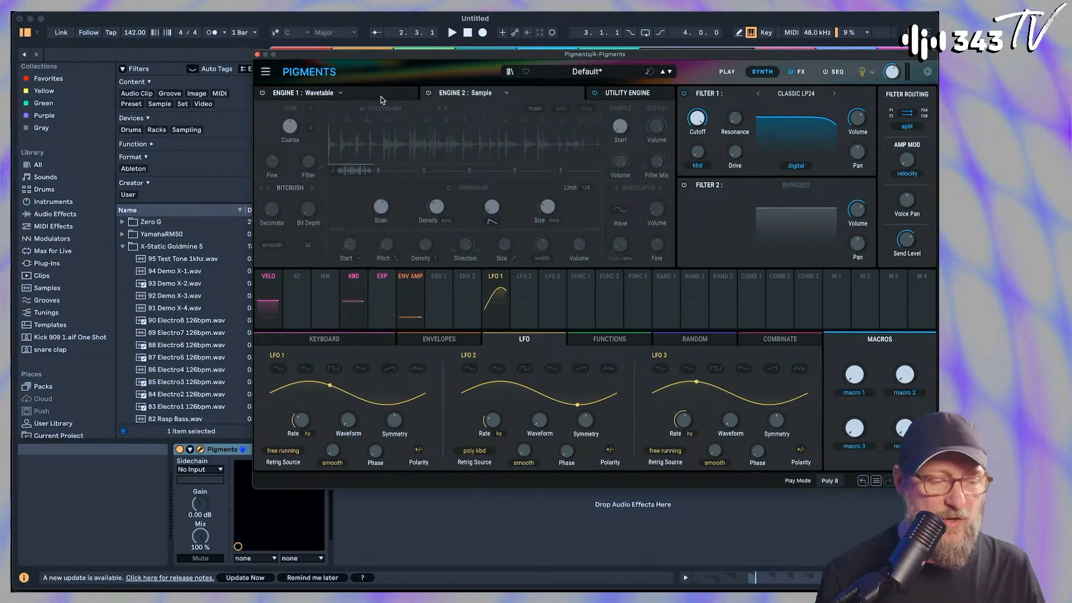
{"action": "left_click", "coordinate": [382, 98]}
{"action": "key", "text": "space"}
{"action": "left_click", "coordinate": [262, 93]}
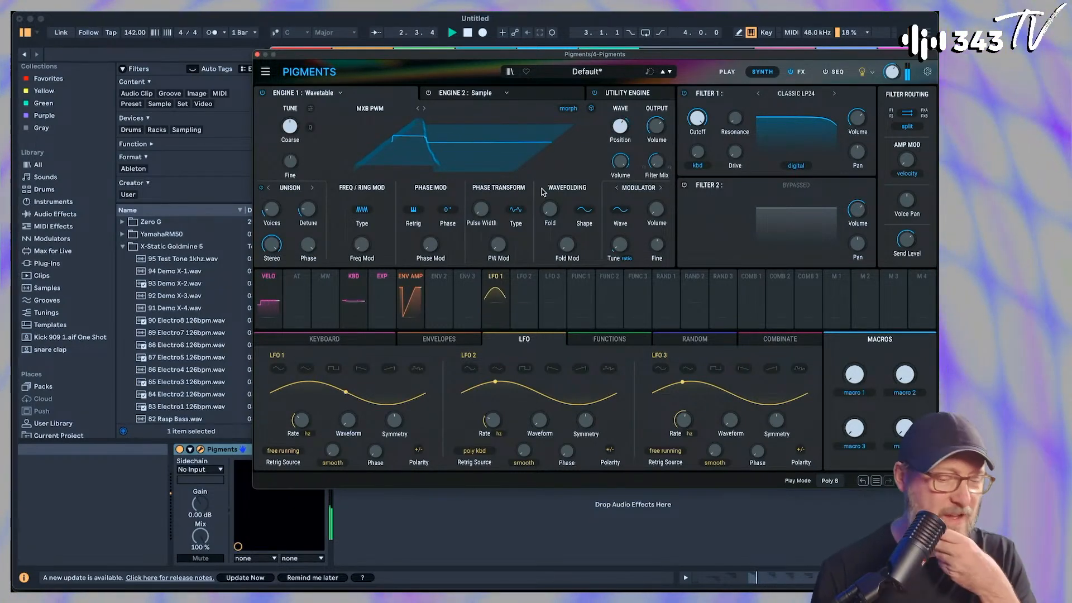
Review the effect types available for the second Aux slot, leave it empty and close the Pigments window
{"action": "left_click", "coordinate": [800, 73]}
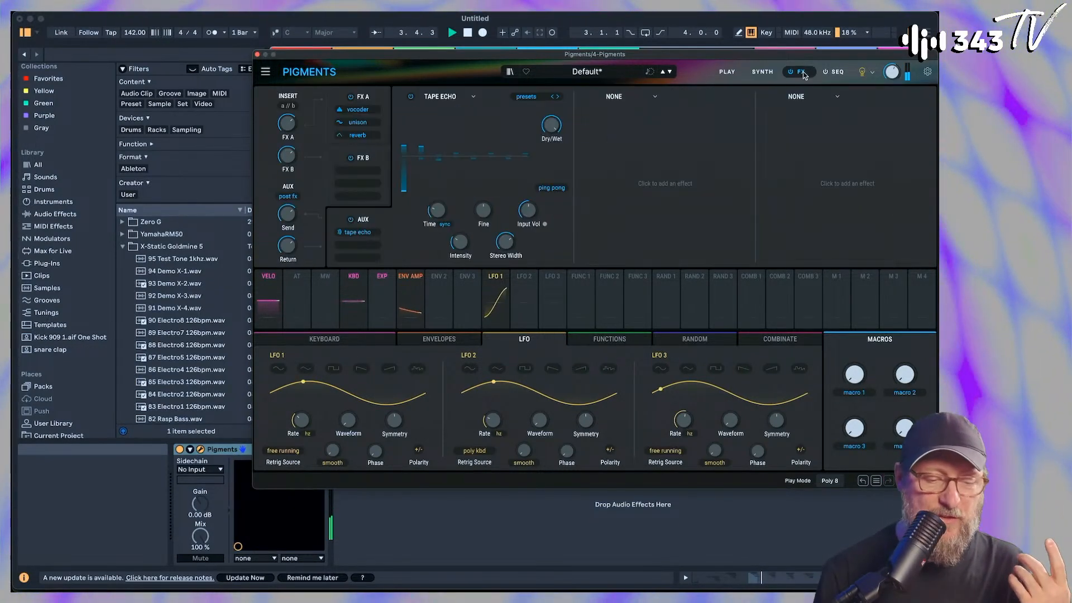
{"action": "left_click", "coordinate": [652, 97]}
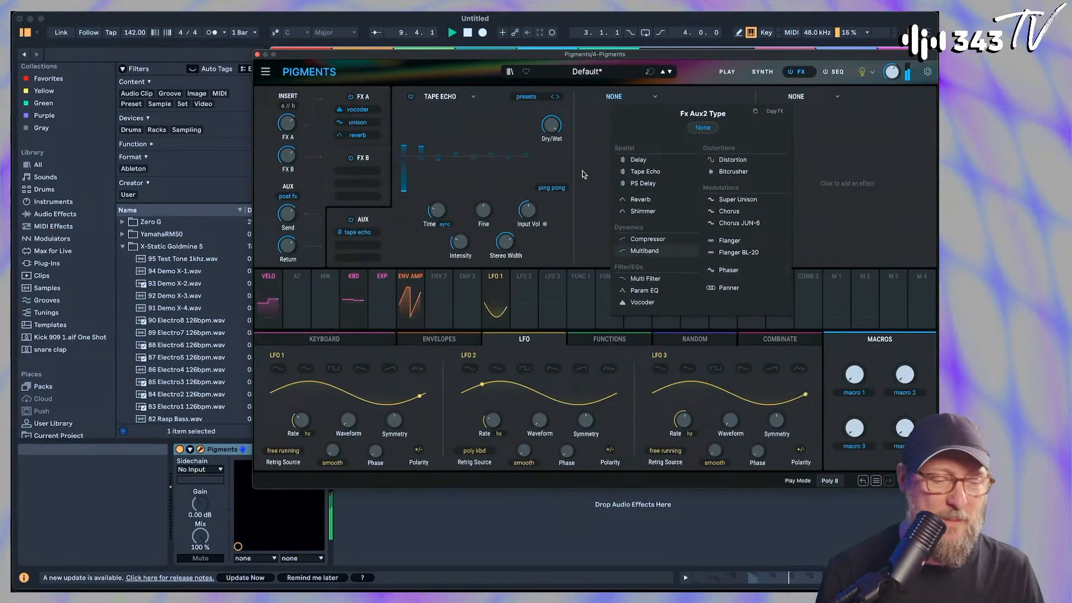
{"action": "left_click", "coordinate": [596, 146]}
{"action": "left_click", "coordinate": [258, 54]}
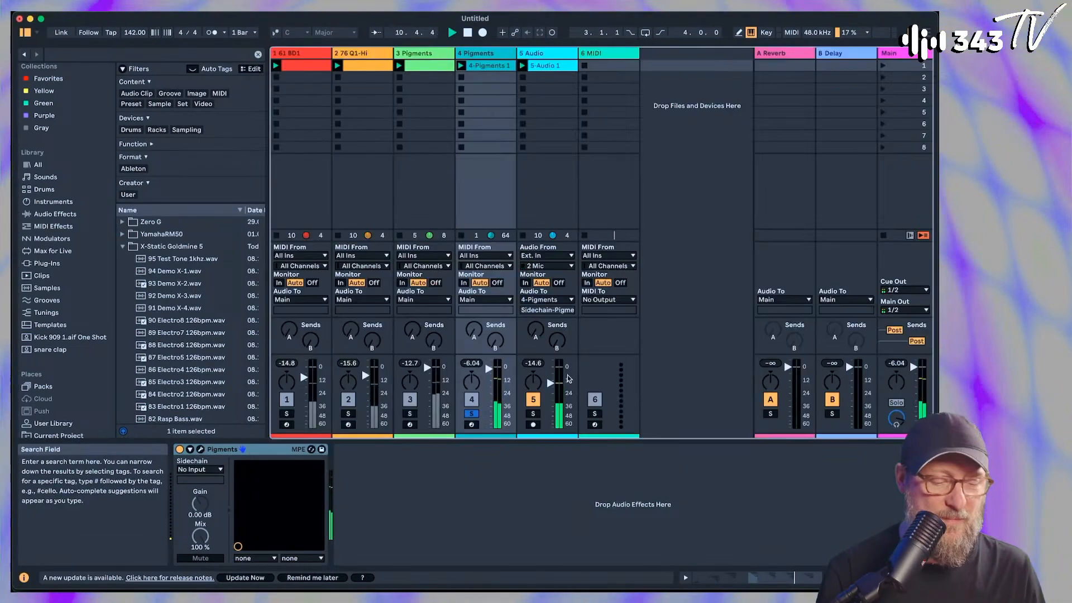